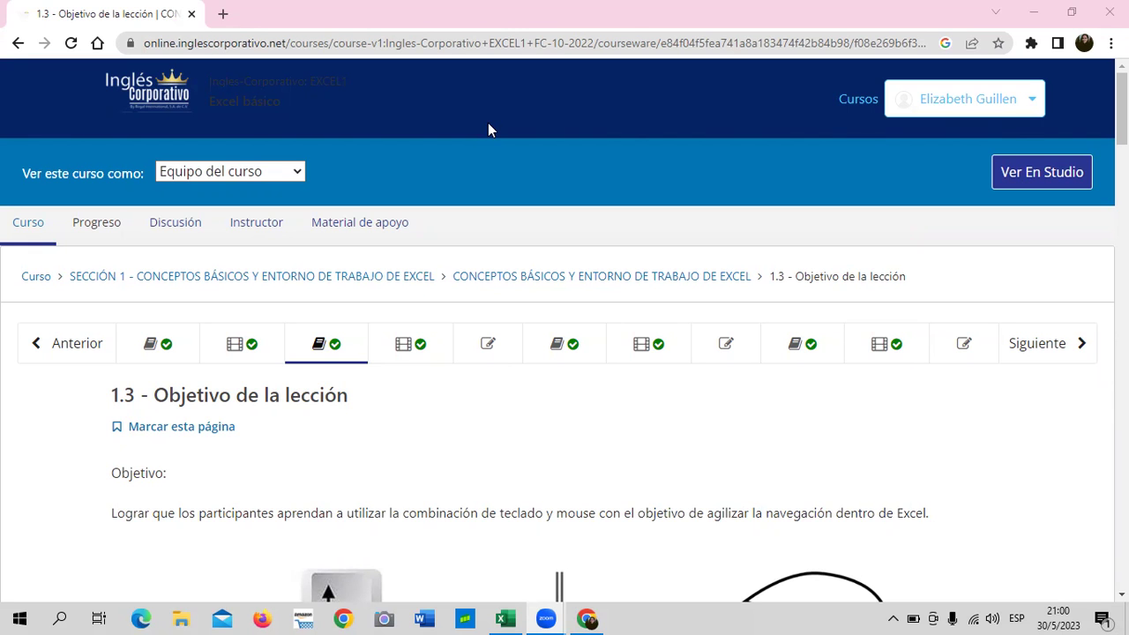
- Open unit 1.1 'Objetivo de la lección' and read through its '¿Qué es Excel?' panel
scroll(512, 408, "down", 5)
scroll(532, 409, "down", 3)
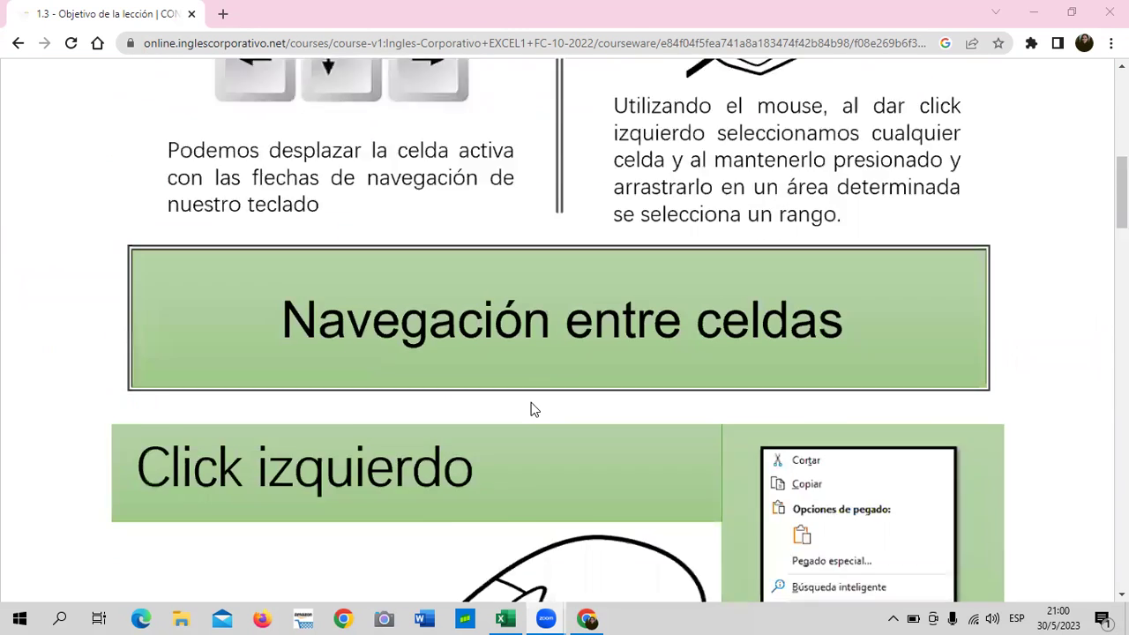
scroll(532, 409, "up", 3)
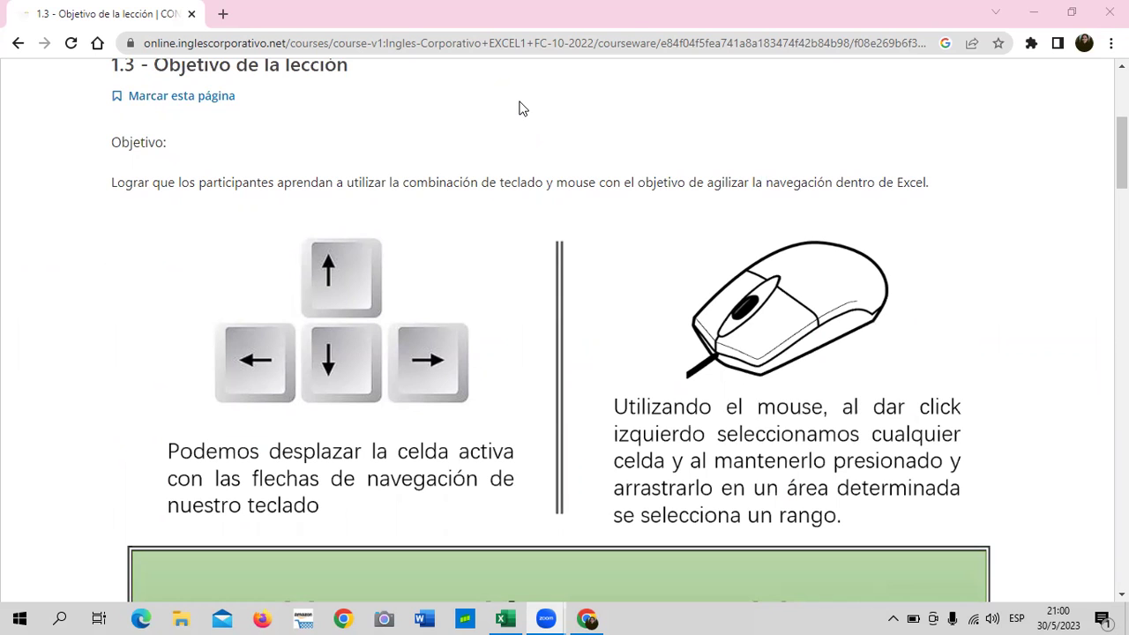
scroll(619, 211, "up", 4)
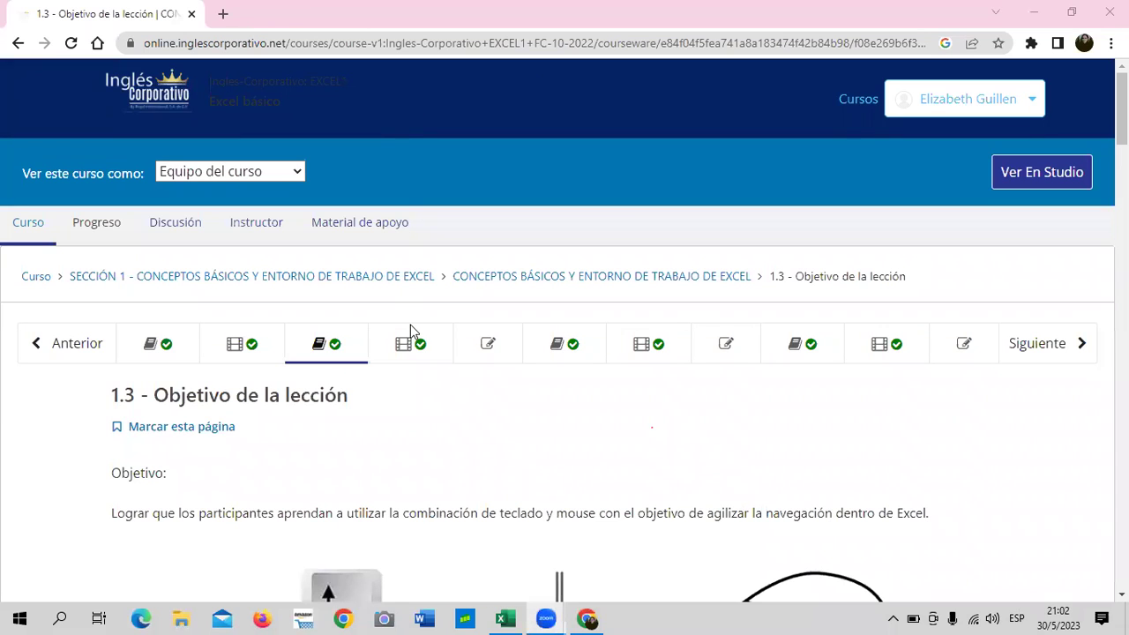
scroll(382, 451, "down", 1)
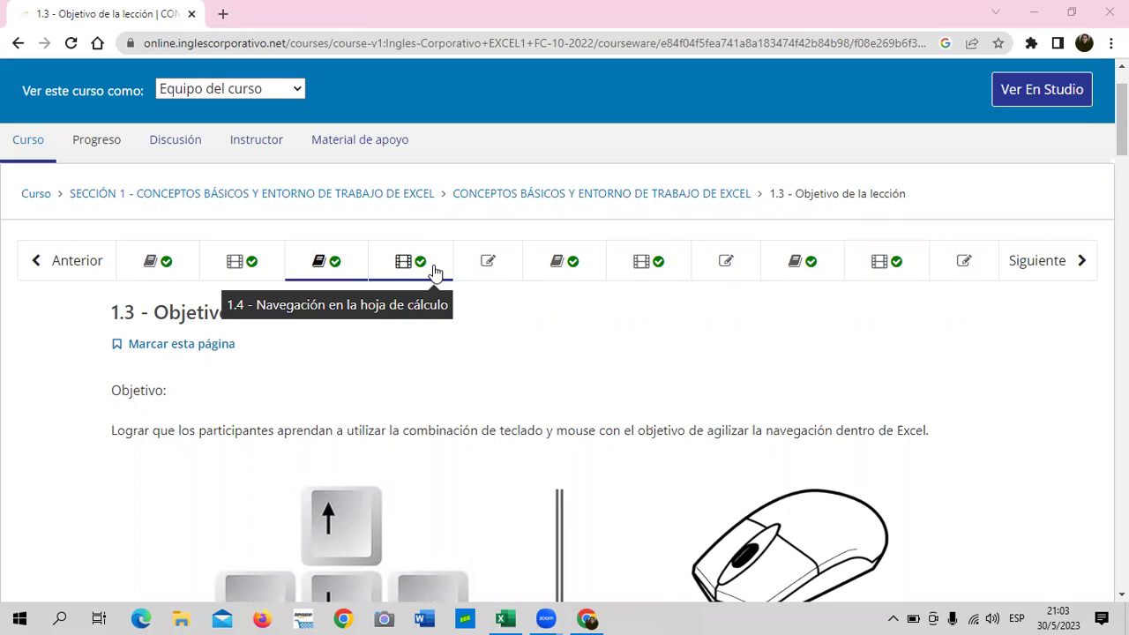
left_click(188, 262)
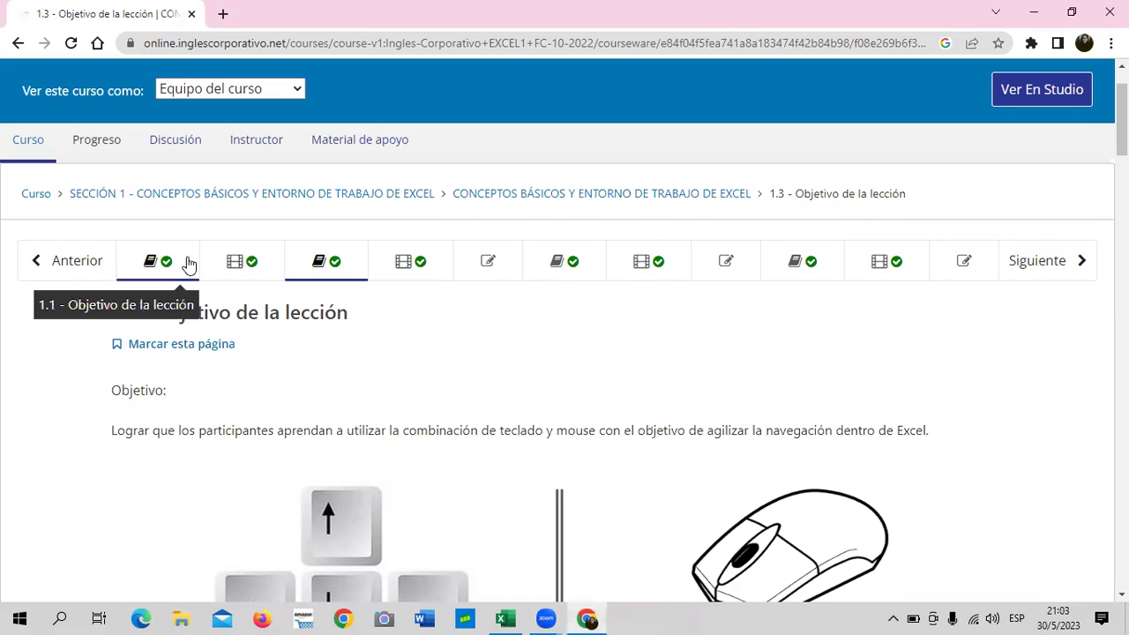
scroll(494, 362, "down", 4)
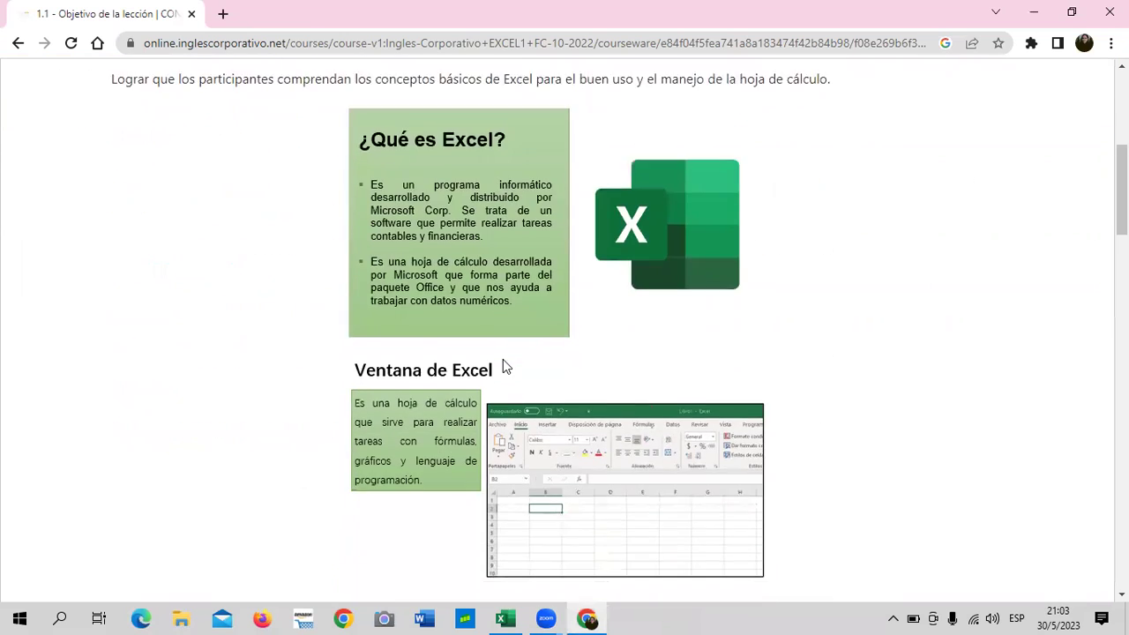
scroll(502, 359, "down", 4)
scroll(503, 359, "down", 5)
scroll(503, 359, "down", 3)
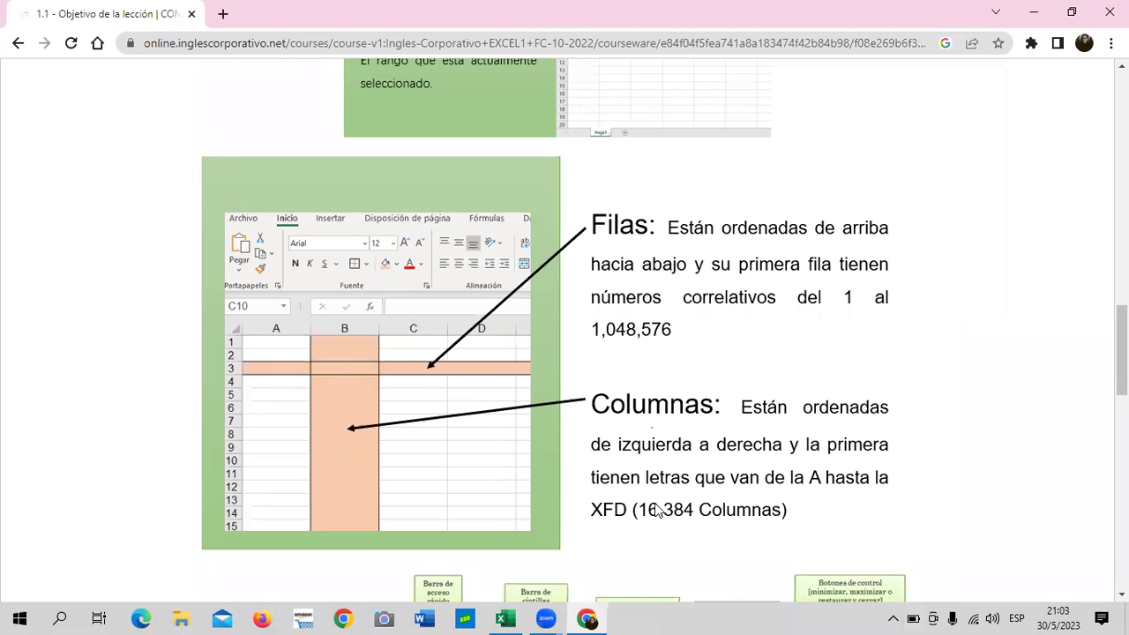
scroll(465, 431, "up", 4)
scroll(465, 430, "down", 1)
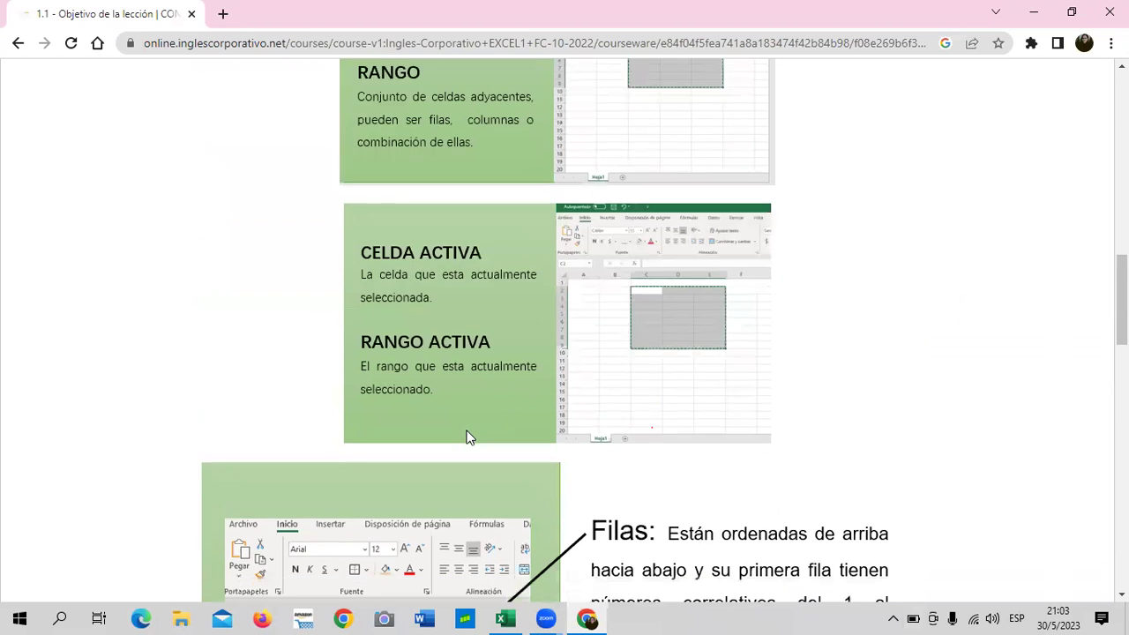
scroll(466, 433, "up", 1)
scroll(467, 432, "up", 4)
scroll(467, 432, "down", 4)
scroll(467, 433, "down", 5)
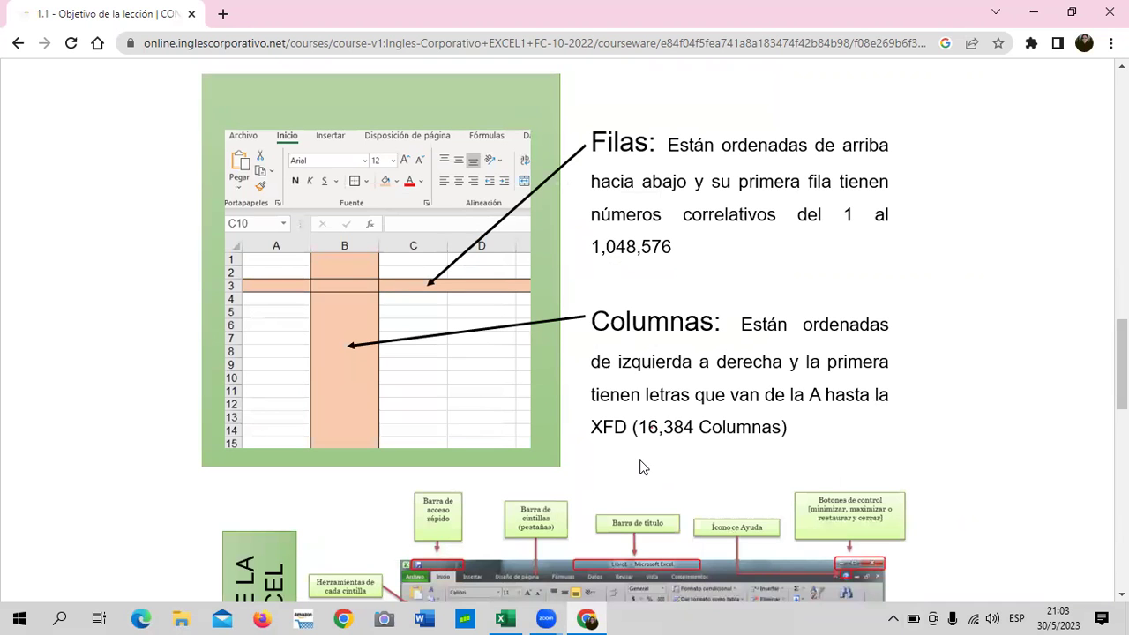
scroll(638, 456, "up", 3)
scroll(638, 456, "up", 4)
scroll(638, 456, "up", 3)
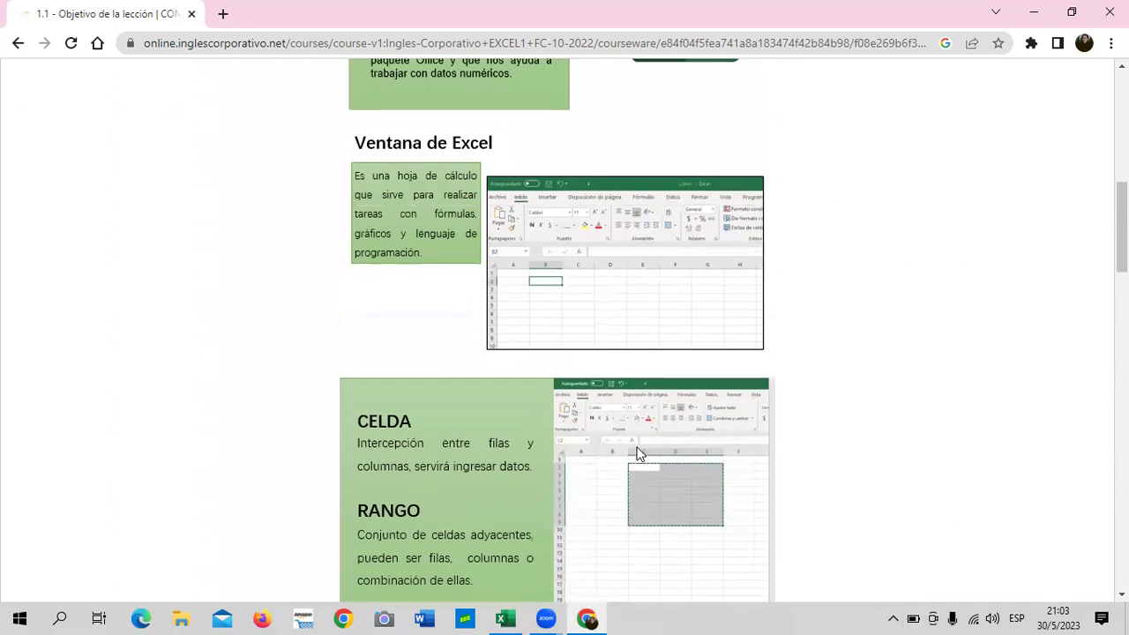
scroll(637, 456, "up", 5)
scroll(638, 453, "up", 2)
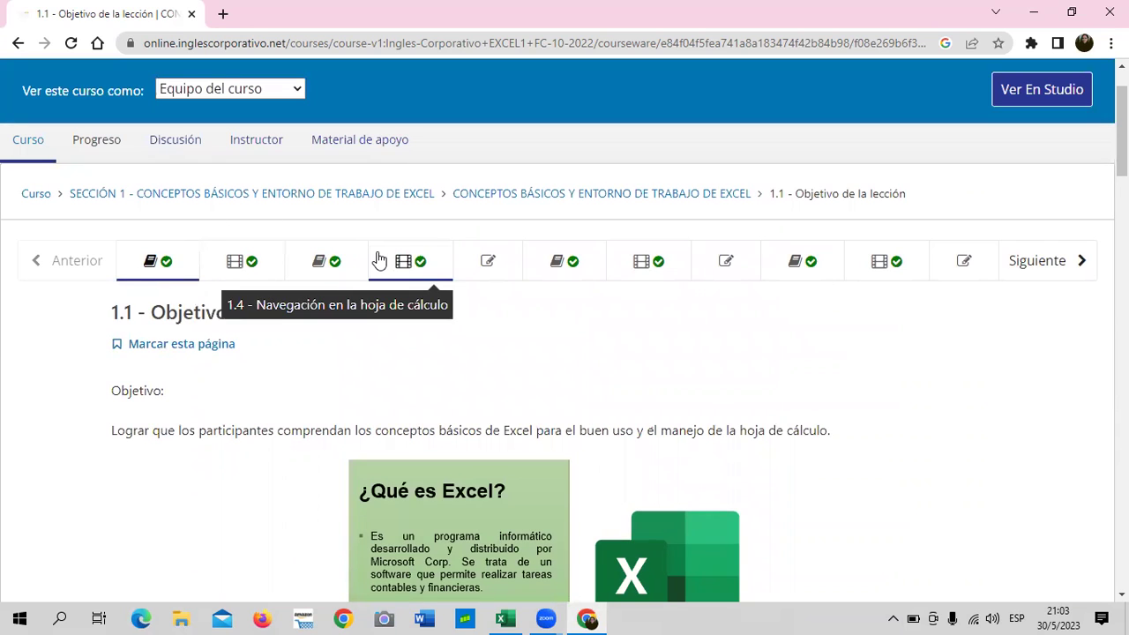
- Reopen unit 1.3 and scroll through its keyboard-and-mouse objective and 'Navegación entre celdas' panel
left_click(343, 264)
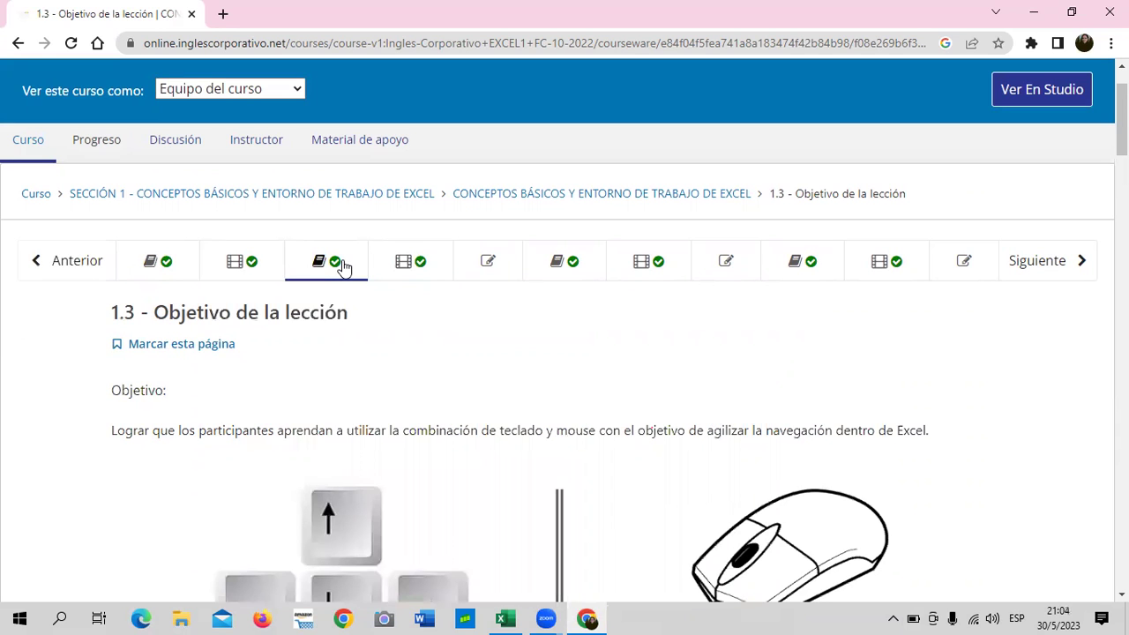
scroll(541, 370, "down", 3)
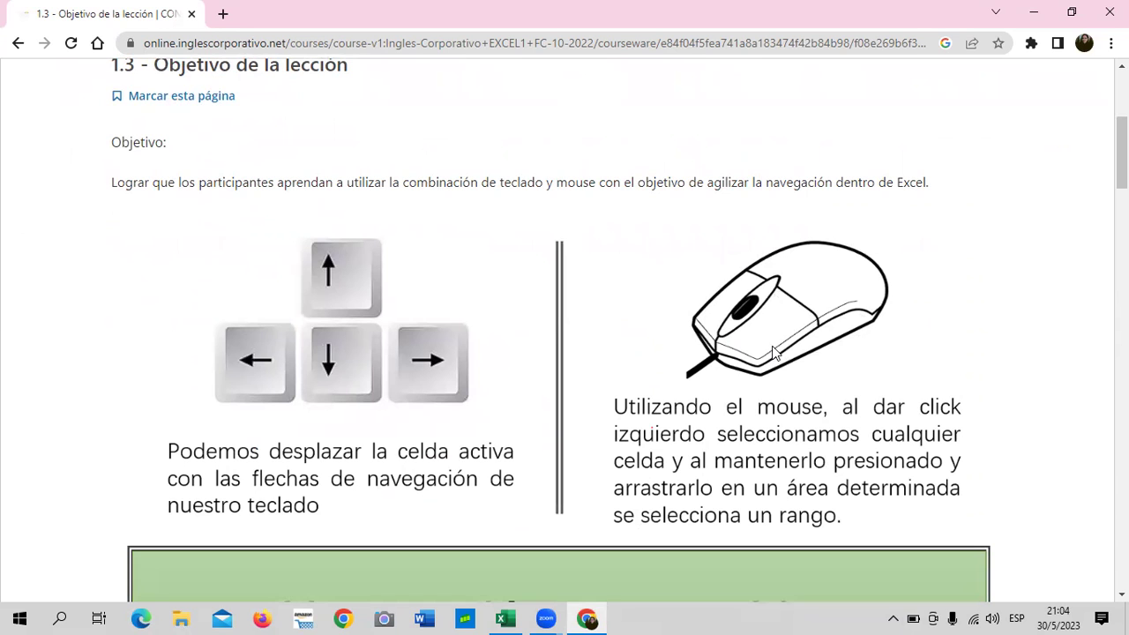
scroll(752, 456, "down", 2)
scroll(716, 441, "up", 2)
scroll(713, 438, "up", 2)
scroll(713, 434, "down", 1)
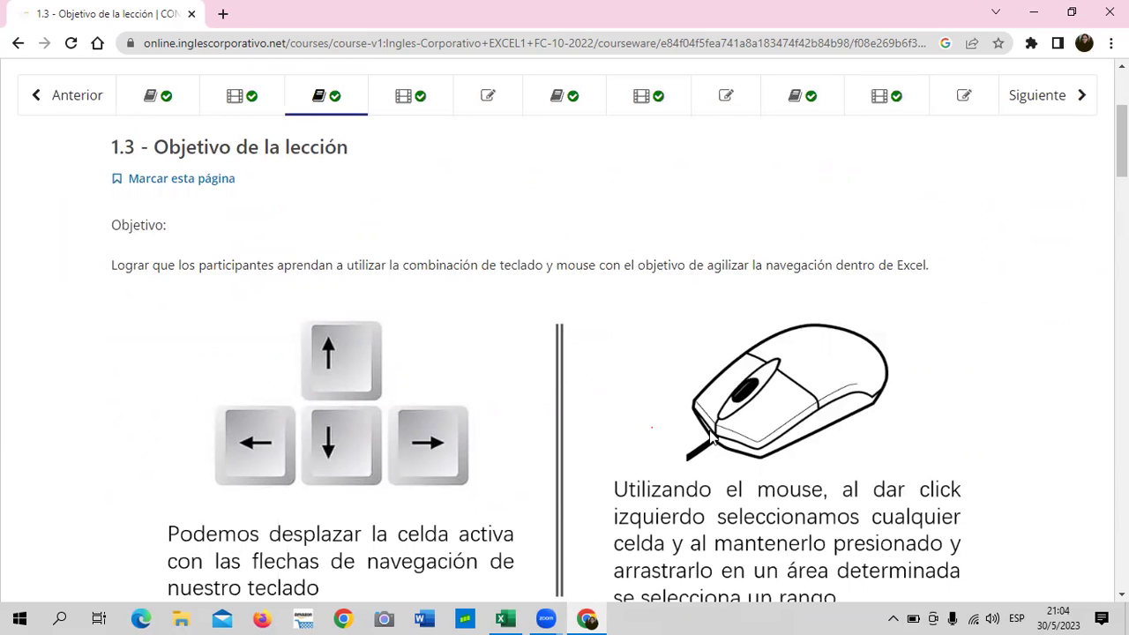
scroll(325, 505, "down", 1)
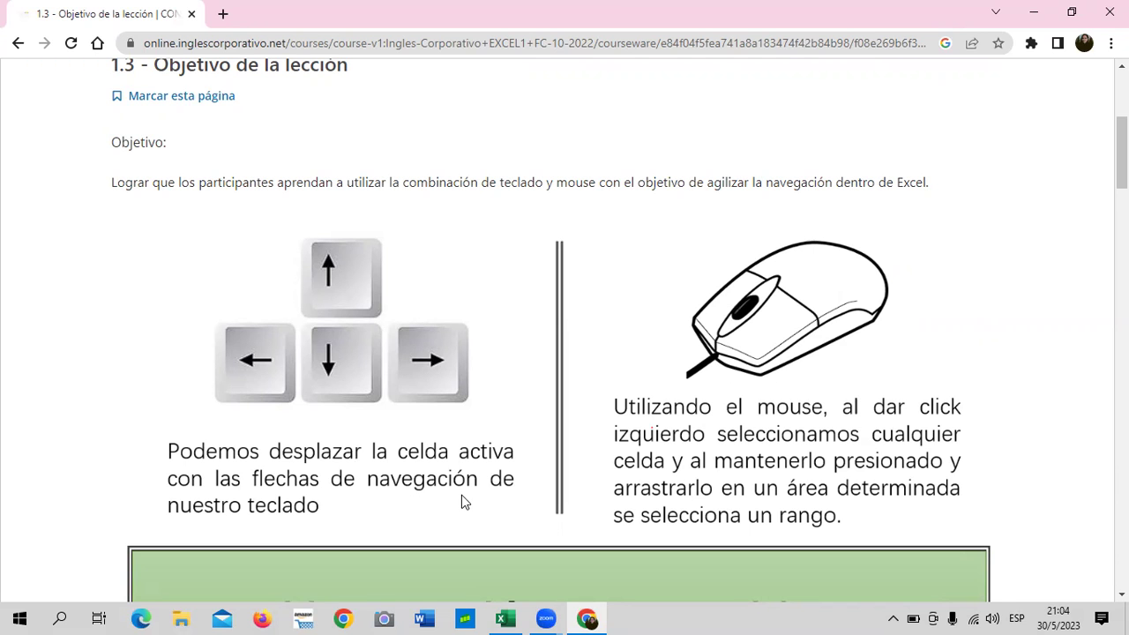
scroll(461, 495, "down", 3)
scroll(462, 495, "up", 2)
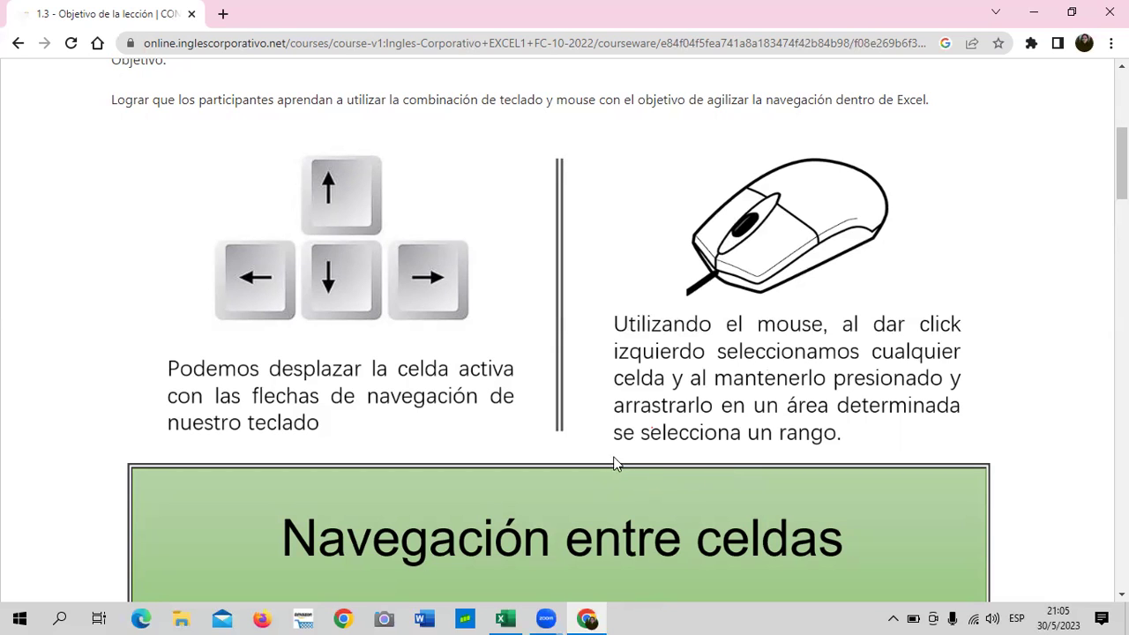
scroll(608, 454, "down", 1)
scroll(603, 450, "down", 1)
scroll(603, 451, "down", 2)
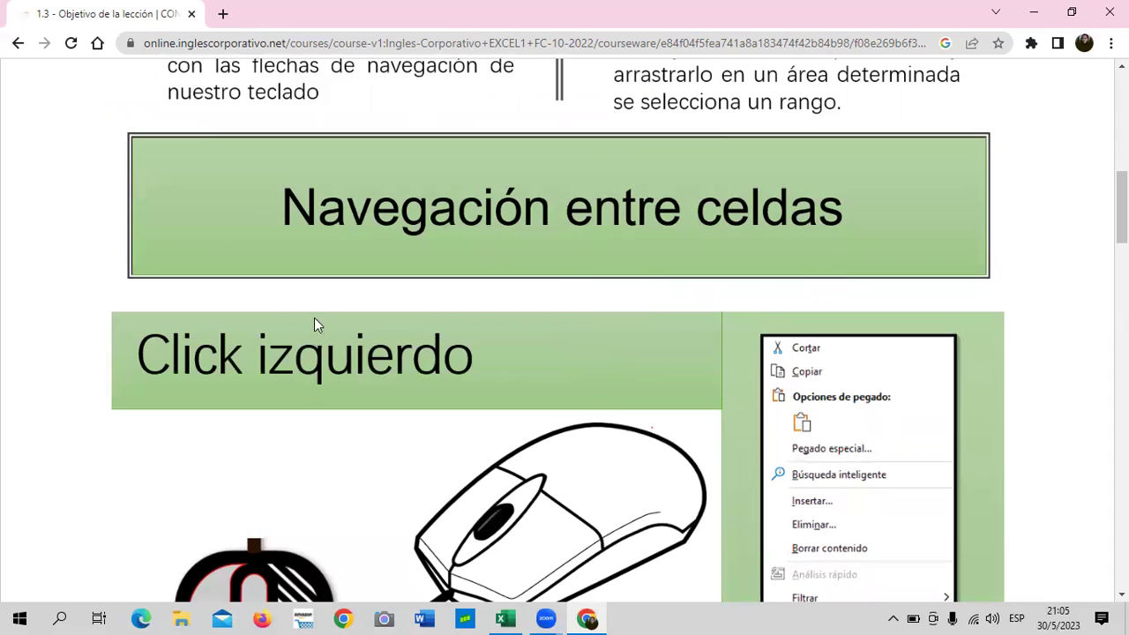
scroll(304, 389, "down", 2)
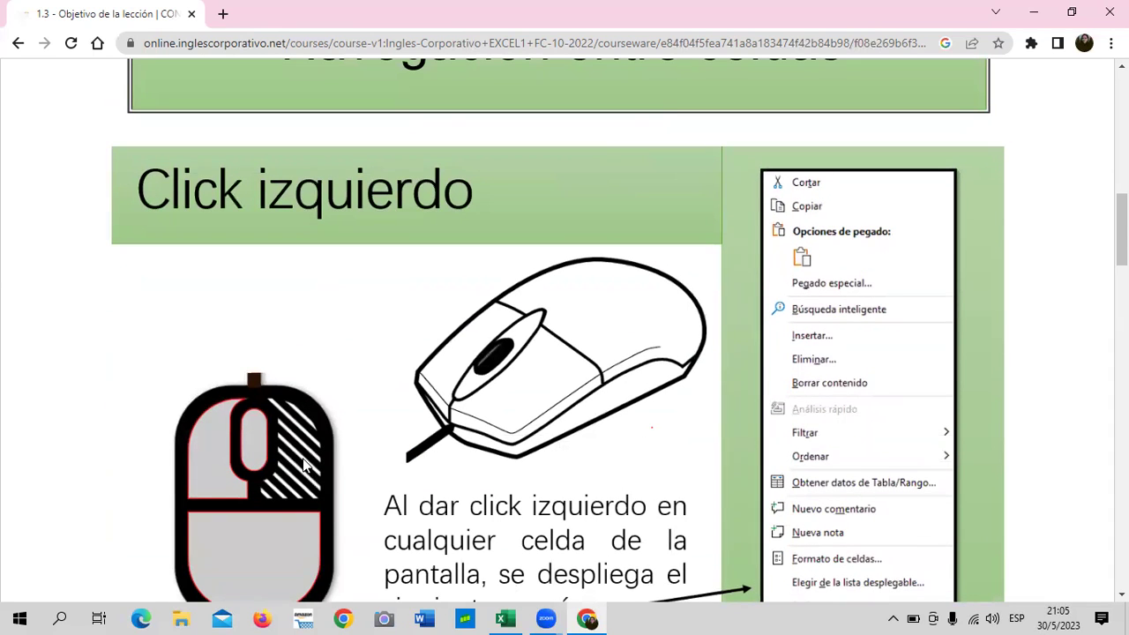
scroll(370, 444, "down", 2)
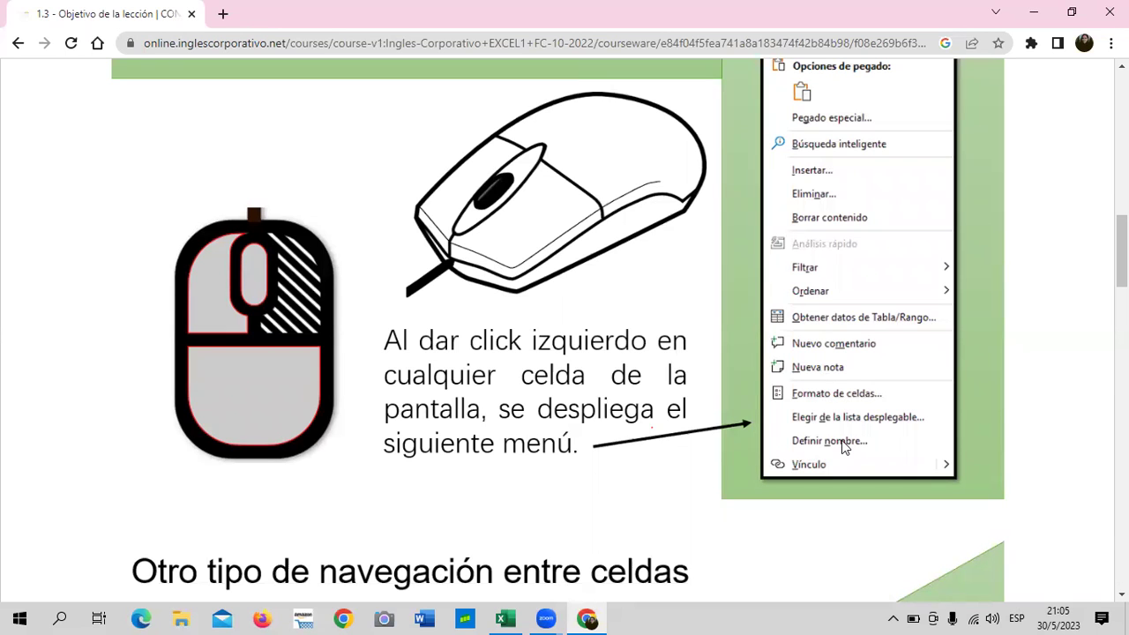
scroll(399, 401, "down", 2)
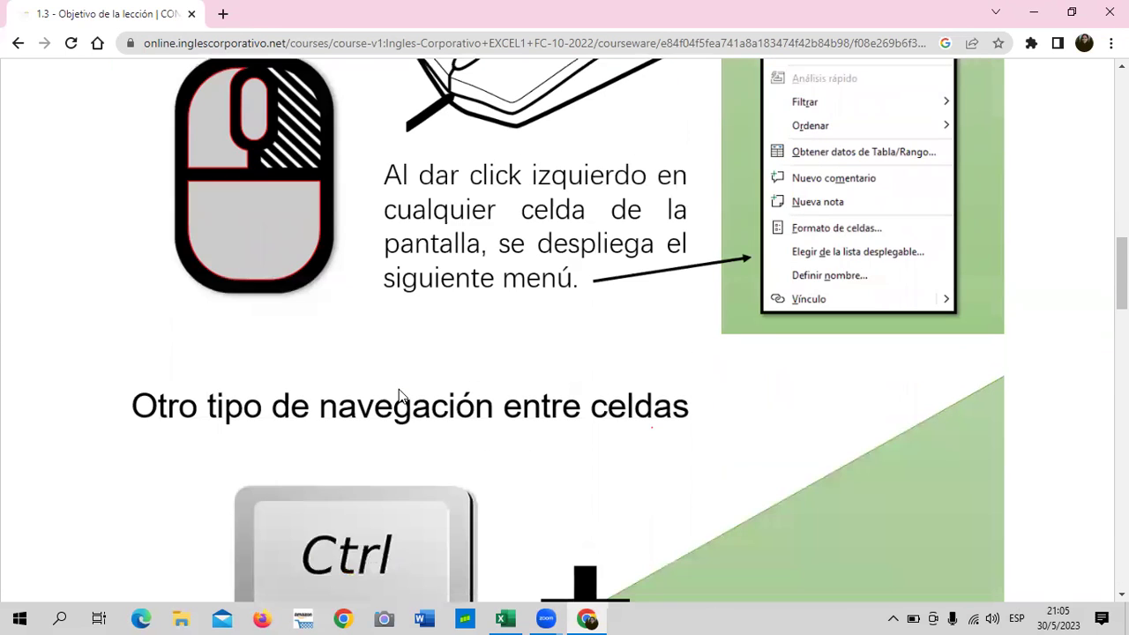
scroll(399, 395, "down", 1)
scroll(401, 395, "down", 1)
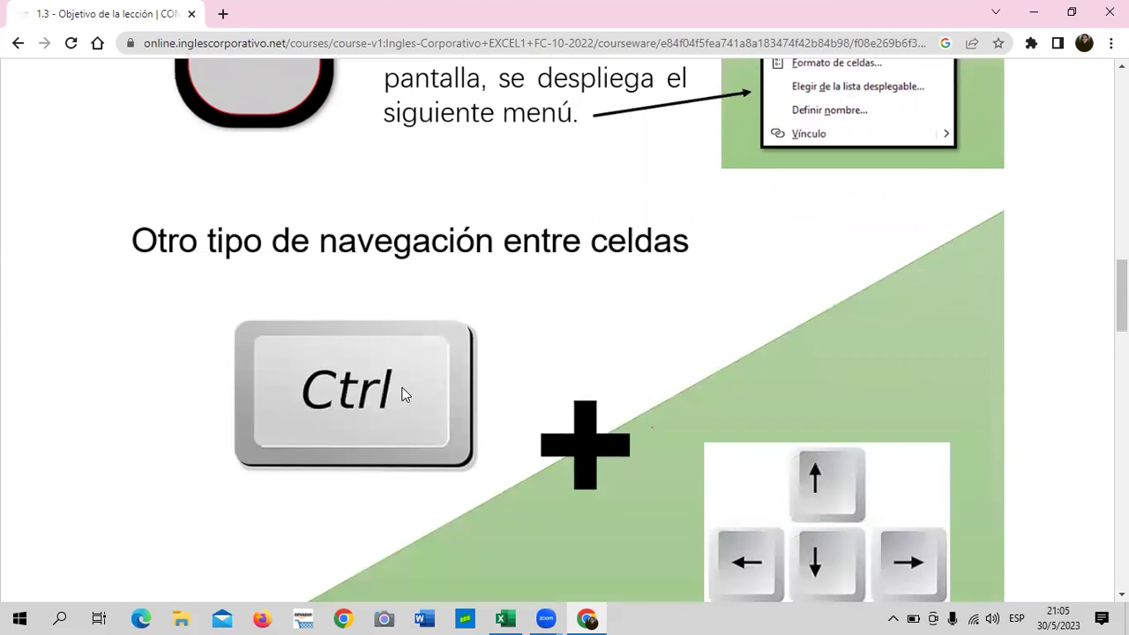
scroll(402, 395, "down", 2)
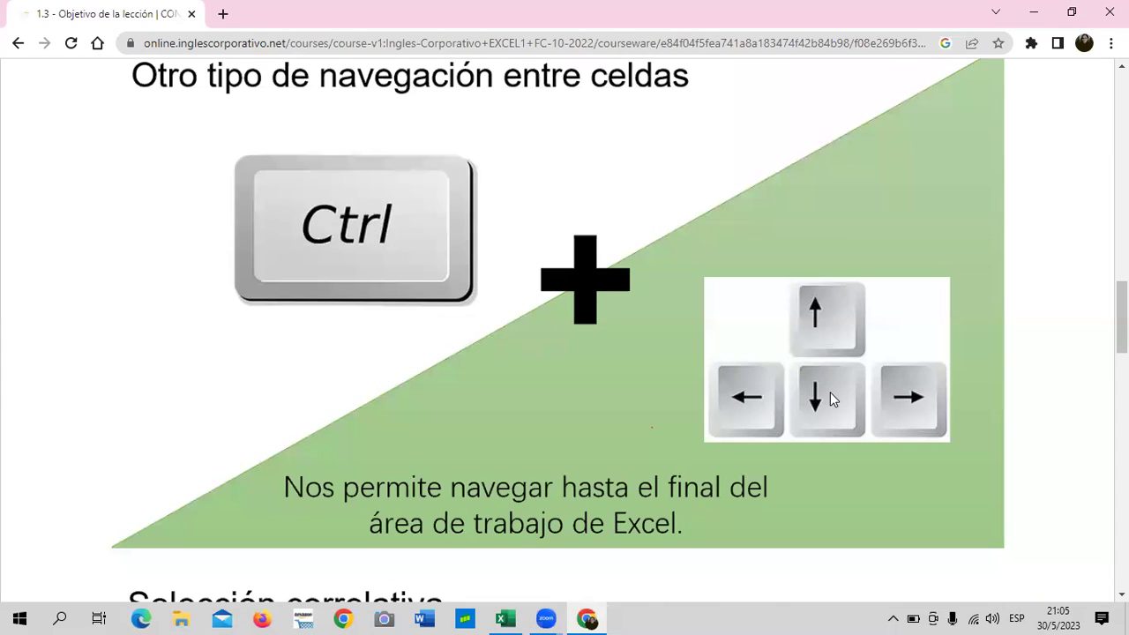
scroll(747, 408, "down", 2)
scroll(745, 408, "down", 1)
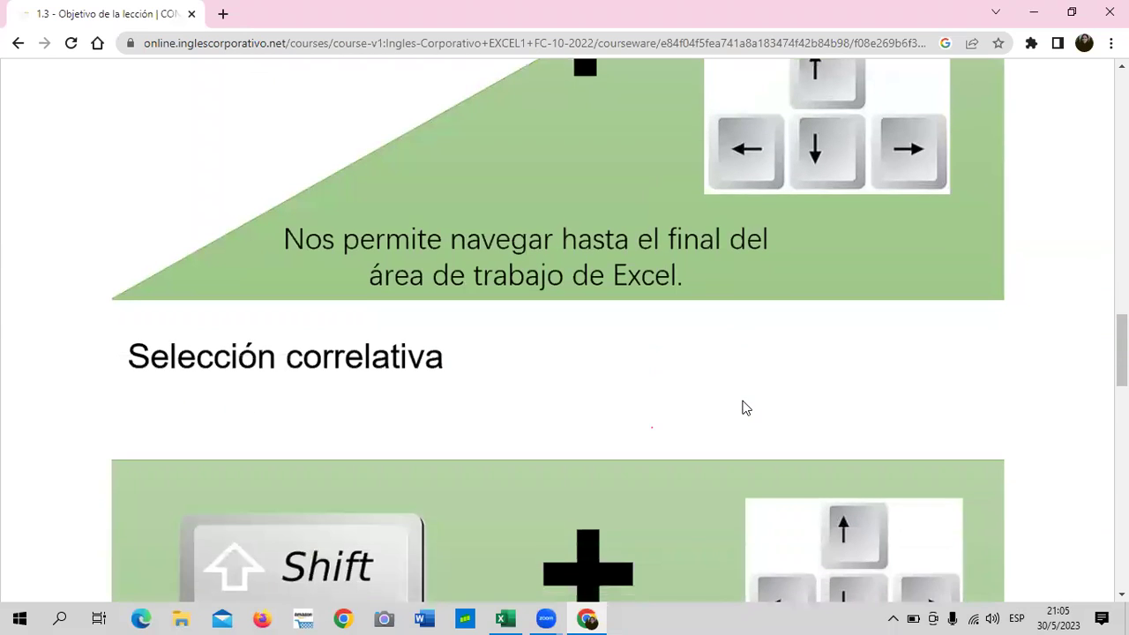
scroll(746, 408, "down", 1)
scroll(367, 291, "down", 2)
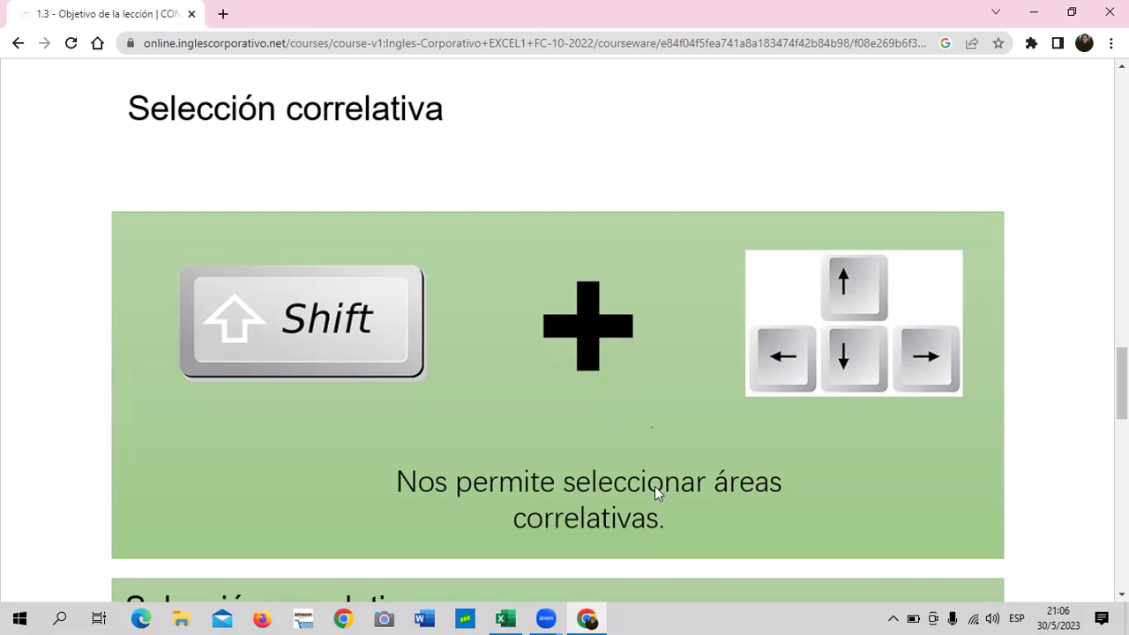
mouse_move(505, 617)
left_click(518, 574)
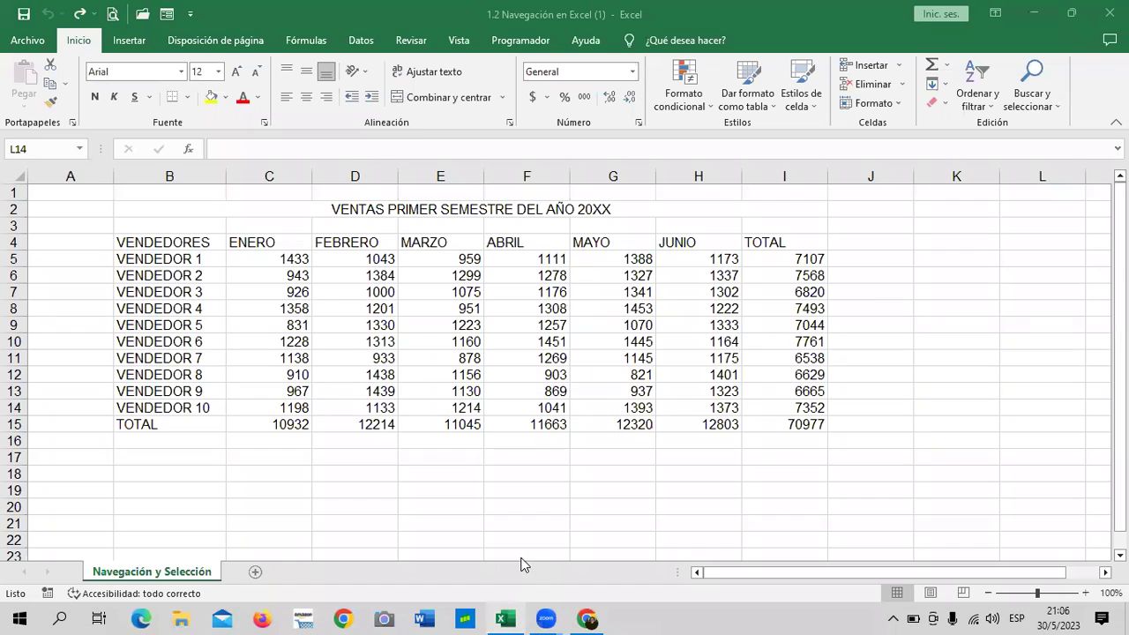
left_click(457, 473)
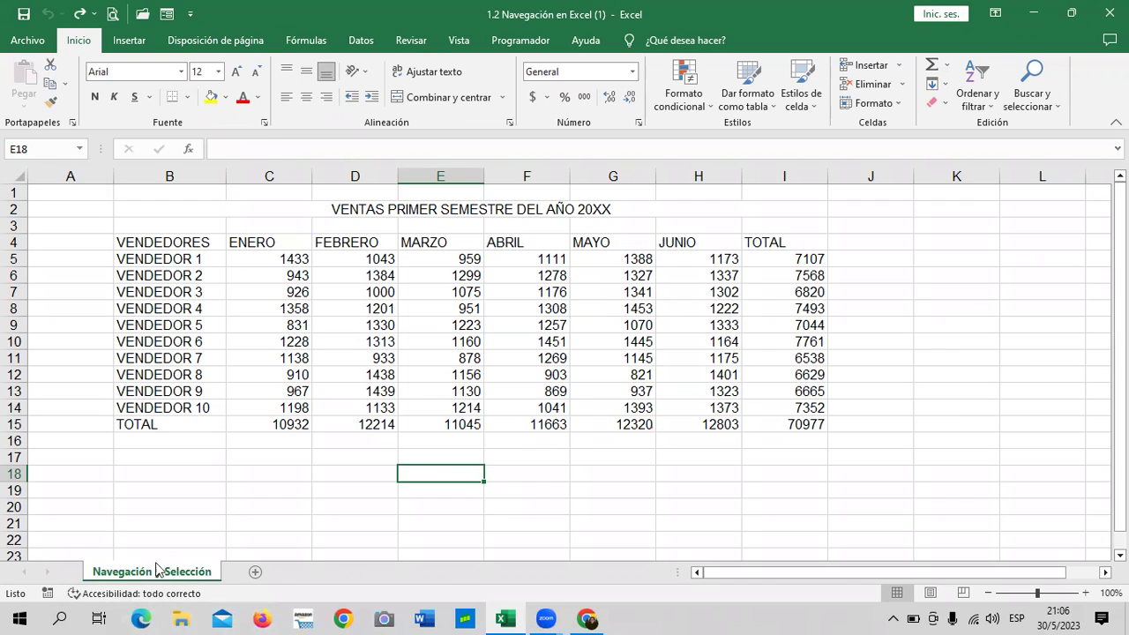
left_click(657, 503)
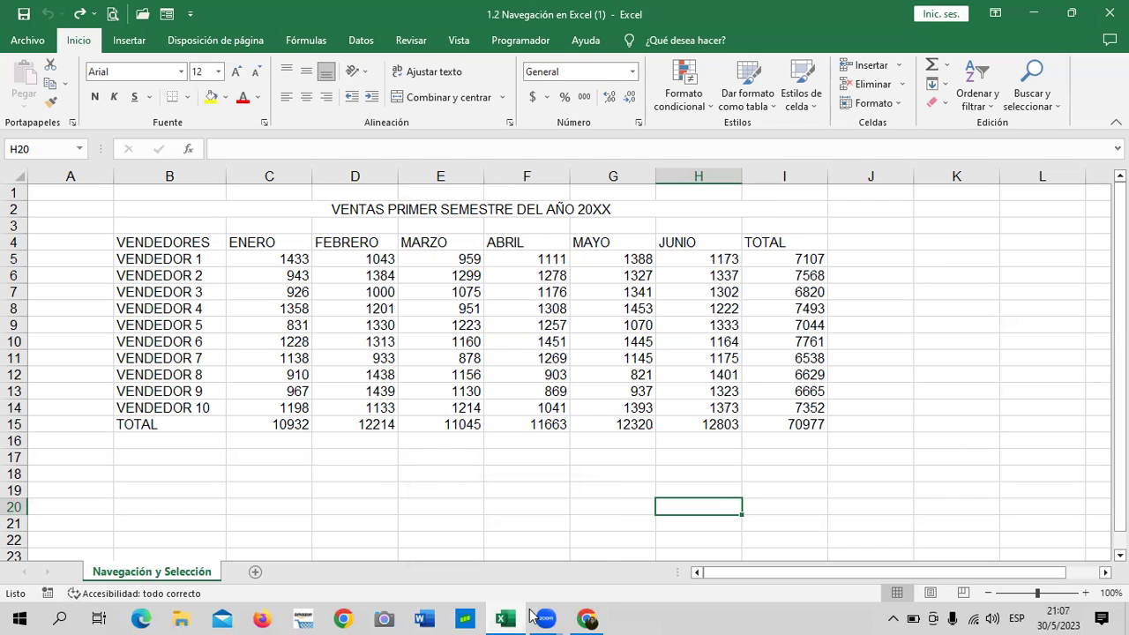
left_click(588, 617)
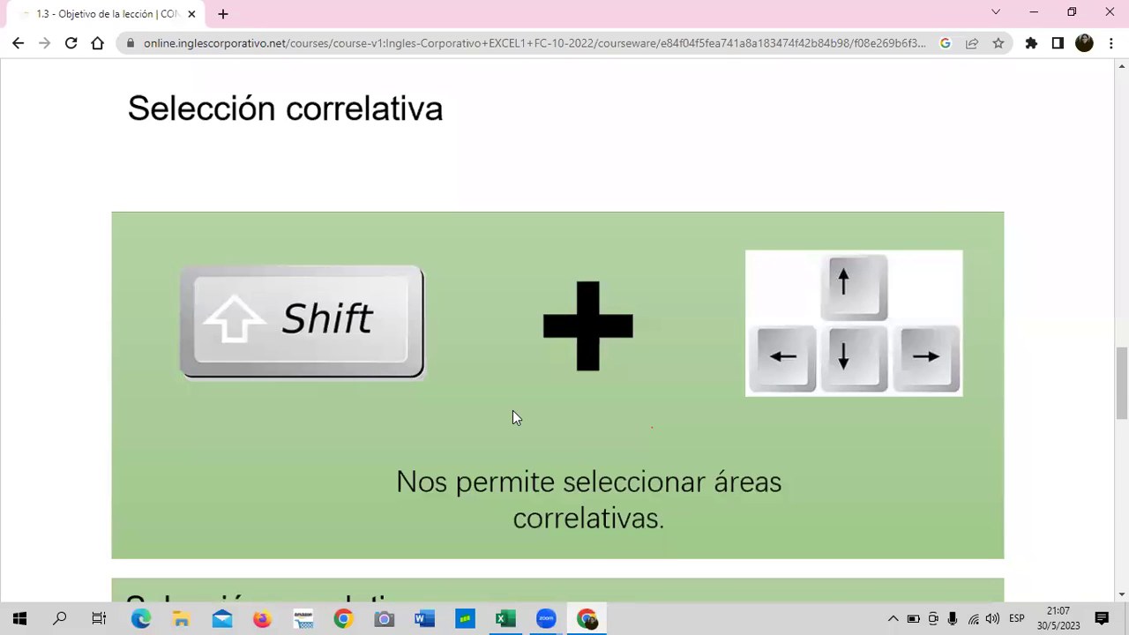
scroll(513, 405, "down", 1)
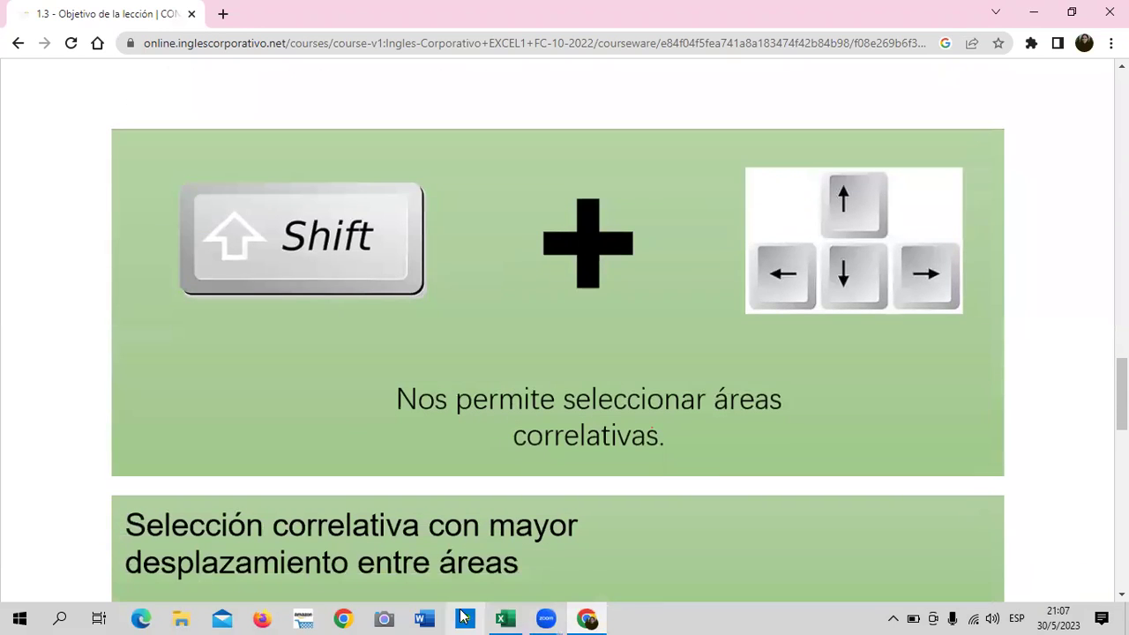
mouse_move(504, 617)
left_click(512, 572)
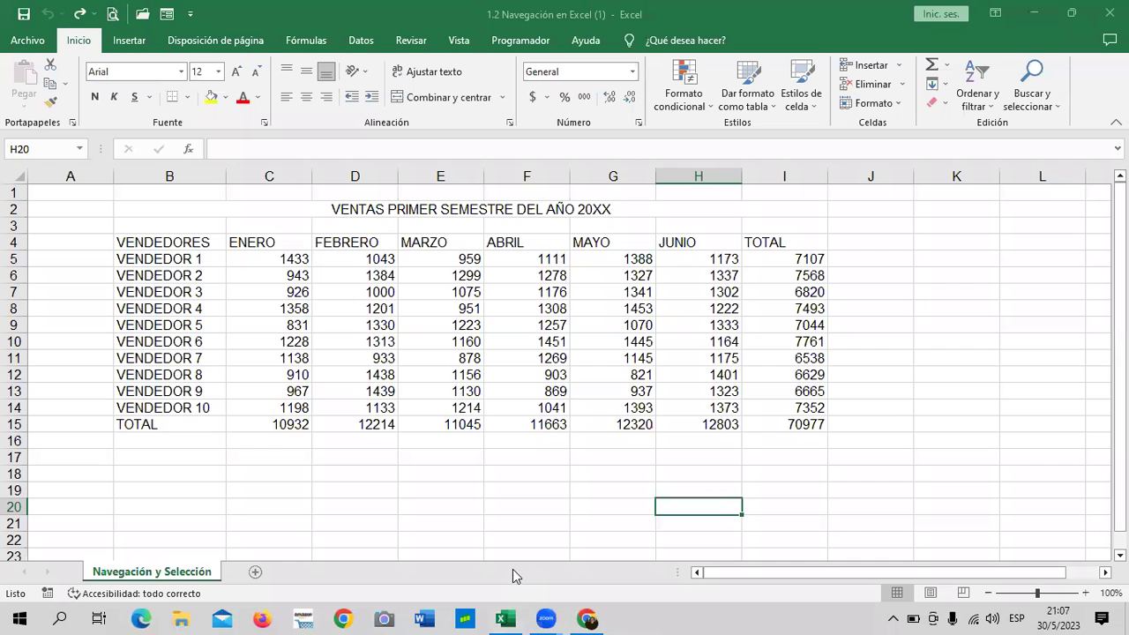
mouse_move(167, 243)
left_mouse_down()
mouse_move(448, 392)
mouse_move(807, 424)
left_mouse_up()
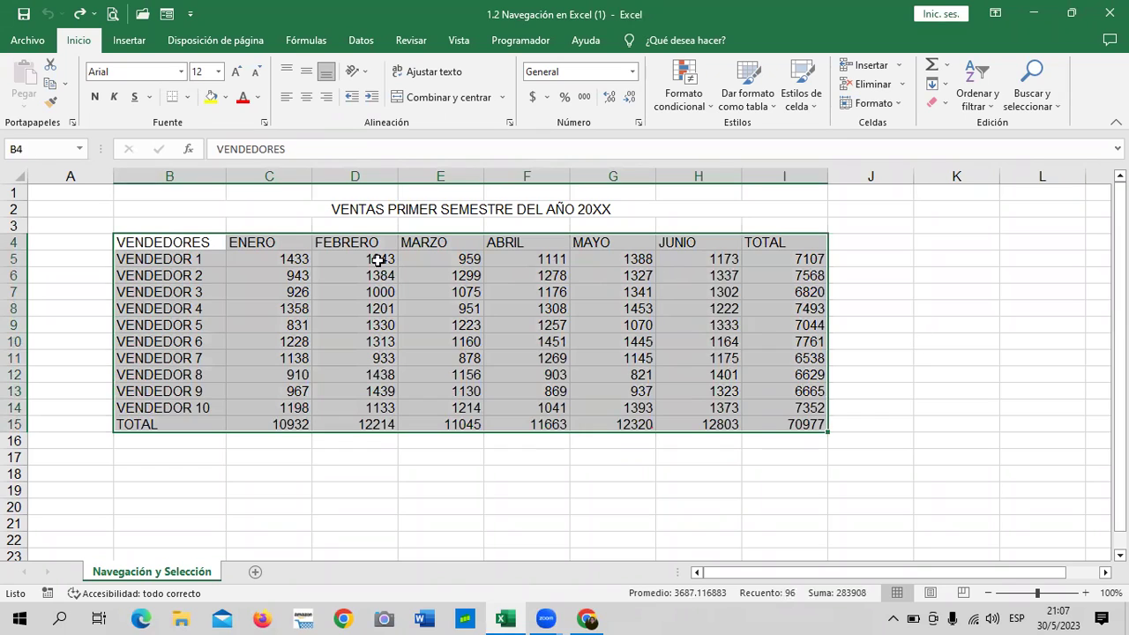
left_click(352, 473)
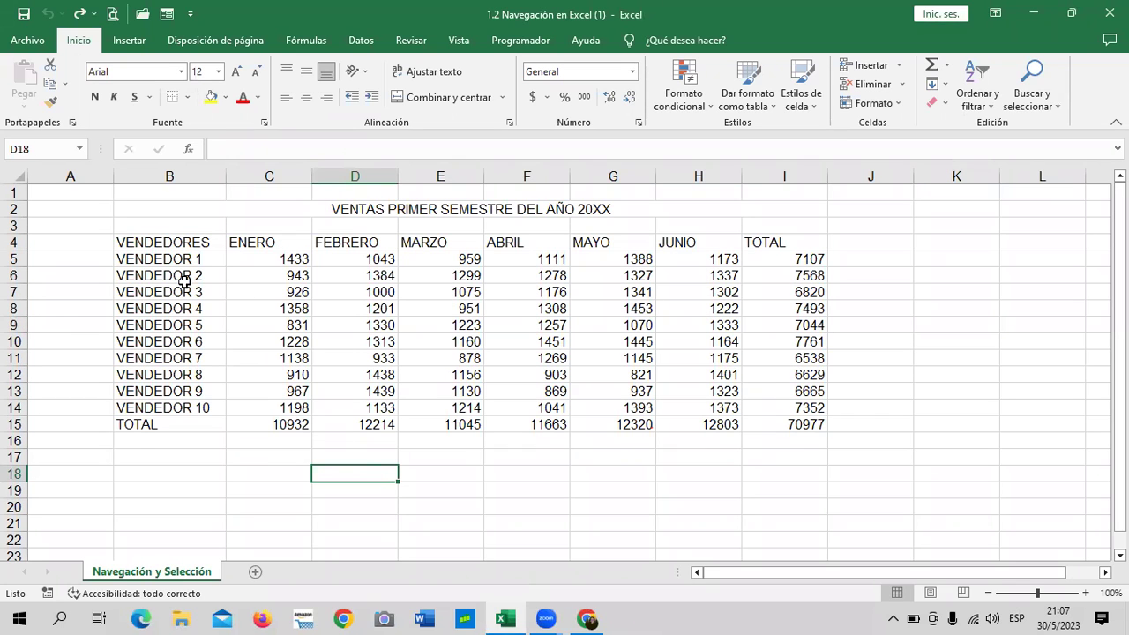
left_click(163, 242)
left_click(269, 242)
left_click(182, 241)
left_click(354, 238)
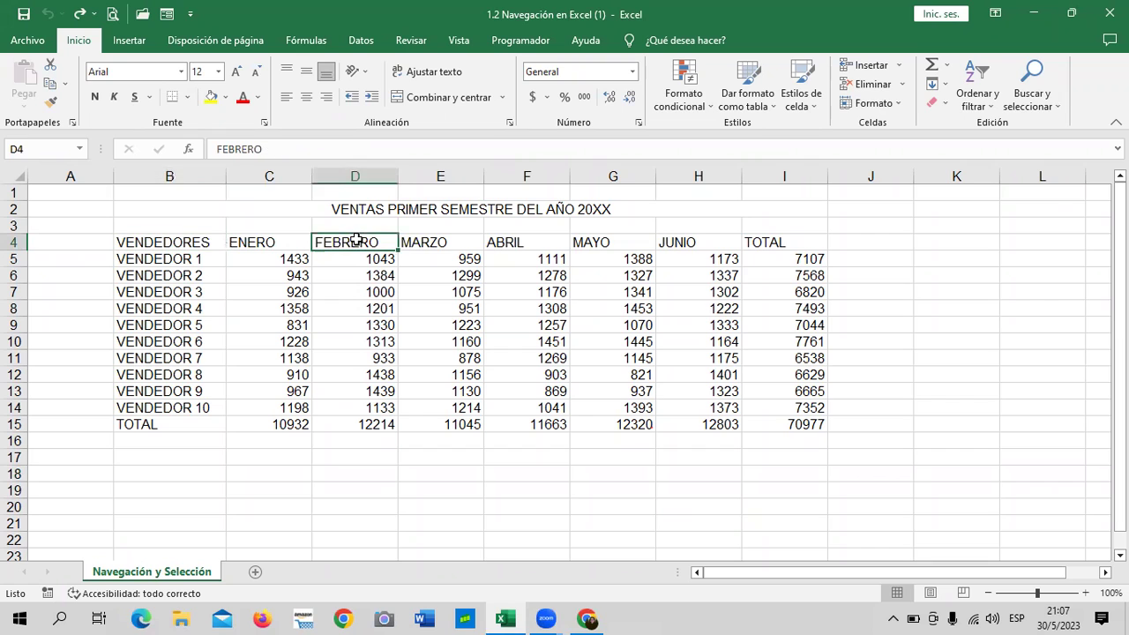
left_click(432, 240)
mouse_move(176, 246)
left_mouse_down()
mouse_move(774, 404)
mouse_move(814, 439)
left_mouse_up()
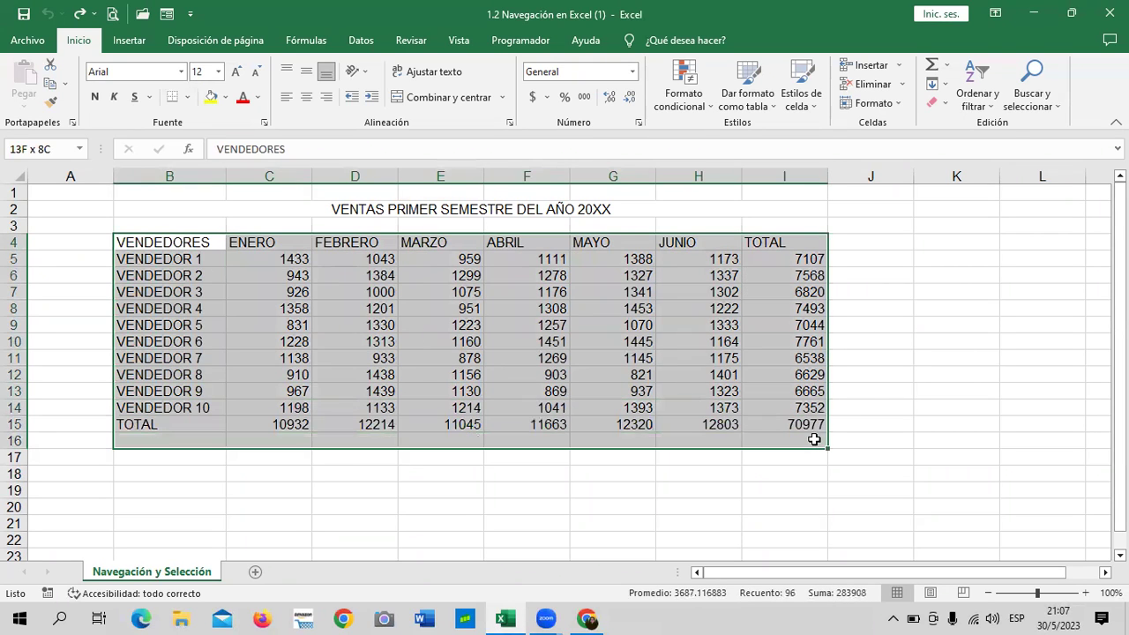
left_click(879, 344)
mouse_move(120, 244)
left_mouse_down()
mouse_move(177, 450)
mouse_move(177, 427)
left_mouse_up()
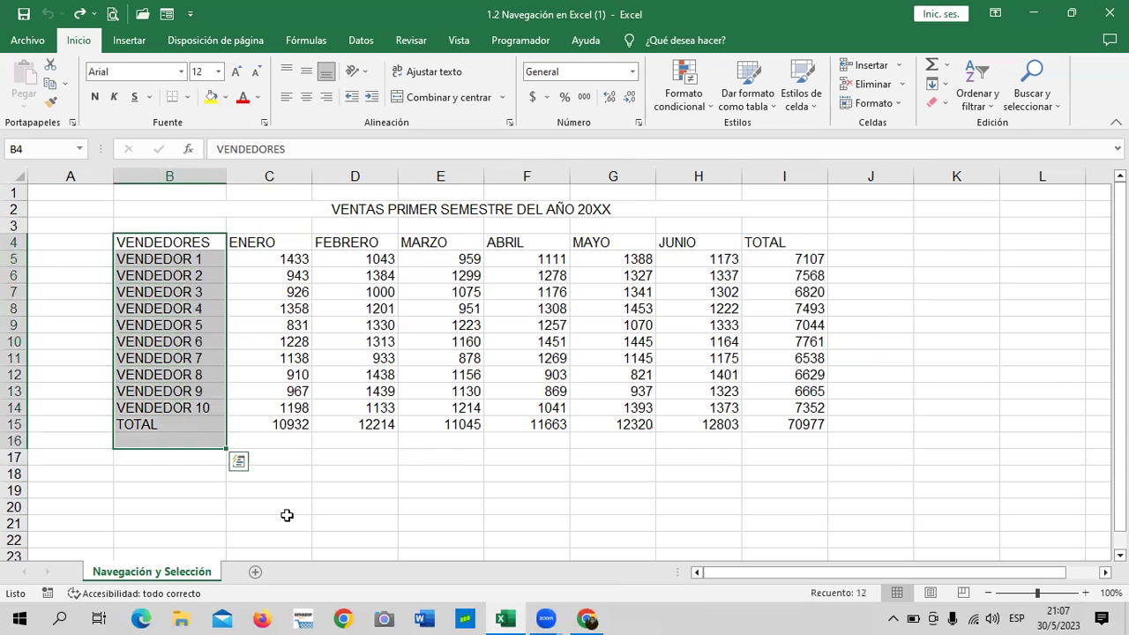
left_click(352, 490)
mouse_move(168, 242)
left_mouse_down()
mouse_move(776, 446)
mouse_move(858, 456)
left_mouse_up()
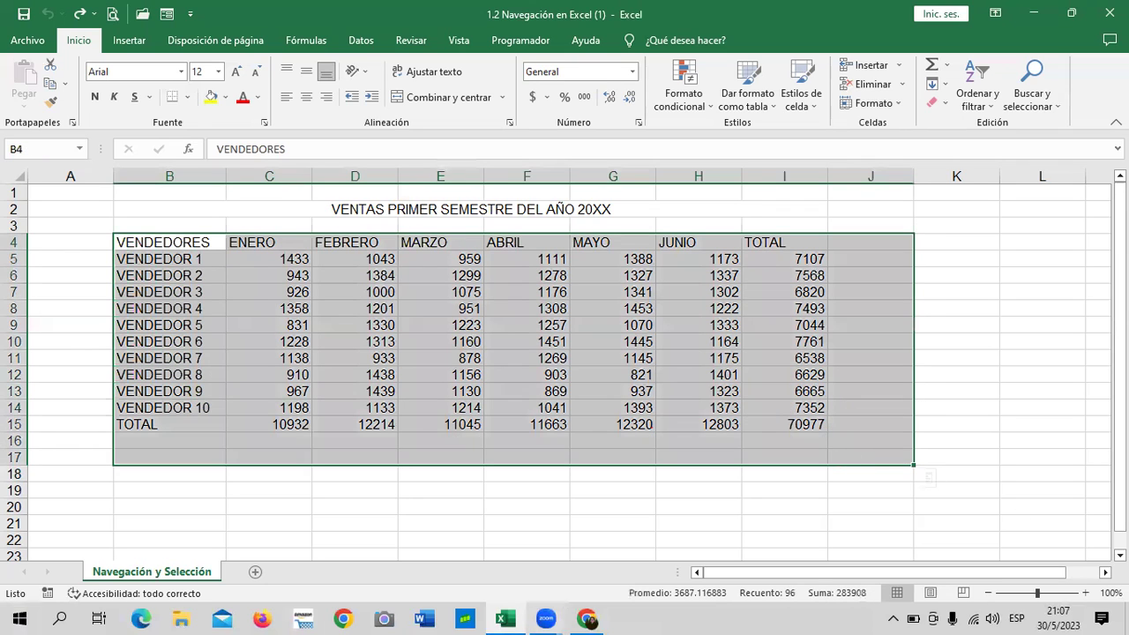
left_click(979, 304)
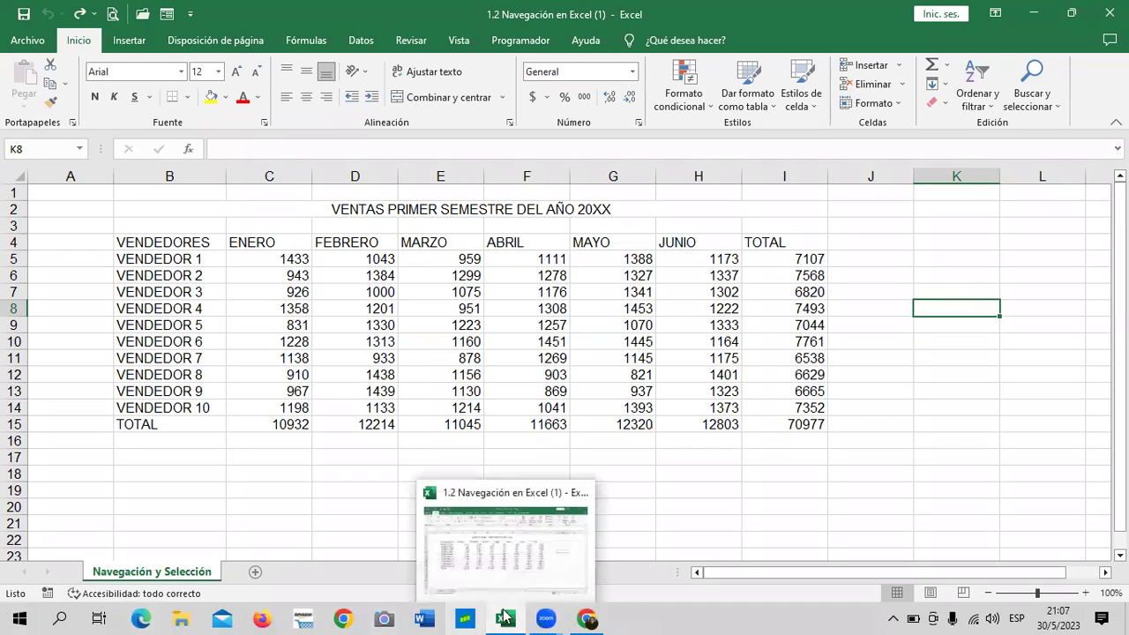
- Bring lesson 1.3 forward at the Ctrl+Shift+arrows slide on extending selections to the work area's end
mouse_move(588, 617)
left_click(620, 518)
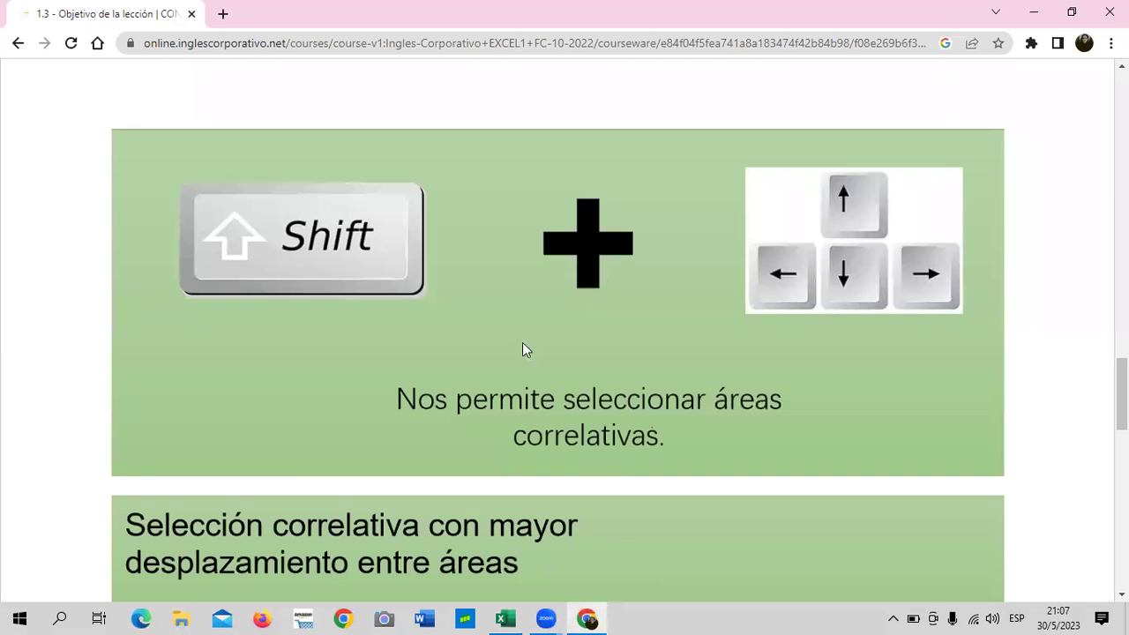
scroll(522, 342, "down", 4)
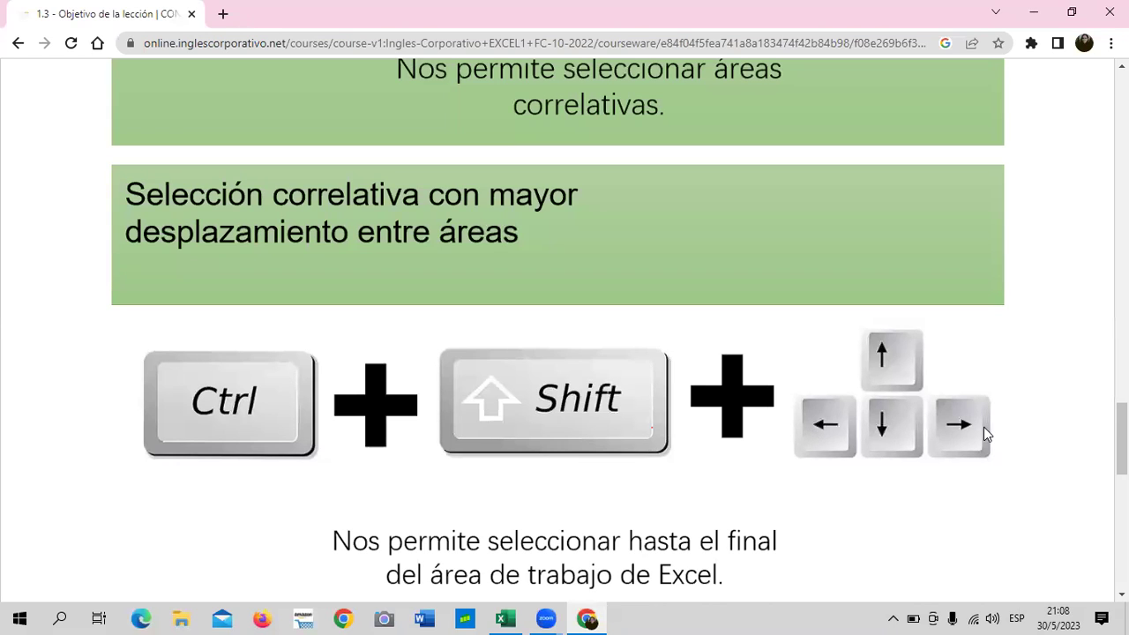
scroll(844, 406, "down", 1)
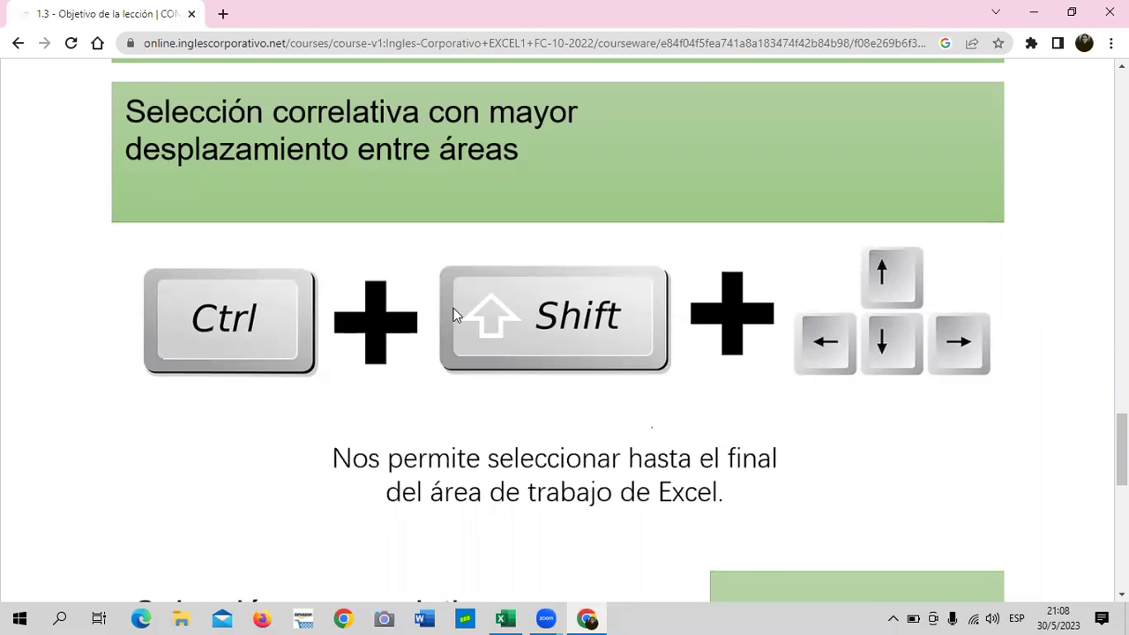
left_click(499, 617)
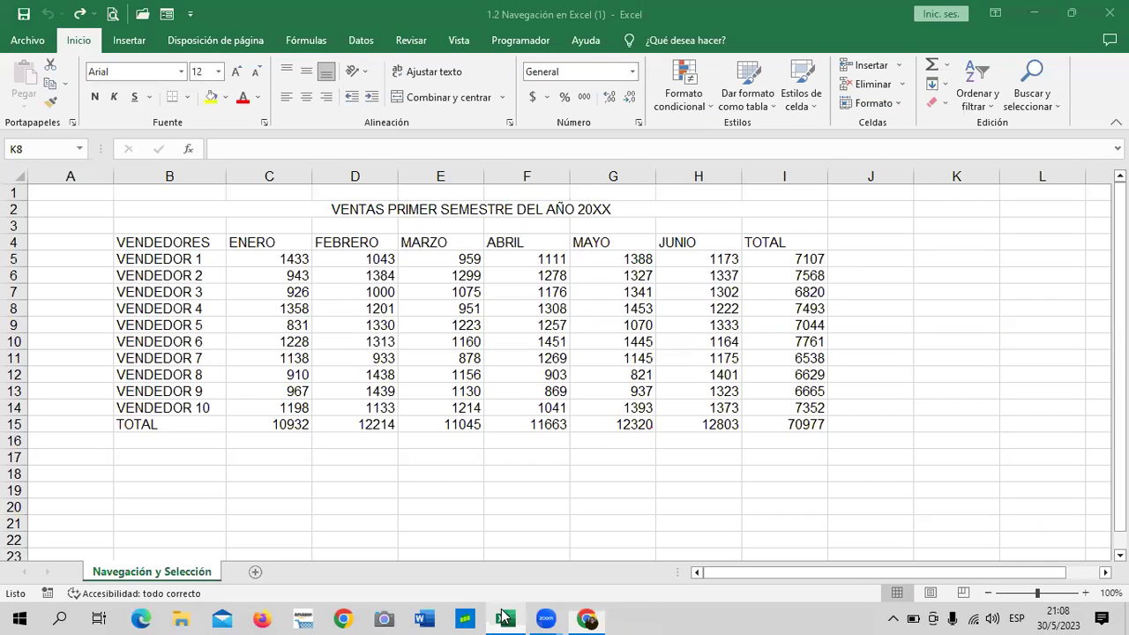
left_click(138, 243)
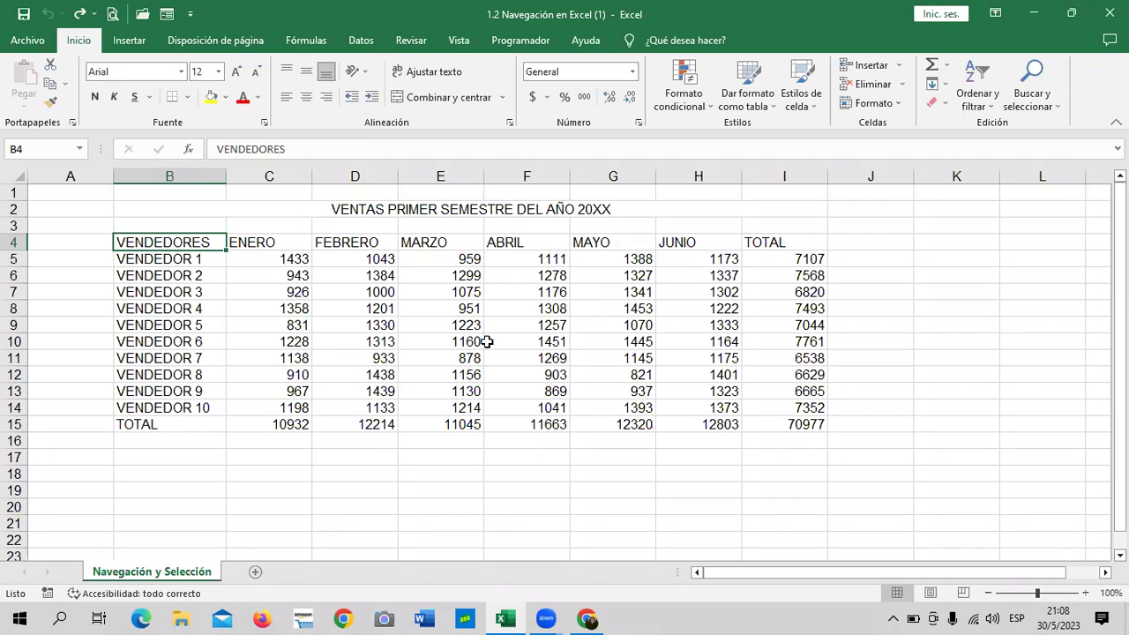
key("ctrl+shift+Right")
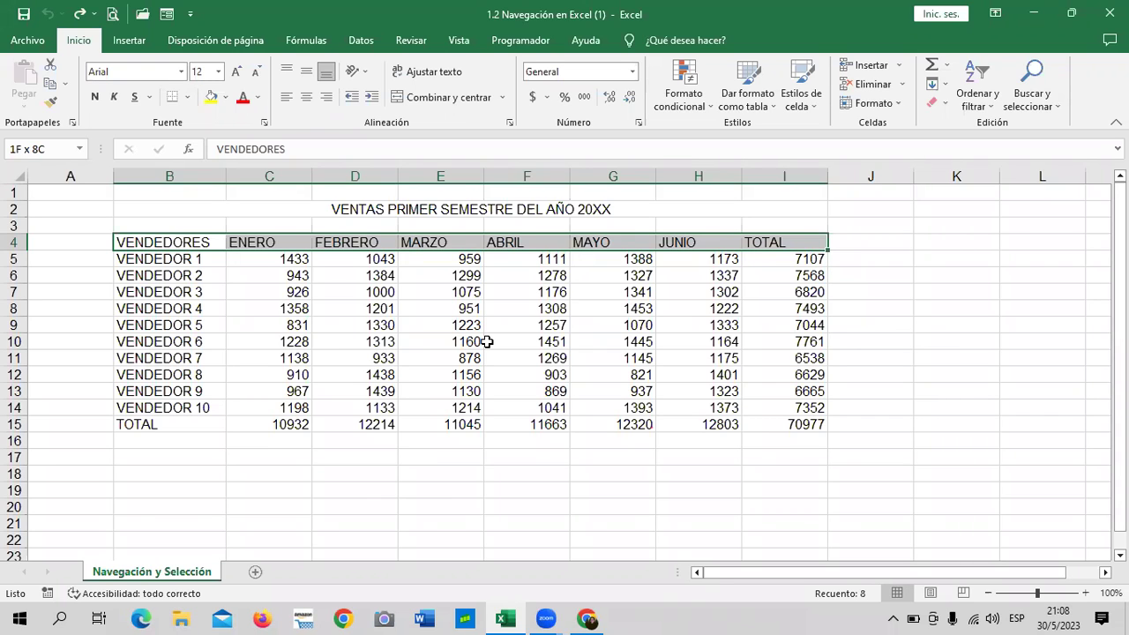
key("ctrl+shift+Down")
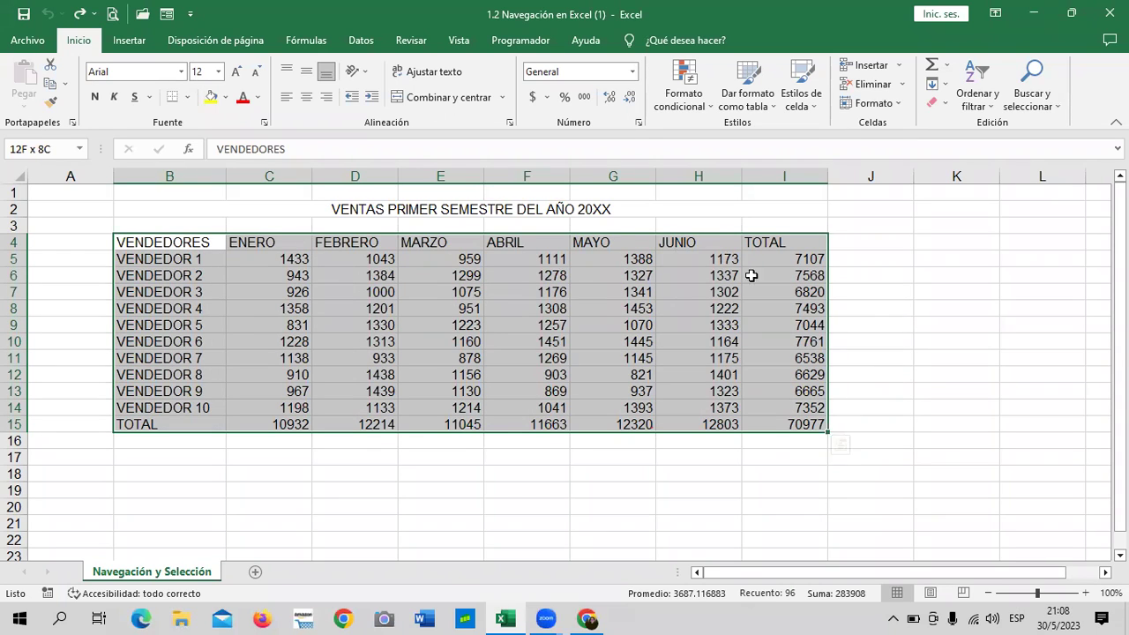
left_click_drag(865, 308, 919, 305)
left_click(150, 242)
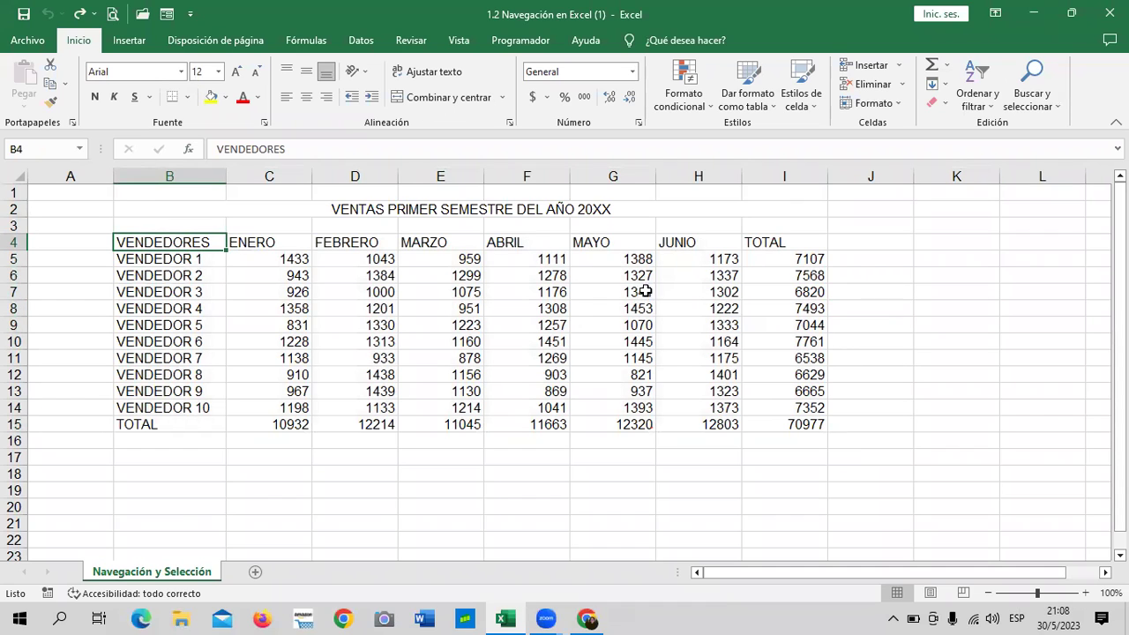
left_click(931, 265)
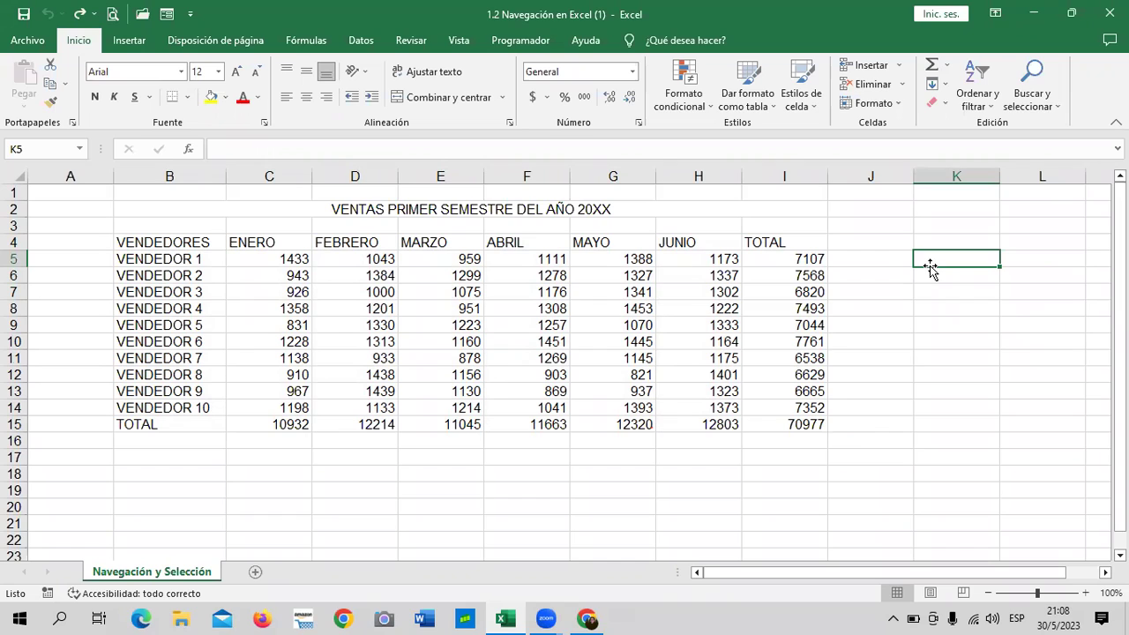
left_click(138, 244)
left_click(593, 427)
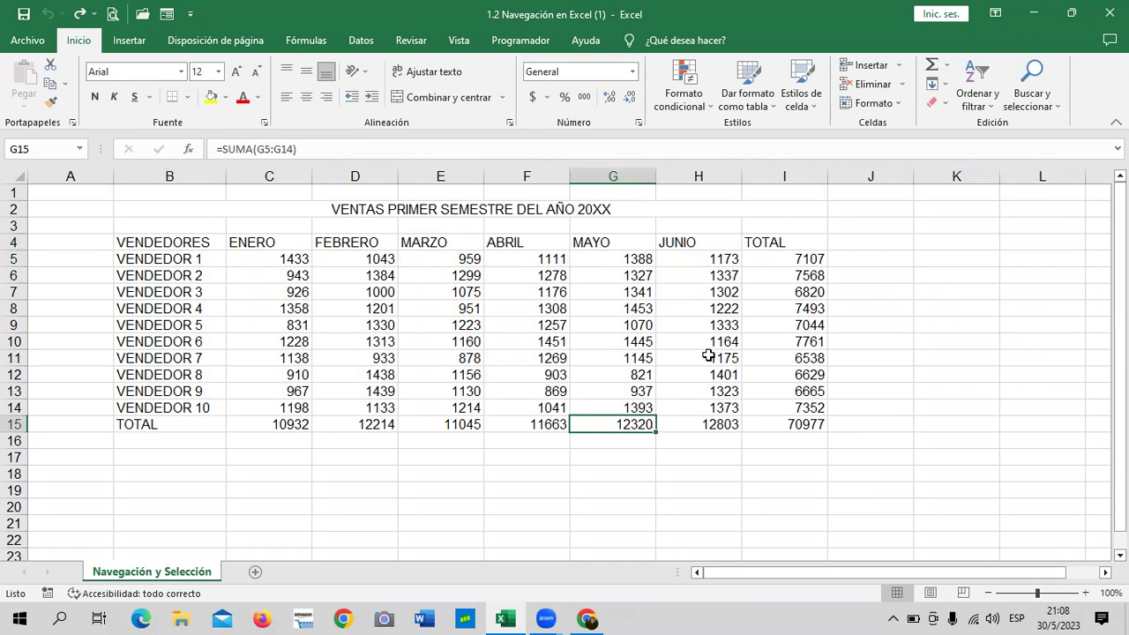
left_click(869, 340)
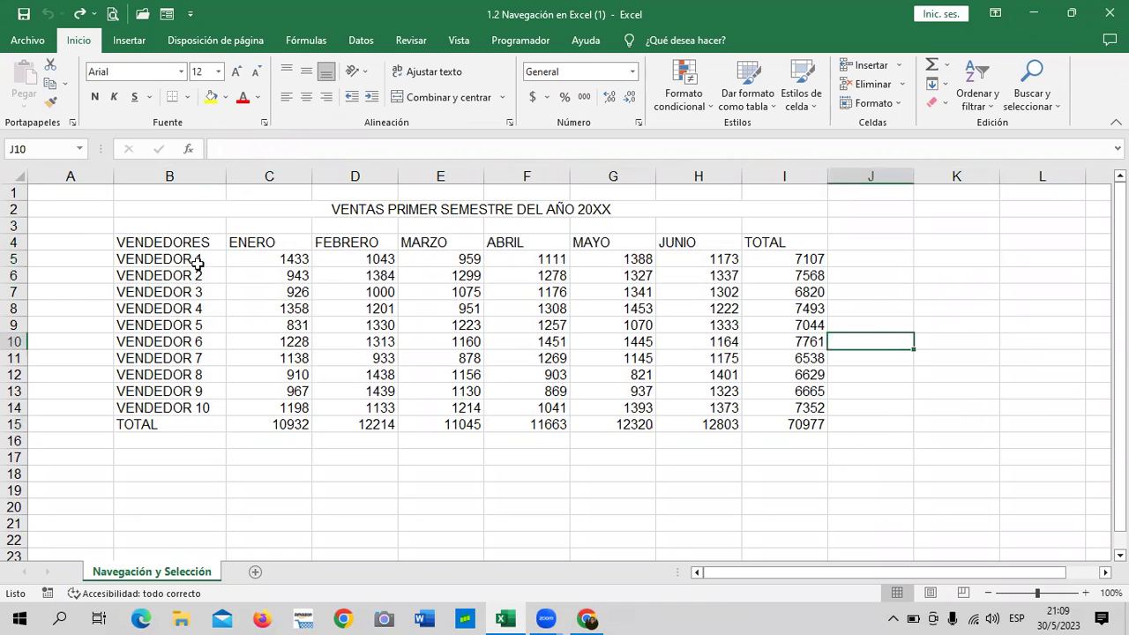
scroll(340, 304, "down", 3)
scroll(242, 371, "up", 3)
left_click(177, 246)
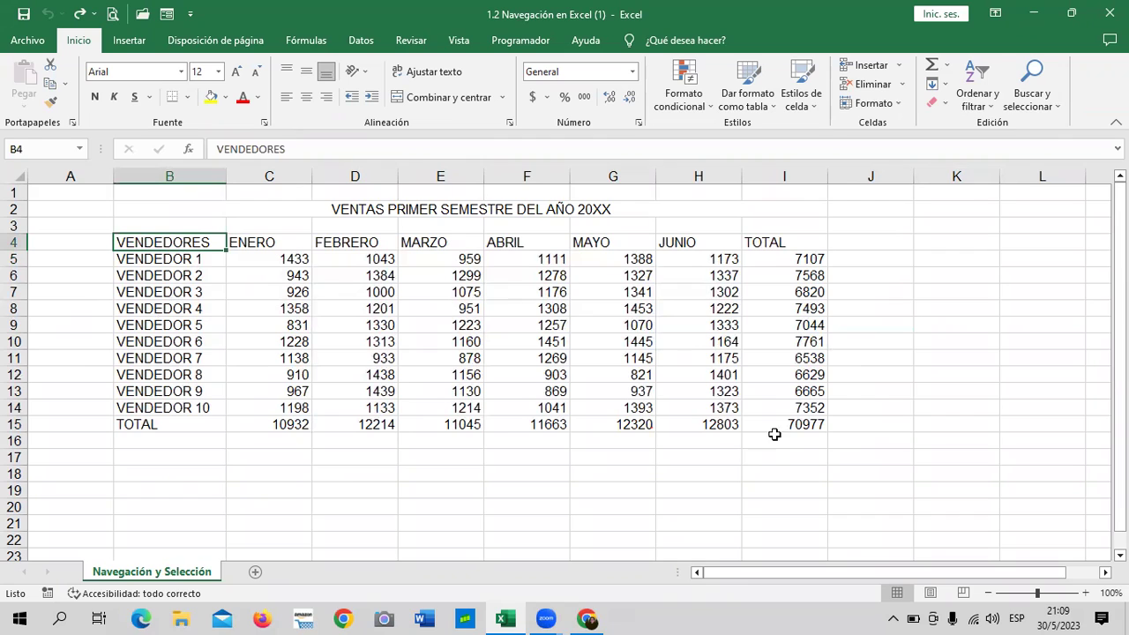
left_click(14, 425)
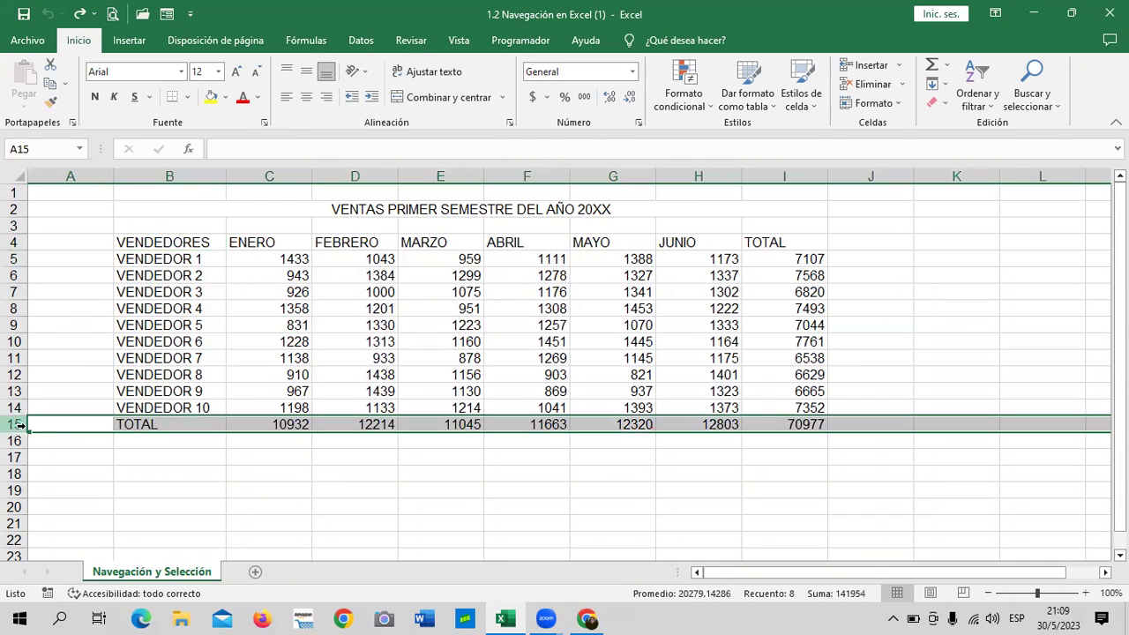
left_click(332, 489)
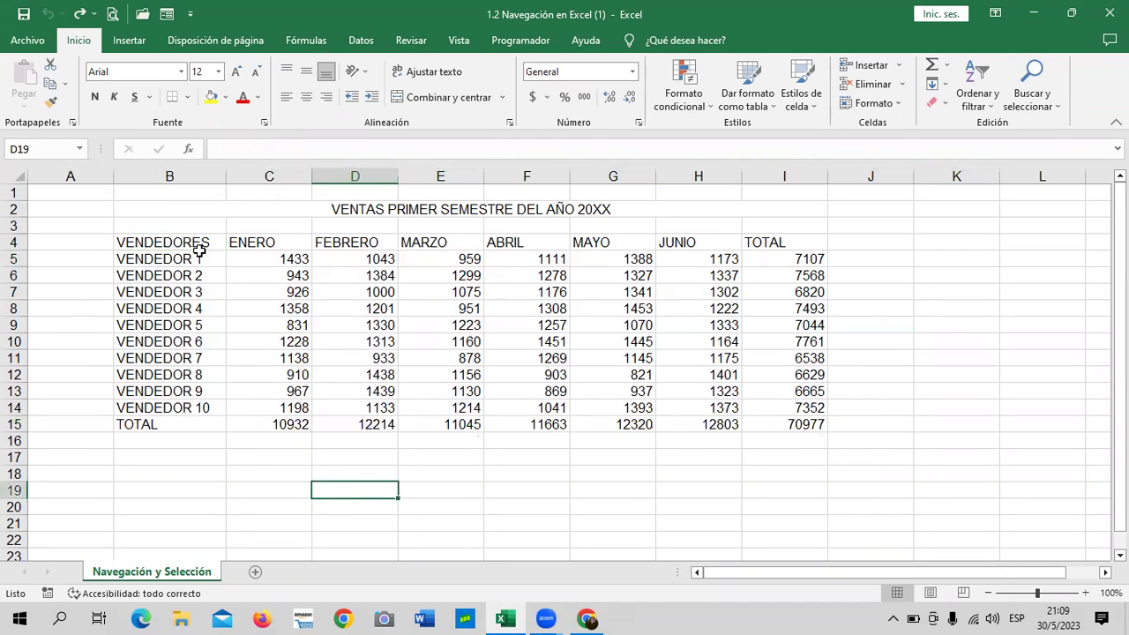
scroll(376, 383, "down", 4)
scroll(374, 388, "down", 3)
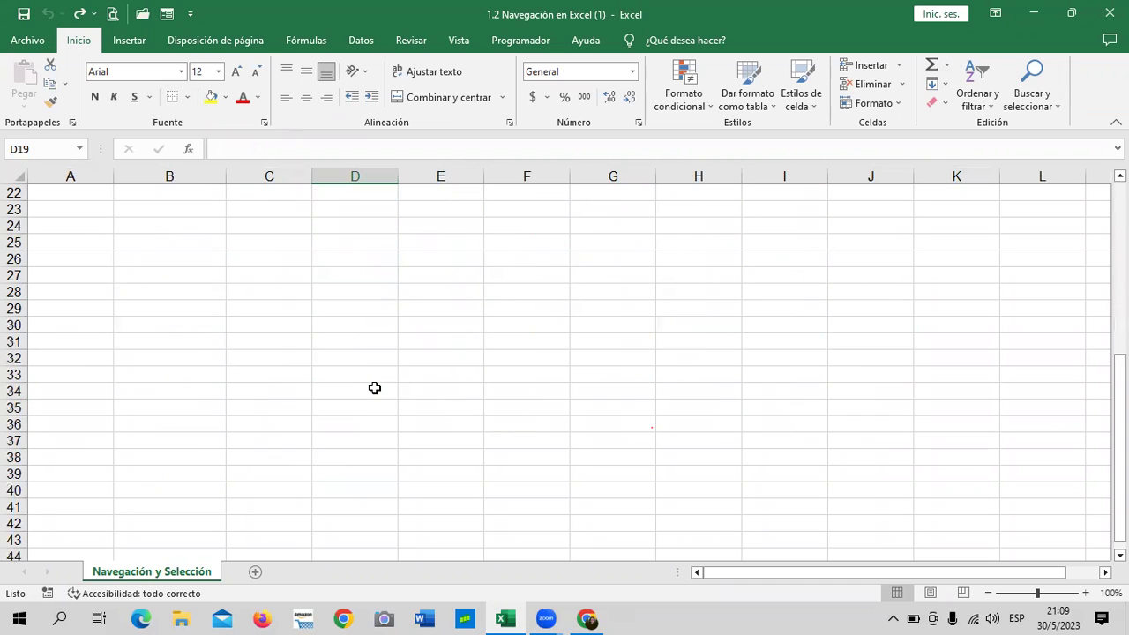
scroll(382, 386, "down", 3)
scroll(383, 386, "up", 8)
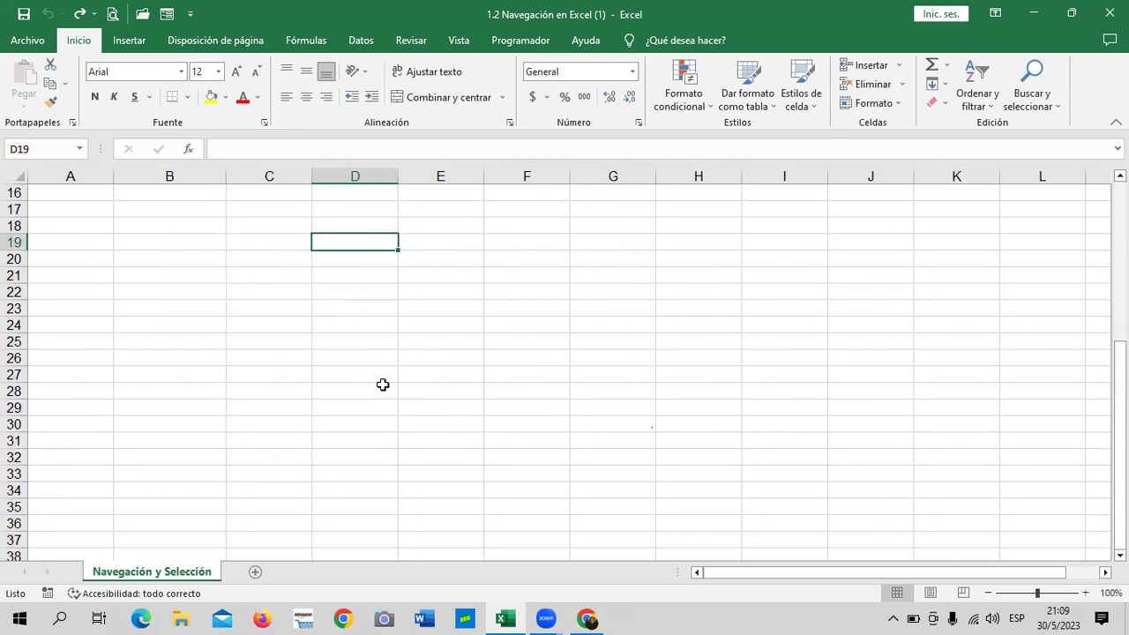
scroll(383, 387, "up", 1)
scroll(383, 387, "up", 1)
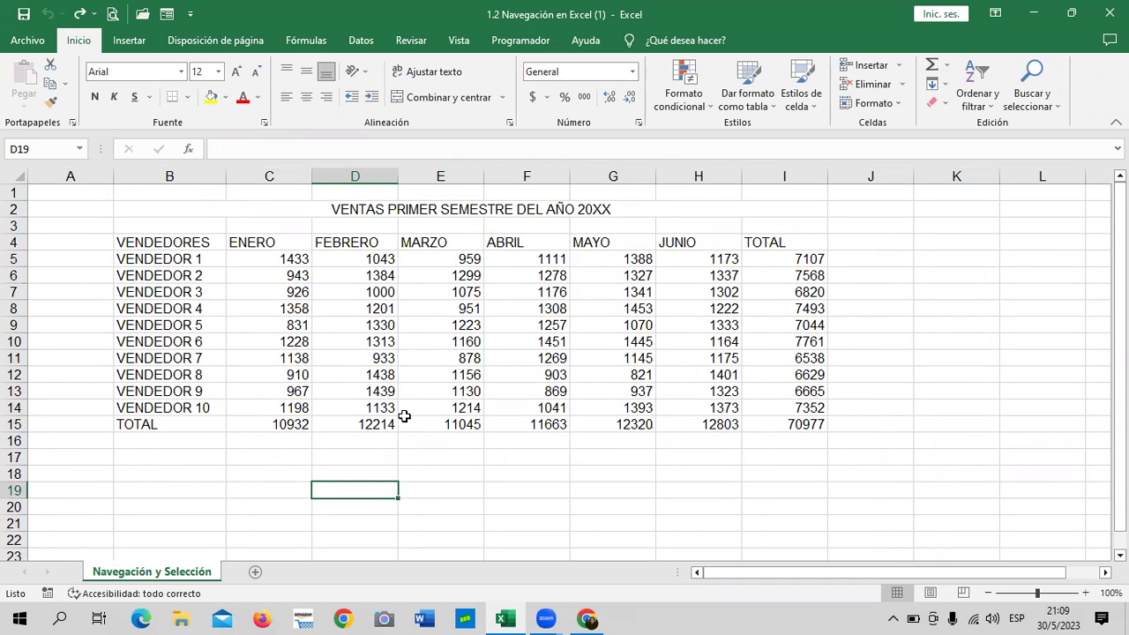
left_click(132, 242)
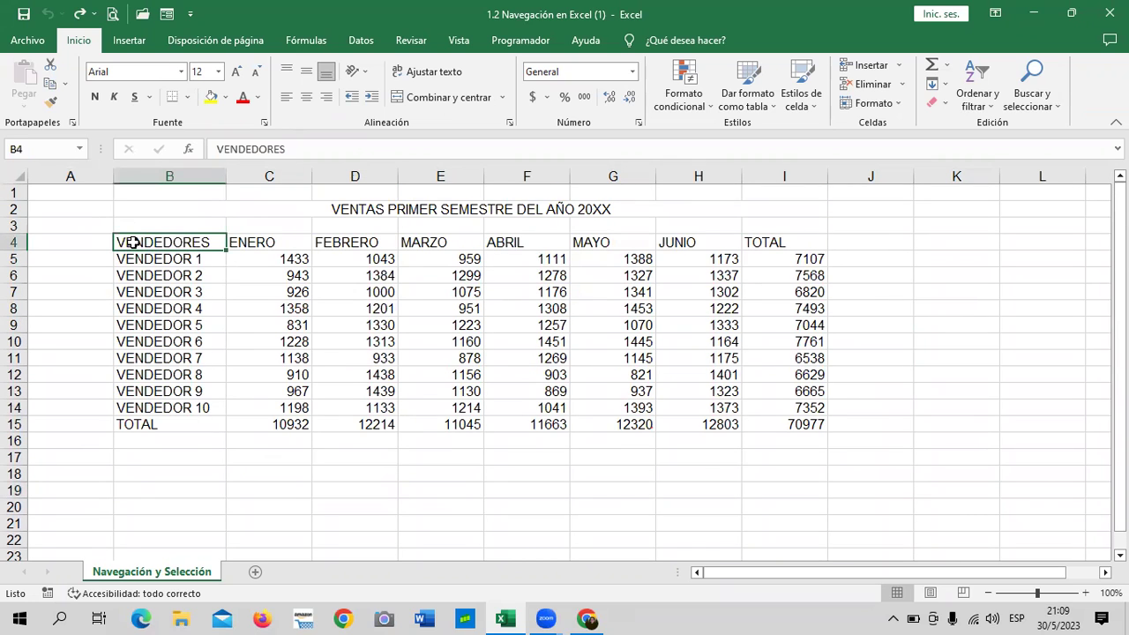
- Copy the sales table B4:I15 and paste it at cell B16 beneath the original
left_click(333, 469)
mouse_move(169, 249)
left_mouse_down()
mouse_move(730, 399)
mouse_move(810, 431)
left_mouse_up()
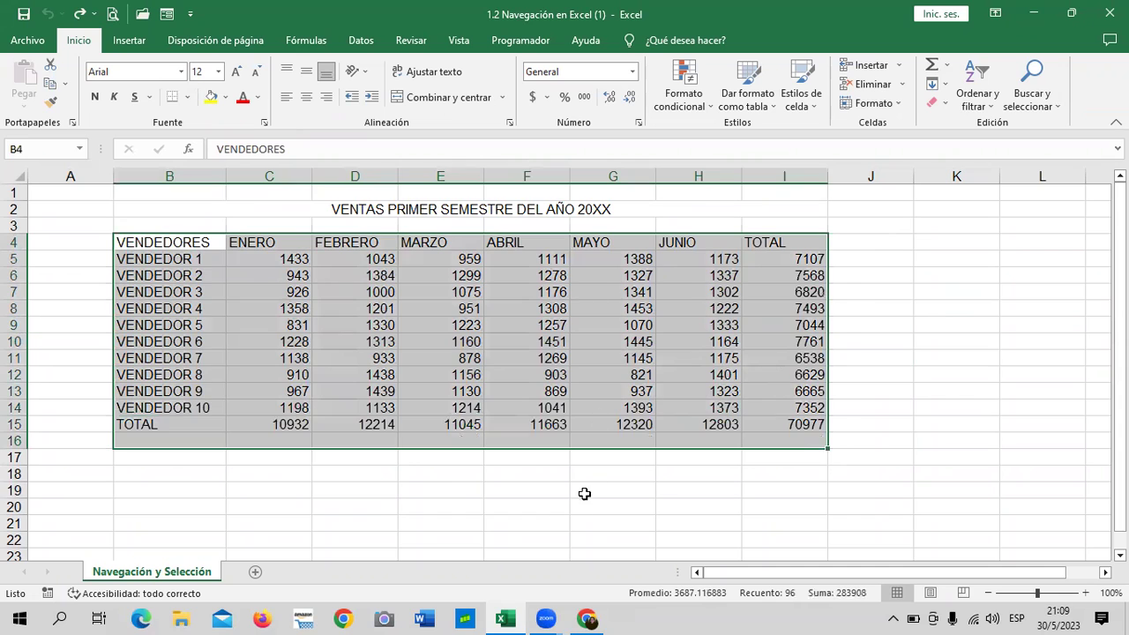
left_click_drag(613, 507, 613, 491)
left_click_drag(209, 245, 812, 424)
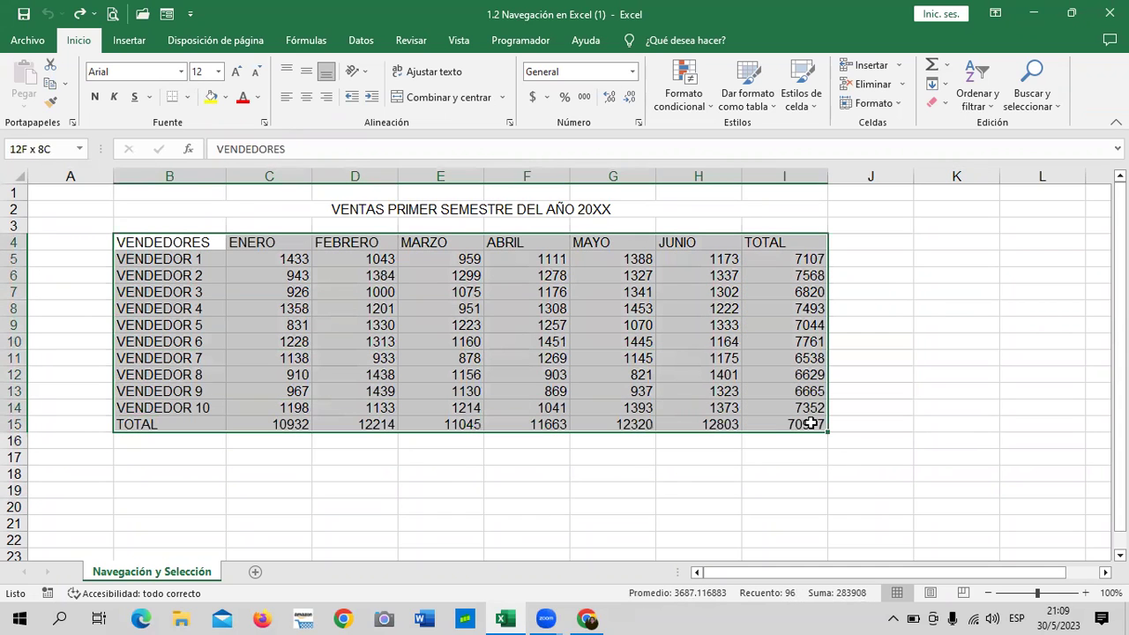
right_click(747, 284)
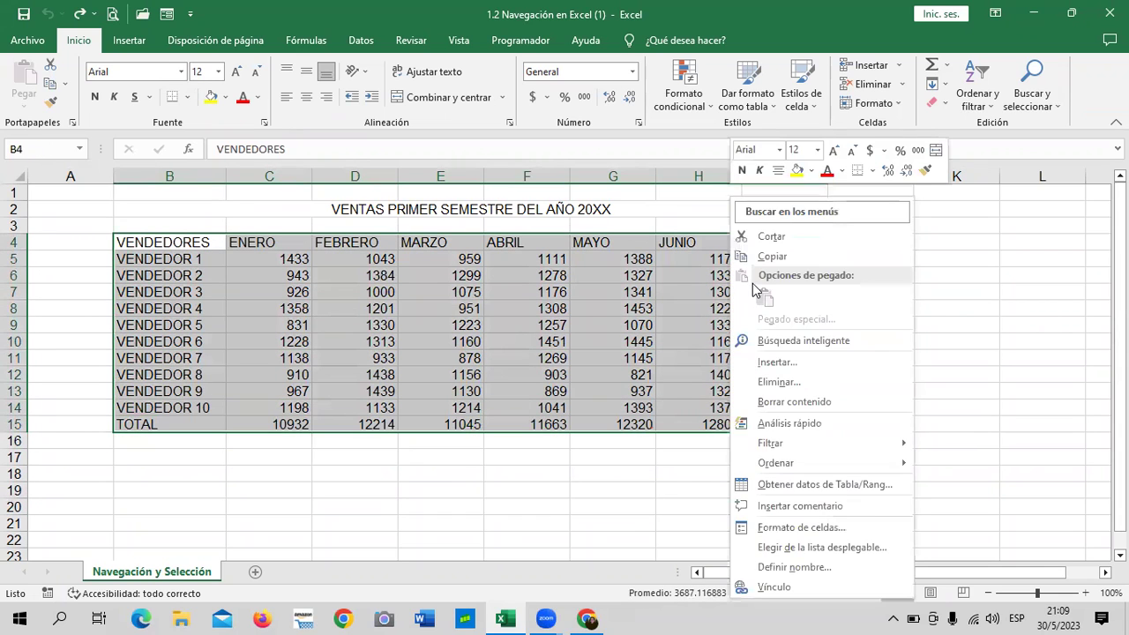
left_click(760, 259)
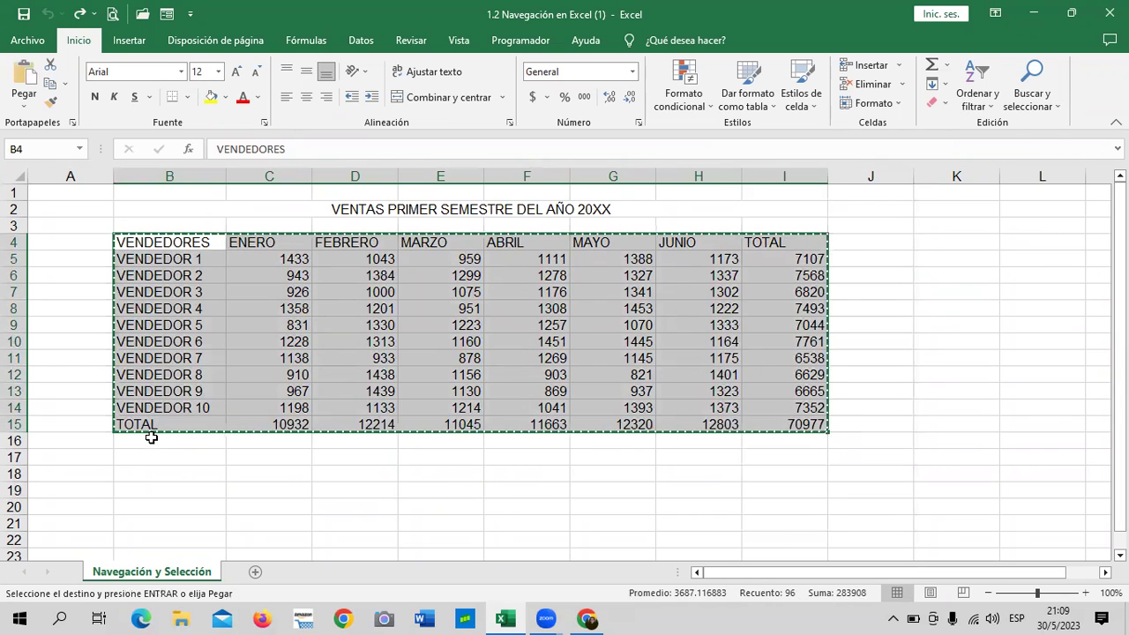
left_click(151, 438)
key("ctrl+v")
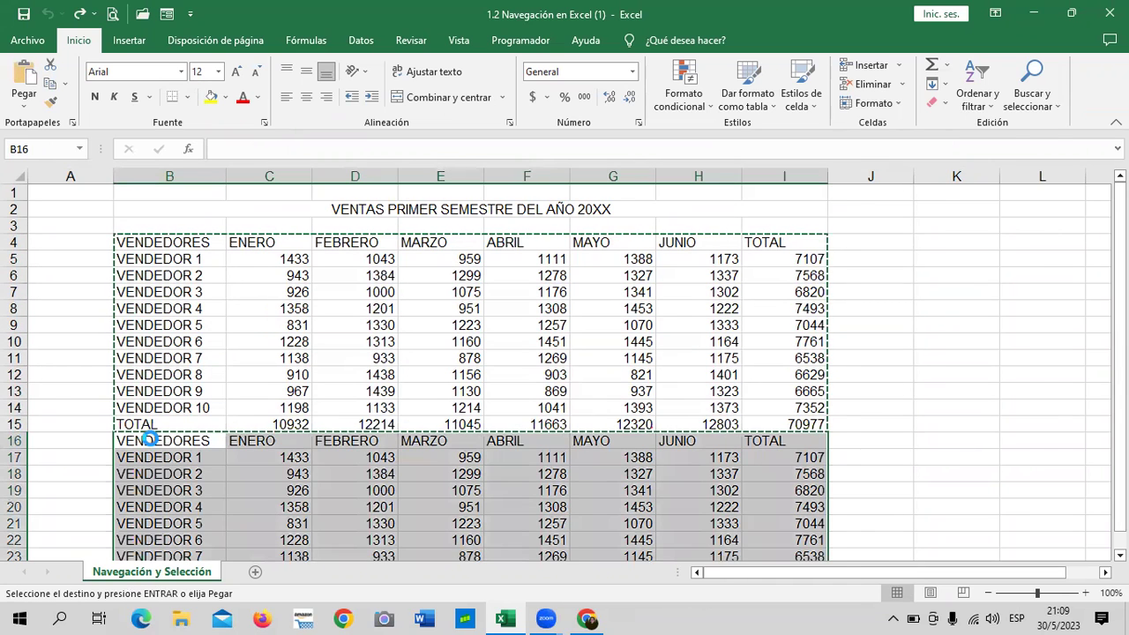
left_click(904, 393)
left_click(157, 243)
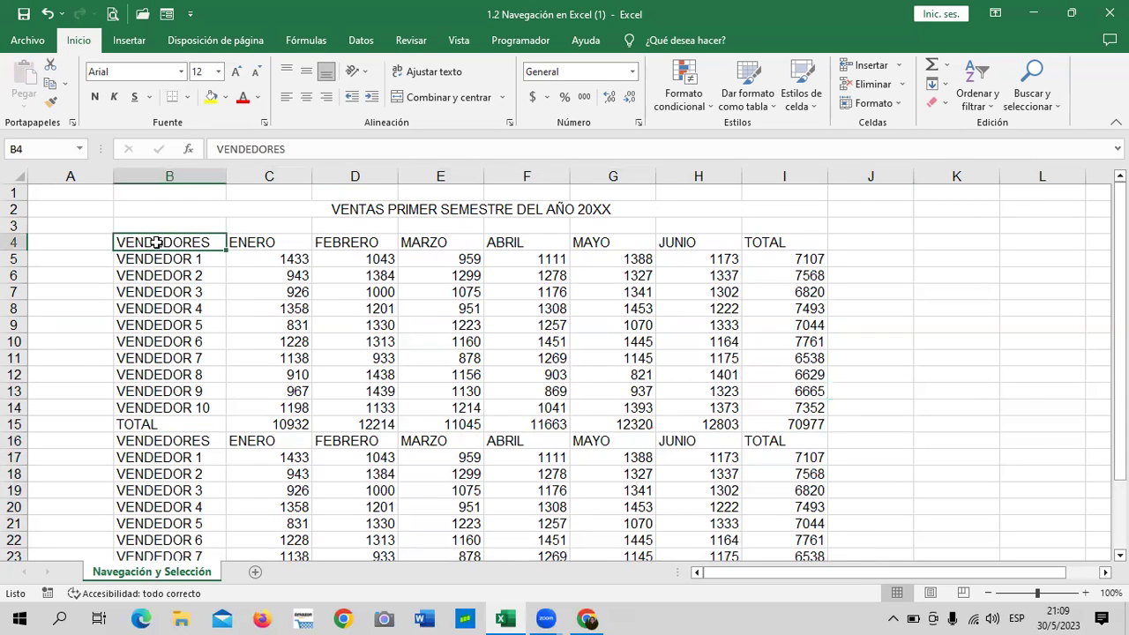
scroll(617, 326, "down", 6)
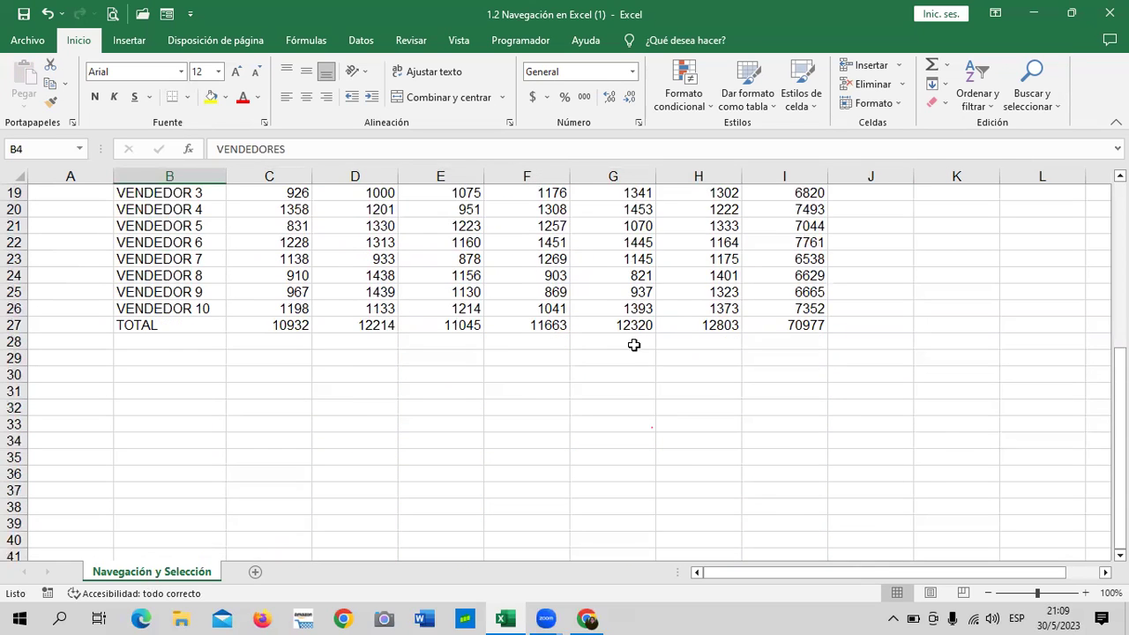
scroll(617, 379, "up", 3)
scroll(606, 416, "up", 2)
scroll(606, 416, "up", 1)
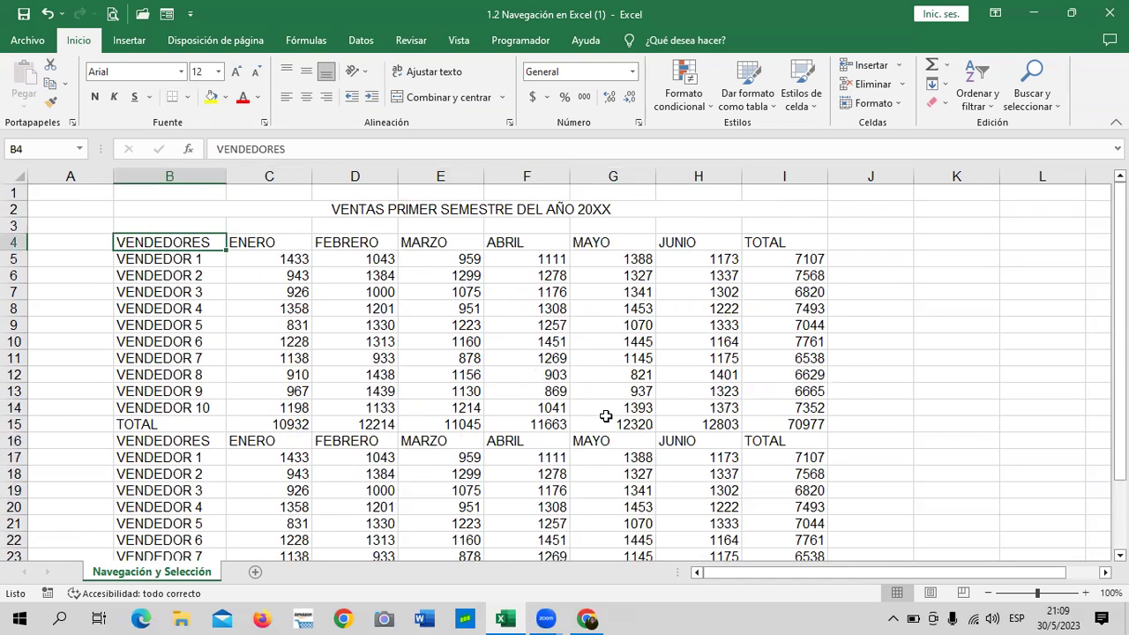
scroll(610, 418, "down", 2)
scroll(610, 417, "up", 2)
left_click(440, 358)
left_click(203, 244)
key("ctrl+shift+Right")
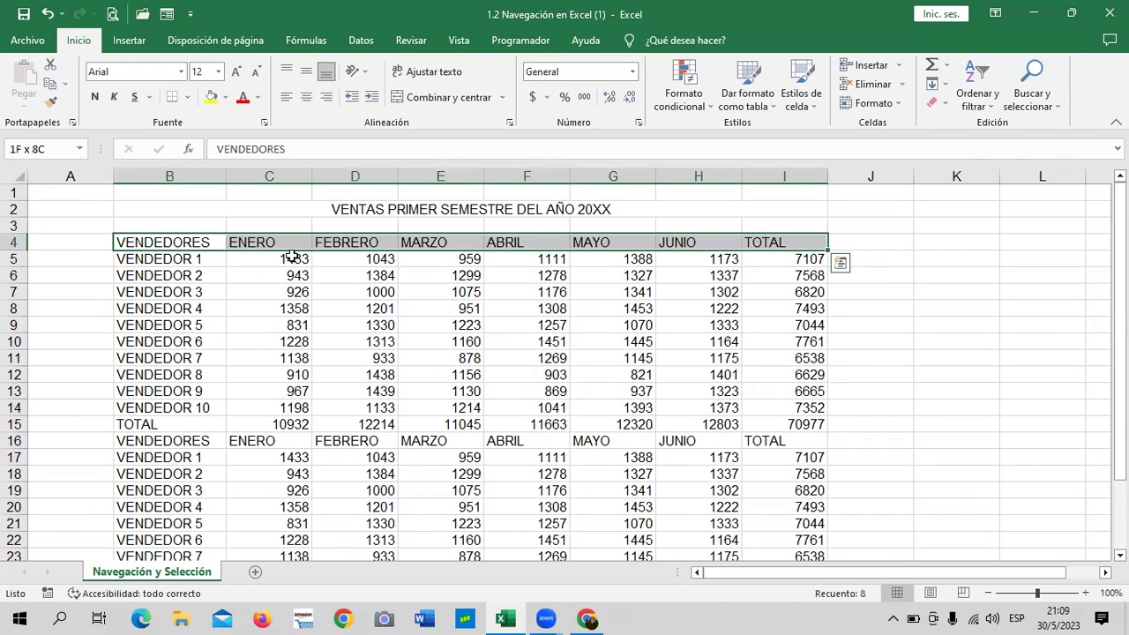
key("ctrl+shift+Down")
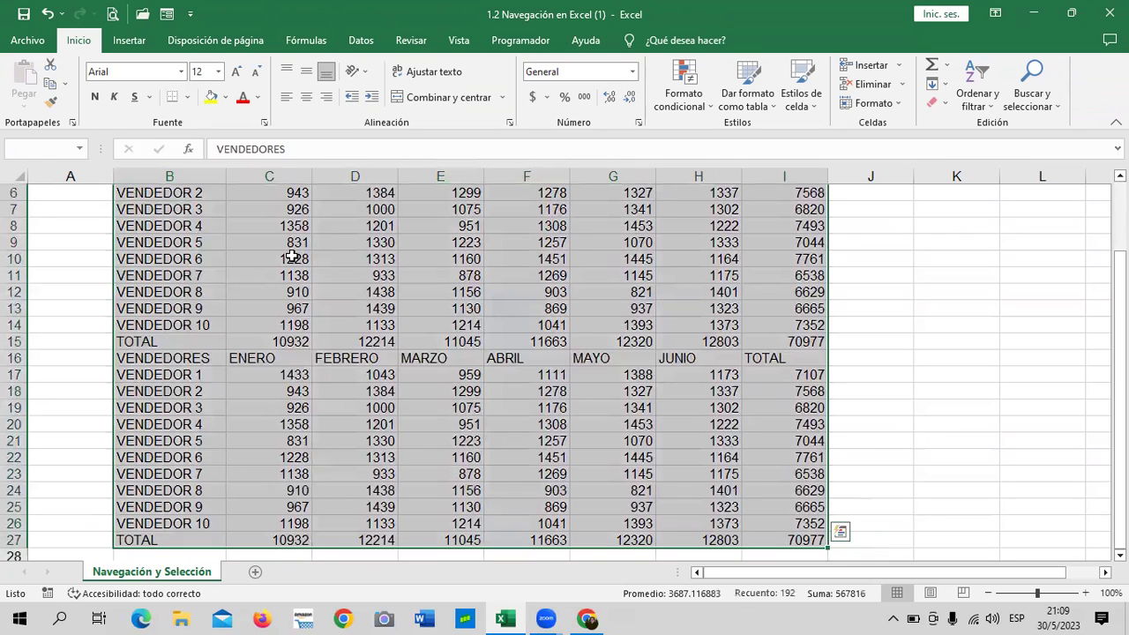
scroll(845, 371, "down", 2)
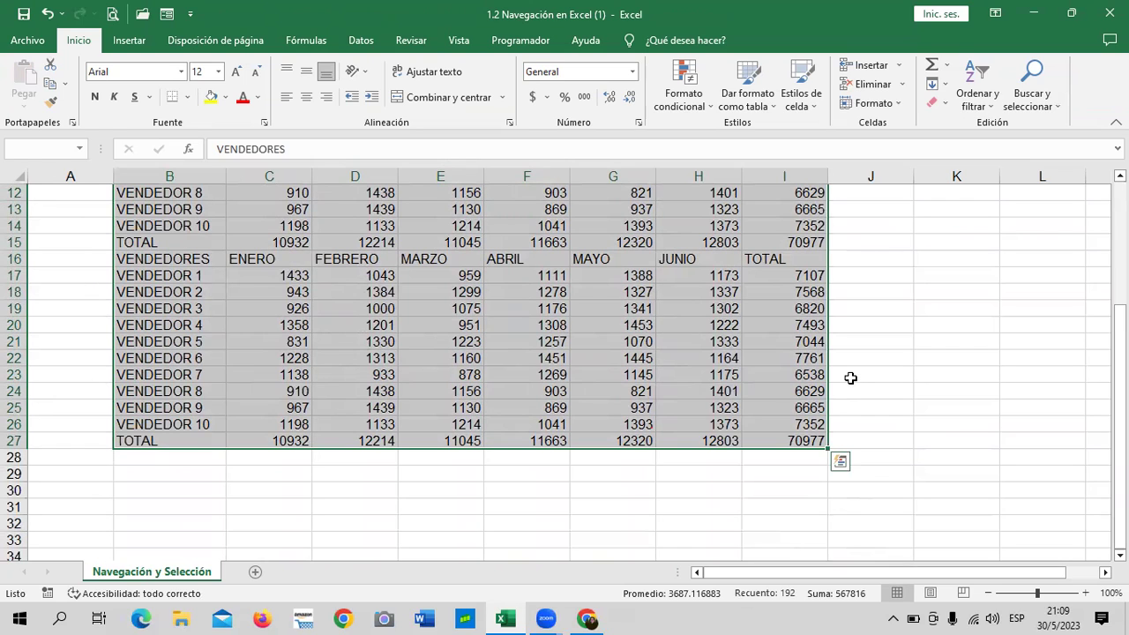
left_click(889, 421)
scroll(889, 420, "up", 4)
mouse_move(221, 245)
left_mouse_down()
mouse_move(997, 580)
mouse_move(723, 589)
mouse_move(754, 481)
mouse_move(810, 446)
left_mouse_up()
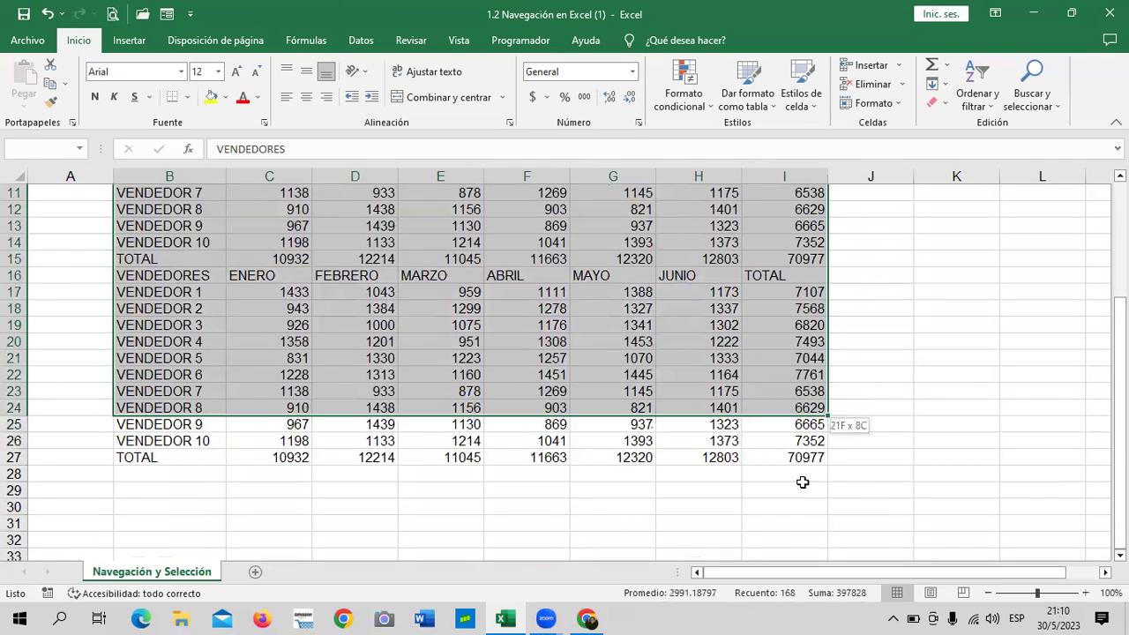
left_click_drag(809, 446, 809, 459)
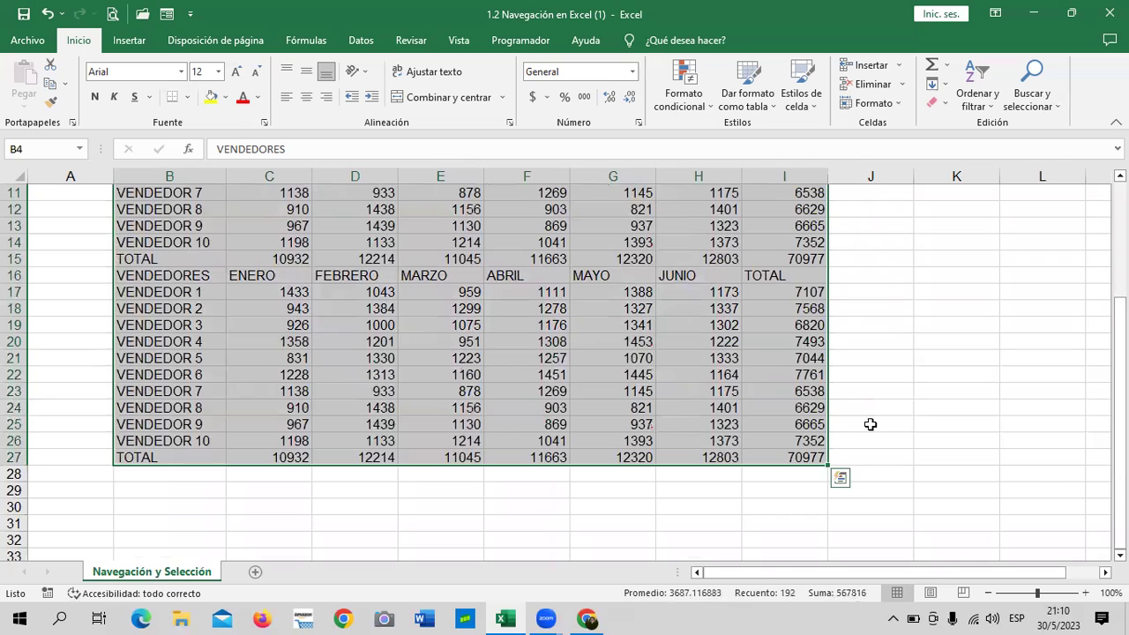
scroll(875, 405, "up", 1)
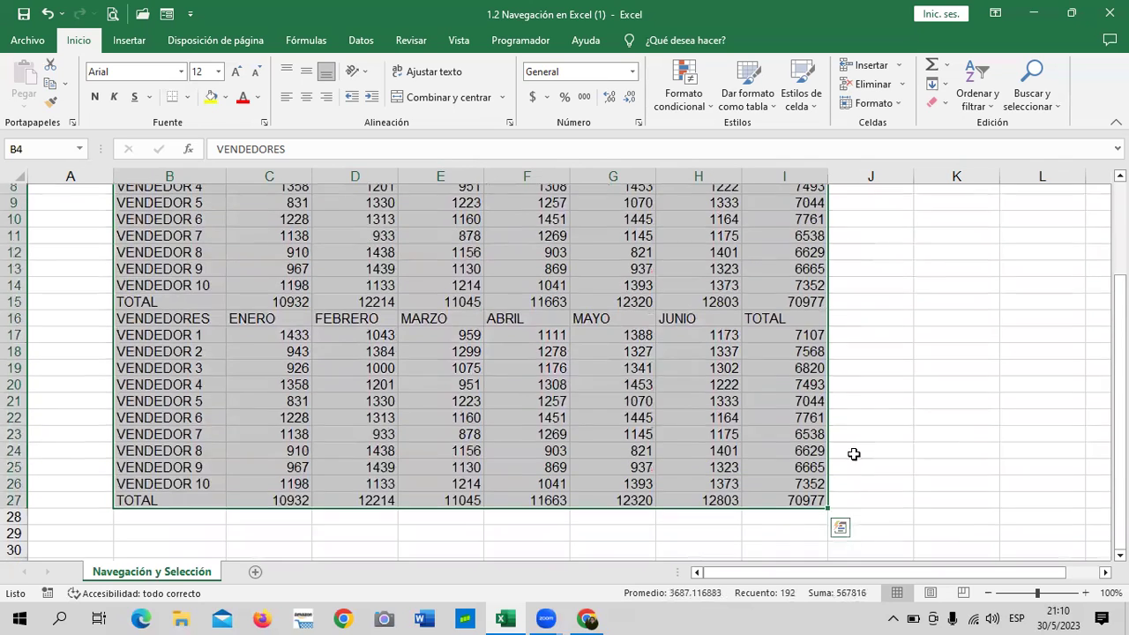
left_click_drag(793, 524, 835, 507)
left_click(935, 424)
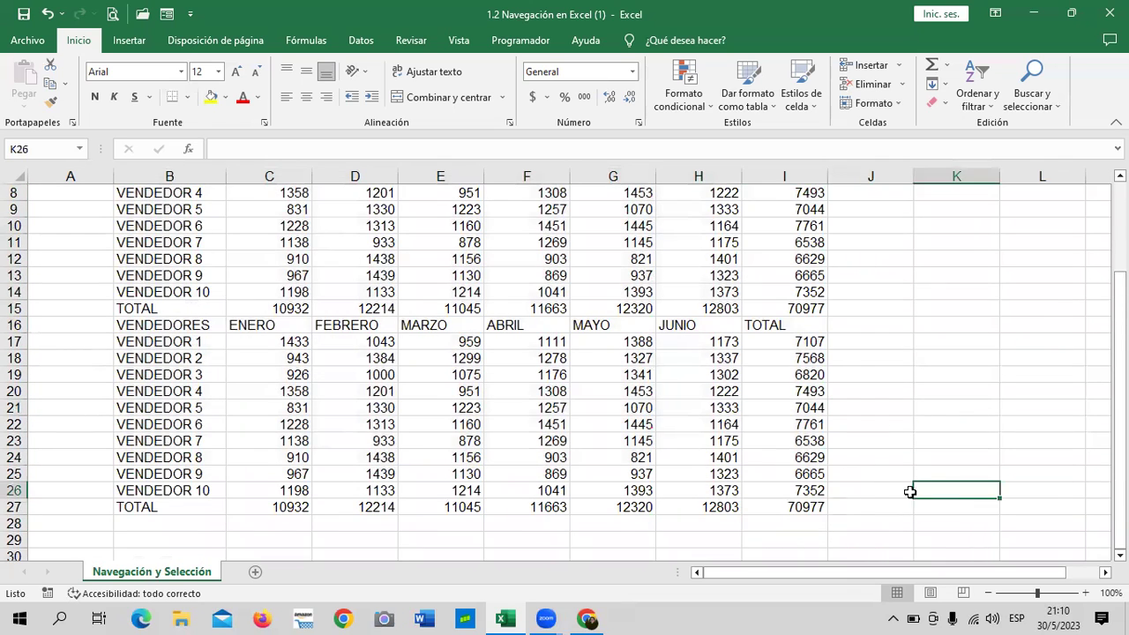
left_click(798, 507)
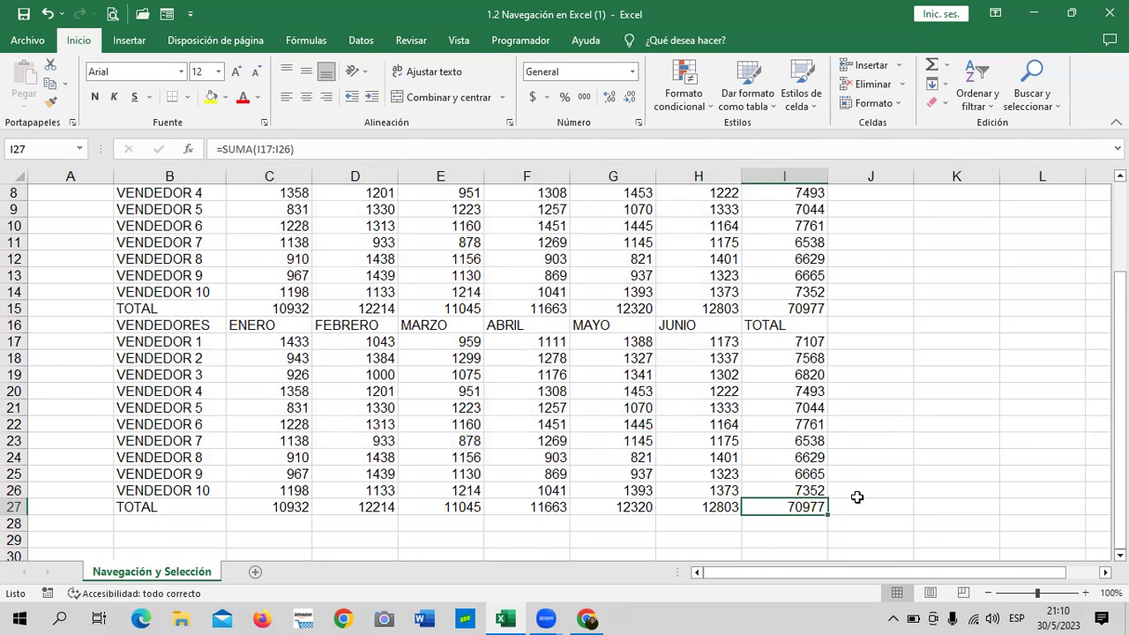
key("ctrl+shift+Up")
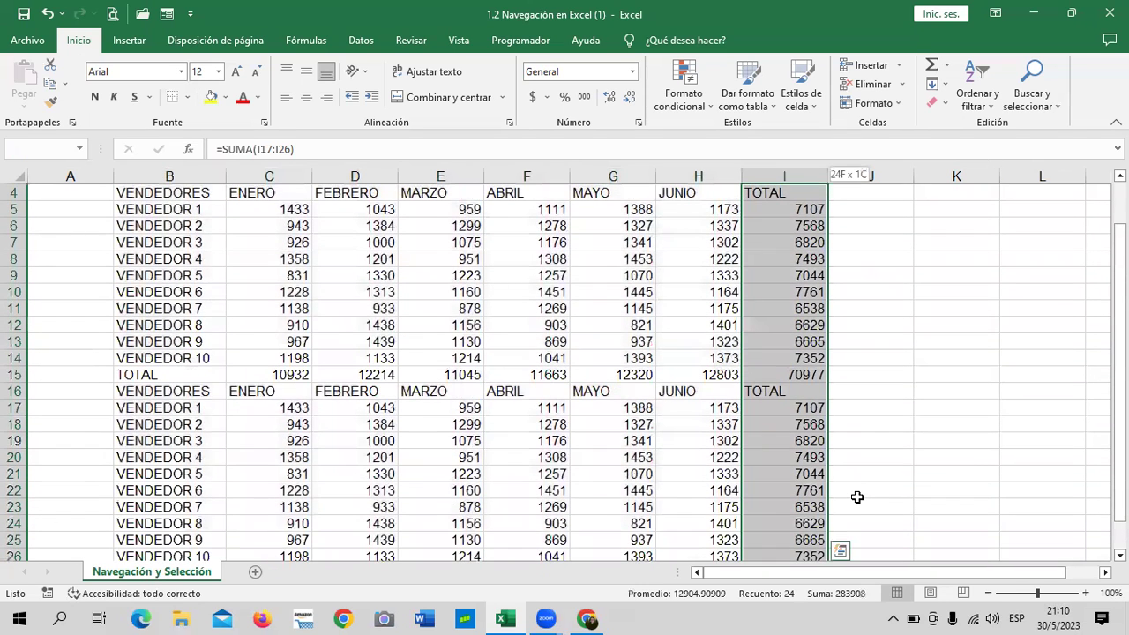
key("ctrl+shift+Left")
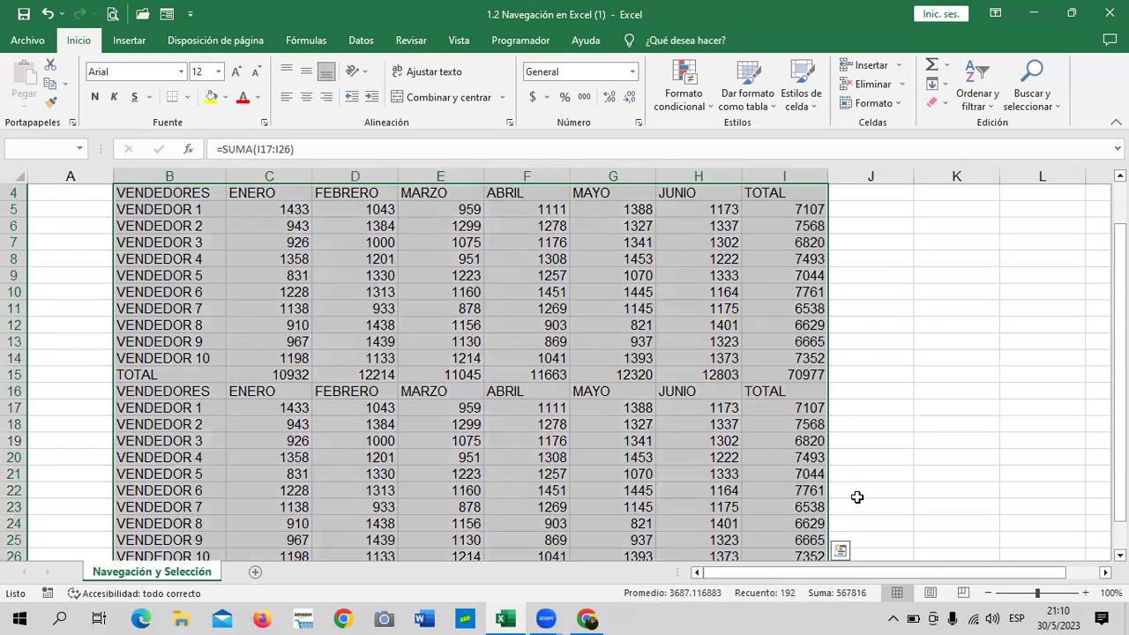
scroll(895, 433, "down", 4)
scroll(894, 433, "up", 3)
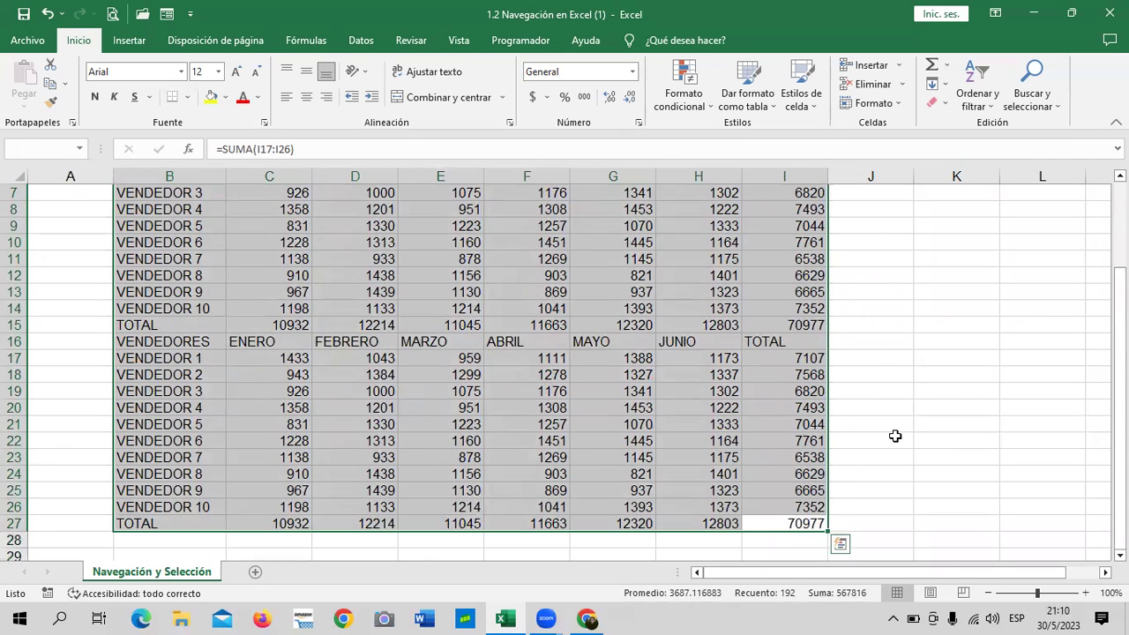
scroll(894, 433, "up", 2)
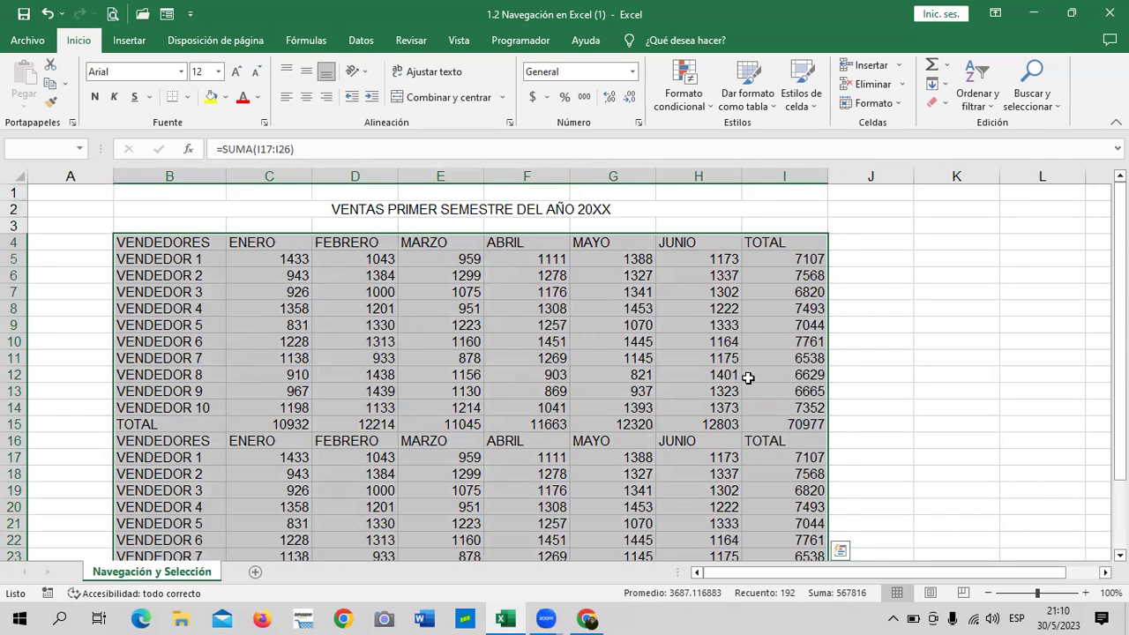
left_click(925, 305)
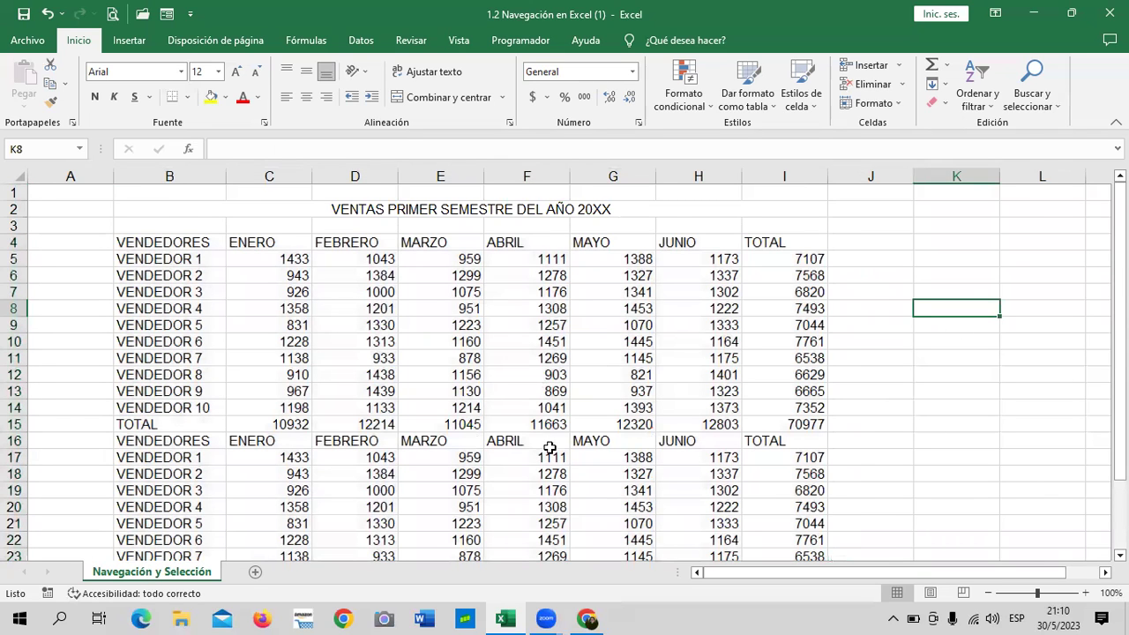
mouse_move(588, 618)
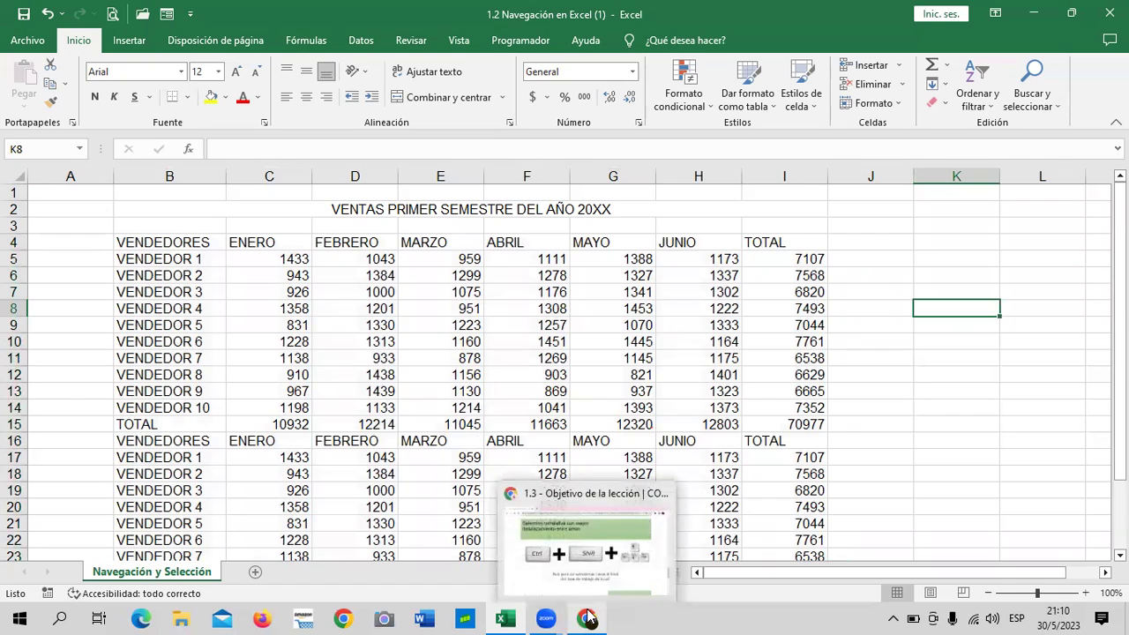
- Bring lesson 1.3 forward and scroll to the 'Selección no correlativa' slide
left_click(622, 565)
scroll(653, 450, "down", 1)
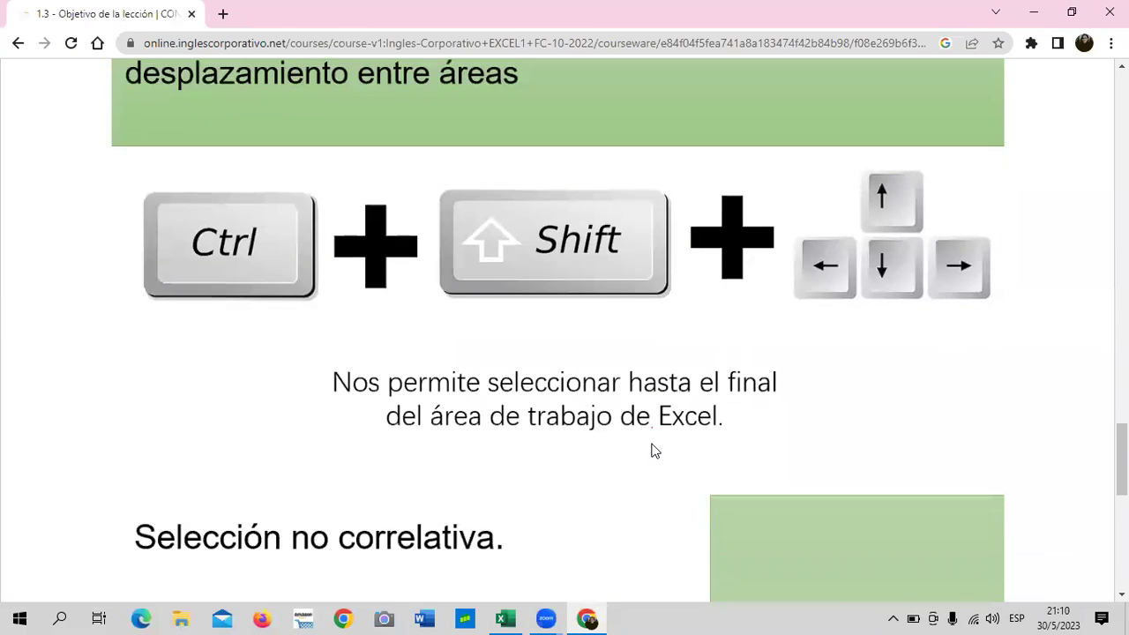
scroll(653, 450, "down", 2)
scroll(653, 450, "down", 2)
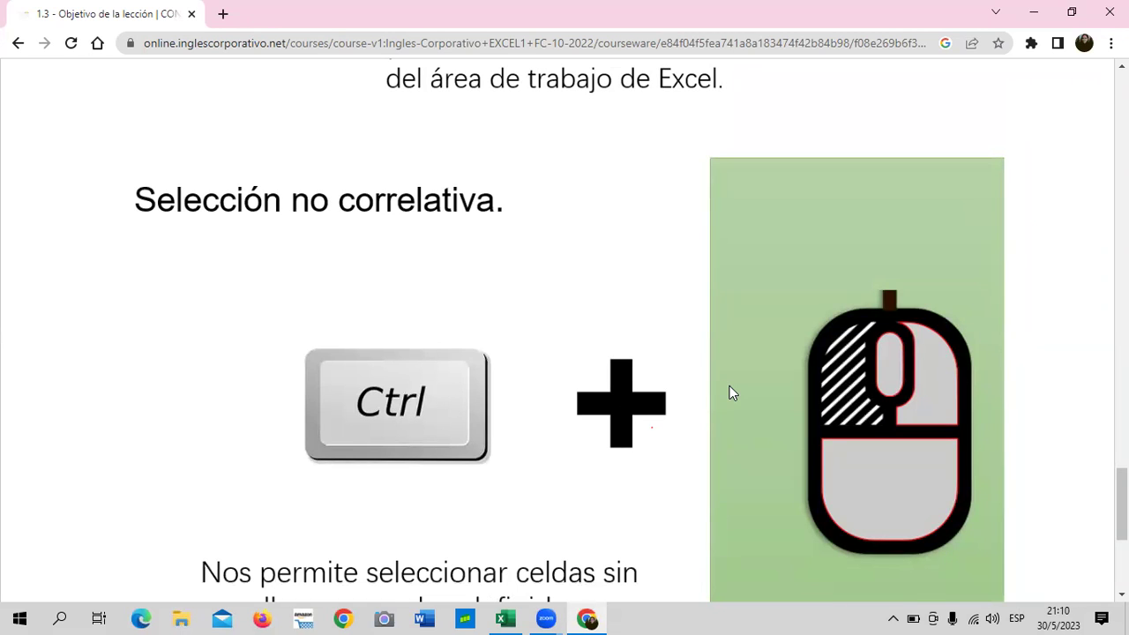
scroll(764, 355, "down", 3)
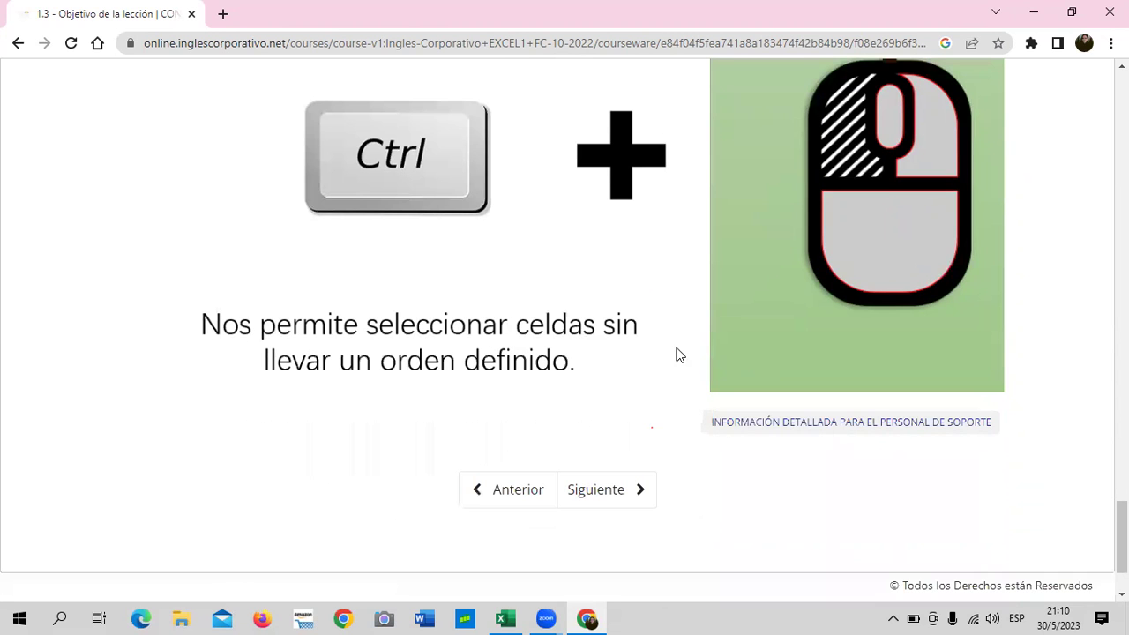
scroll(656, 345, "up", 3)
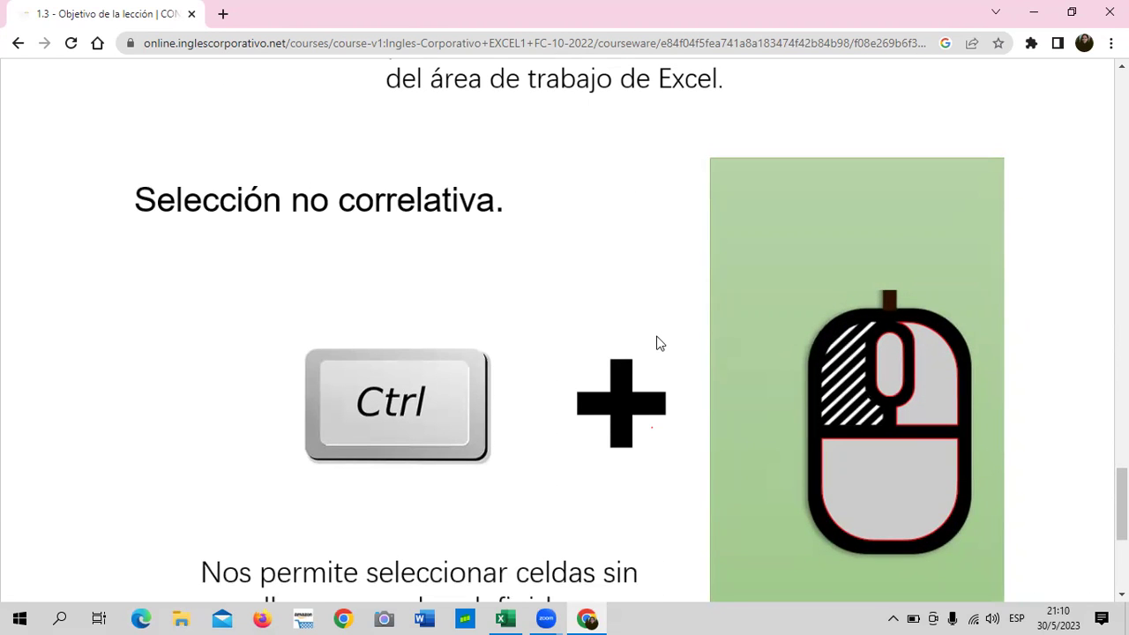
scroll(656, 344, "down", 3)
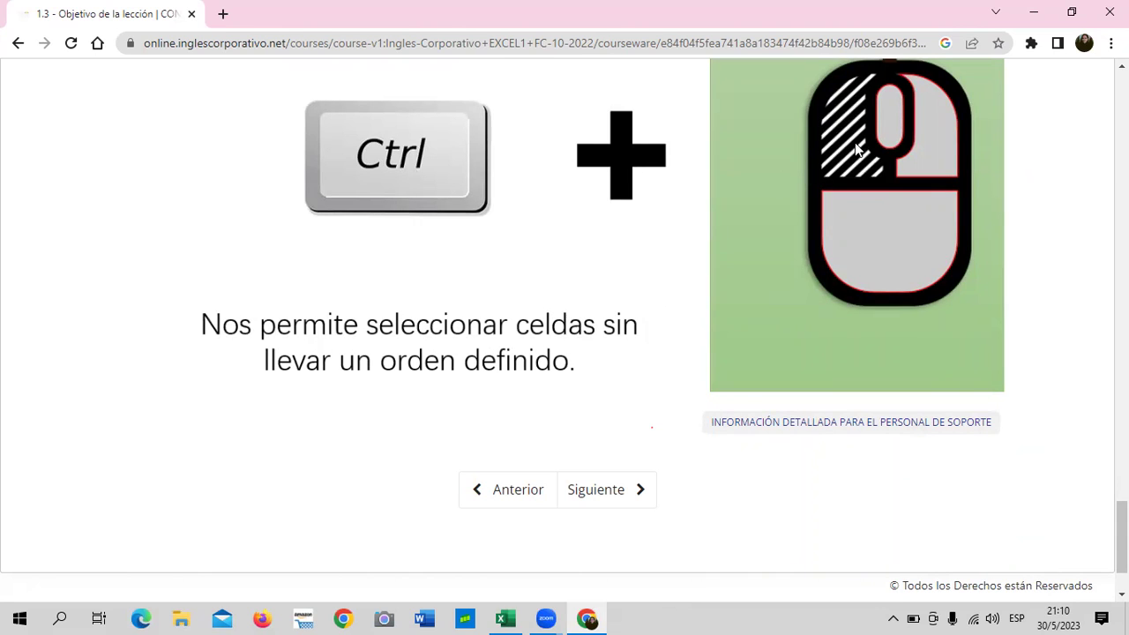
scroll(774, 295, "down", 2)
scroll(590, 504, "up", 1)
scroll(547, 565, "up", 2)
mouse_move(500, 616)
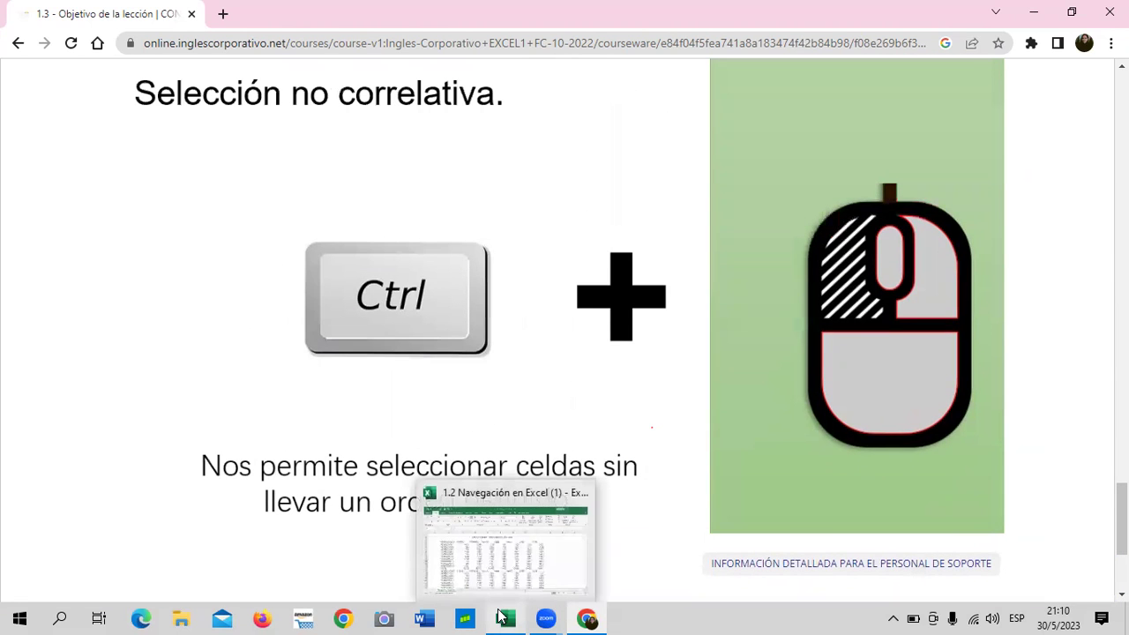
left_click(509, 581)
- Select the VENDEDORES column B4:B27 spanning both sales tables
left_click(474, 422)
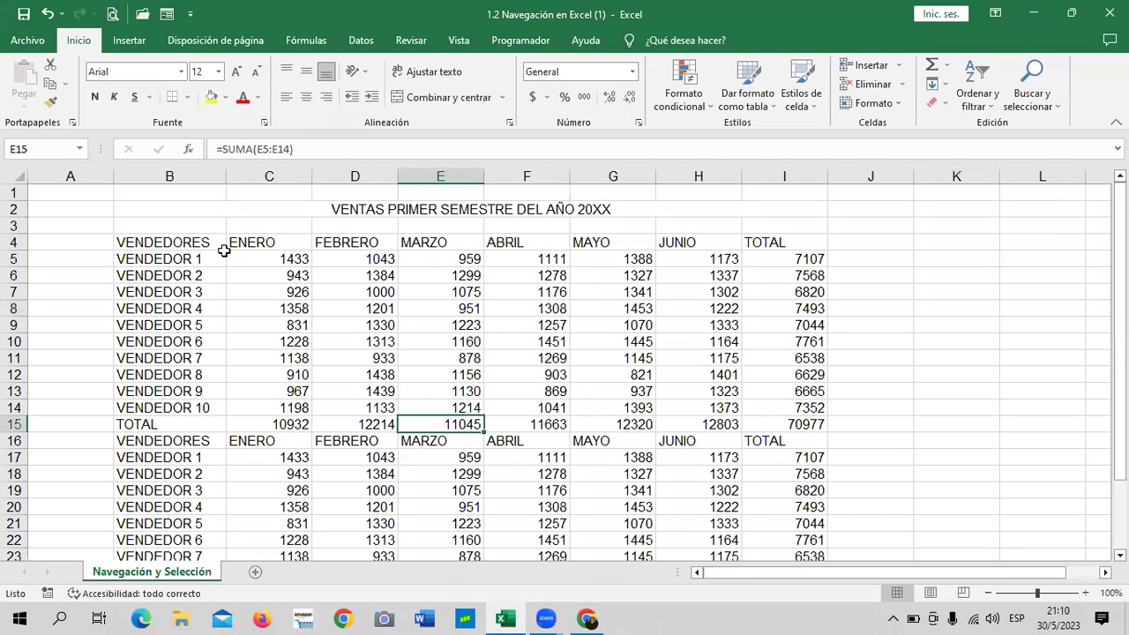
mouse_move(152, 244)
left_mouse_down()
mouse_move(203, 613)
mouse_move(189, 508)
left_mouse_up()
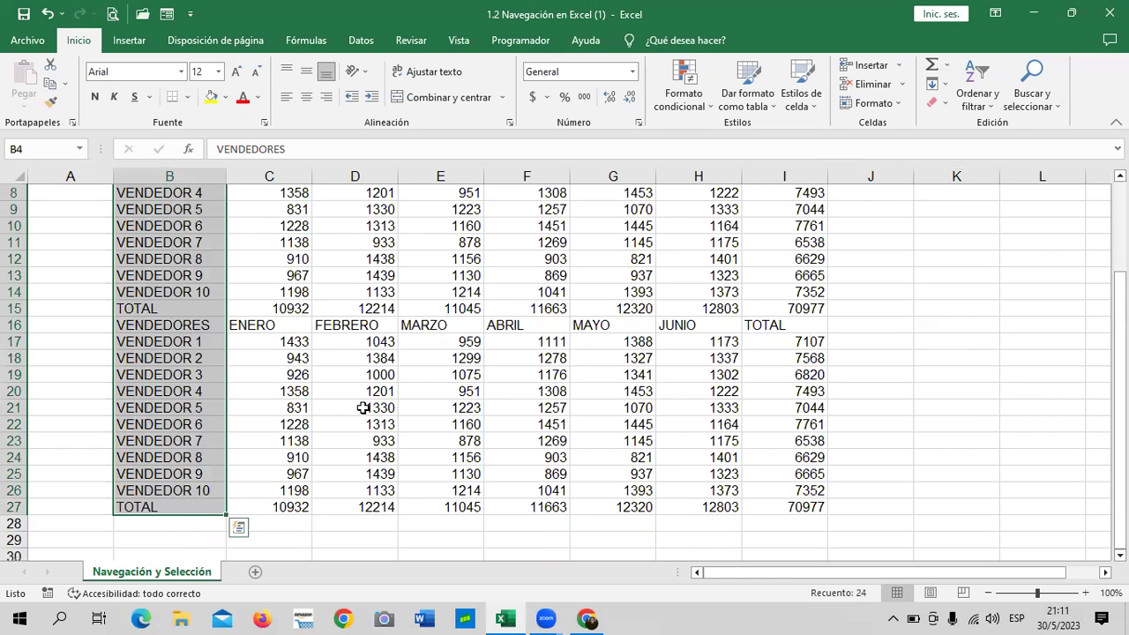
scroll(420, 396, "up", 6, "ctrl")
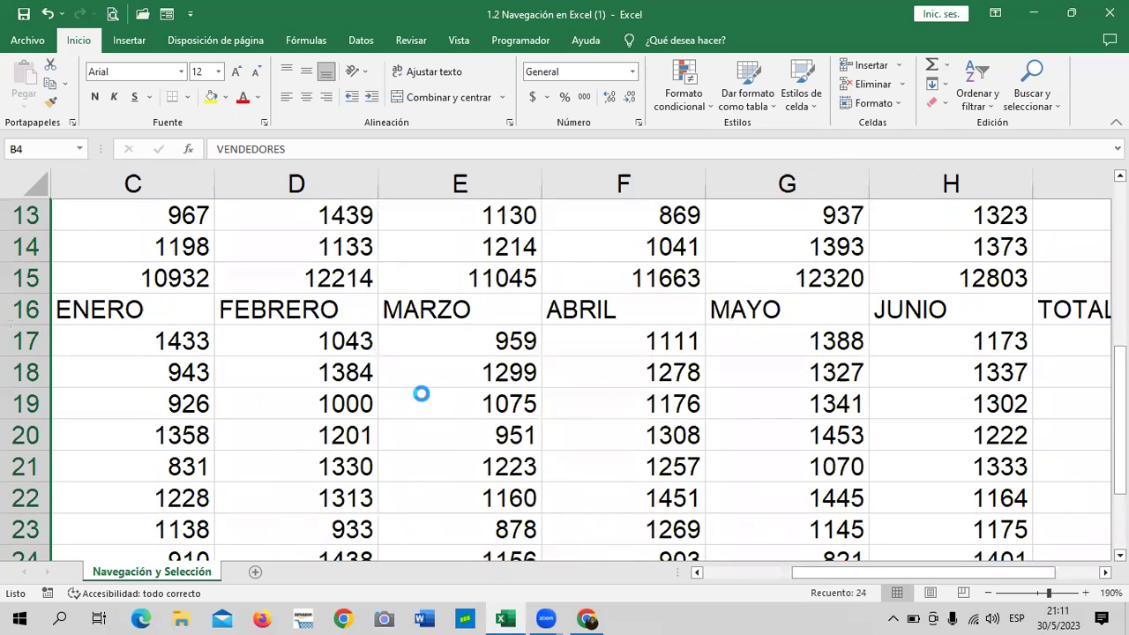
scroll(421, 394, "down", 4, "ctrl")
scroll(420, 394, "down", 3, "ctrl")
scroll(422, 391, "down", 3, "ctrl")
scroll(423, 389, "up", 2, "ctrl")
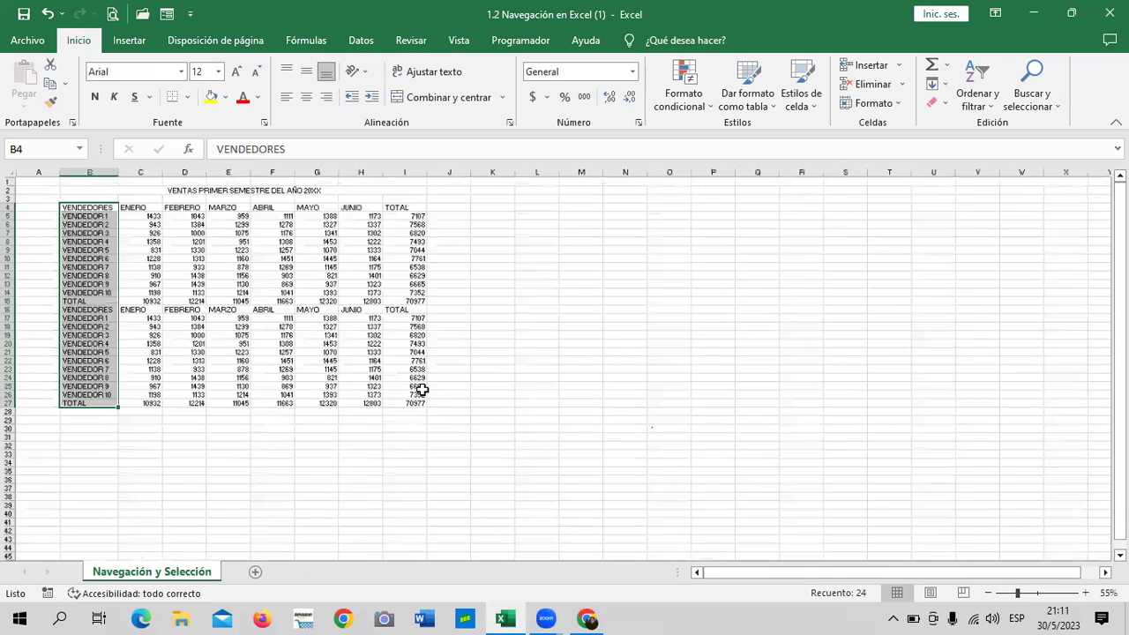
scroll(422, 389, "up", 1, "ctrl")
scroll(422, 390, "up", 1, "ctrl")
scroll(423, 390, "up", 1, "ctrl")
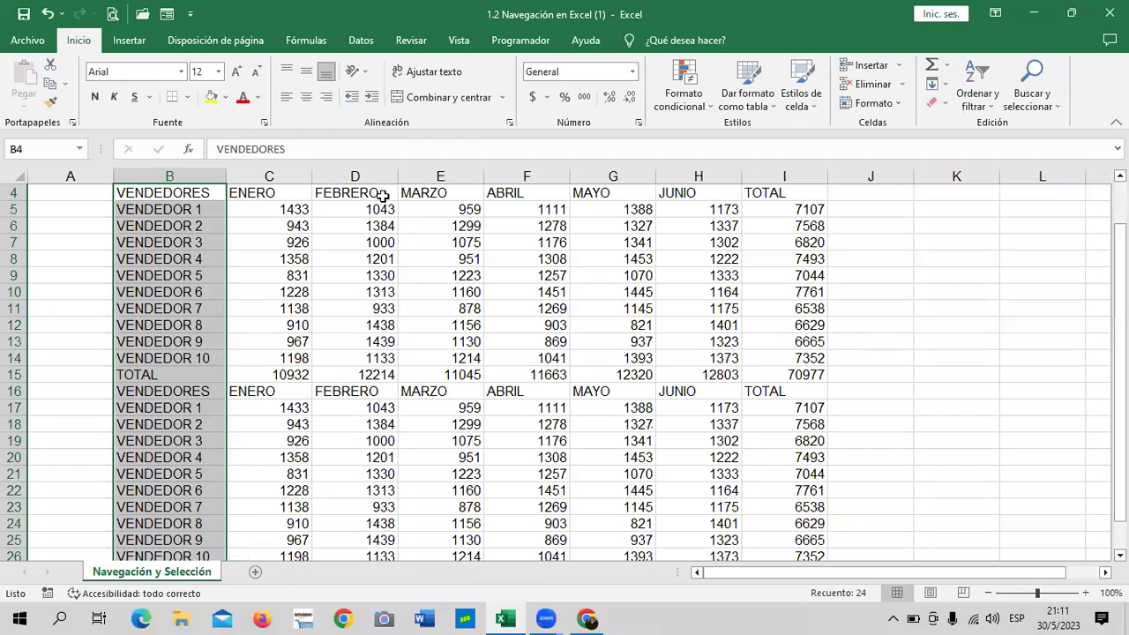
- Add the FEBRERO, ABRIL and JUNIO columns (D4:D27, F4:F27, H4:H27) to the selection
left_click_drag(383, 196, 383, 541)
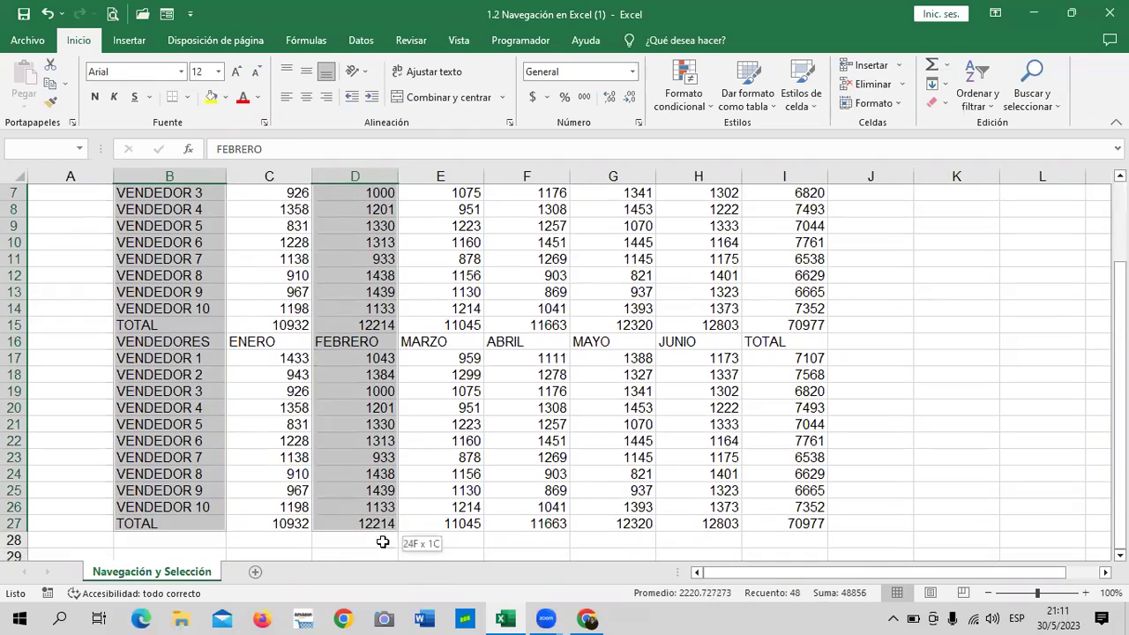
scroll(486, 352, "up", 1, "ctrl")
scroll(484, 351, "up", 2, "ctrl")
scroll(484, 352, "down", 1, "ctrl")
scroll(481, 357, "down", 1, "ctrl")
scroll(516, 318, "down", 2, "ctrl")
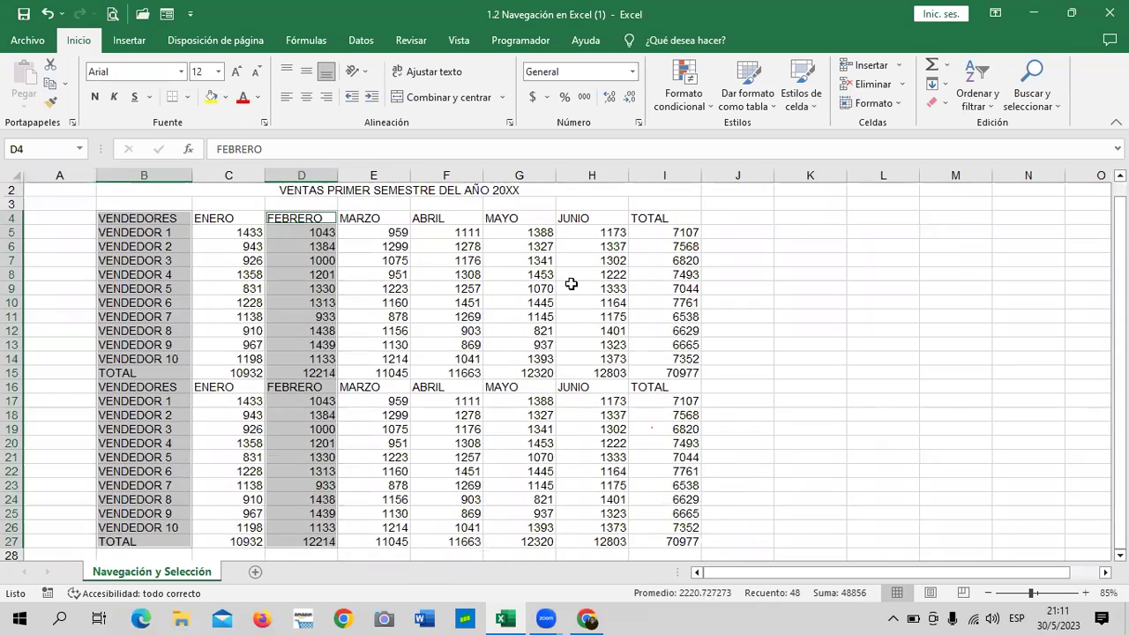
scroll(569, 284, "down", 1, "ctrl")
scroll(547, 291, "down", 2, "ctrl")
scroll(522, 297, "up", 1, "ctrl")
scroll(522, 297, "up", 1, "ctrl")
left_click_drag(443, 217, 454, 541, "ctrl")
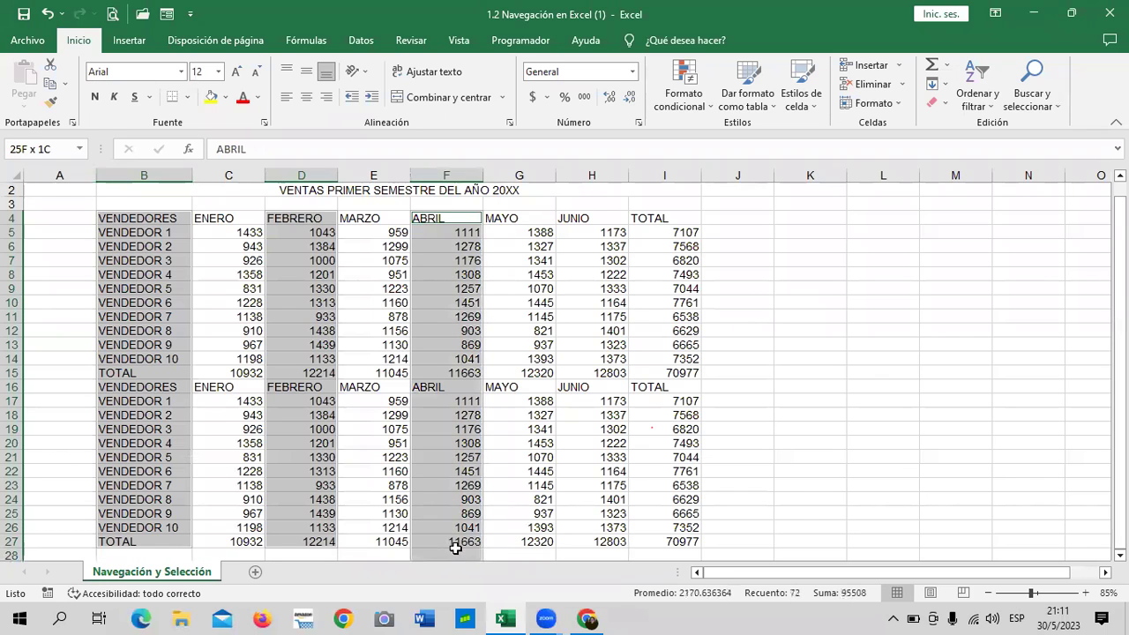
left_click_drag(602, 218, 595, 544, "ctrl")
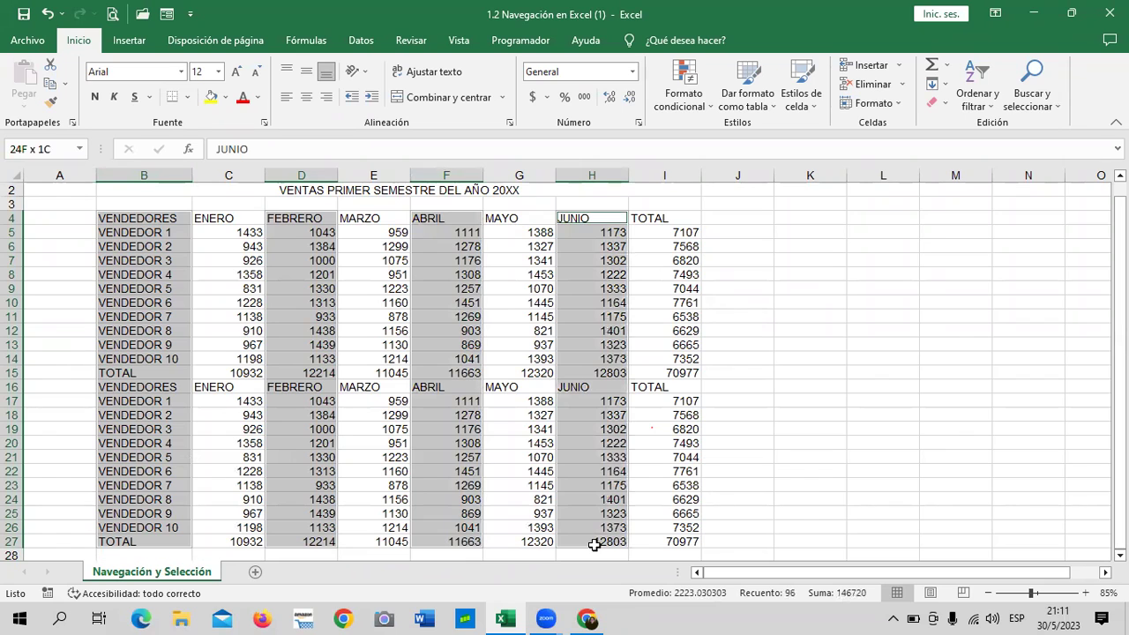
- Clear the previous selection and zoom the sheet to 100%
left_click(834, 375)
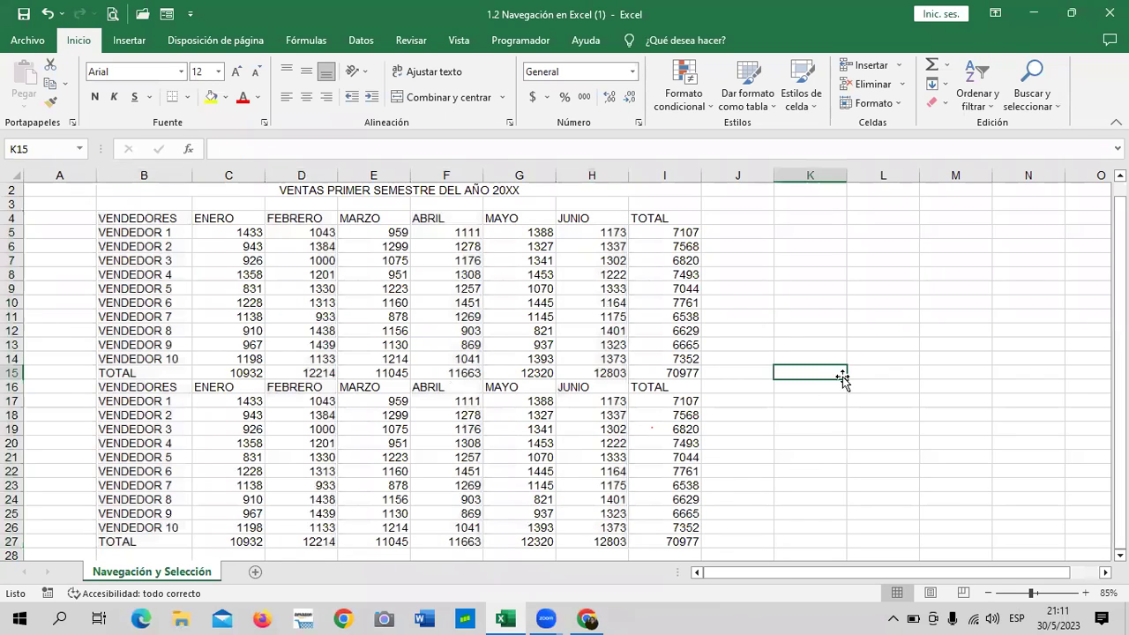
scroll(786, 404, "down", 2)
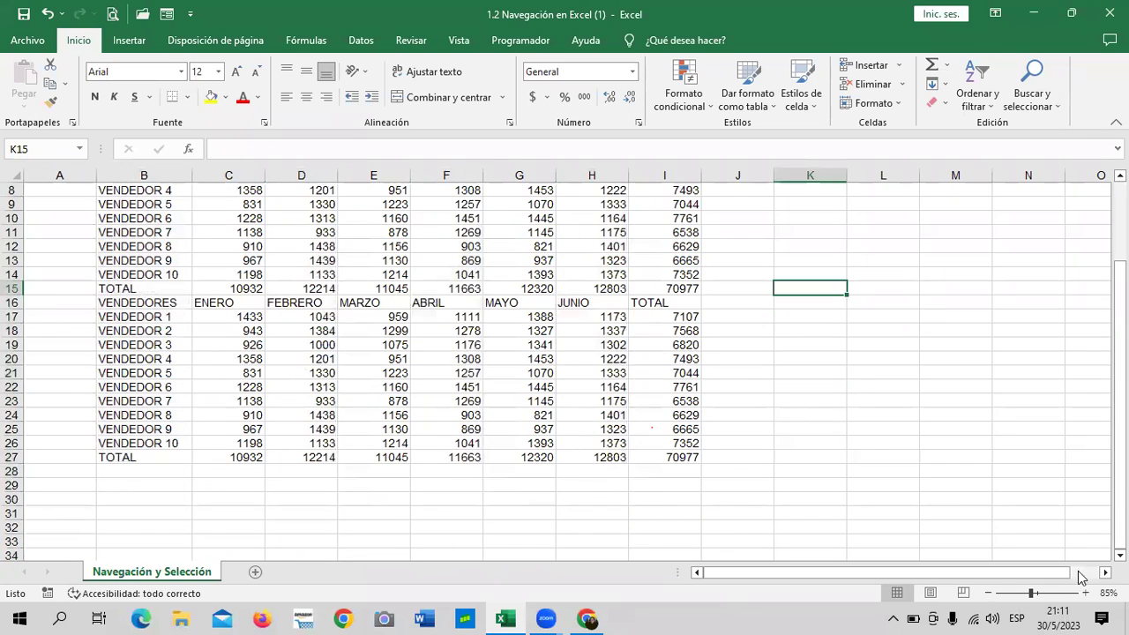
left_click(1085, 593)
left_click(1086, 593)
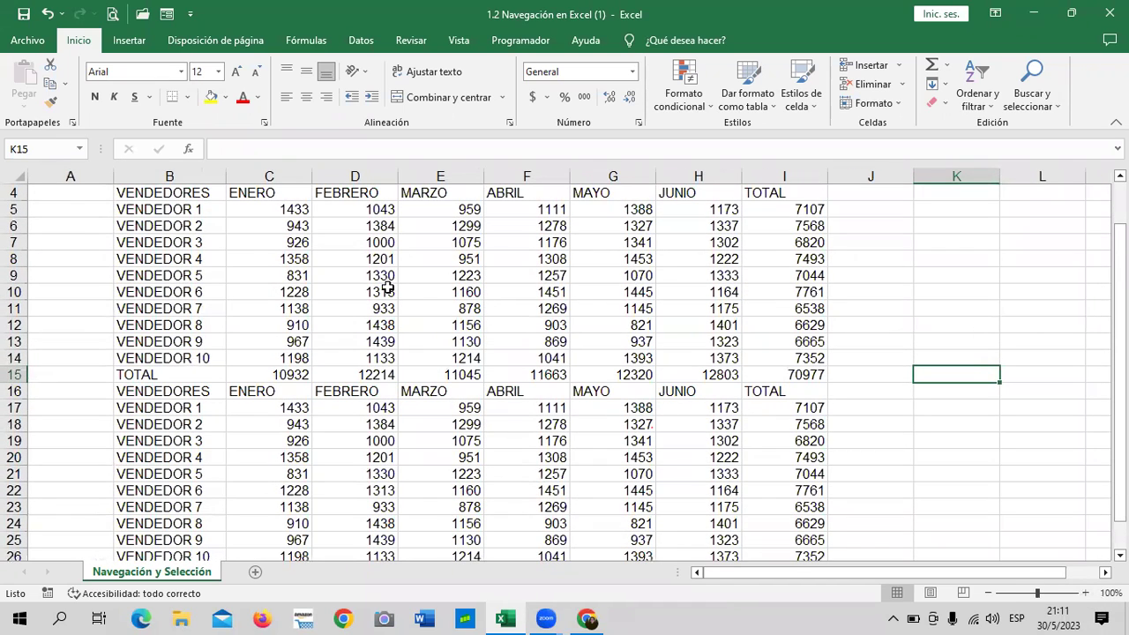
left_click(902, 279)
scroll(587, 351, "up", 1)
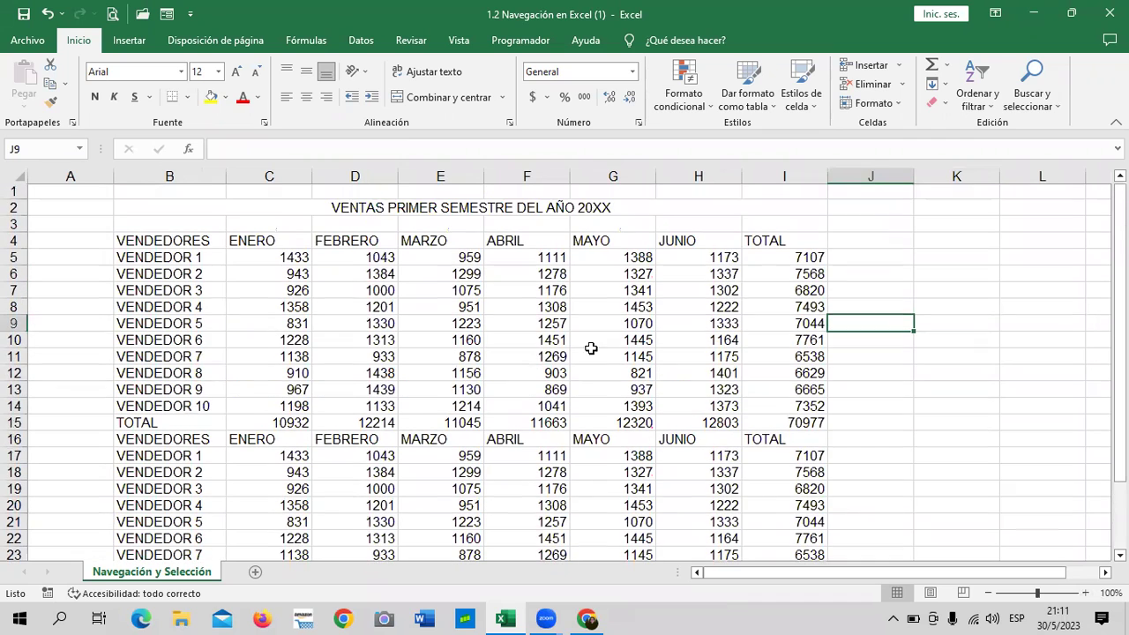
- Select B4:B14, D4:D14, F4:F14, H4:H14 and I4:I14 together as one non-contiguous selection
left_click_drag(176, 240, 189, 405)
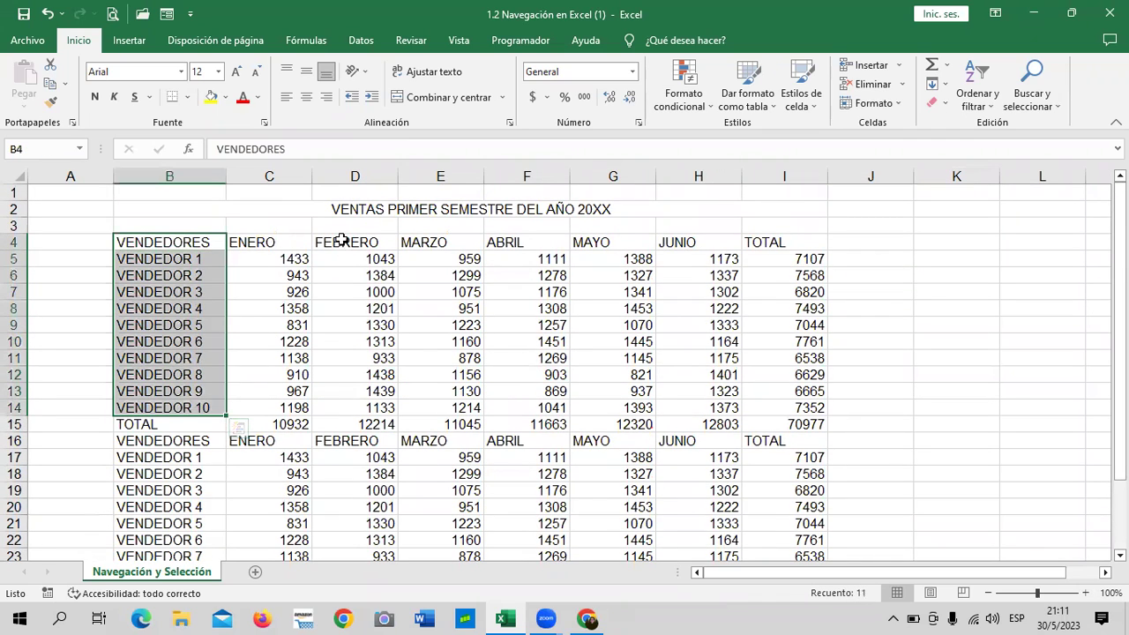
left_click_drag(343, 240, 331, 411, "ctrl")
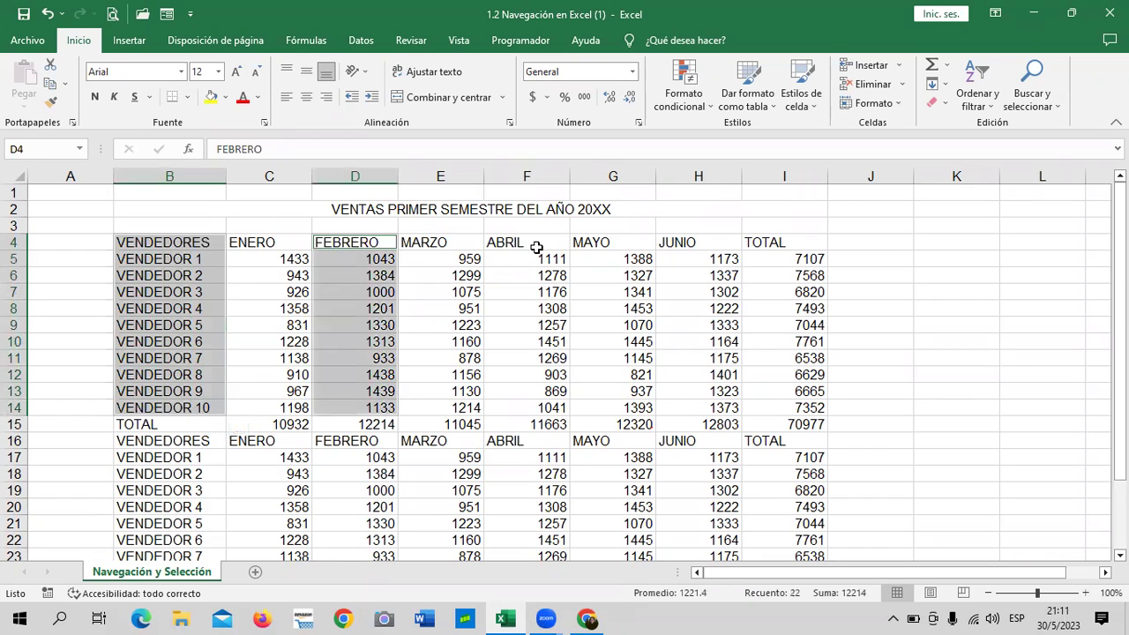
left_click_drag(537, 248, 537, 410, "ctrl")
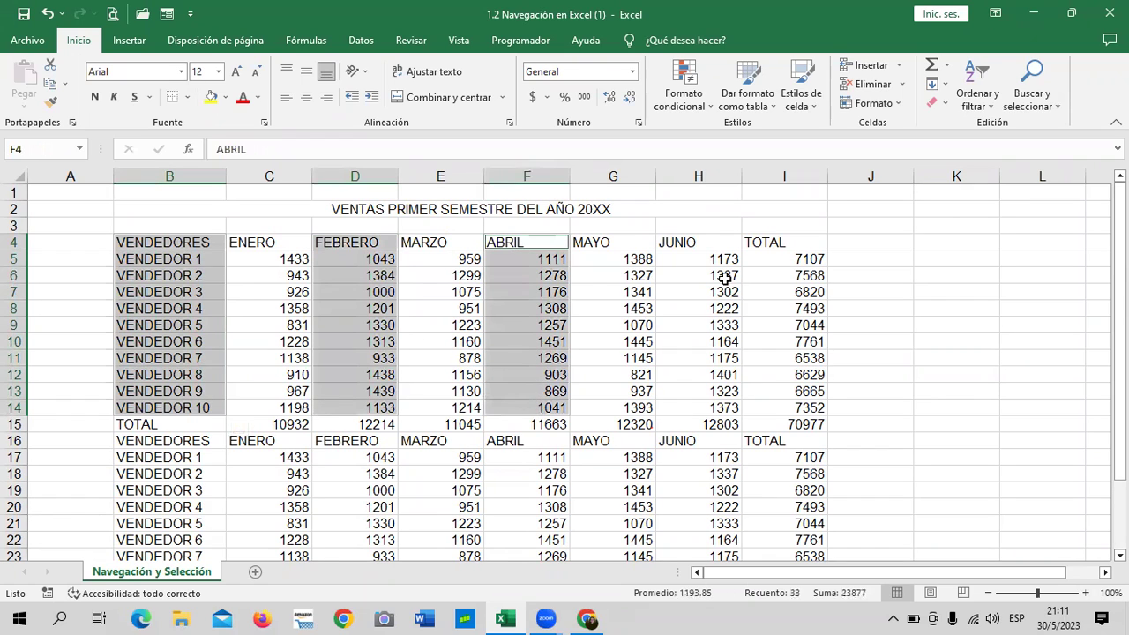
left_click_drag(697, 245, 683, 408, "ctrl")
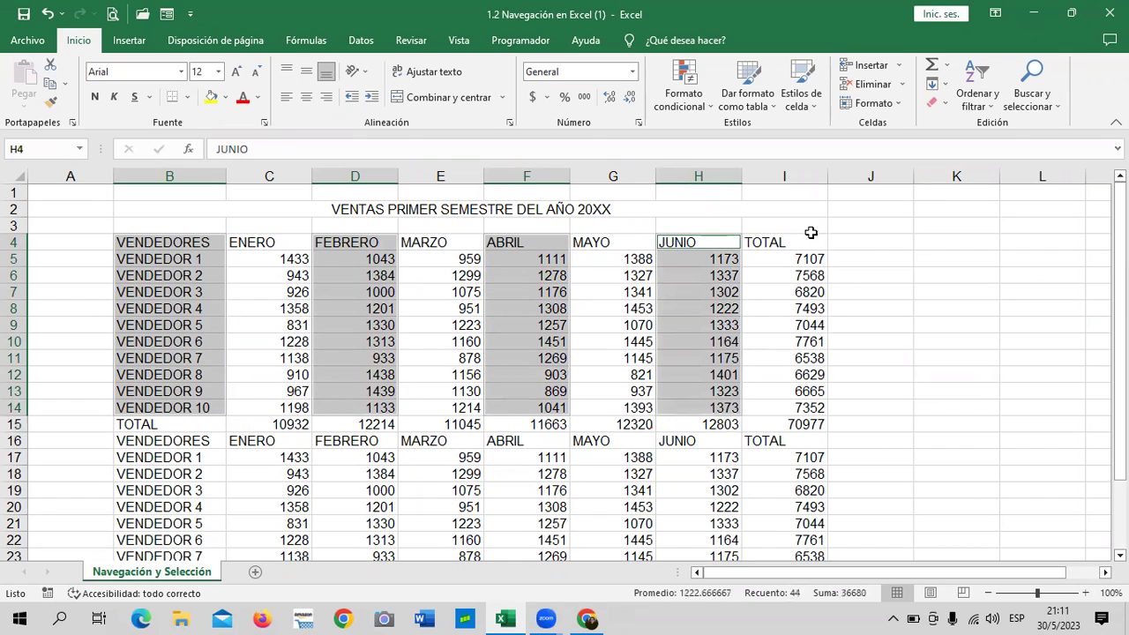
left_click_drag(794, 242, 793, 408, "ctrl")
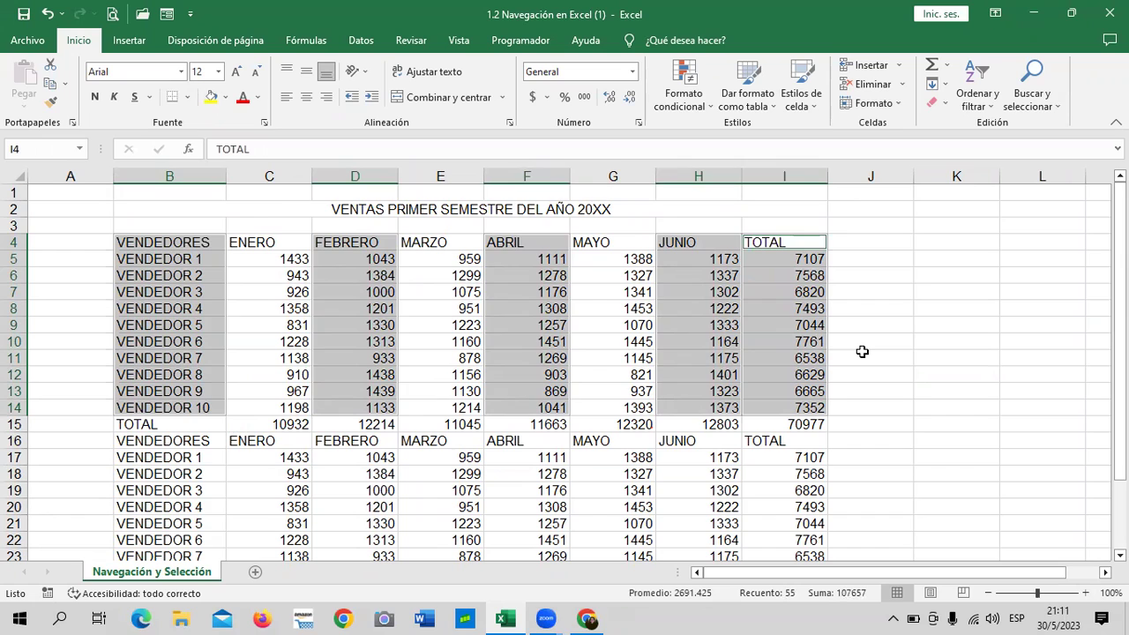
left_click(228, 97)
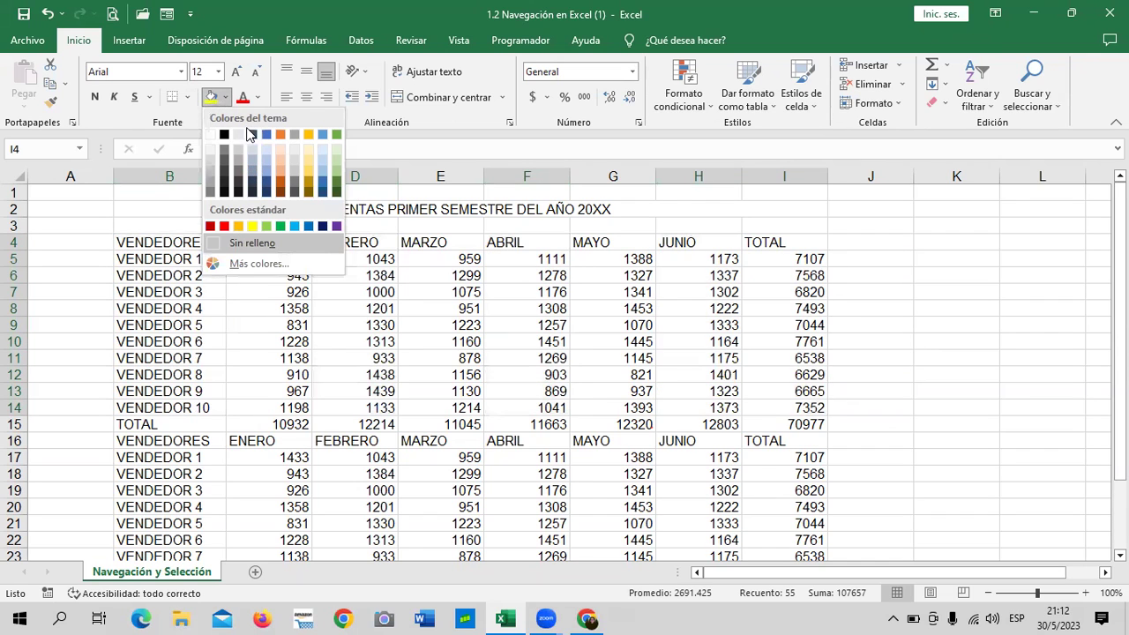
left_click(336, 134)
left_click(934, 299)
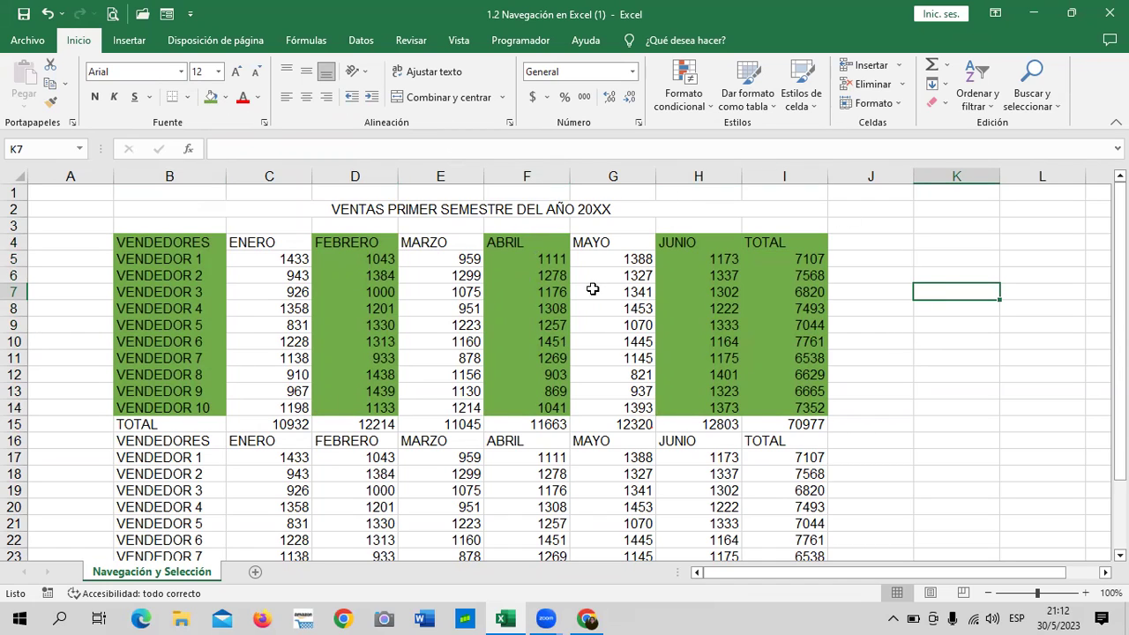
left_click(884, 362)
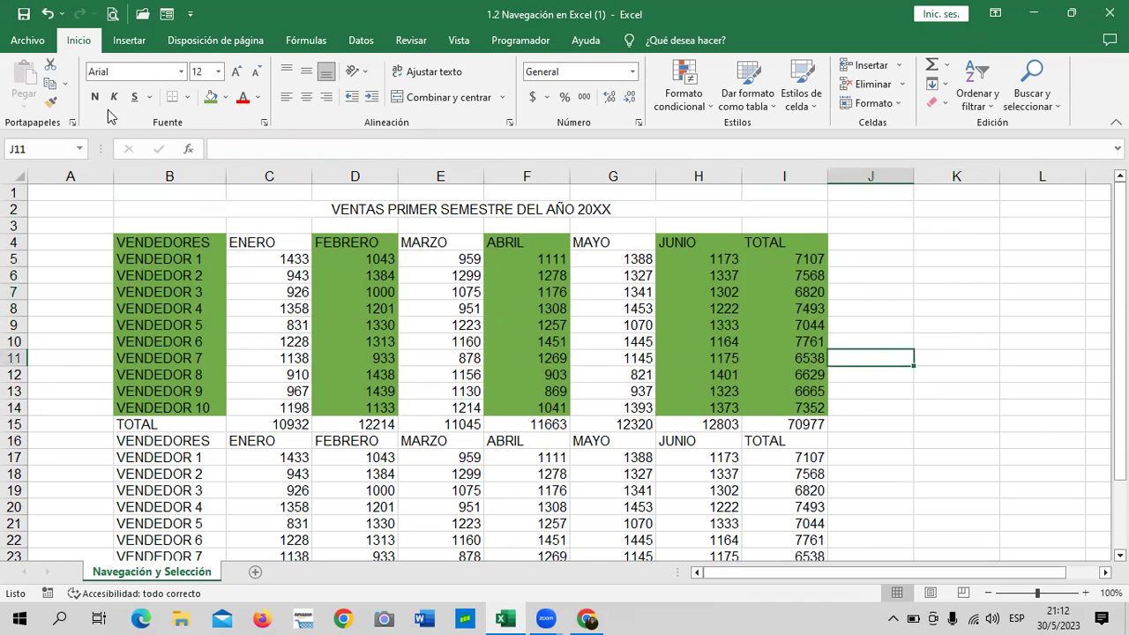
left_click(50, 13)
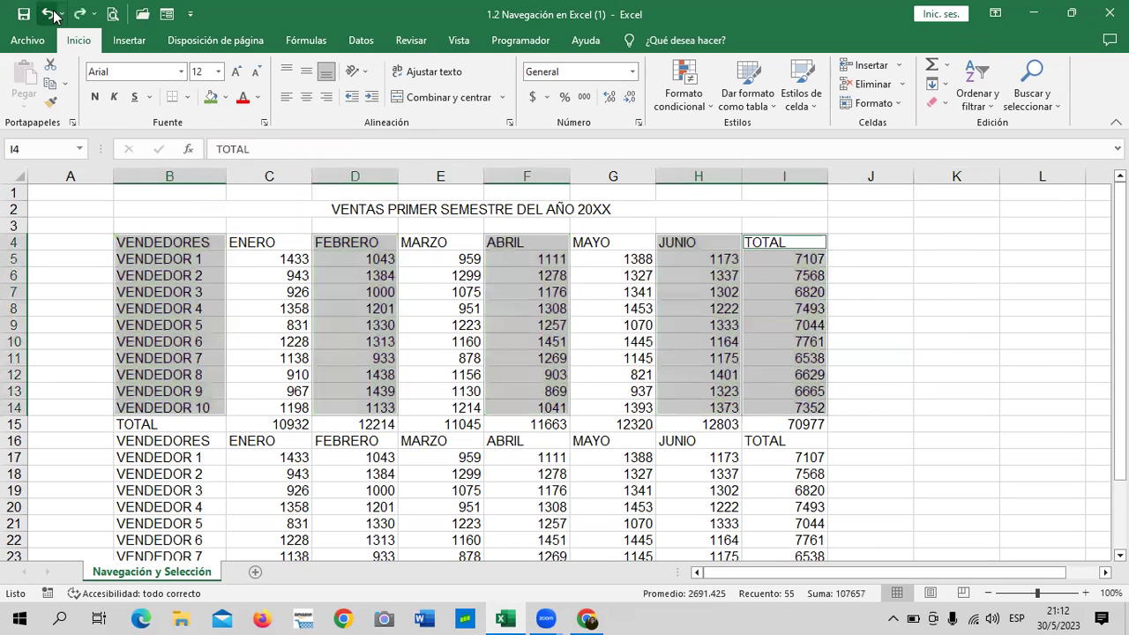
left_click(53, 15)
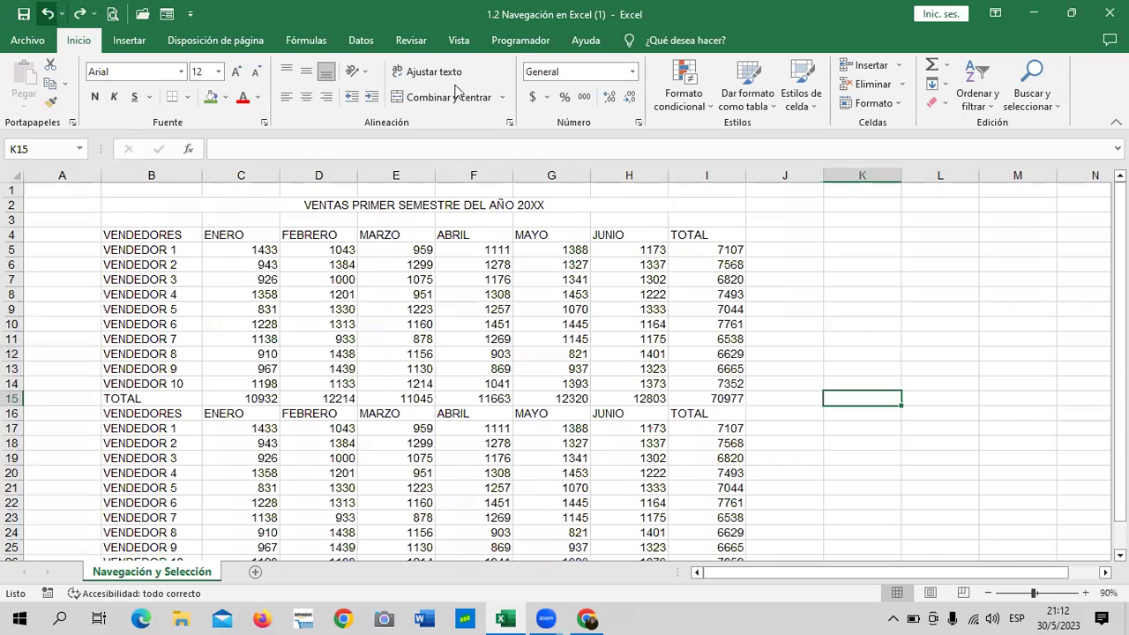
left_click(1086, 593)
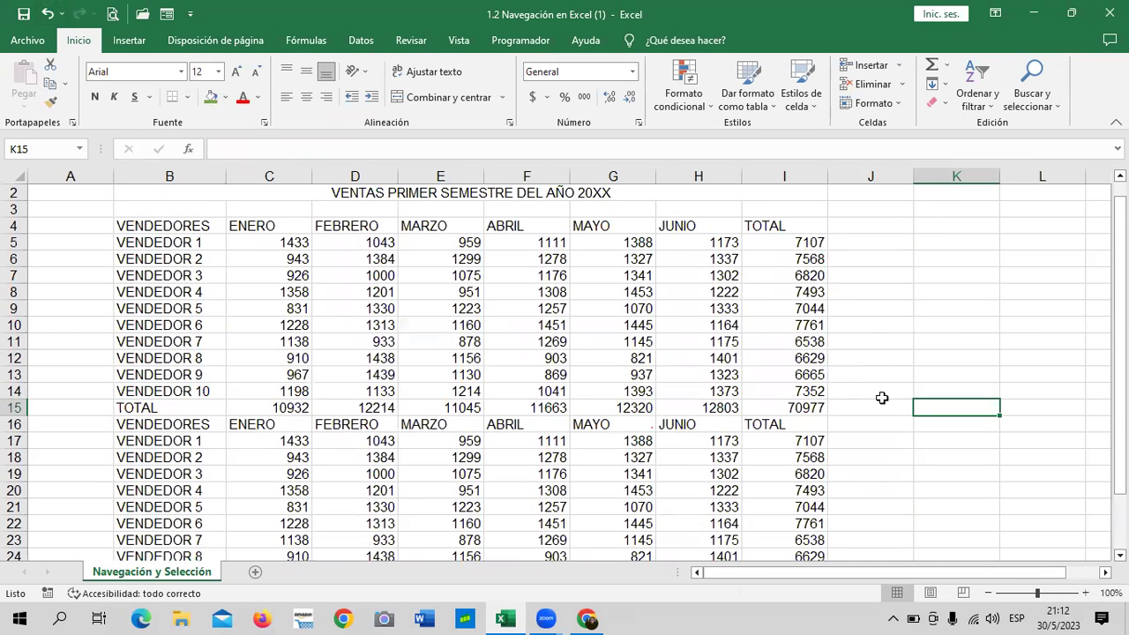
left_click(893, 300)
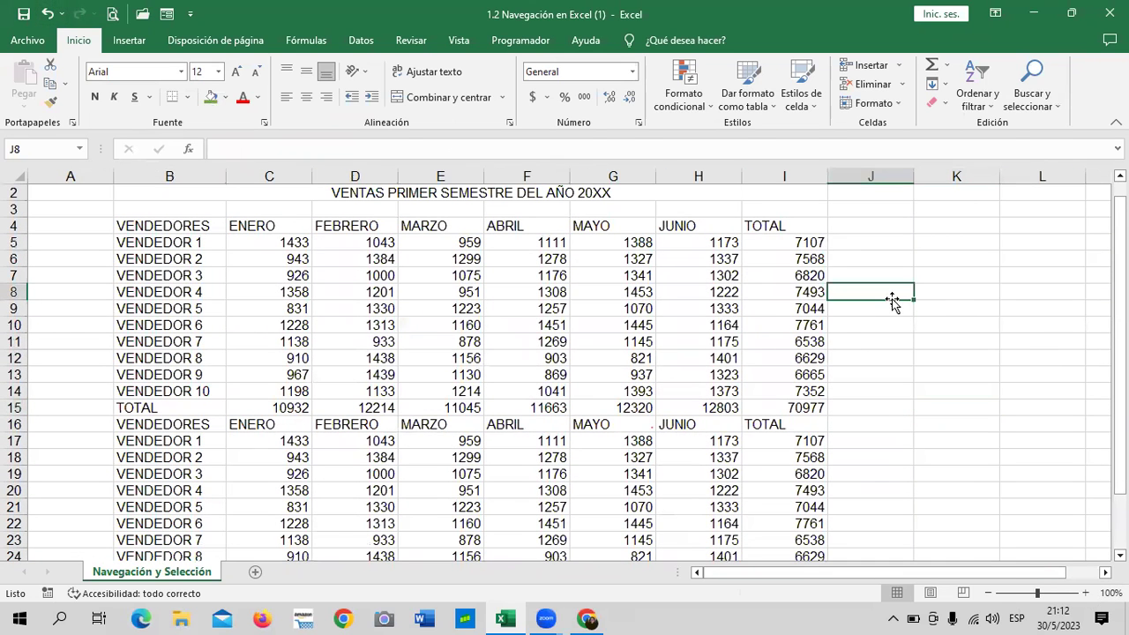
- Bring lesson 1.3 forward at the 'Otro tipo de navegación entre celdas' Ctrl+arrows slide
left_click(587, 617)
scroll(529, 385, "down", 3)
scroll(530, 415, "down", 2)
scroll(529, 417, "up", 5)
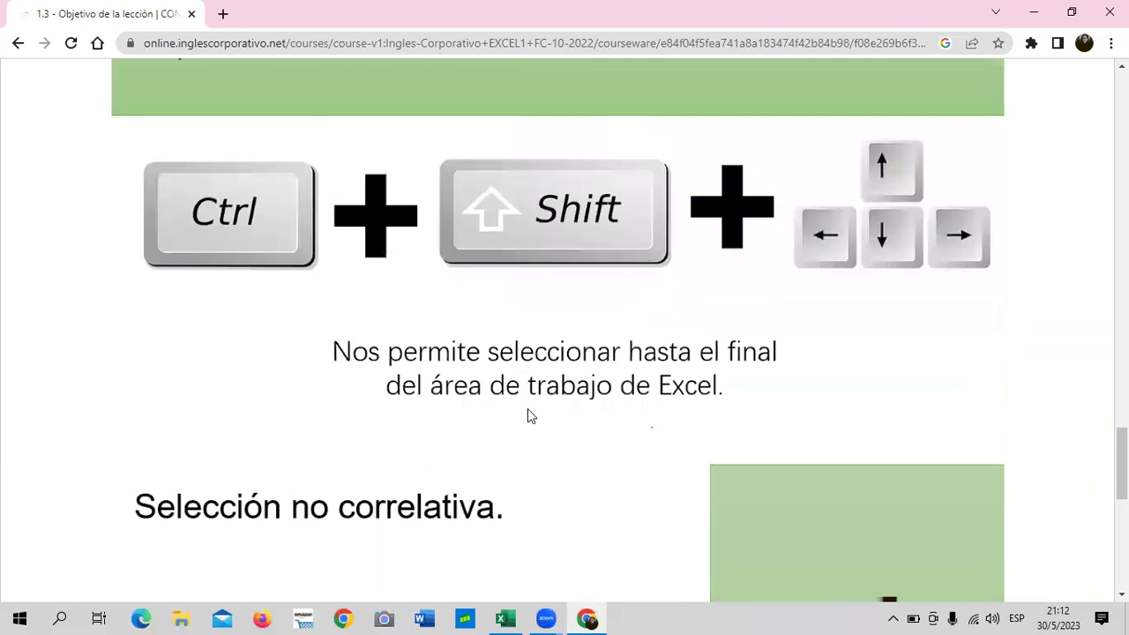
scroll(529, 416, "up", 3)
scroll(529, 416, "up", 4)
scroll(529, 416, "up", 5)
scroll(527, 415, "up", 4)
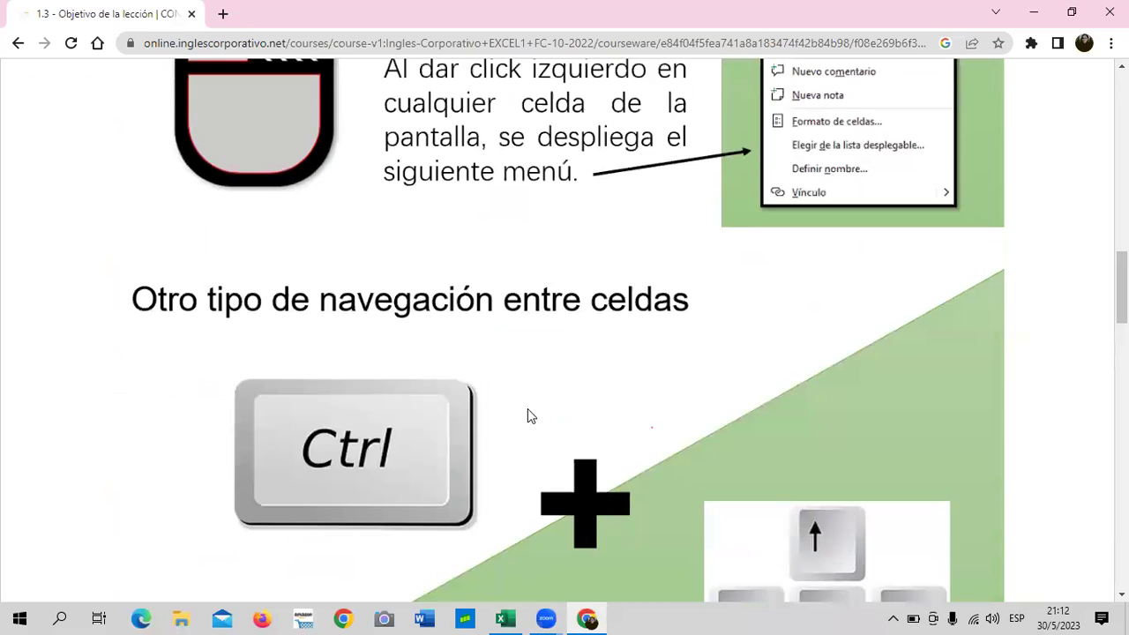
scroll(525, 441, "up", 2)
scroll(524, 468, "down", 3)
- Switch back to the Excel workbook and jump to cell Z50000 via the Name Box
mouse_move(507, 617)
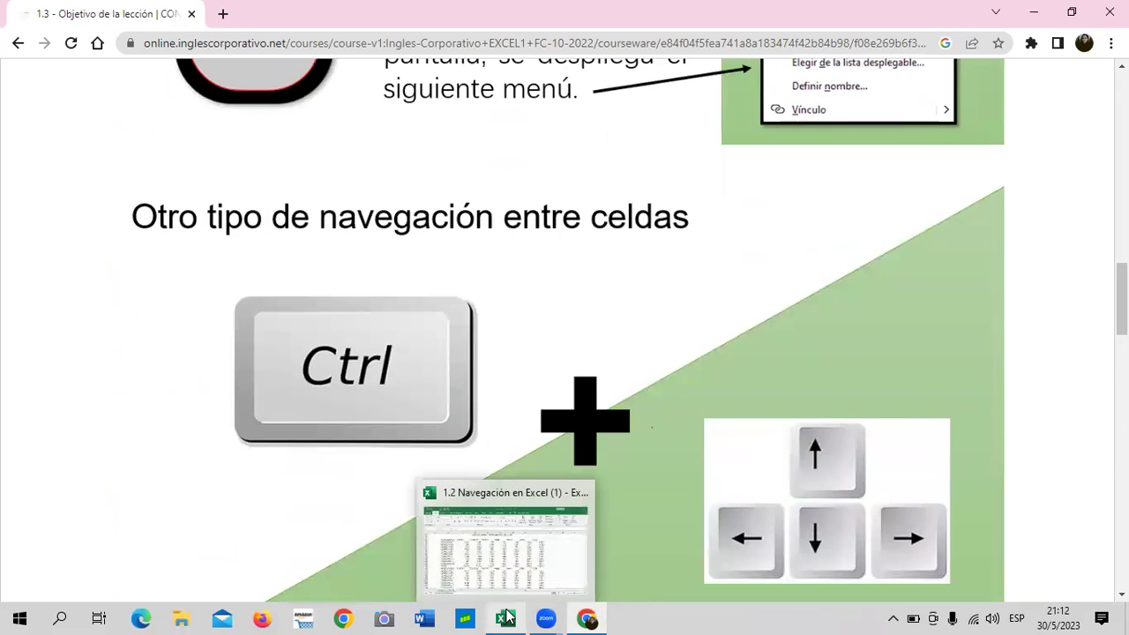
left_click(530, 538)
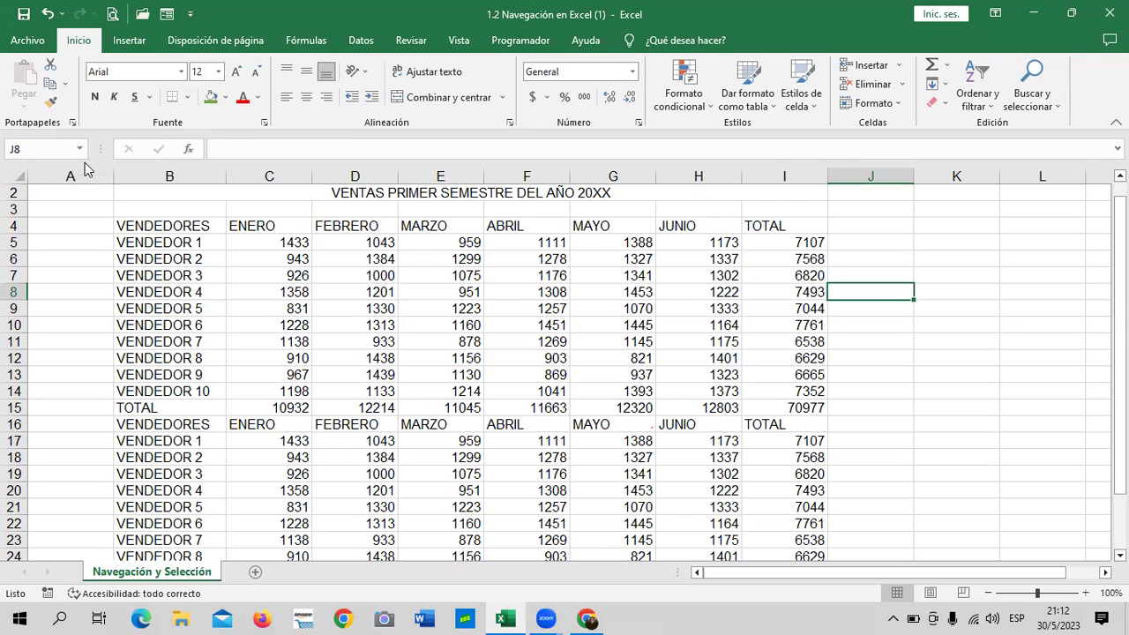
left_click(76, 244)
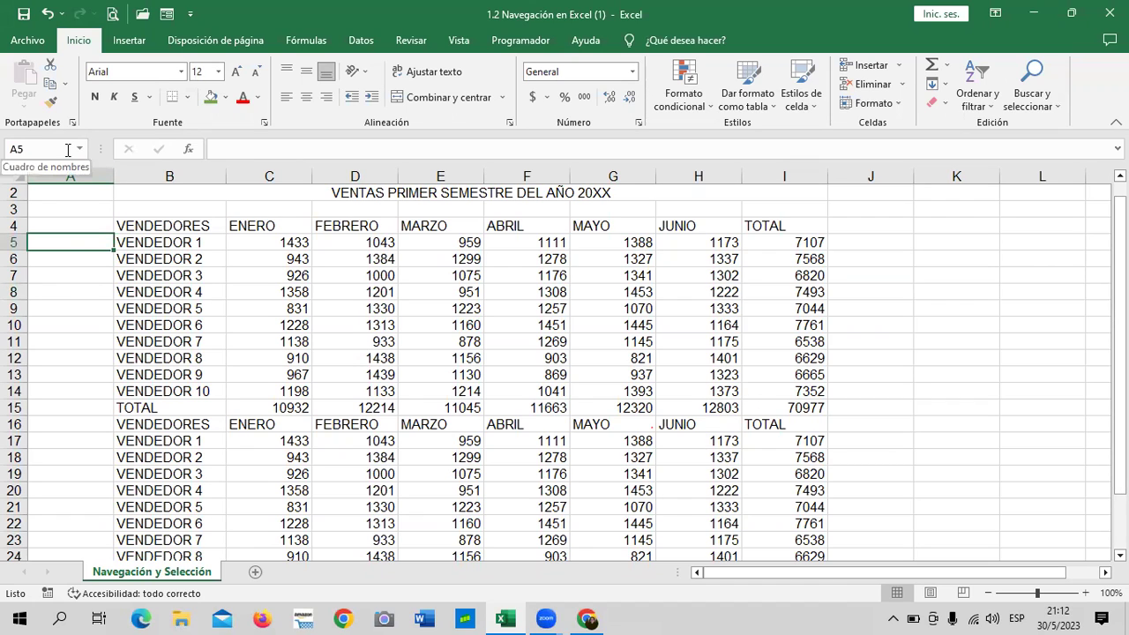
left_click(68, 150)
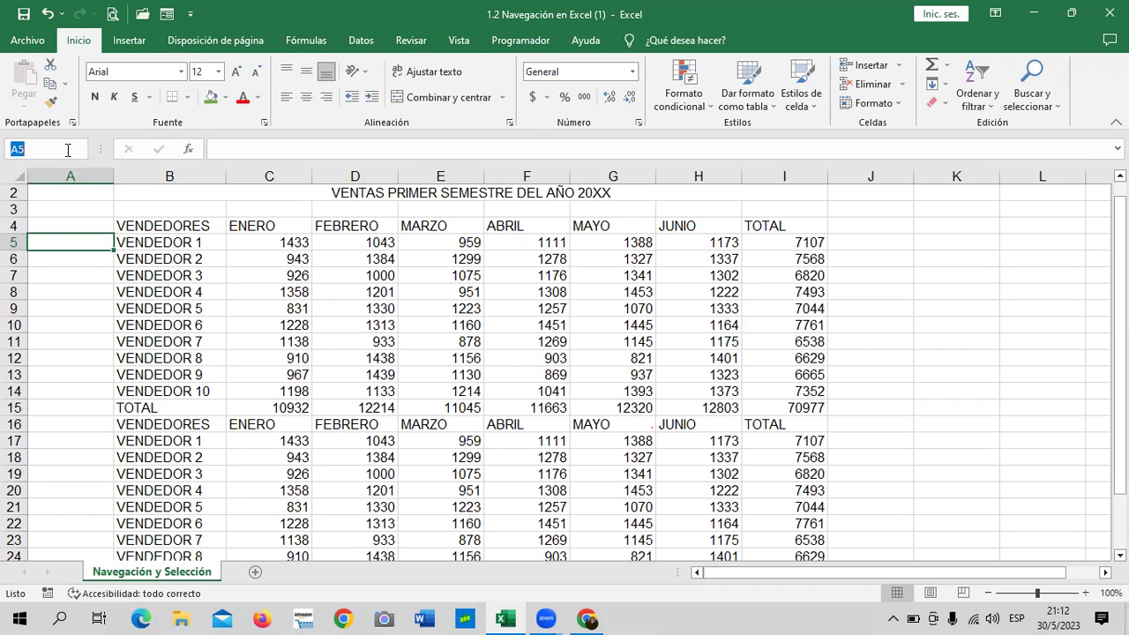
type("a")
key("BackSpace")
type("z")
type("50000")
key("Return")
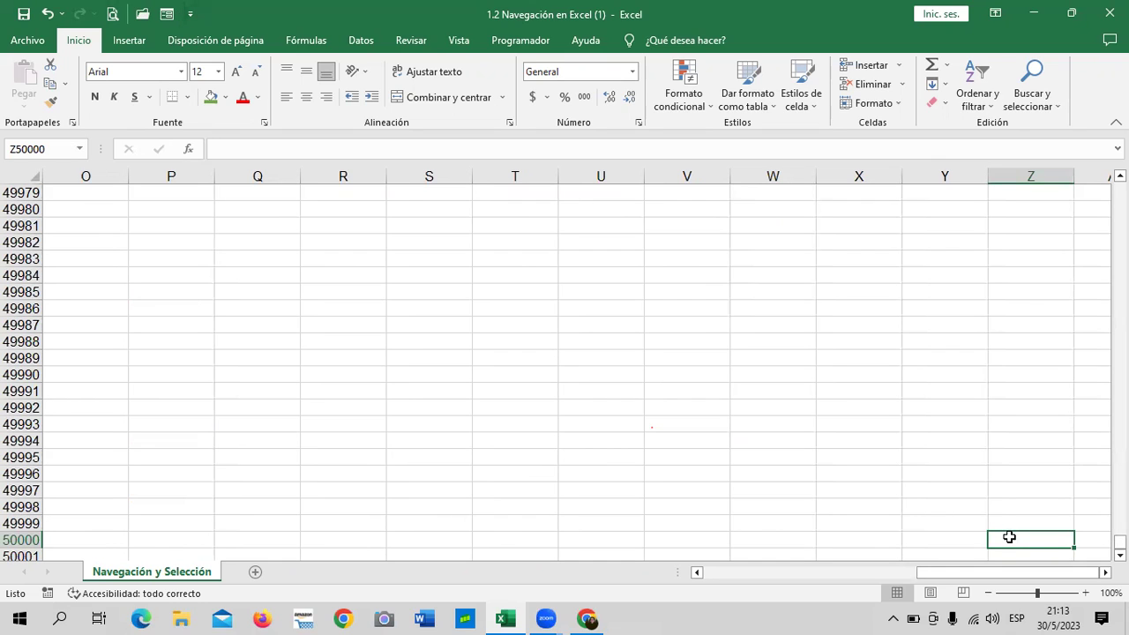
- Select row 50000, then jump back to cell A1 by entering a1 in the Name Box
left_click(12, 540)
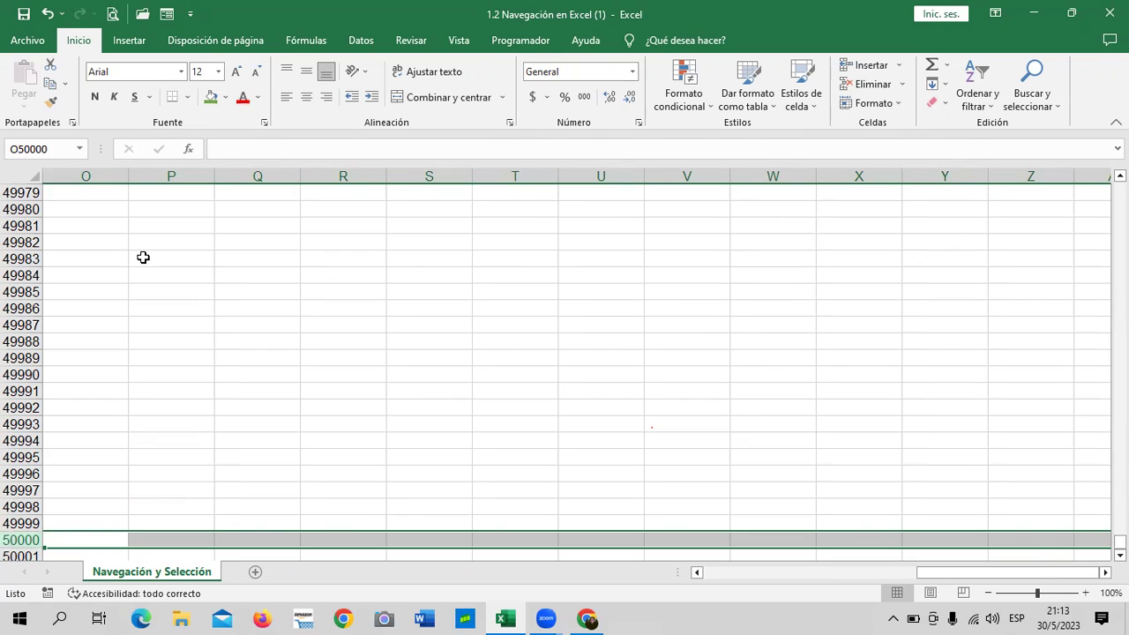
left_click(62, 147)
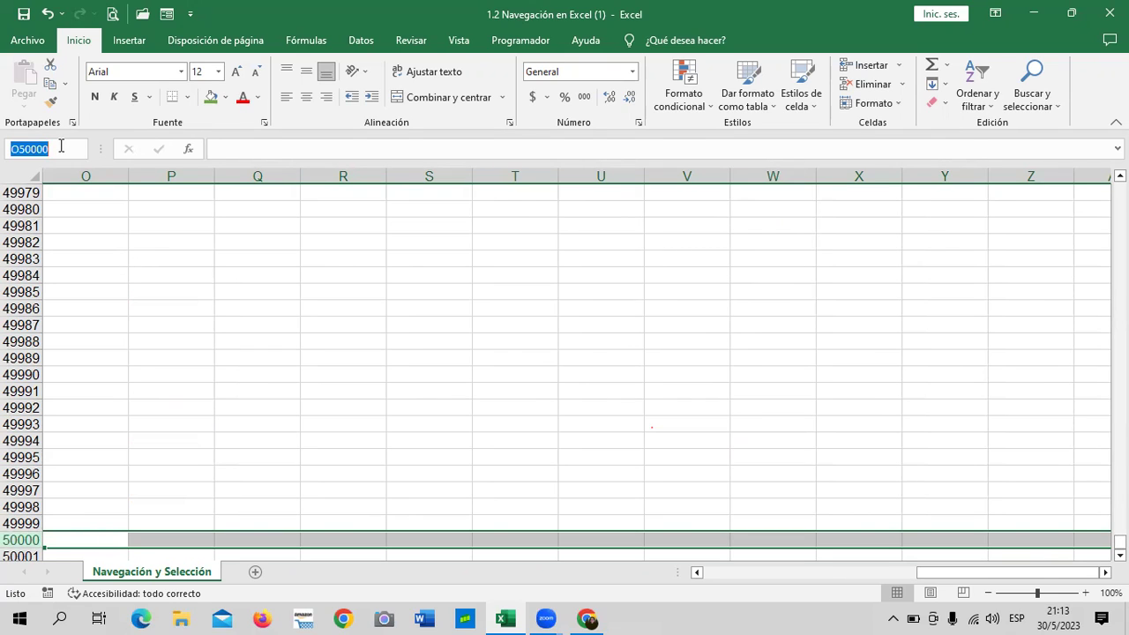
type("a1")
key("Return")
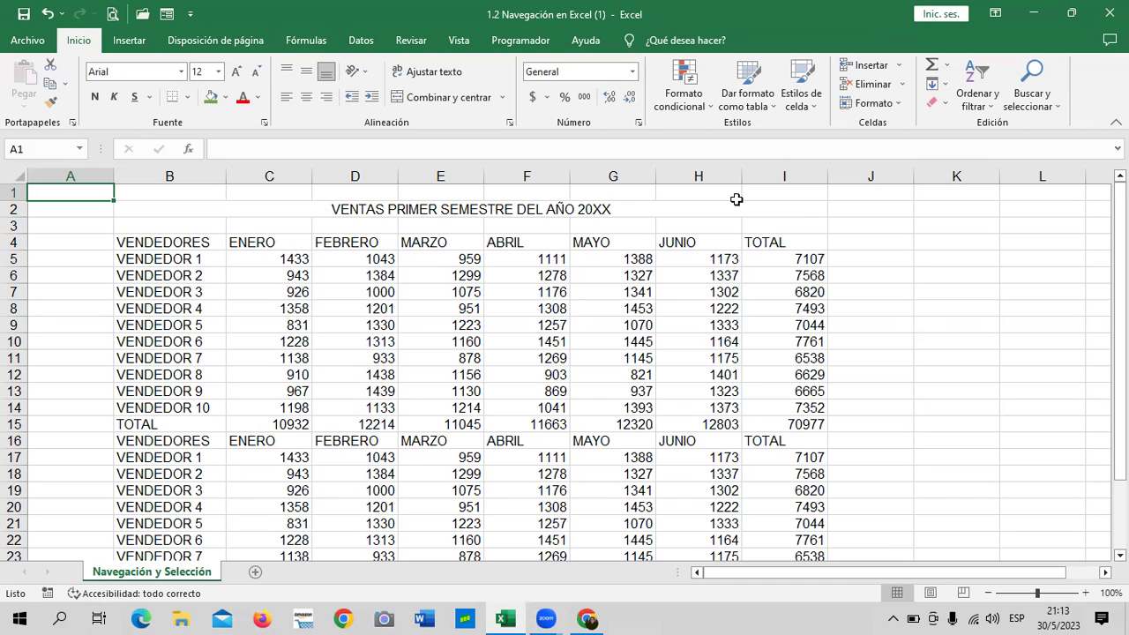
- From cell A1, jump with Ctrl+Down to the sheet's last row, A1048576
left_click(358, 314)
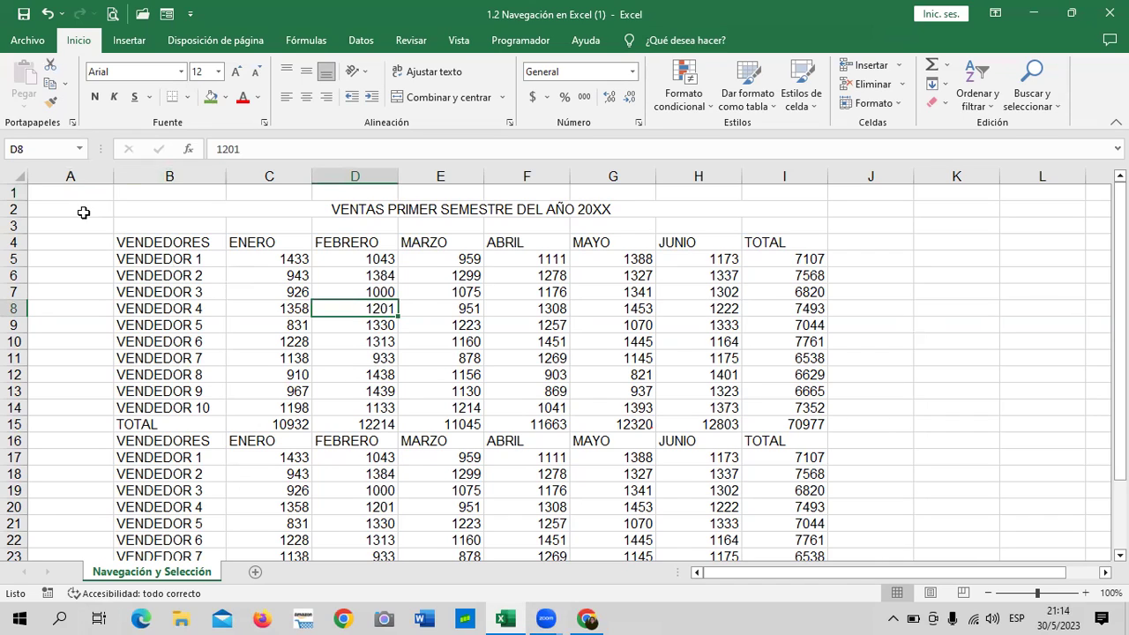
left_click(77, 192)
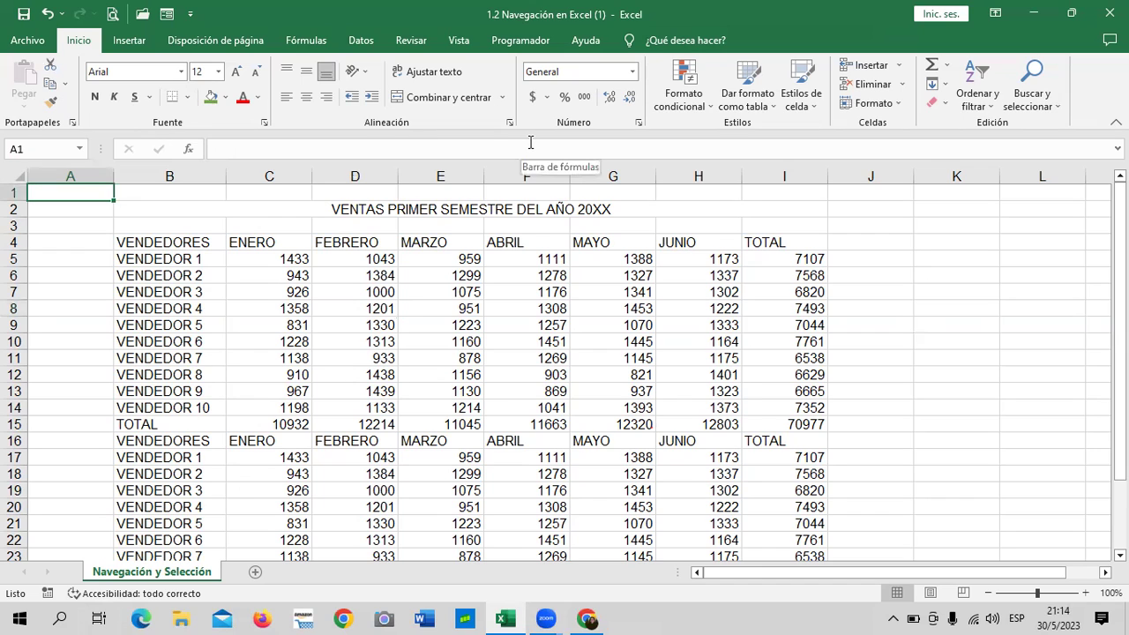
key("ctrl+Down")
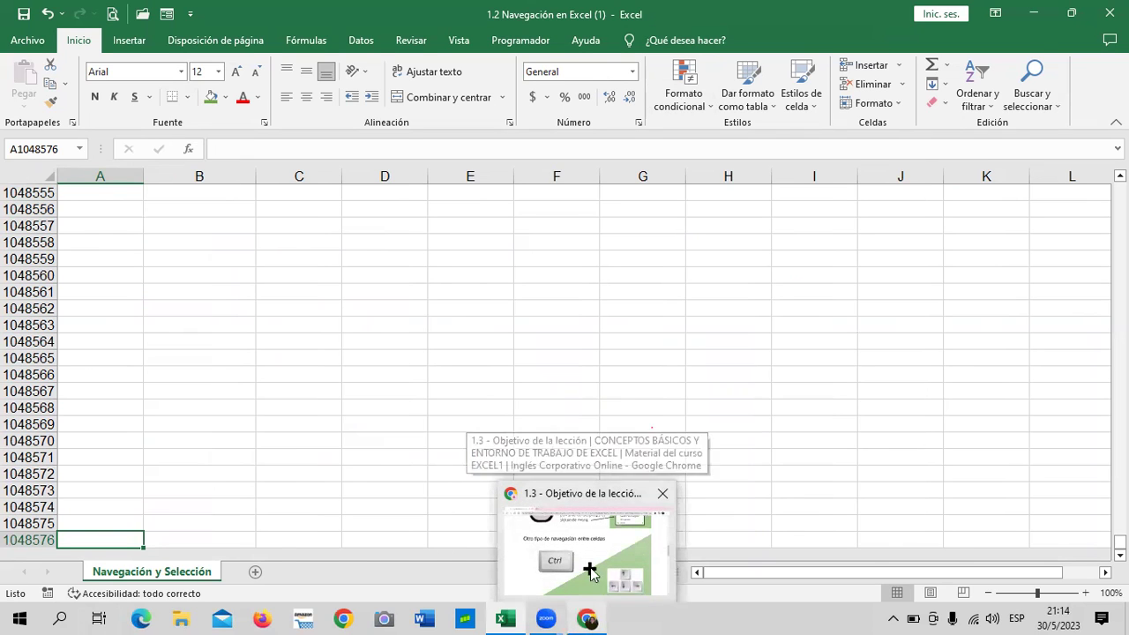
- Go back to the Open edX course and open the lesson 1.1 objective page
left_click(588, 617)
scroll(222, 374, "up", 5)
scroll(223, 372, "up", 5)
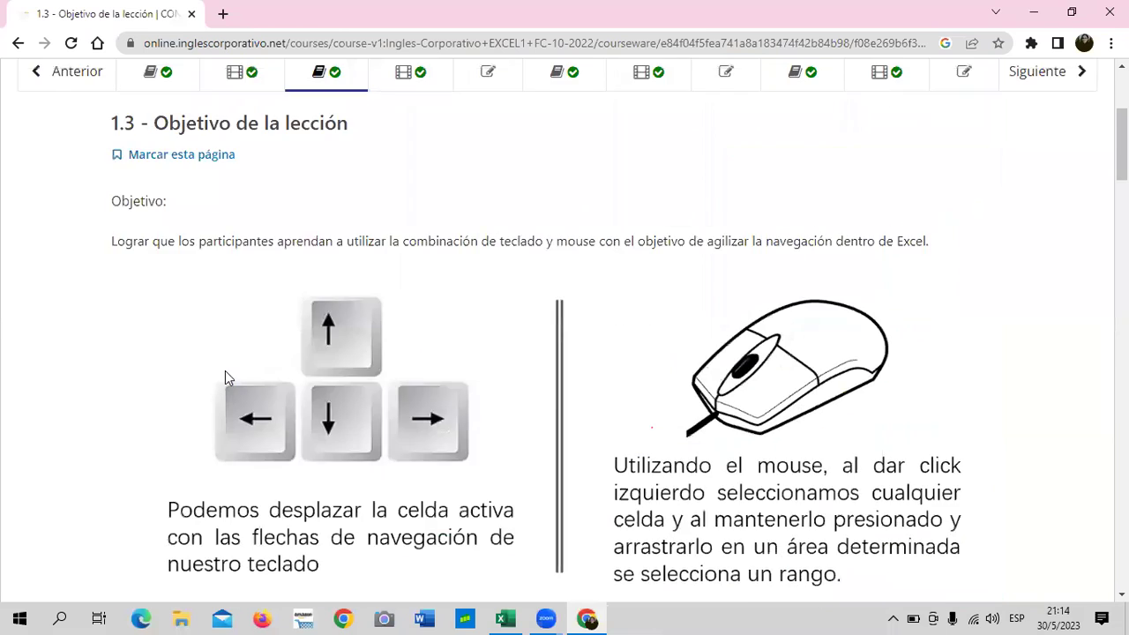
scroll(212, 366, "up", 3)
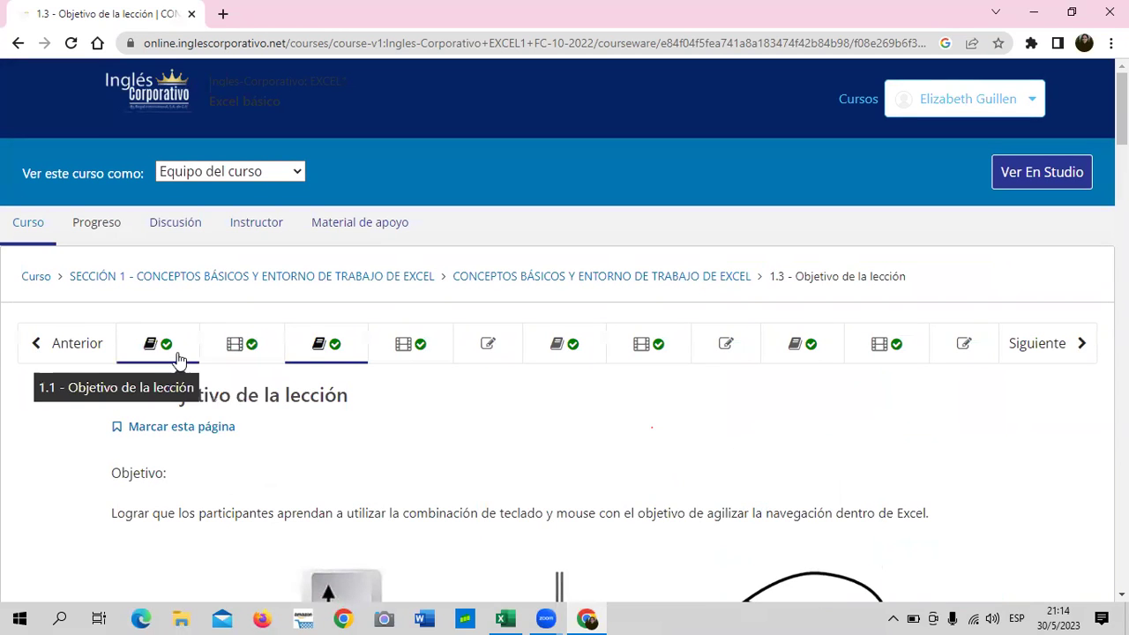
left_click(175, 351)
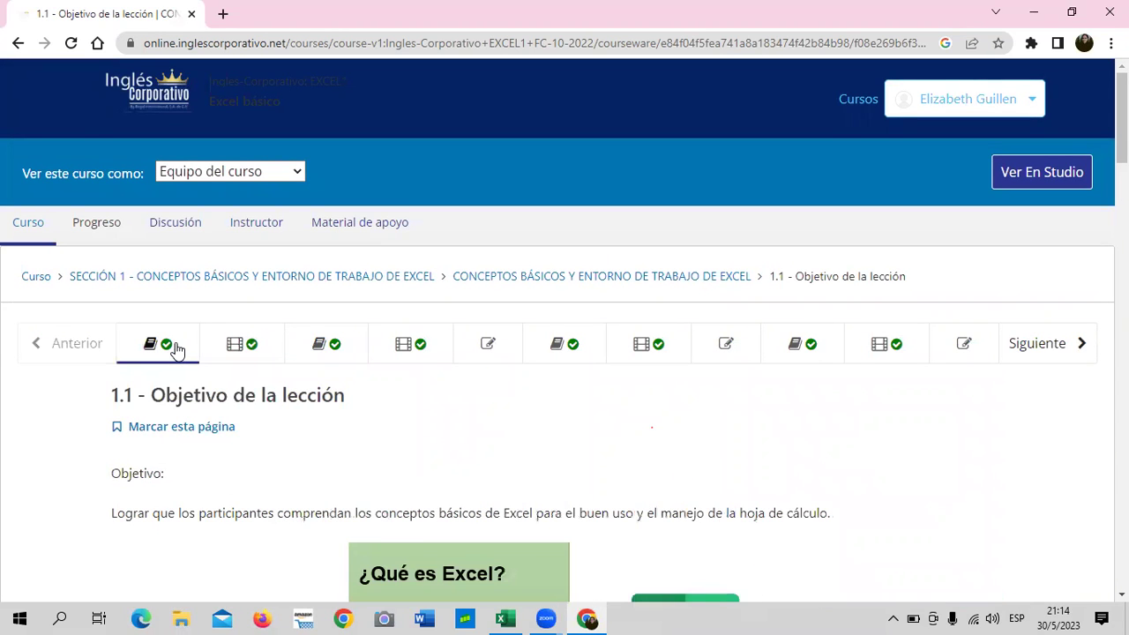
- Read the slides on rows 1–1,048,576 and columns A–XFD, then return to Excel
scroll(603, 424, "down", 3)
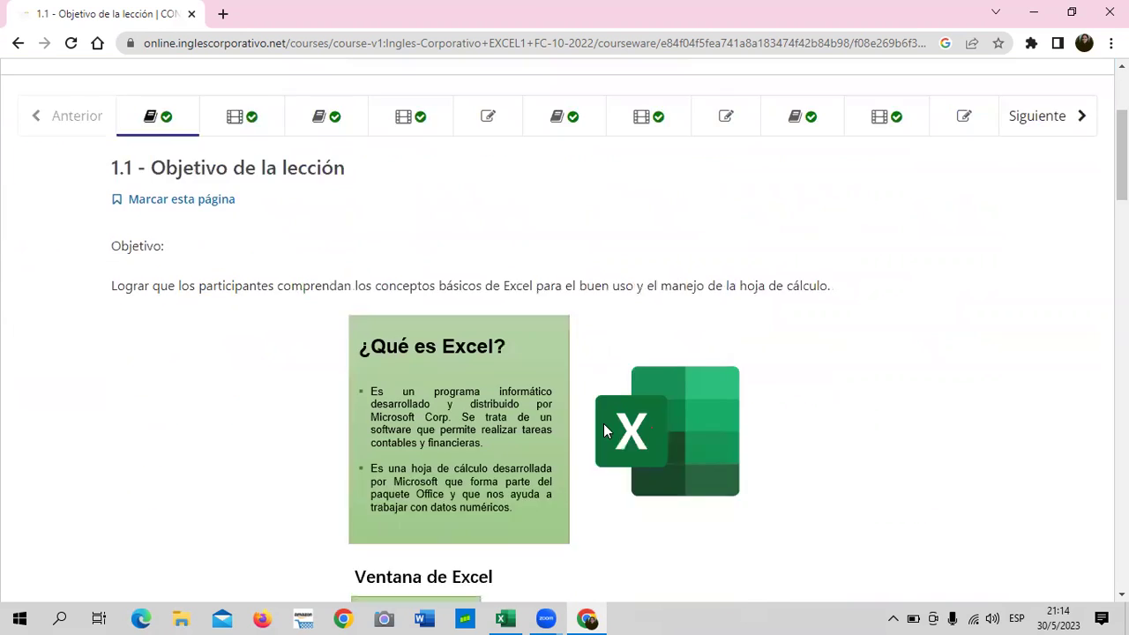
scroll(603, 424, "down", 5)
scroll(600, 428, "down", 4)
scroll(598, 427, "down", 5)
scroll(596, 429, "down", 1)
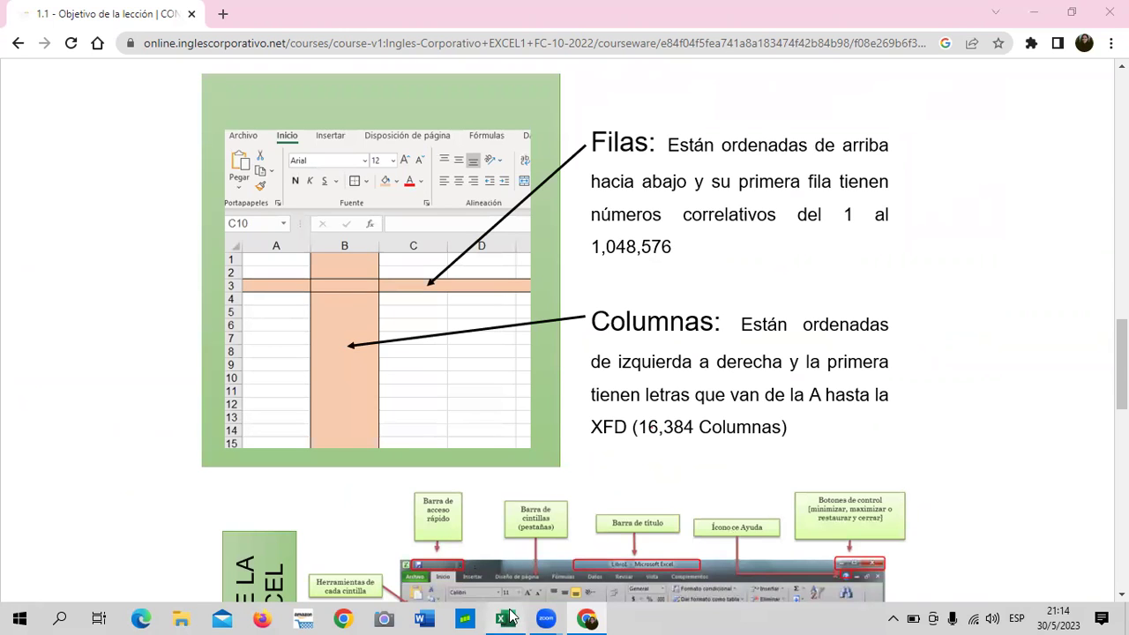
left_click(505, 618)
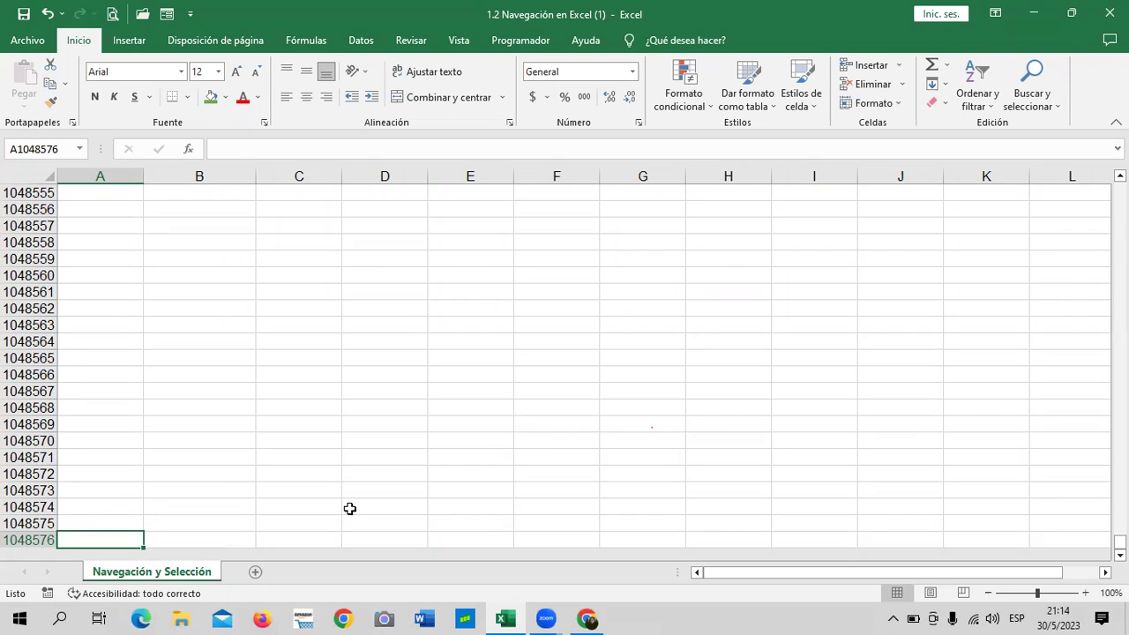
- Use Ctrl+arrow jumps to reach row 1048576 and column XFD, then Ctrl+Home back to A1
key("ctrl+Home")
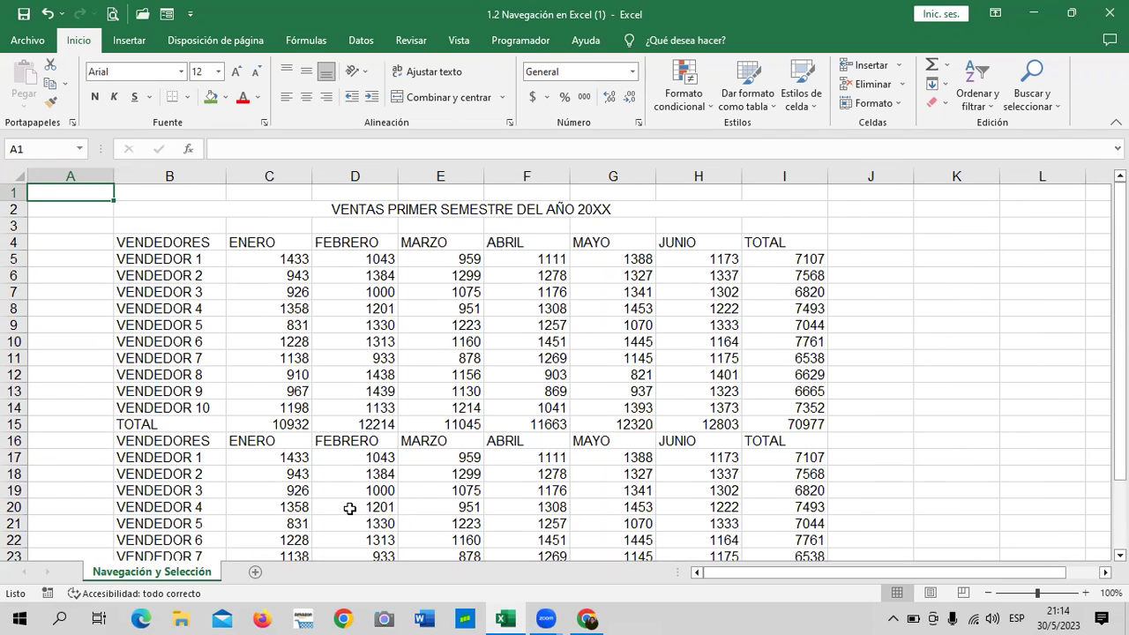
key("ctrl+Down")
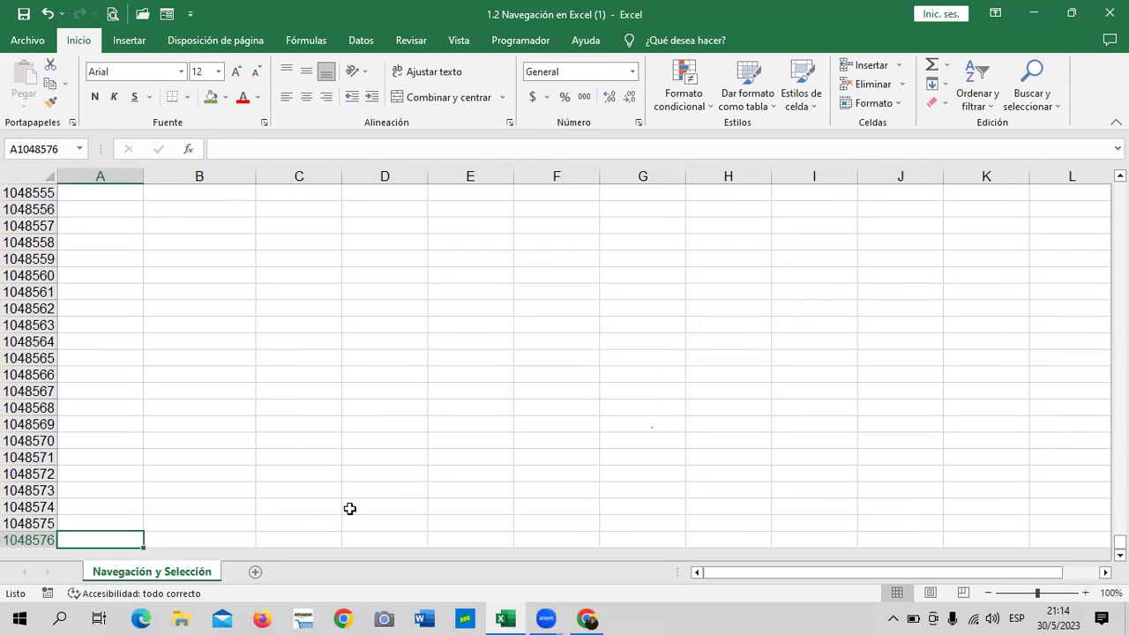
key("ctrl+Up")
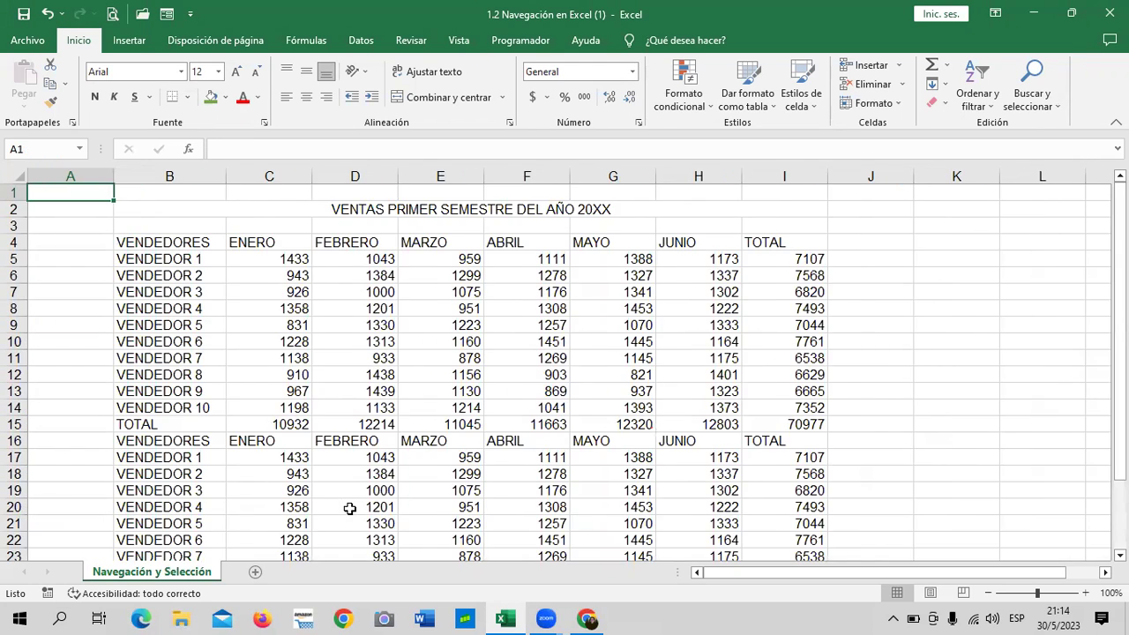
key("ctrl+Right")
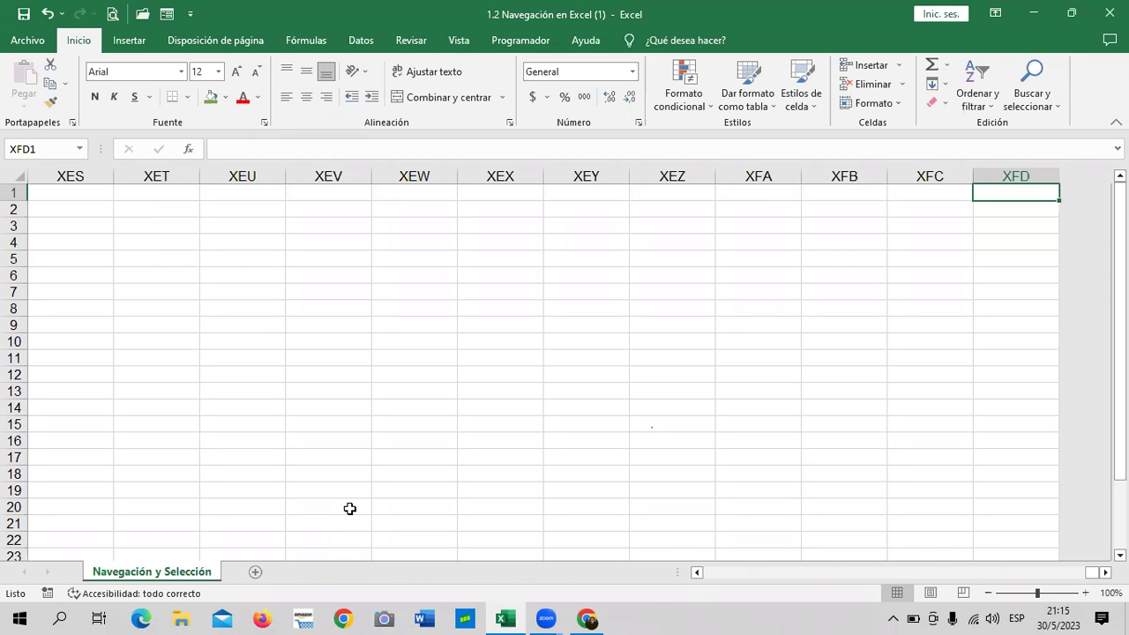
key("ctrl+Home")
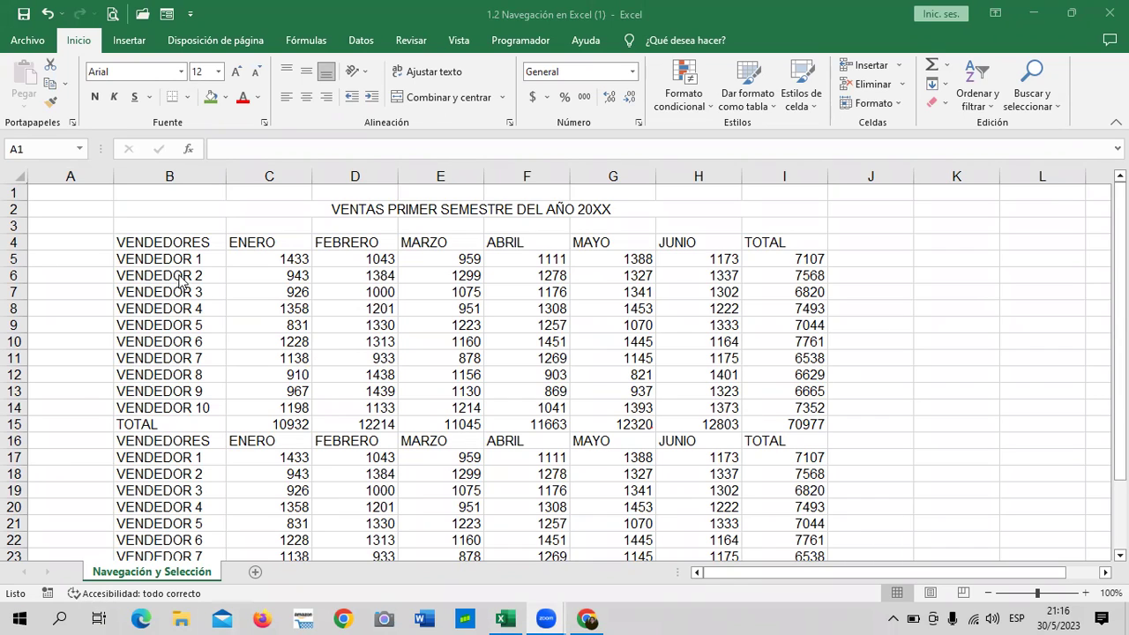
- Select the VENDEDORES header cell B4 and scroll the sheet horizontally
left_click(194, 243)
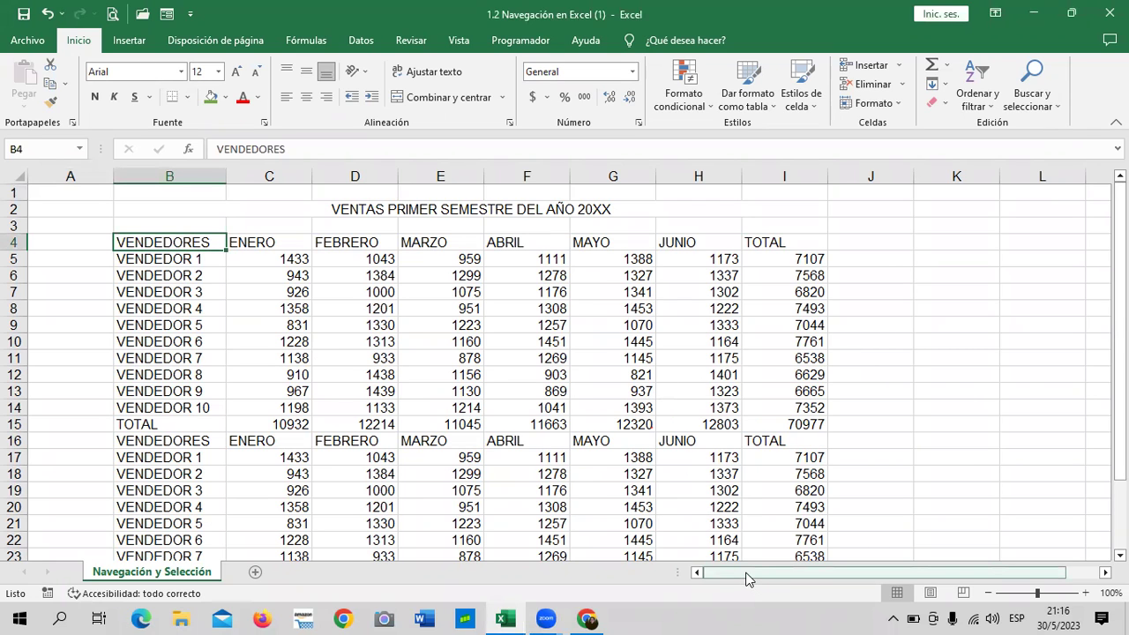
left_click_drag(768, 575, 736, 577)
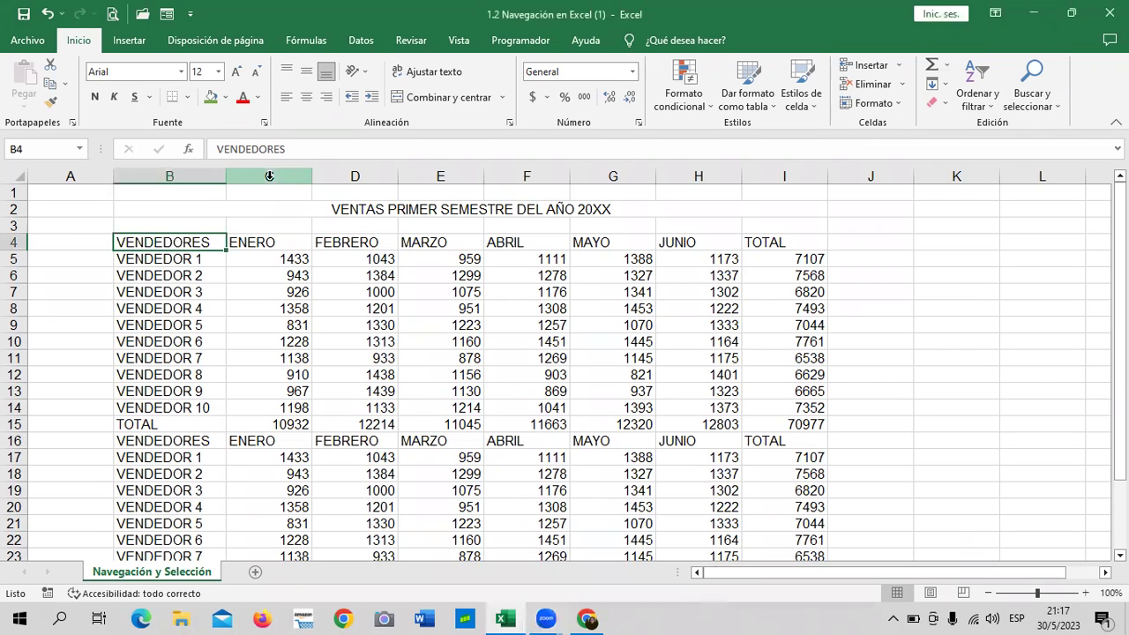
- Reselect the FEBRERO column D, then switch the selection to the whole ABRIL column F
left_click(340, 174)
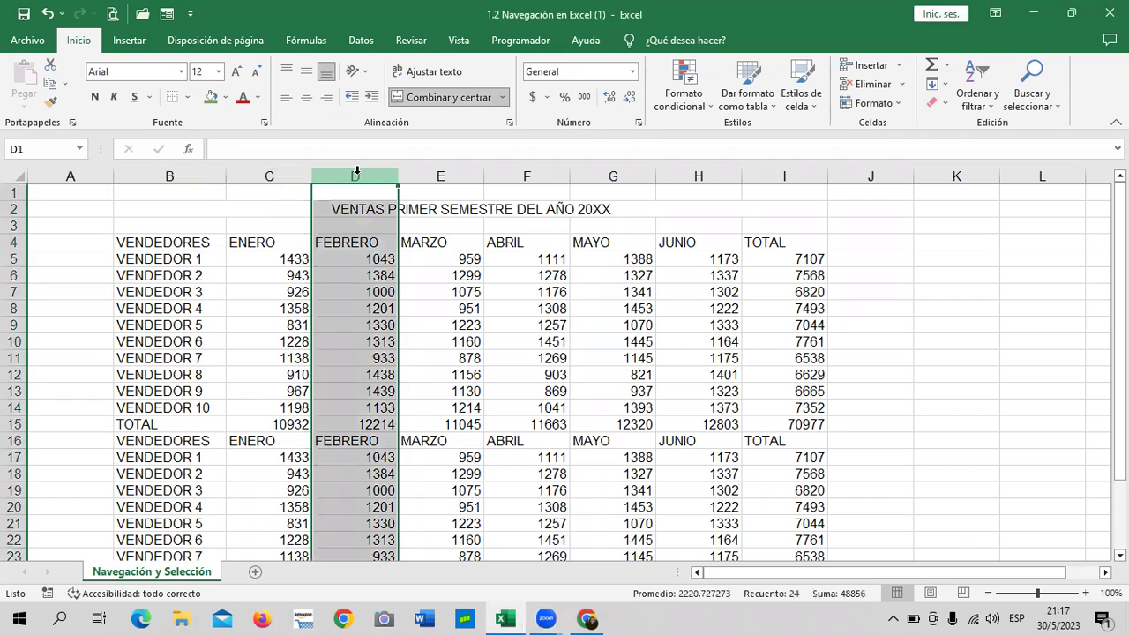
left_click(628, 303)
left_click(380, 176)
left_click(597, 356)
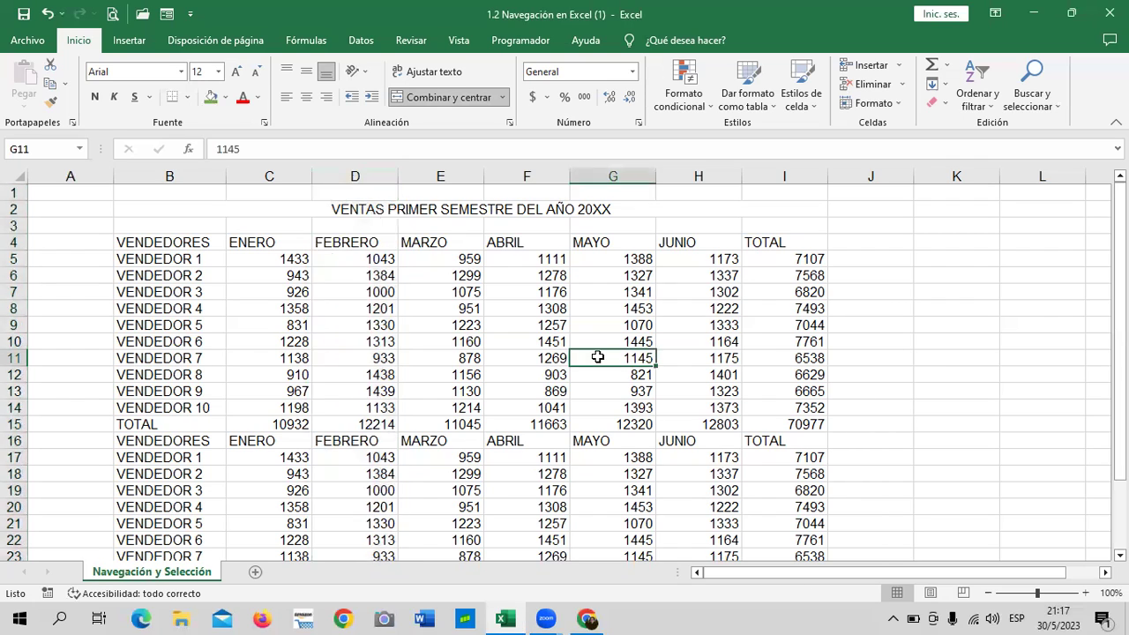
left_click(537, 173)
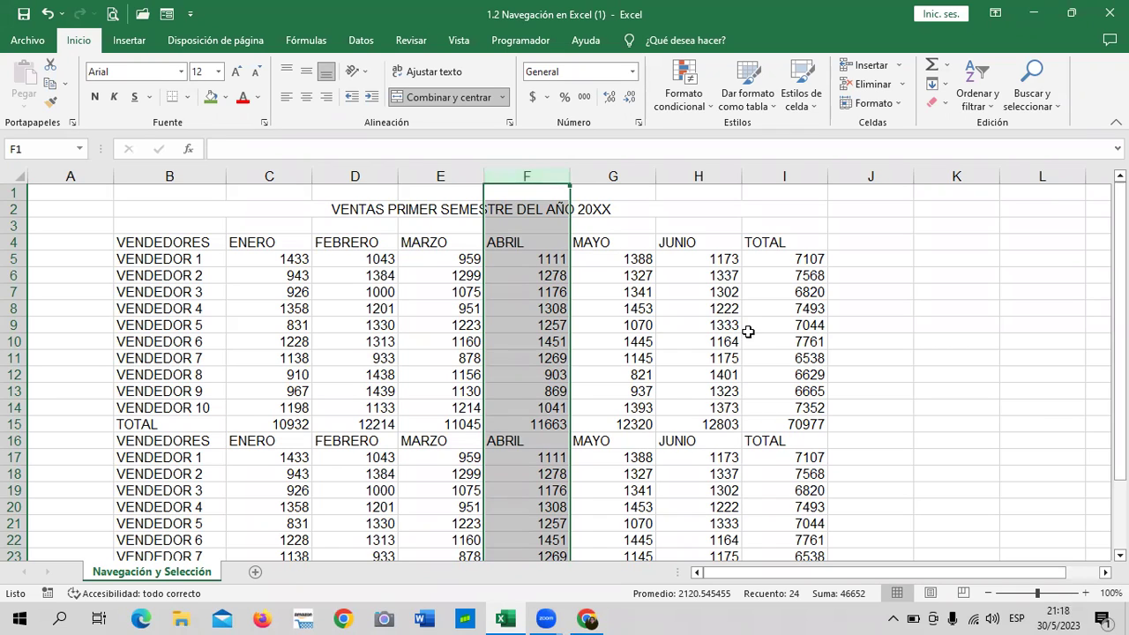
left_click_drag(748, 340, 776, 329)
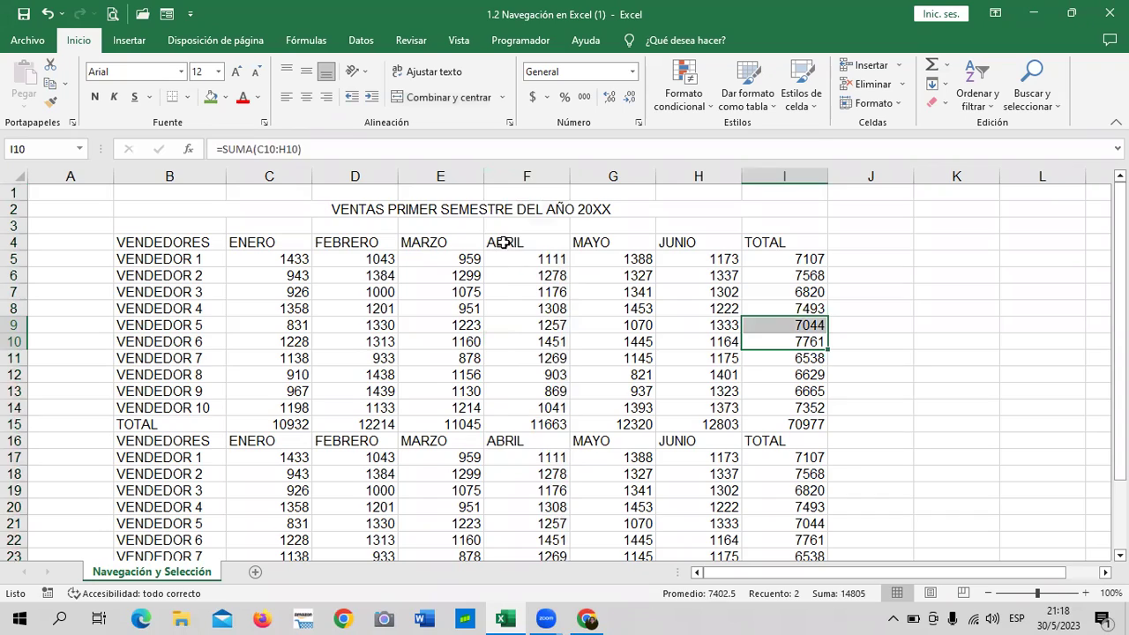
left_click_drag(506, 243, 795, 553)
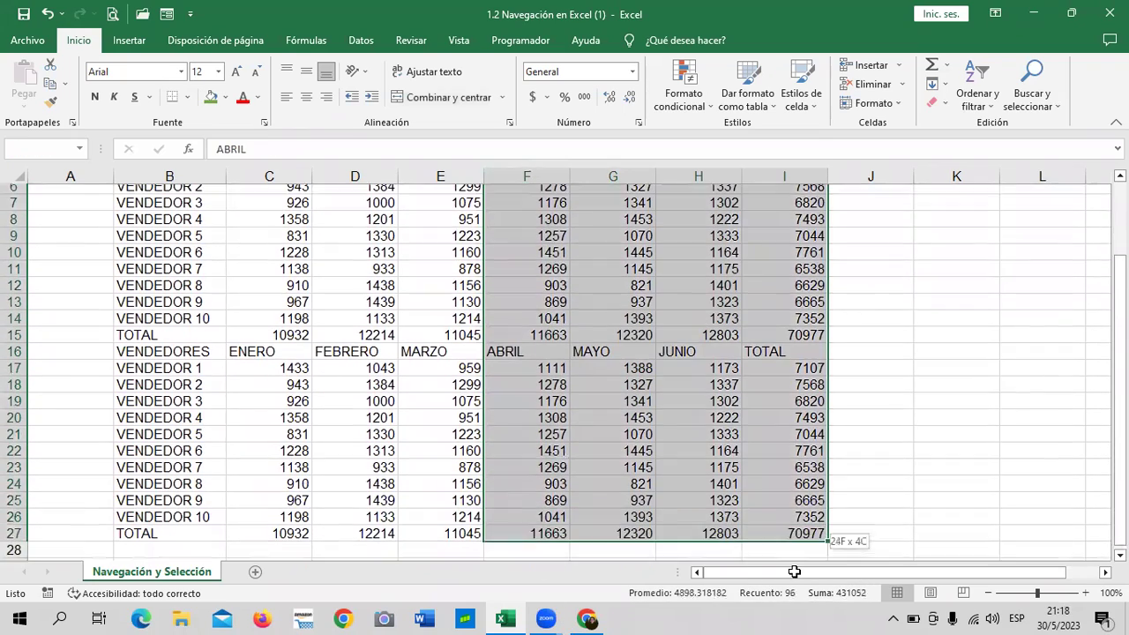
left_click_drag(796, 554, 799, 522)
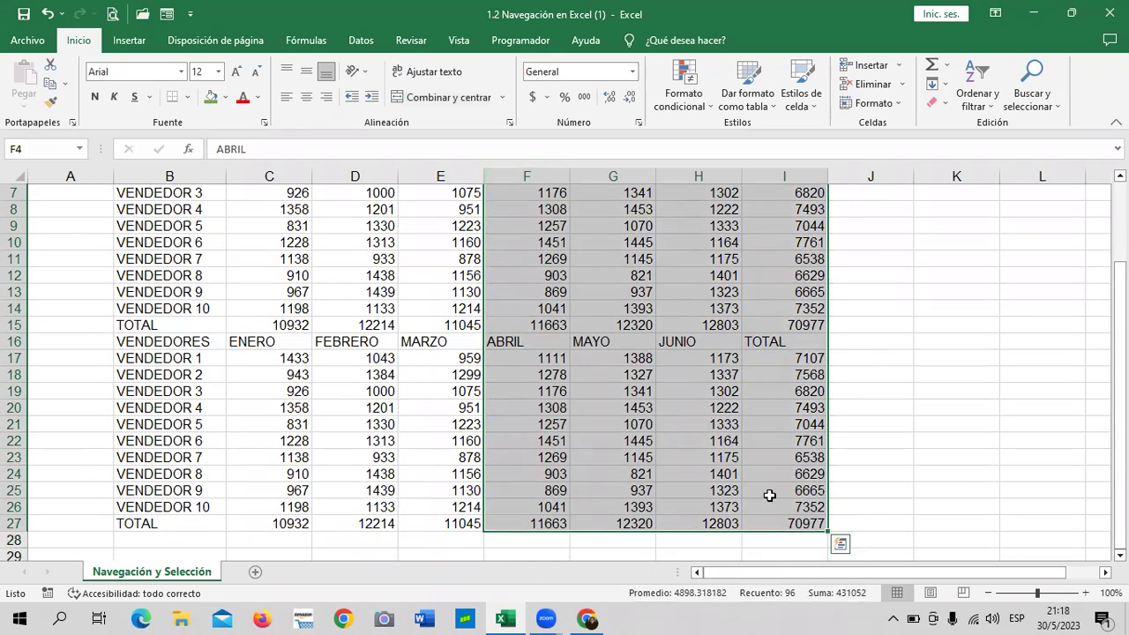
left_click(885, 411)
scroll(872, 424, "up", 2)
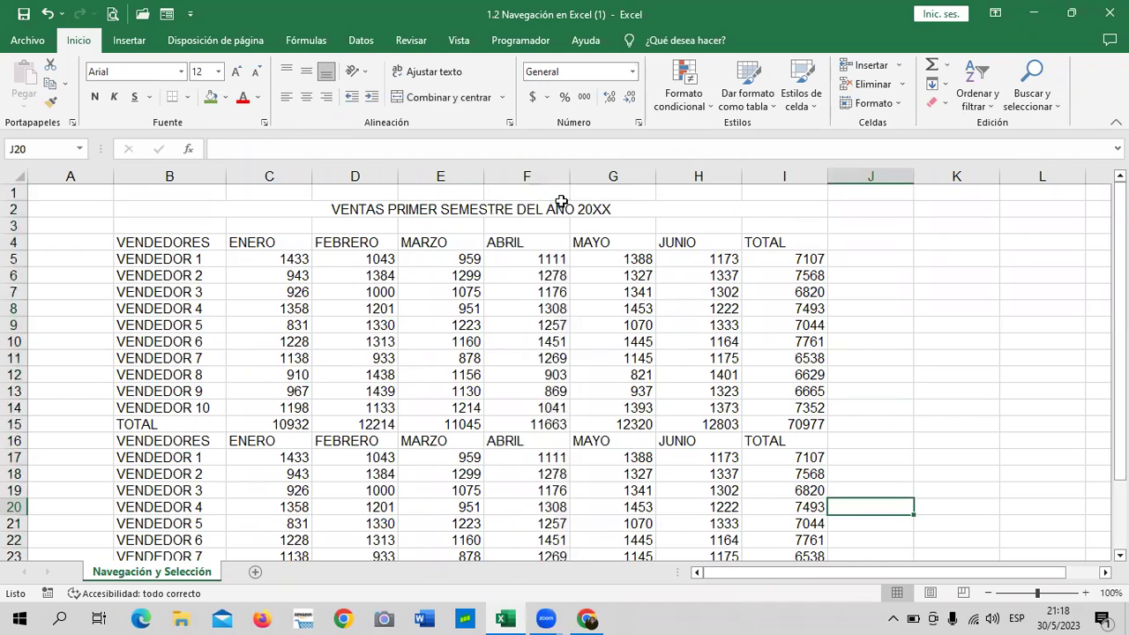
- Select the ABRIL column F and inspect the context menus for column F and cell G3
left_click(538, 176)
right_click(540, 176)
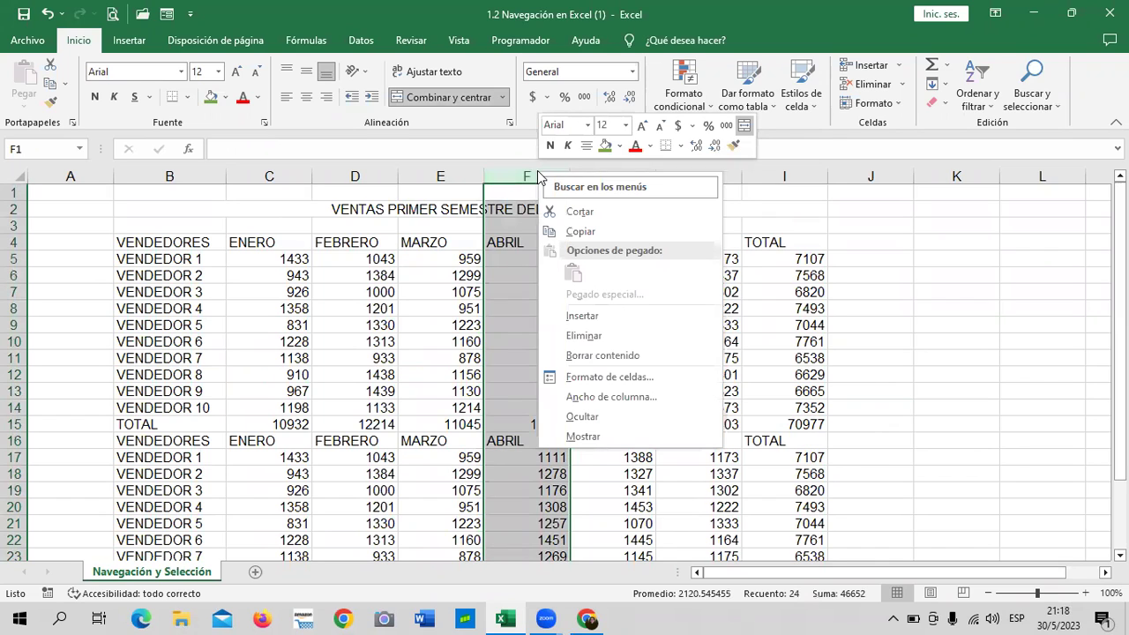
left_click(913, 311)
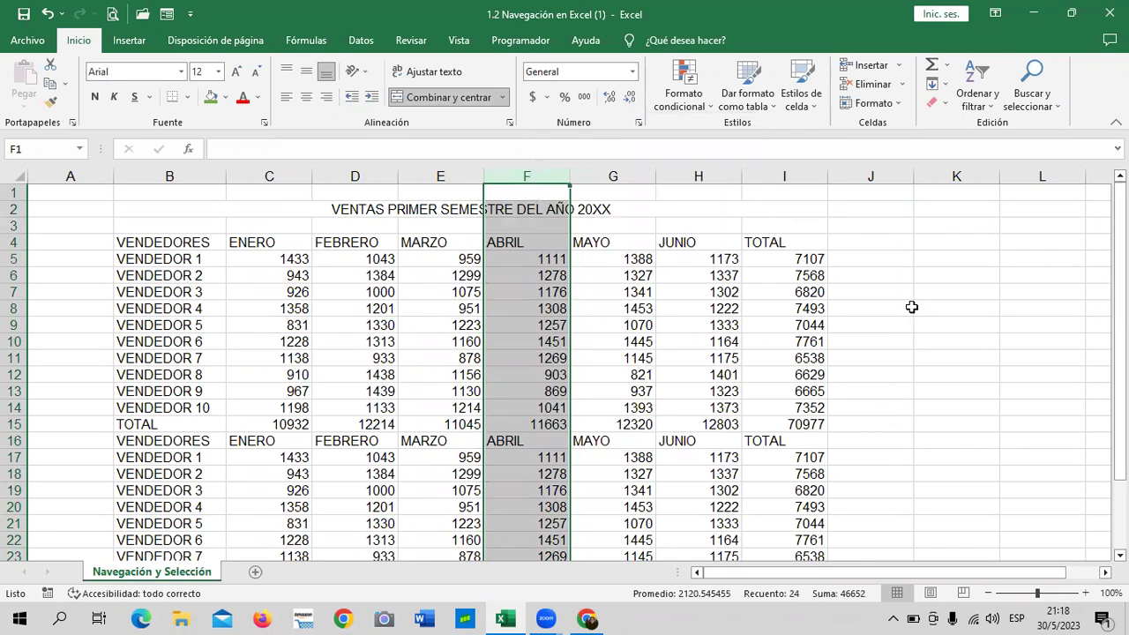
left_click(893, 280)
left_click(547, 173)
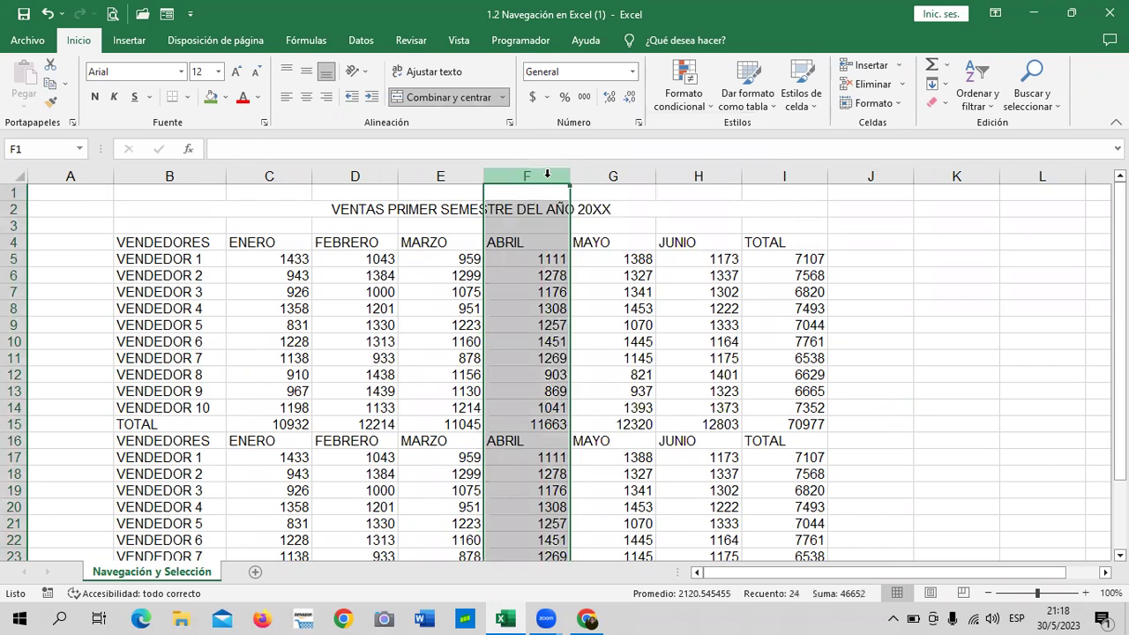
left_click(643, 223)
right_click(648, 223)
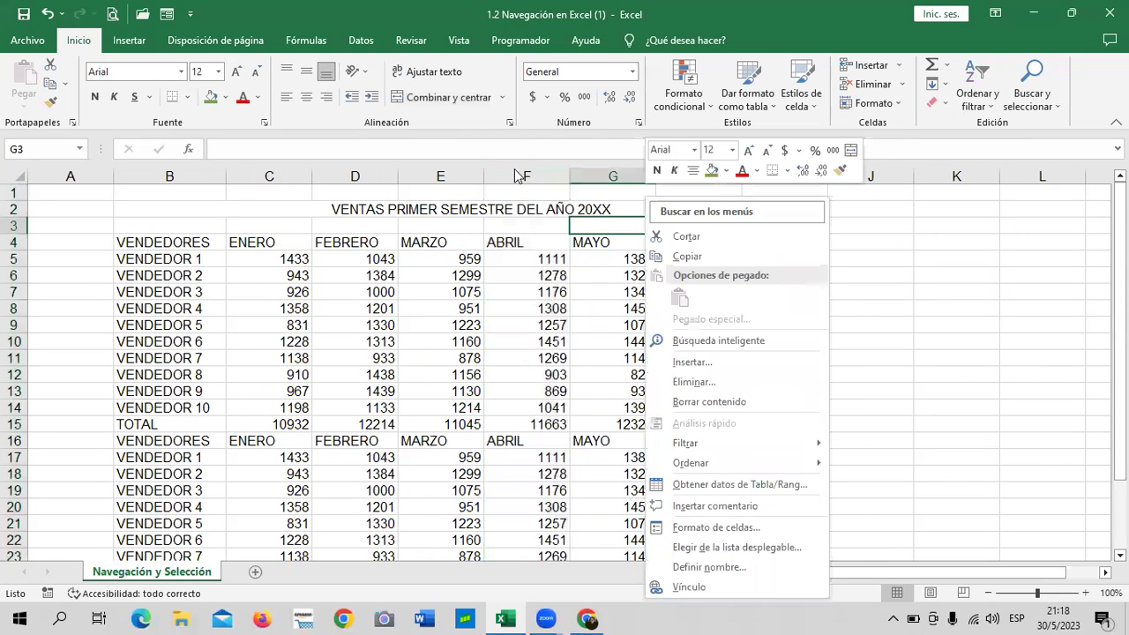
key("Escape")
- Review column F's context menu and the Eliminar and Insertar options, changing nothing
left_click(526, 174)
right_click(526, 174)
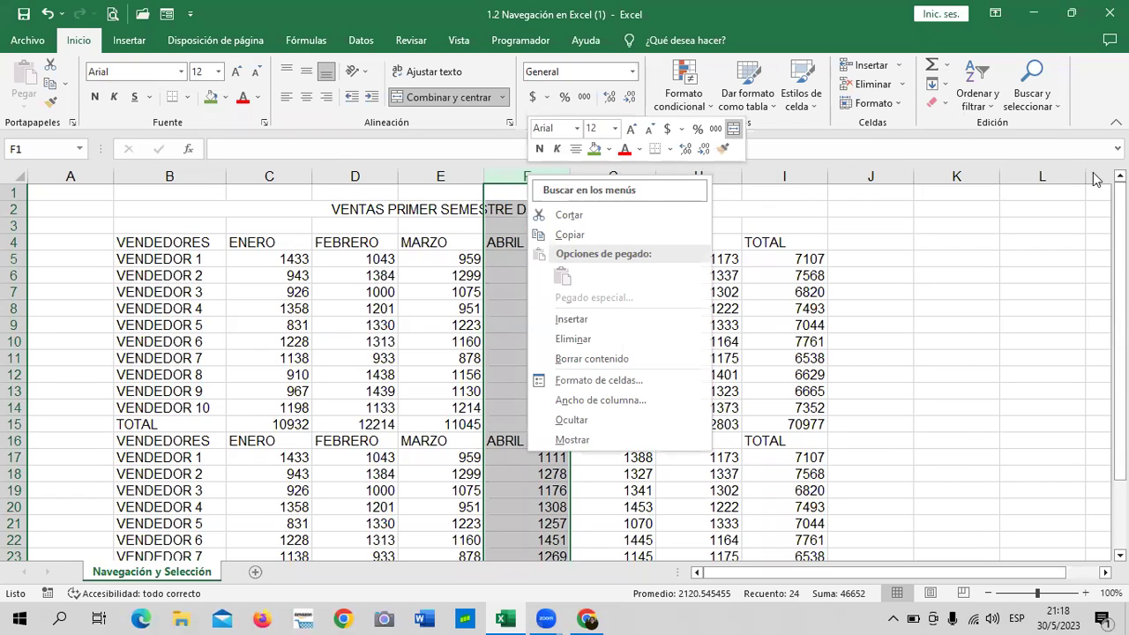
left_click(861, 74)
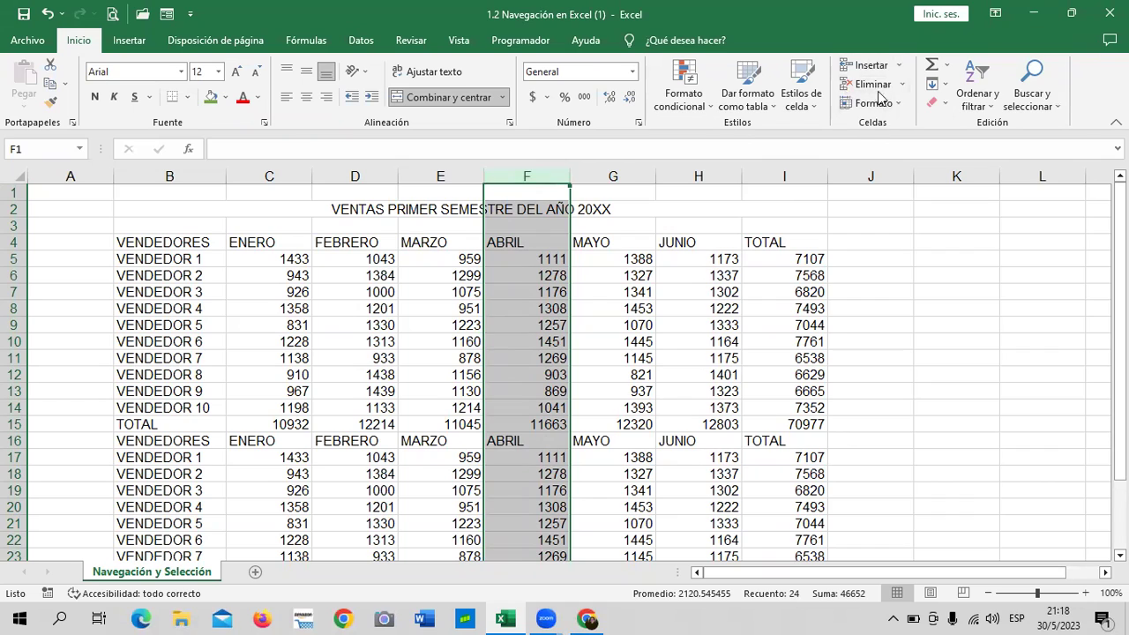
left_click(900, 86)
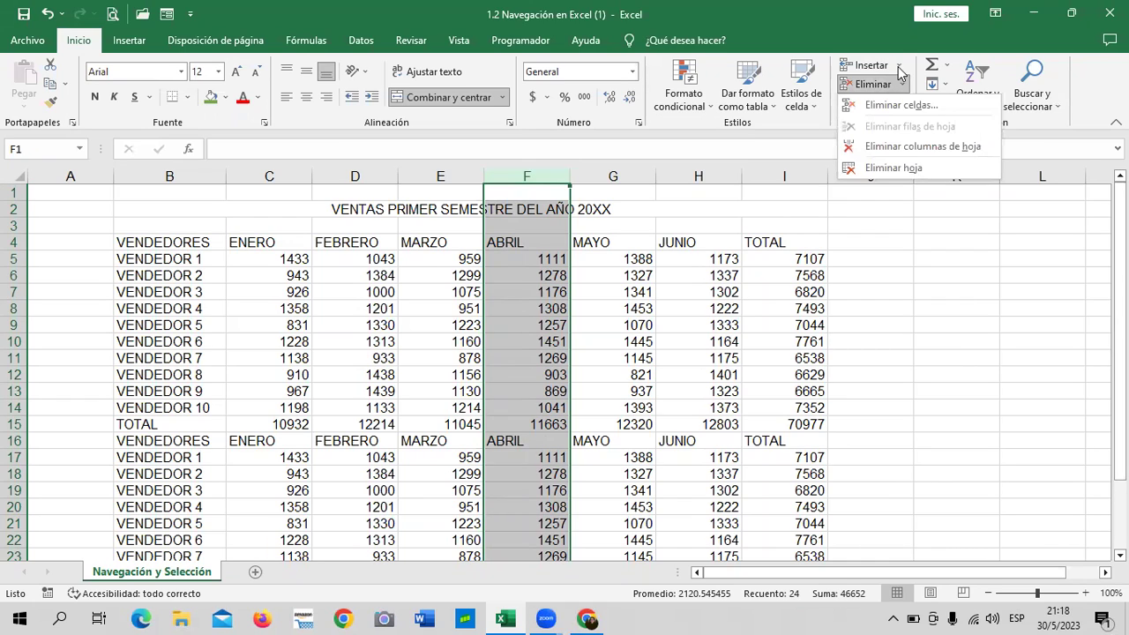
left_click(898, 66)
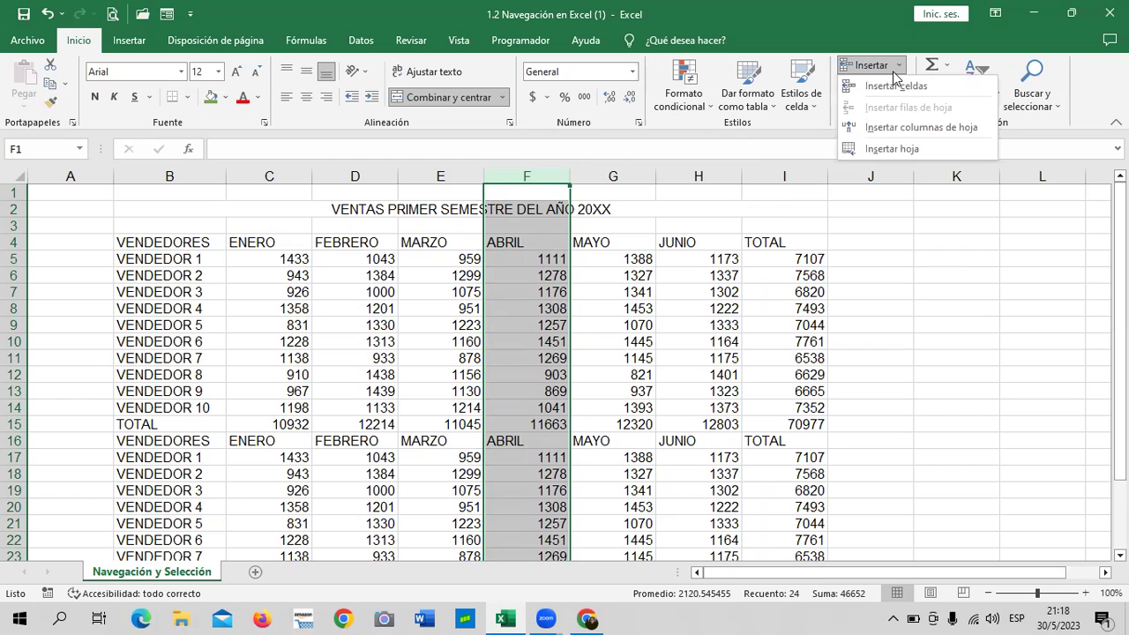
left_click(937, 296)
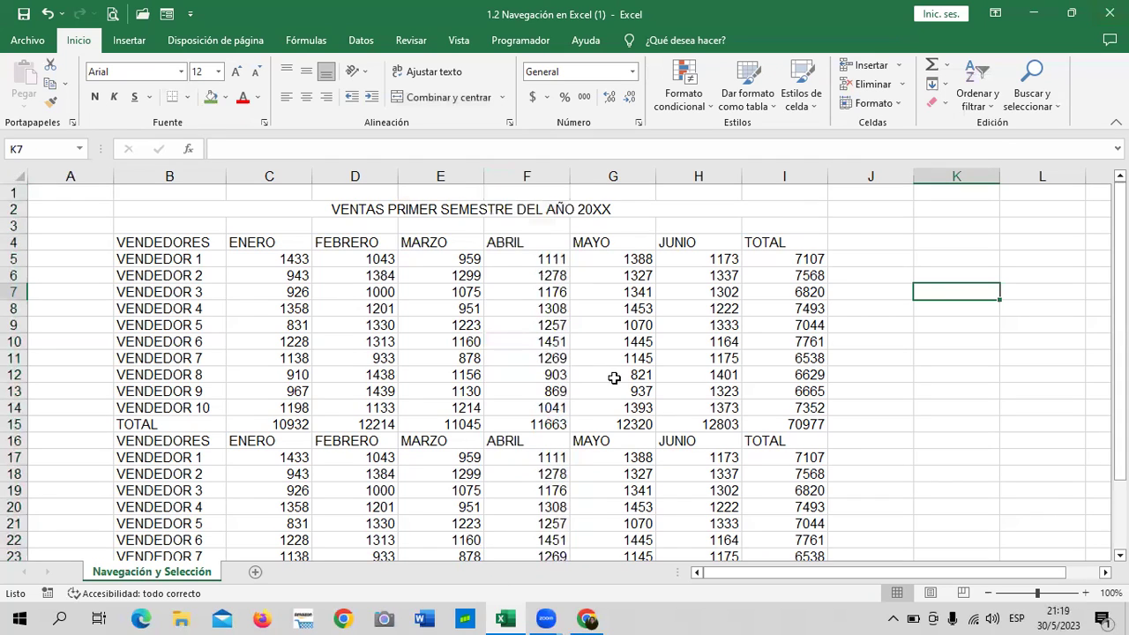
left_click(550, 169)
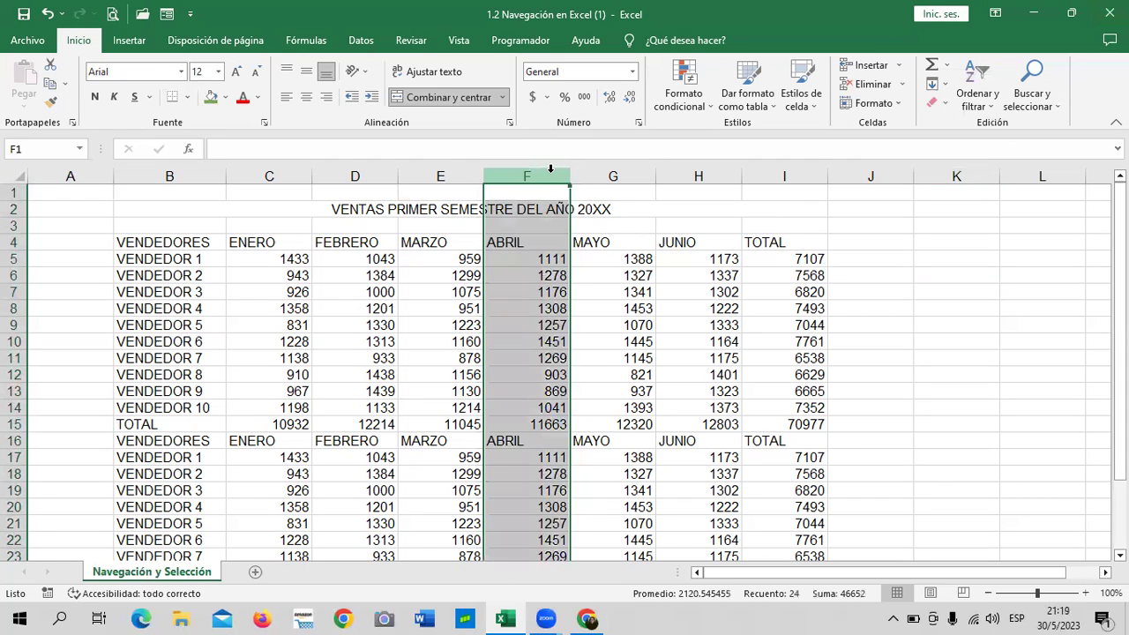
left_click(637, 292)
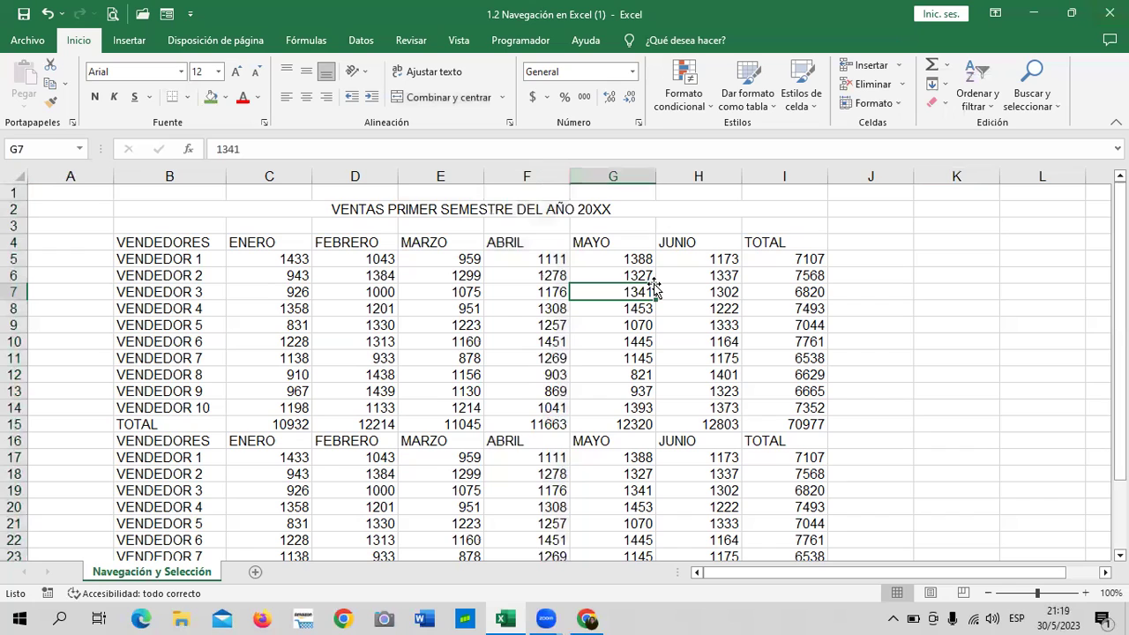
left_click(528, 194)
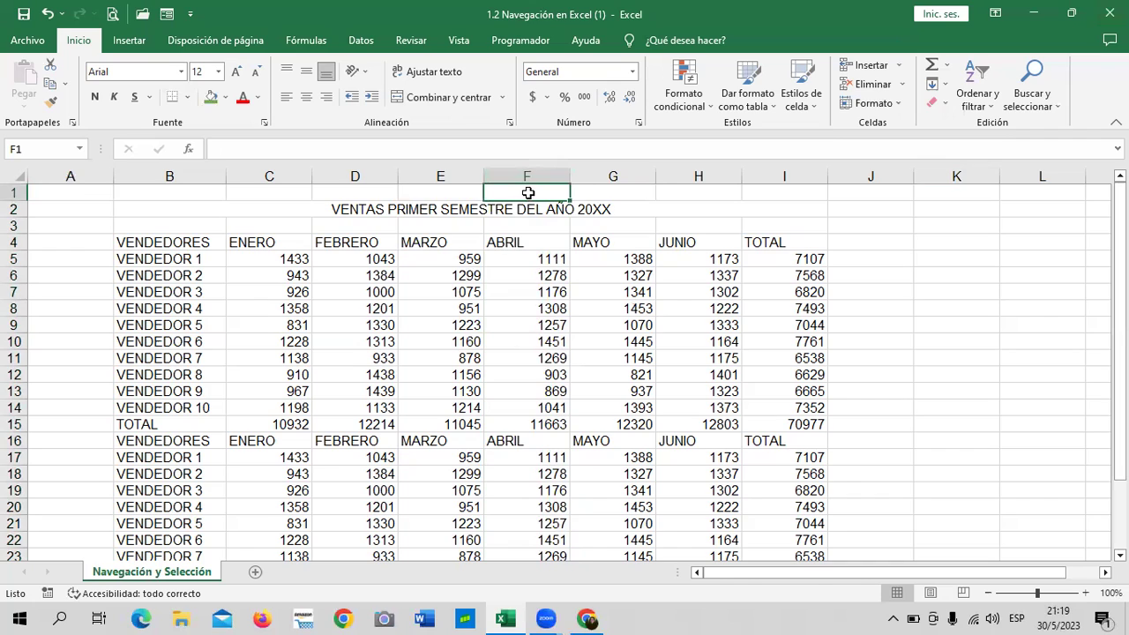
left_click_drag(527, 195, 504, 536)
left_click(526, 408)
left_click_drag(530, 228, 545, 550)
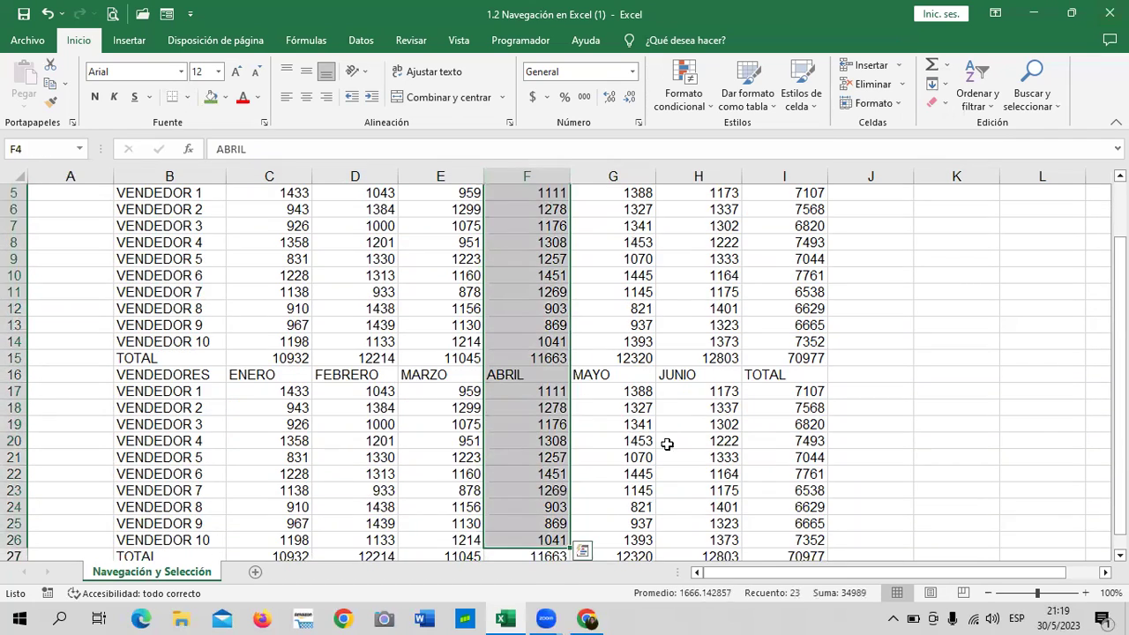
left_click(671, 441)
left_click(541, 169)
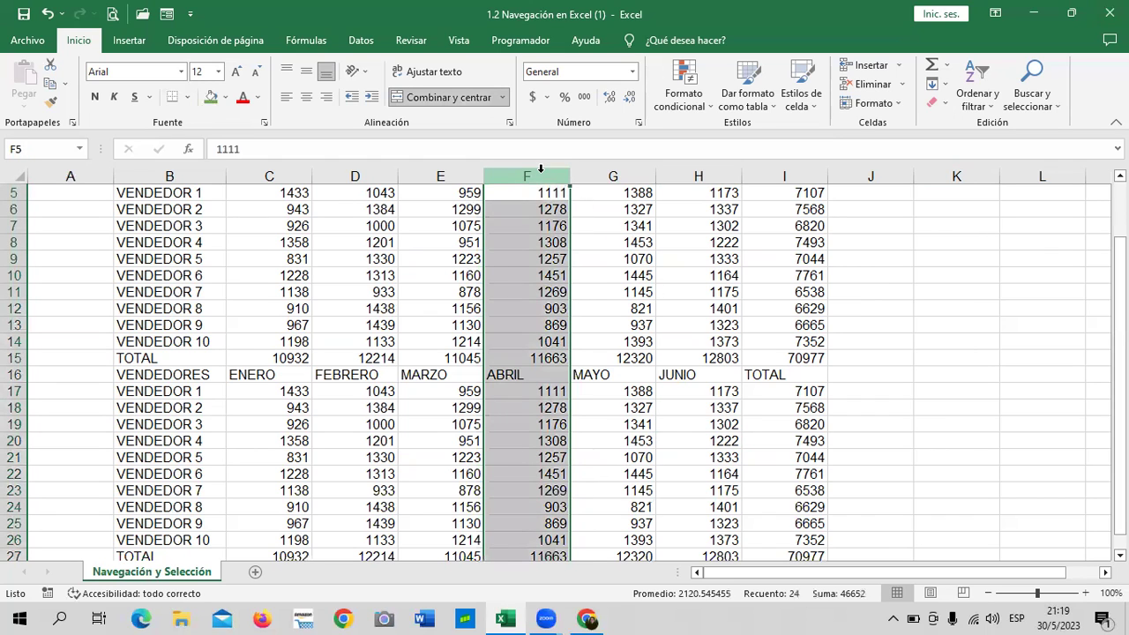
scroll(657, 322, "up", 2)
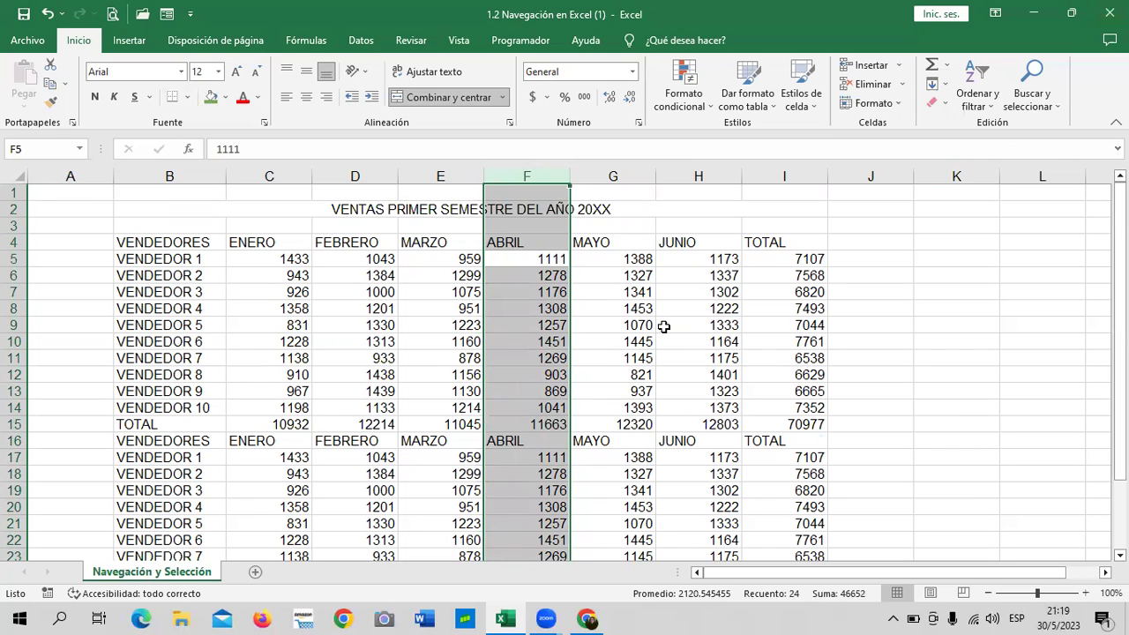
left_click(906, 321)
left_click(910, 408)
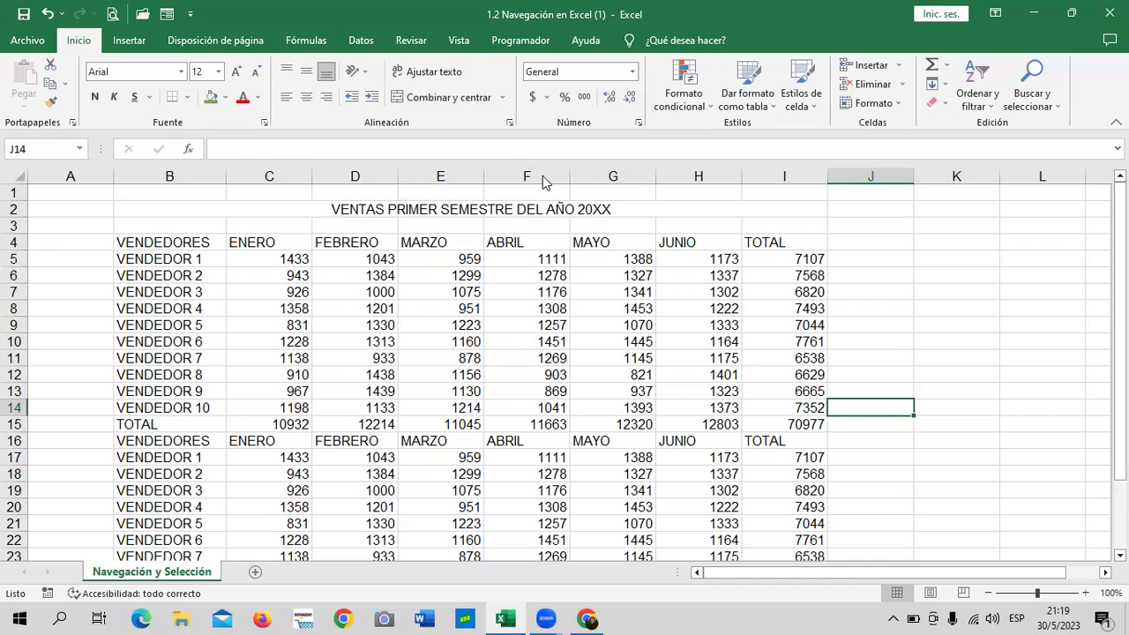
- Insert a blank column at F before ABRIL using the header's Insertar command
right_click(542, 176)
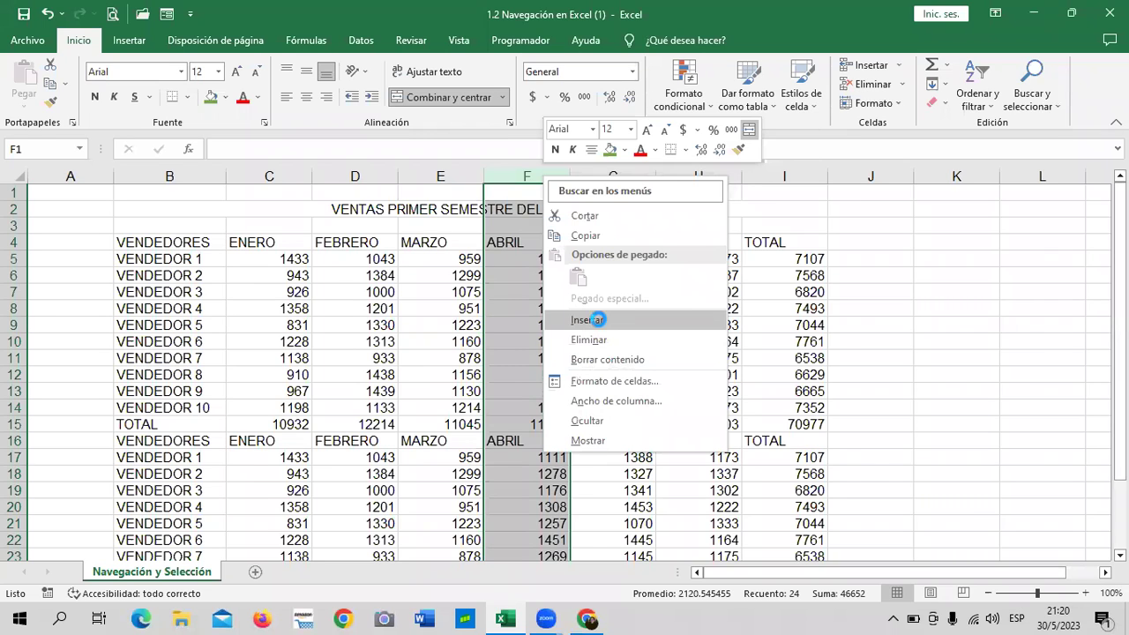
left_click(588, 320)
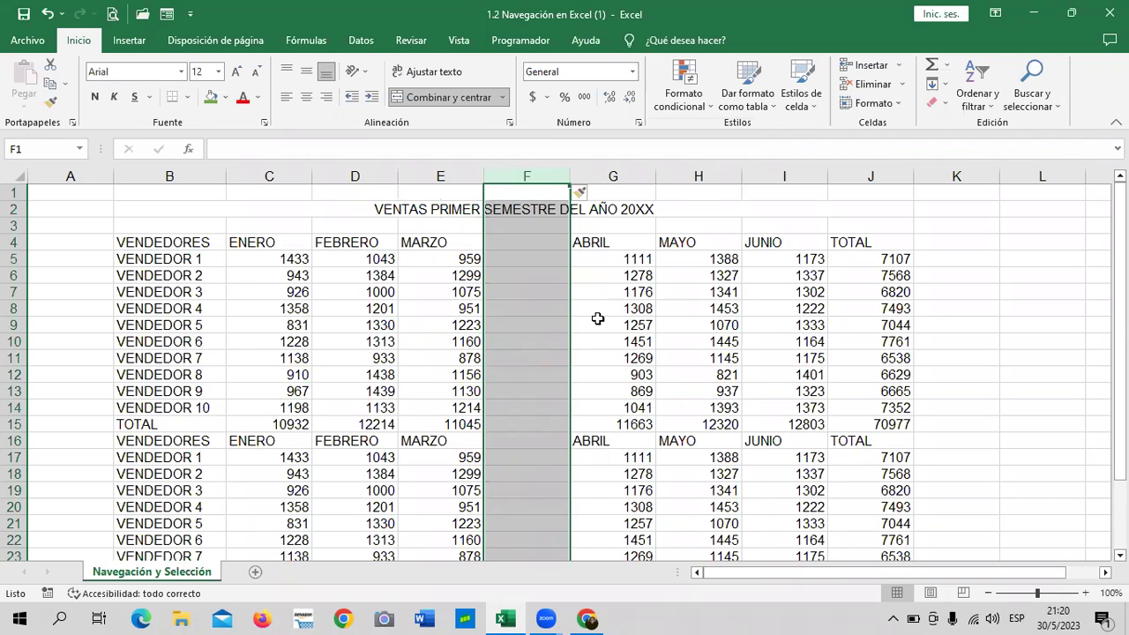
- Select the ABRIL–TOTAL block G4:J15, check cells around it, then select the empty column F
left_click(980, 369)
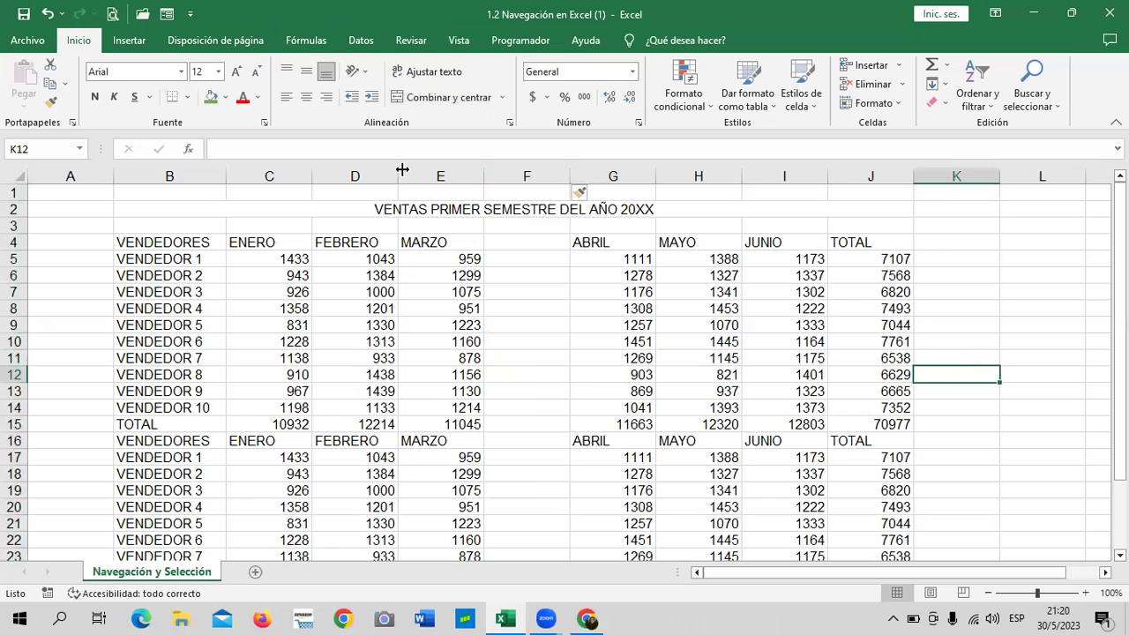
left_click_drag(610, 248, 844, 426)
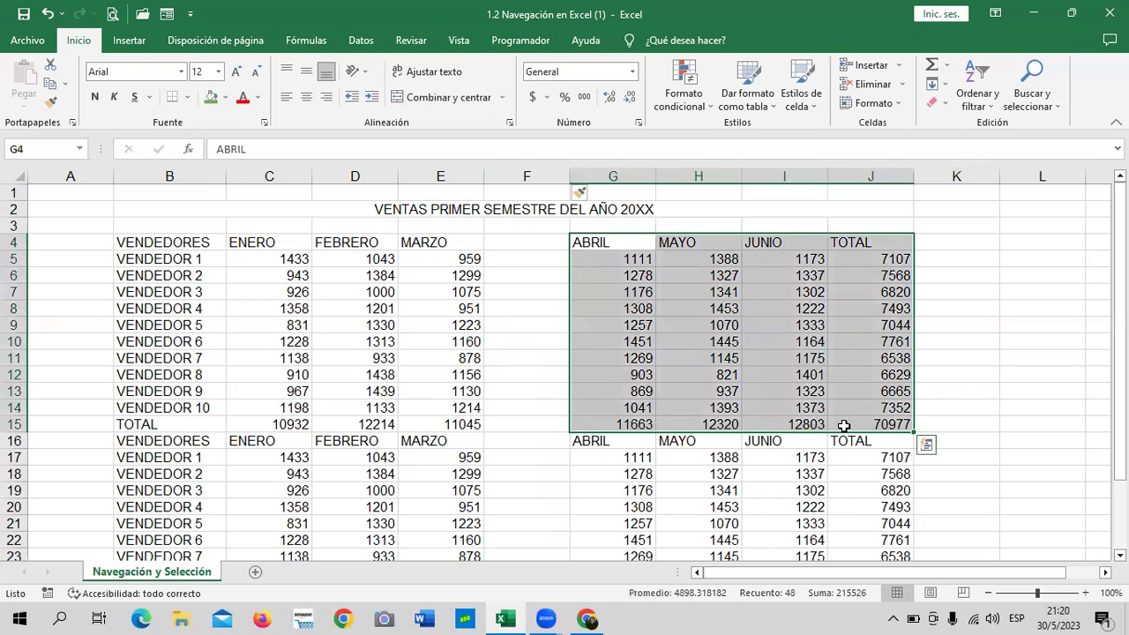
left_click(995, 358)
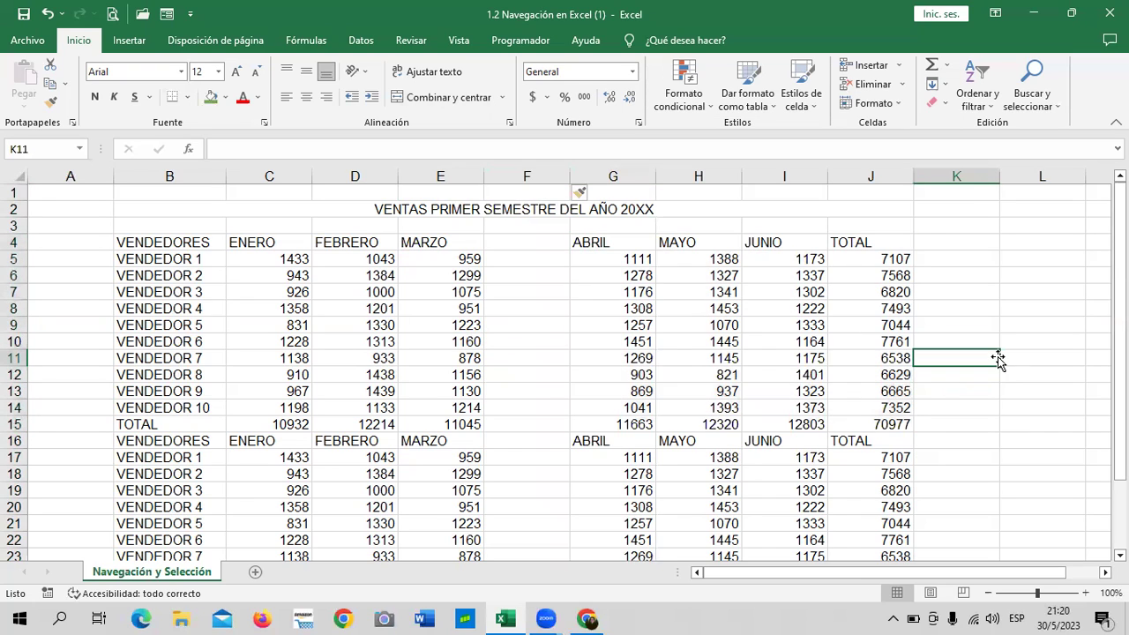
left_click(993, 468)
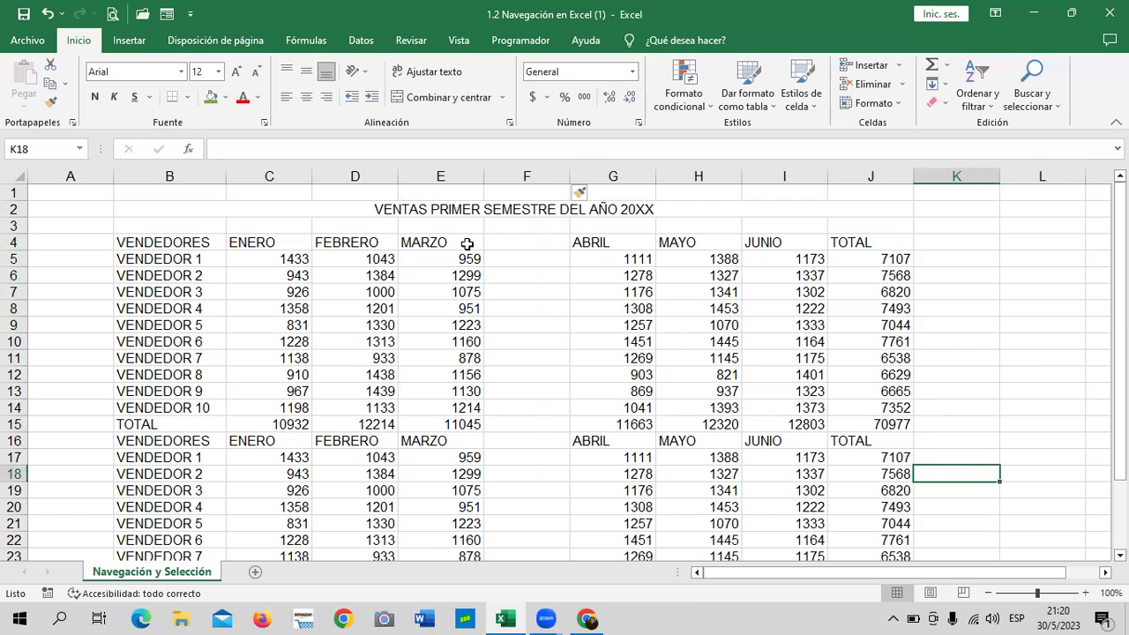
left_click(513, 241)
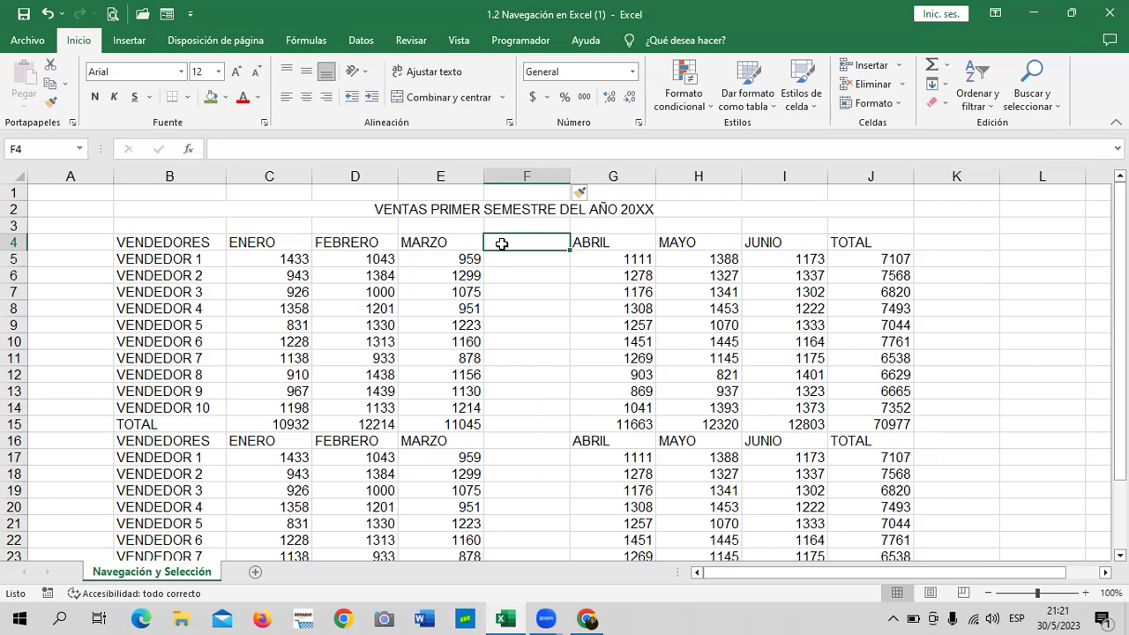
left_click(996, 315)
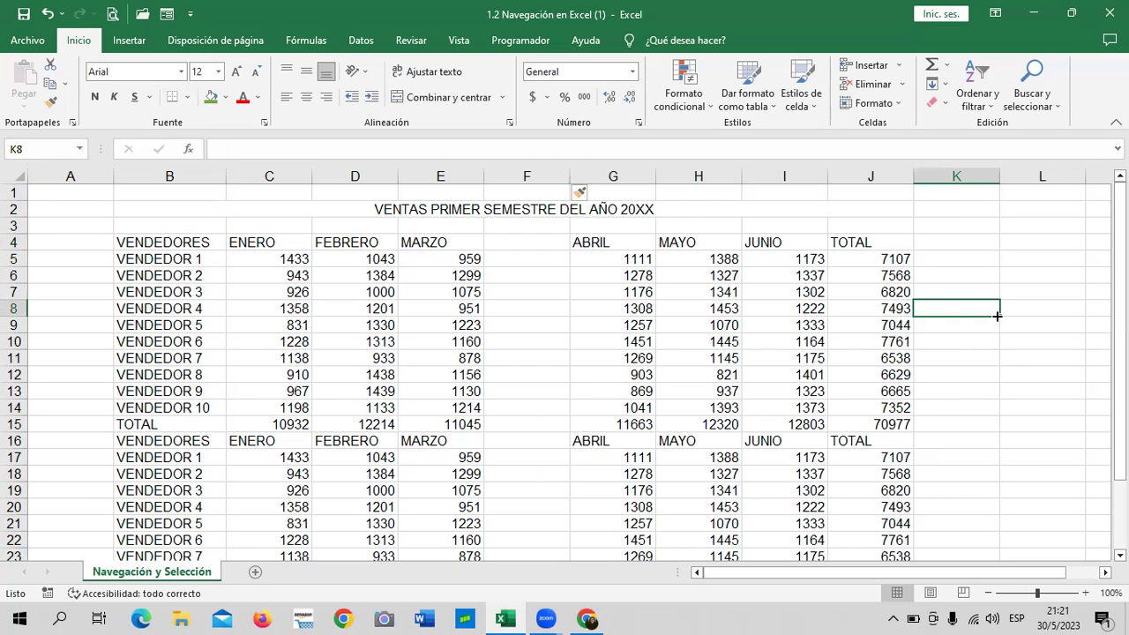
left_click(766, 377)
left_click(537, 167)
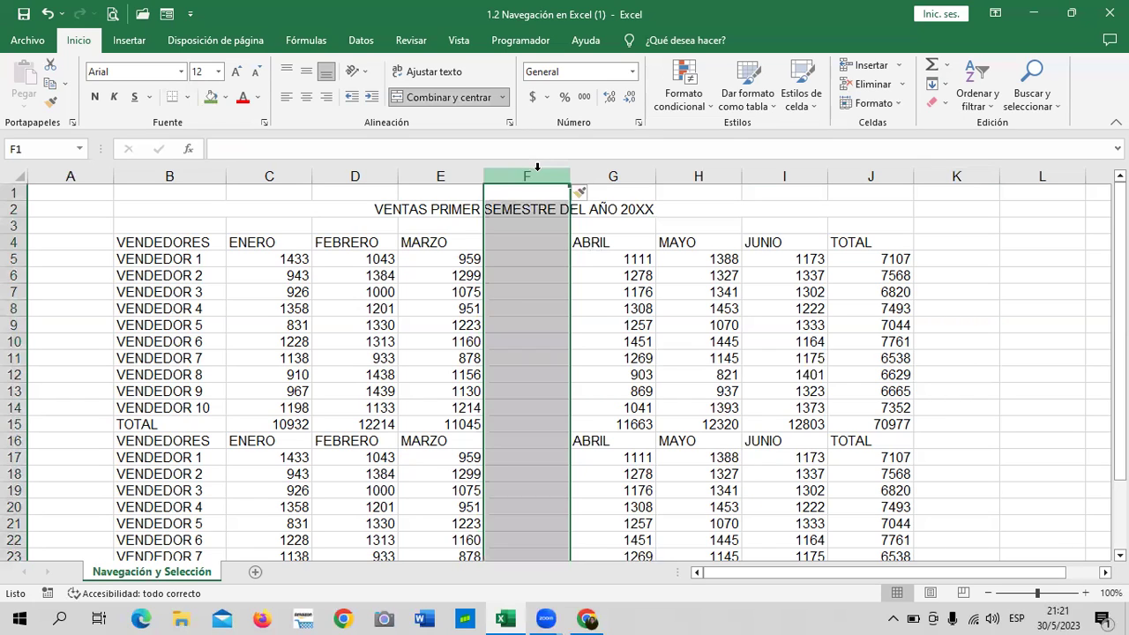
- Delete the empty column F with Eliminar, then select row 5 holding VENDEDOR 1
right_click(540, 177)
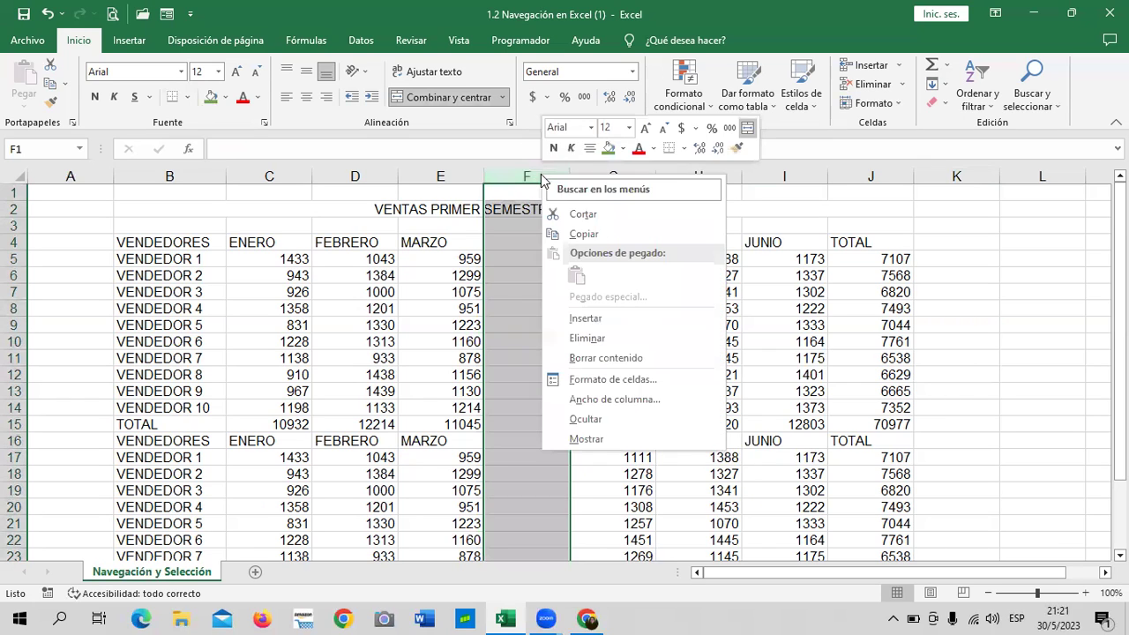
left_click(556, 337)
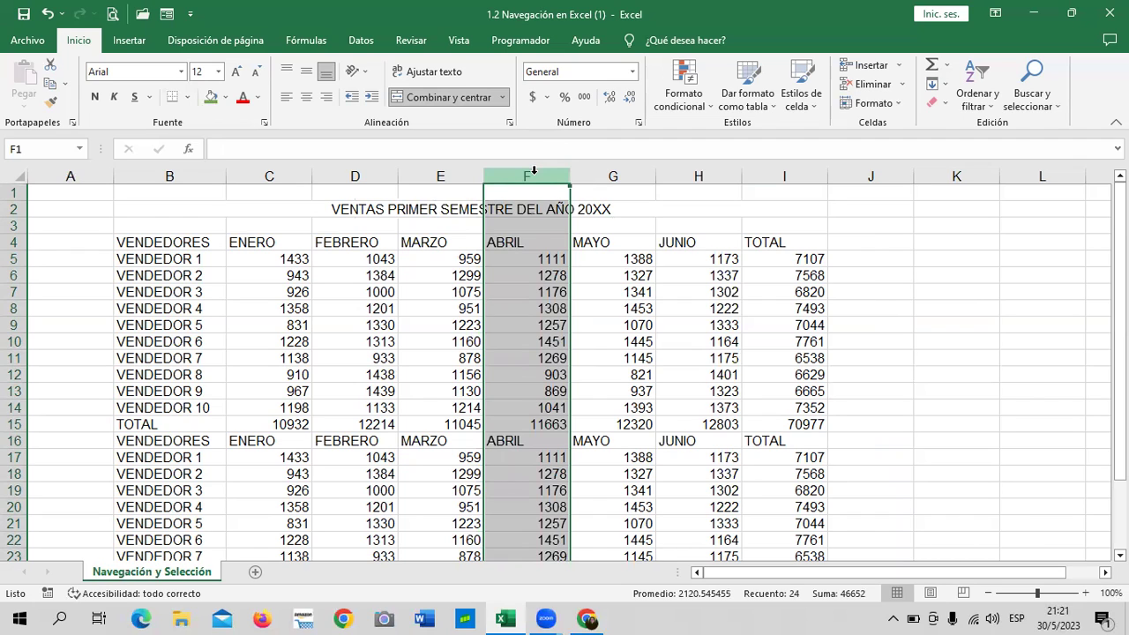
left_click(927, 307)
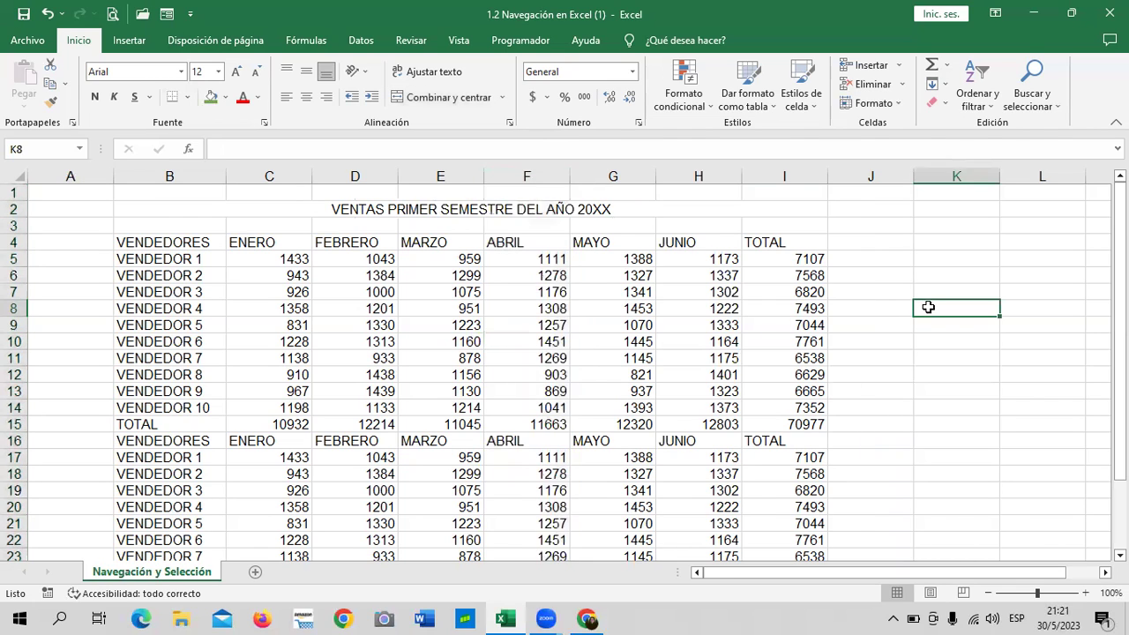
left_click(937, 406)
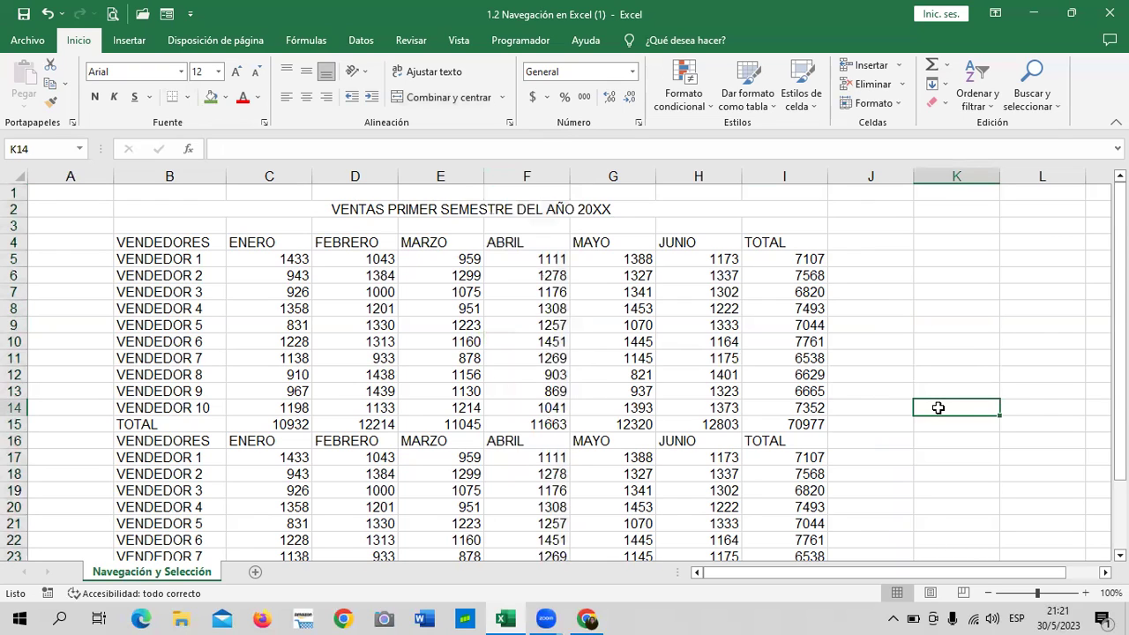
left_click(12, 258)
right_click(13, 258)
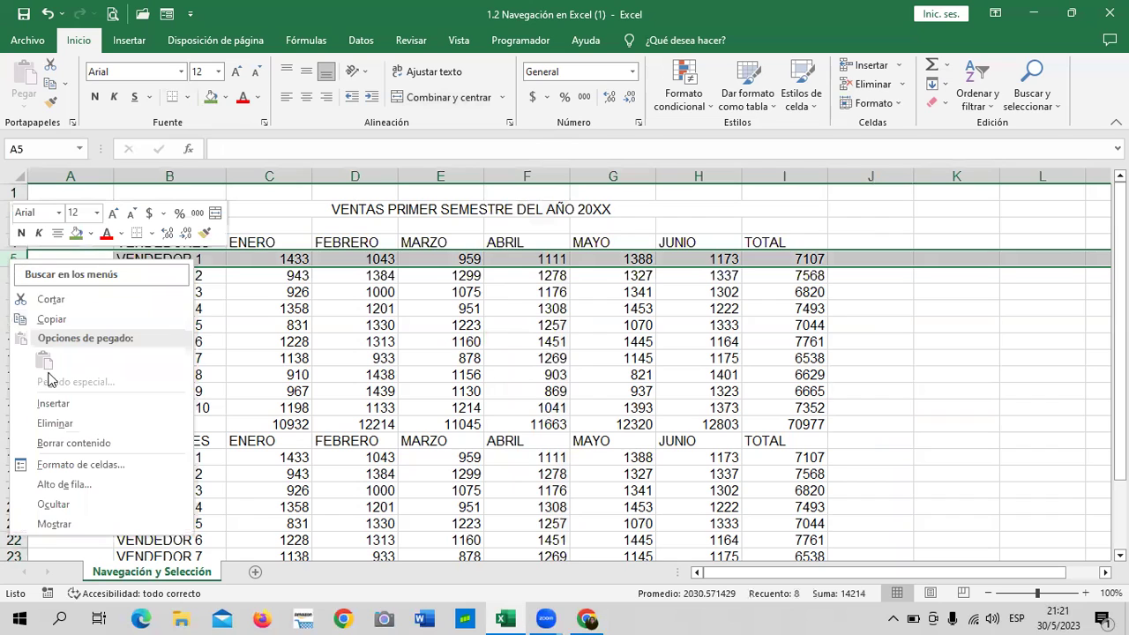
left_click(53, 403)
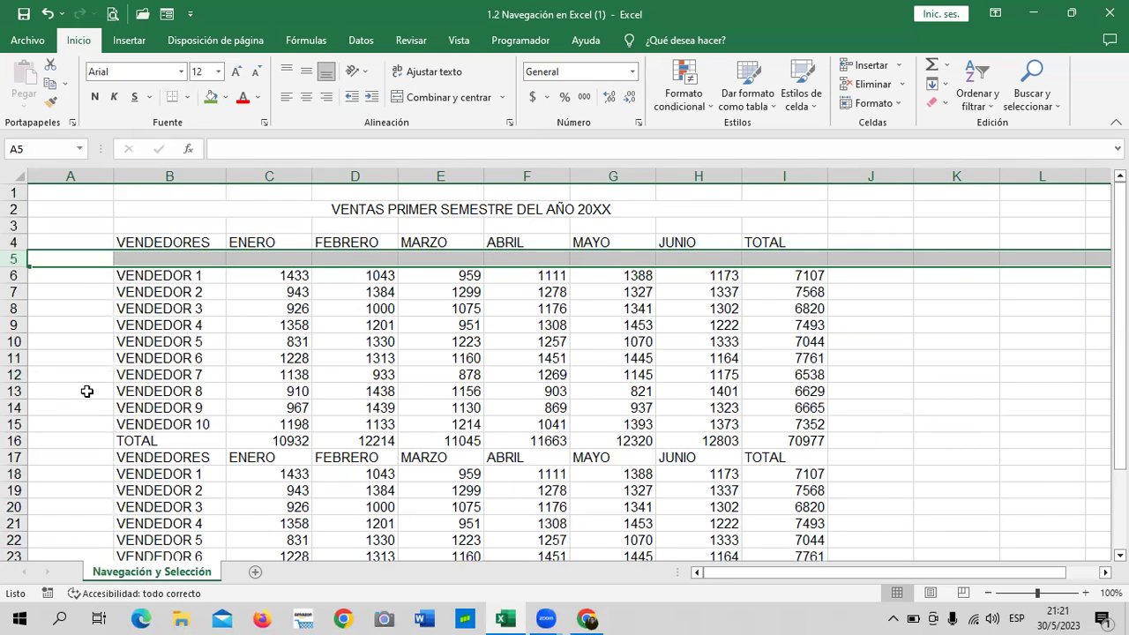
left_click_drag(12, 341, 6, 356)
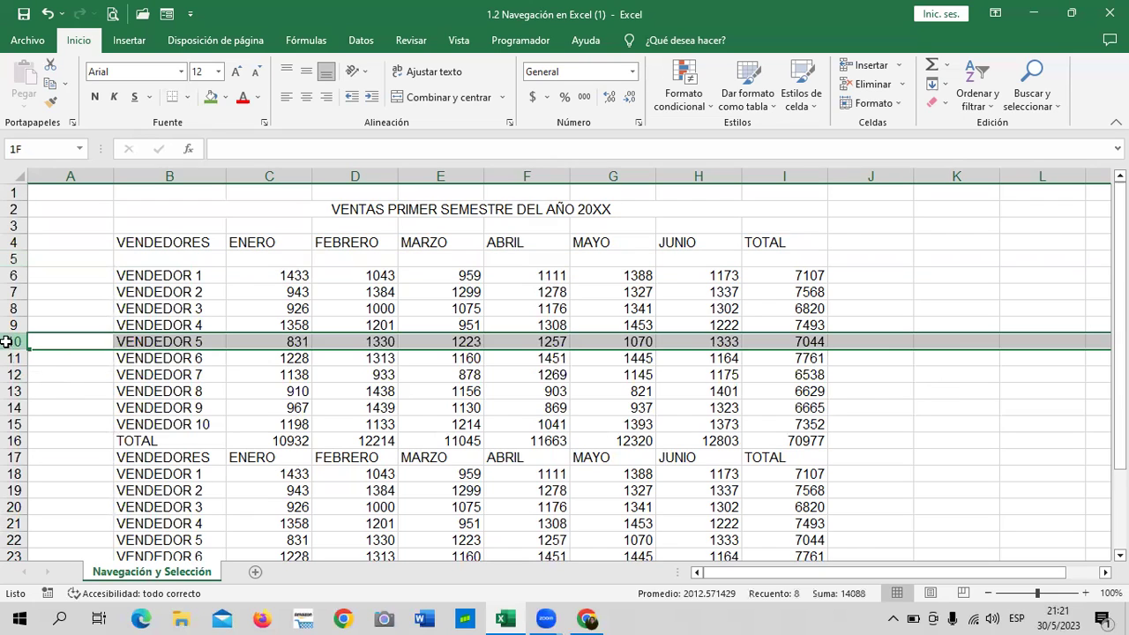
right_click(40, 347)
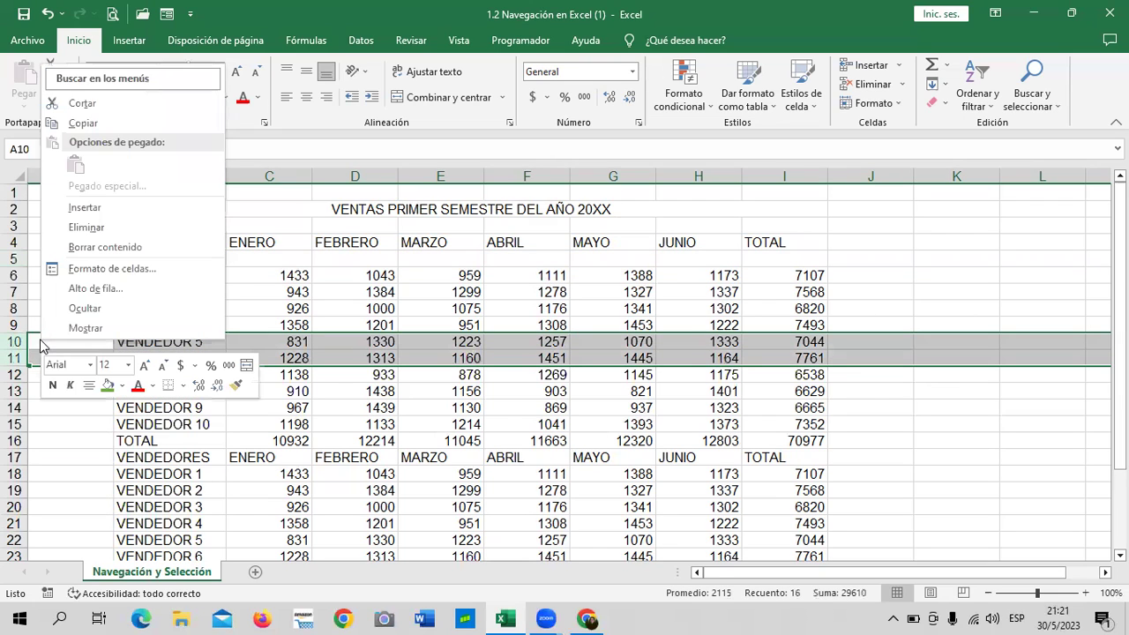
left_click(95, 206)
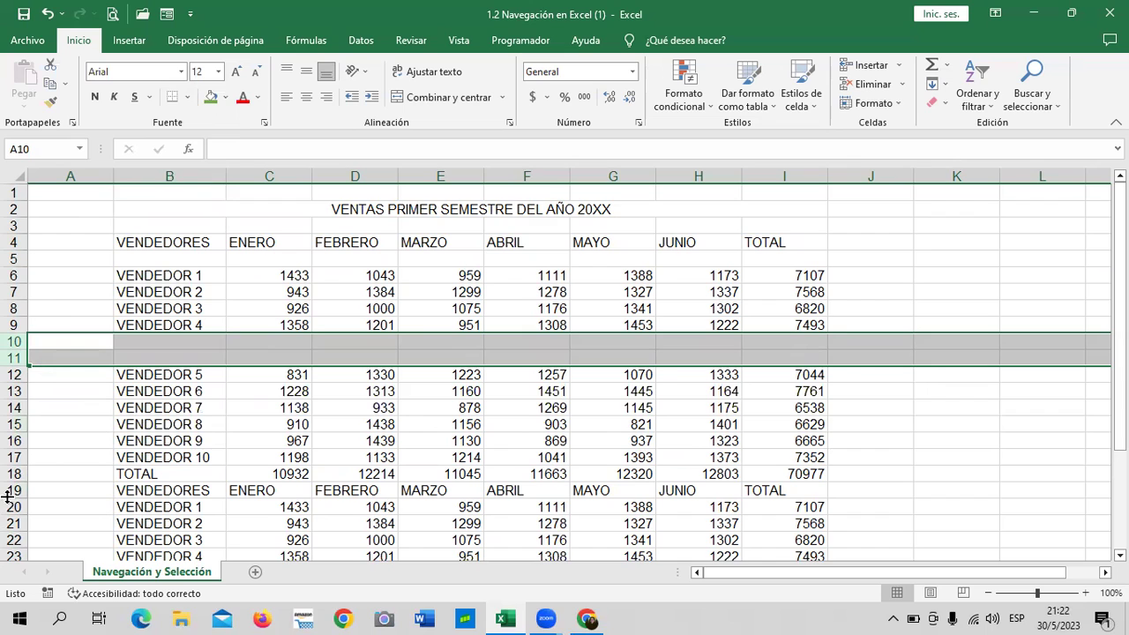
scroll(53, 462, "down", 1)
left_click(8, 376)
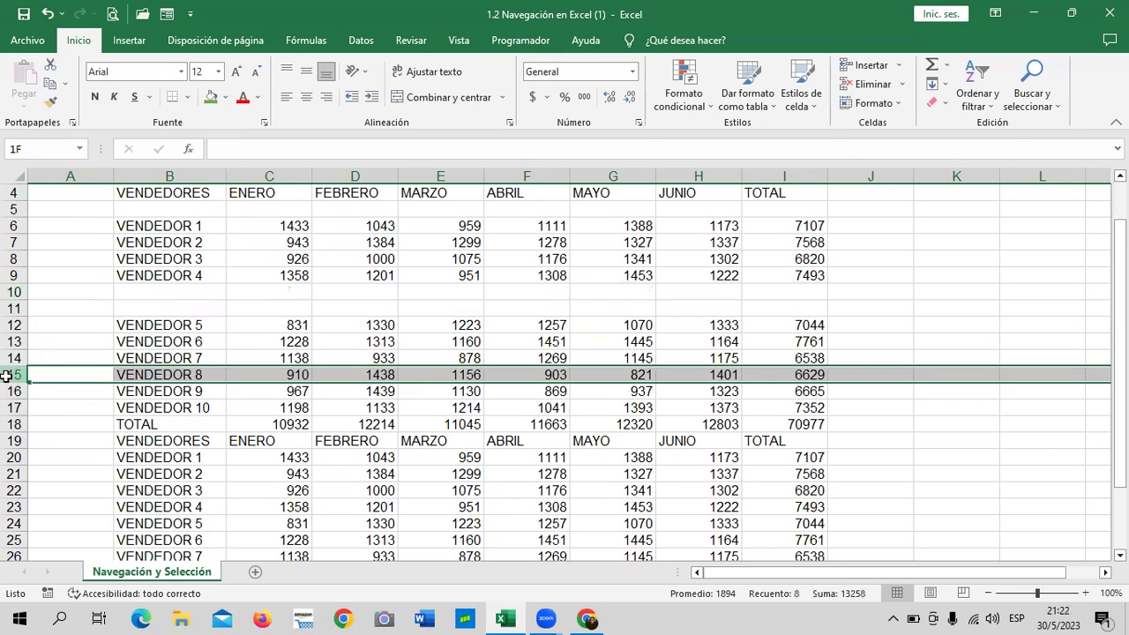
right_click(4, 379)
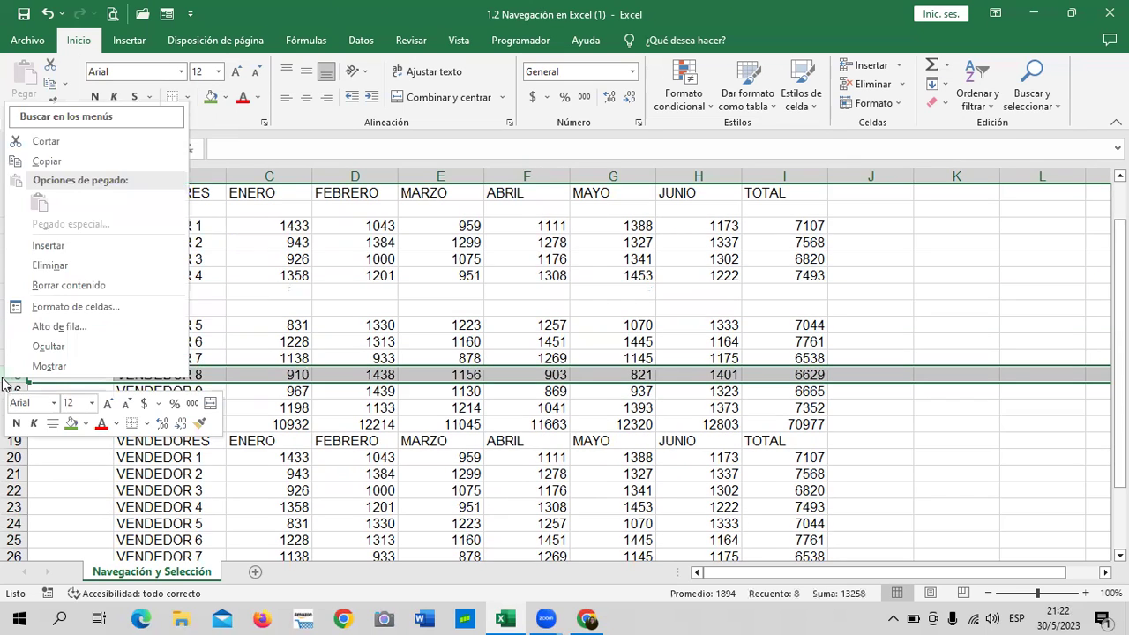
left_click(49, 246)
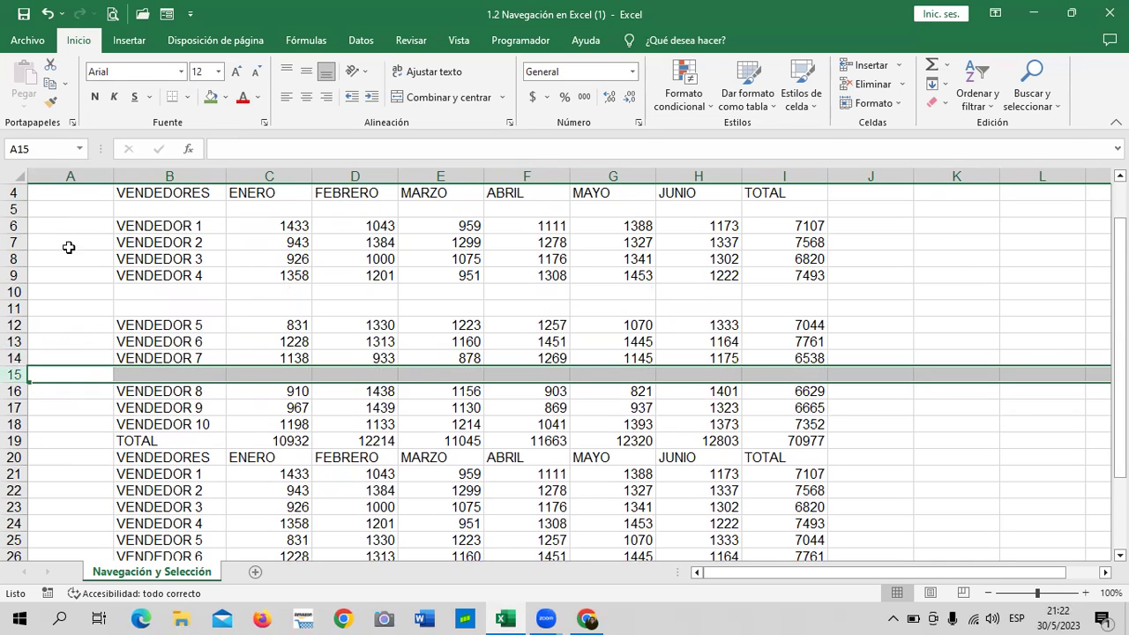
scroll(110, 450, "down", 2)
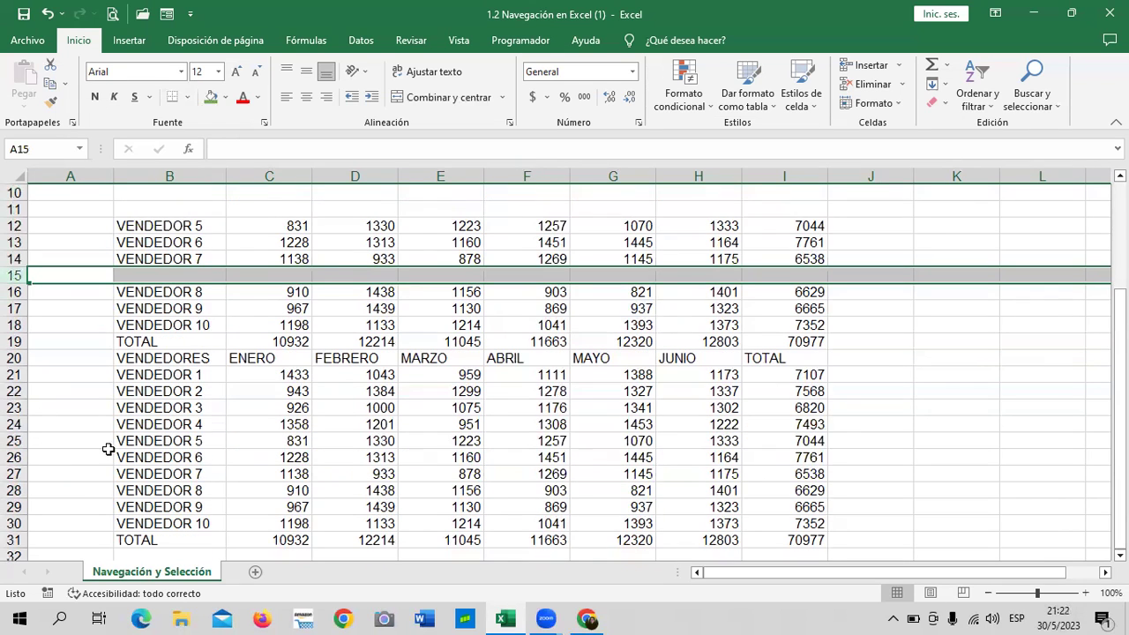
left_click(14, 391)
right_click(13, 392)
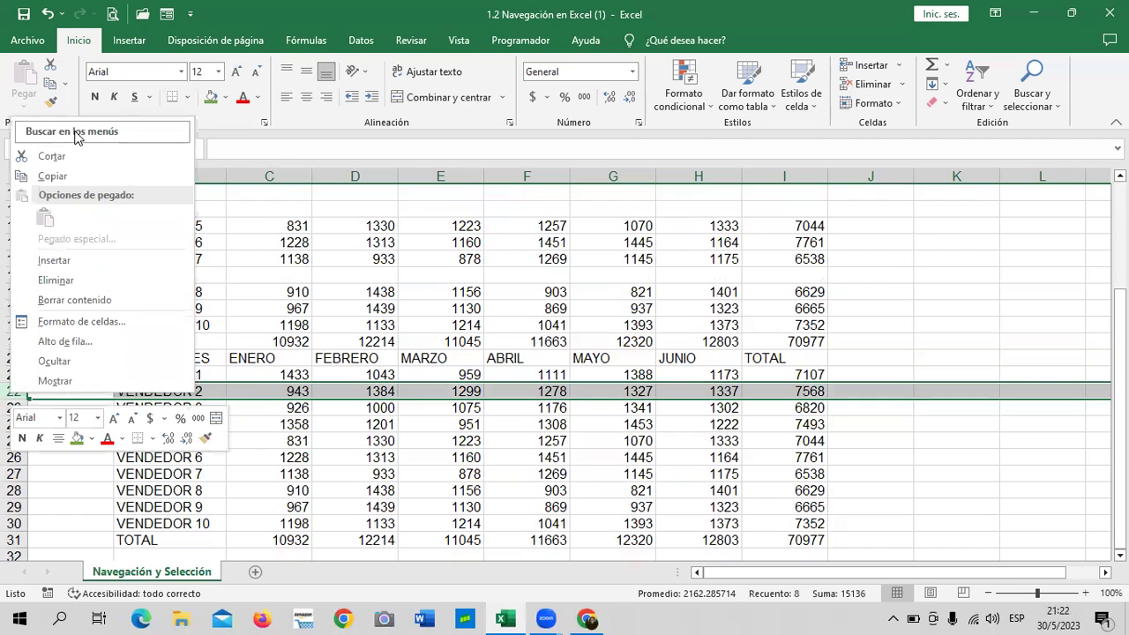
left_click(76, 260)
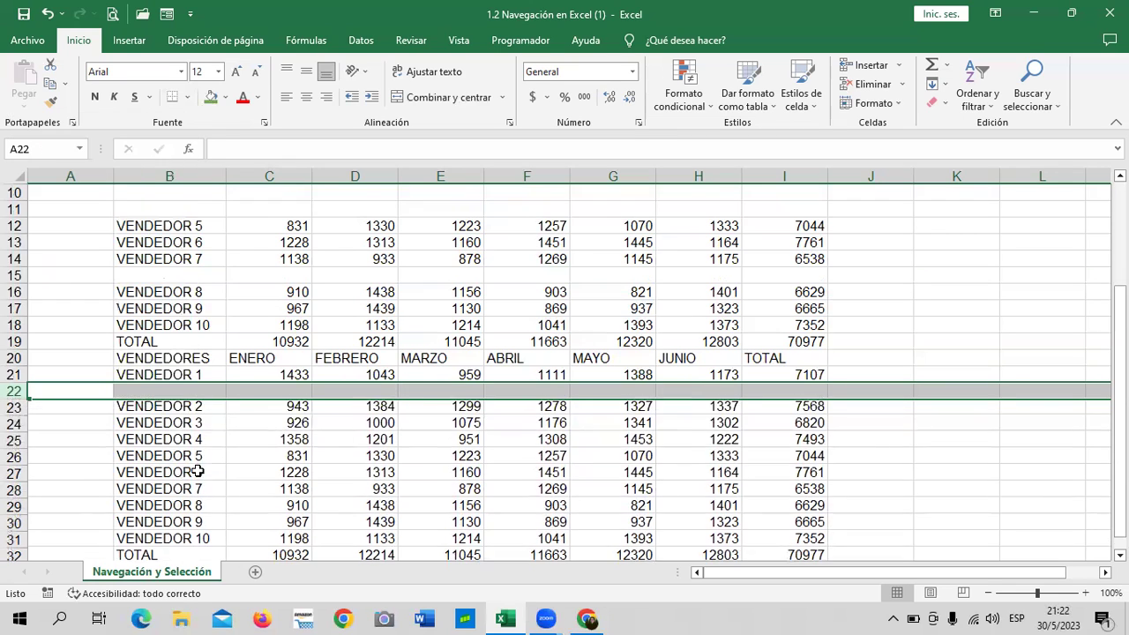
scroll(198, 469, "down", 1)
scroll(198, 468, "down", 2)
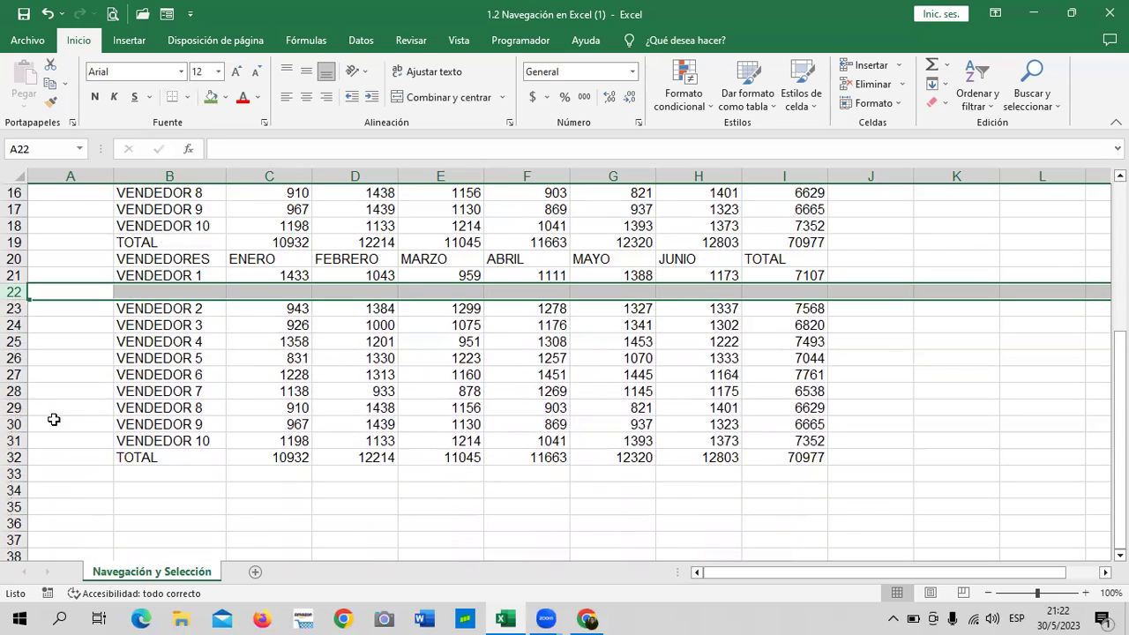
left_click(13, 390)
right_click(13, 391)
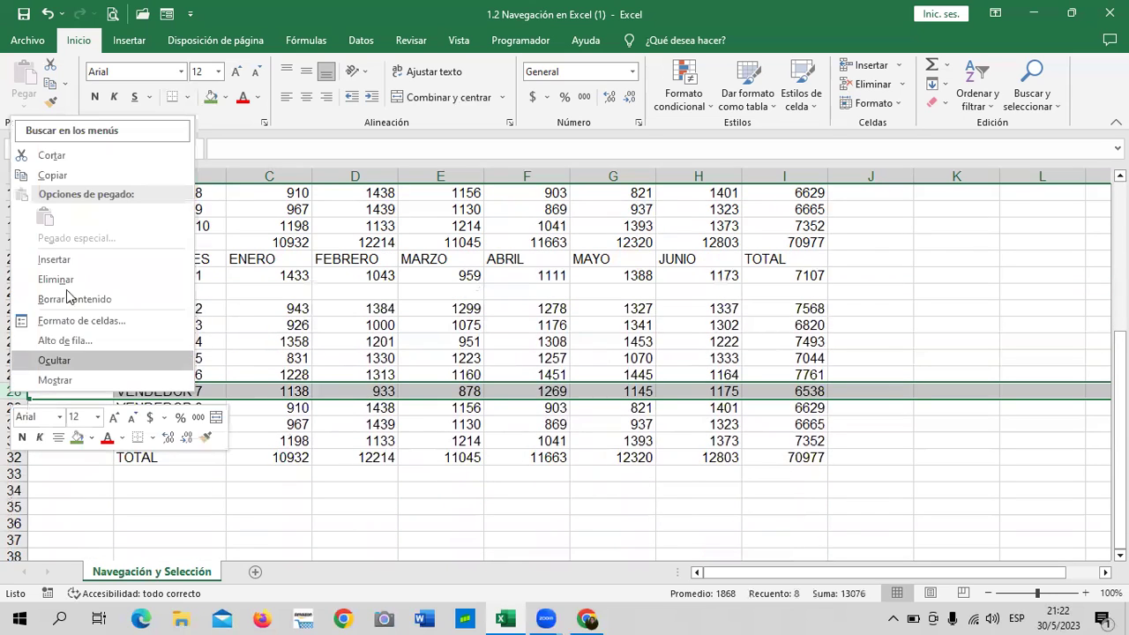
key("Escape")
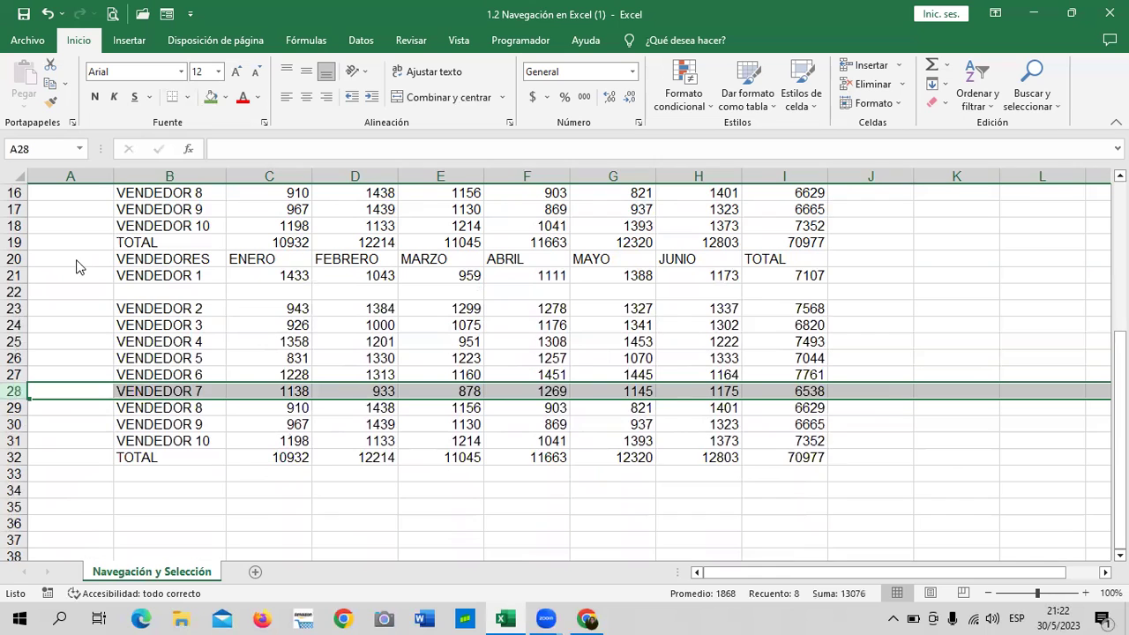
left_click(911, 477)
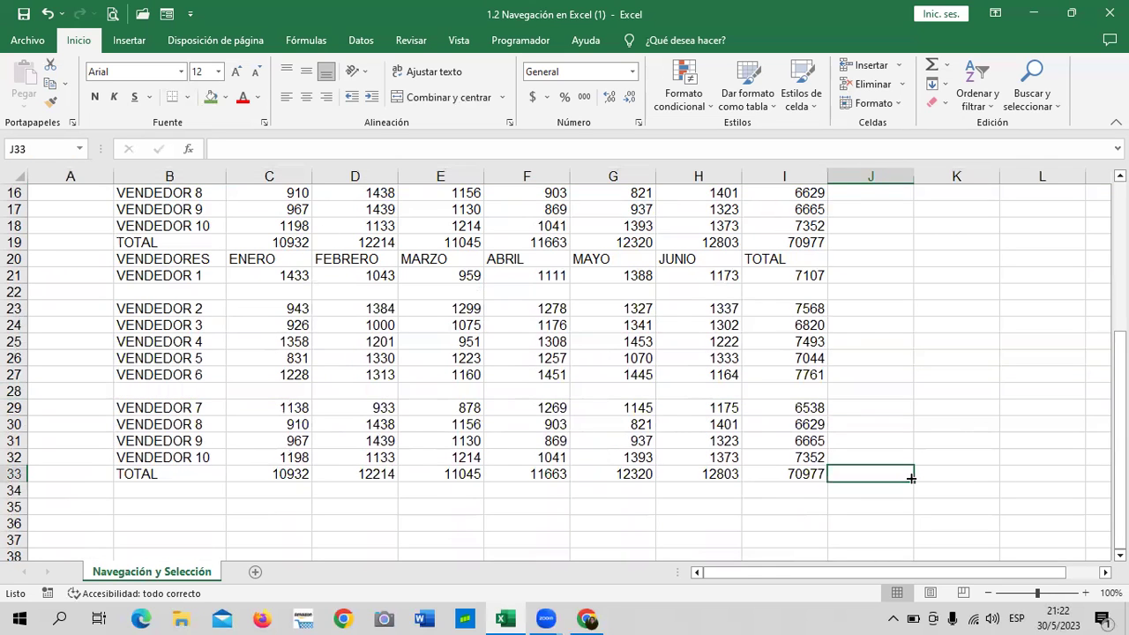
scroll(889, 468, "up", 2)
scroll(879, 466, "up", 2)
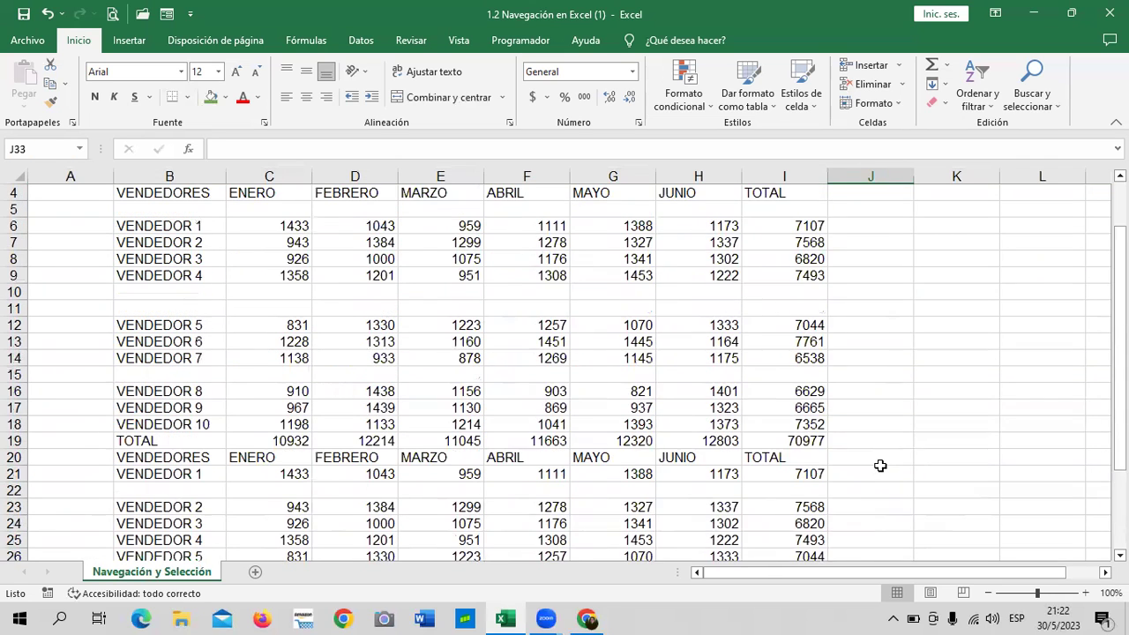
scroll(880, 465, "down", 1)
scroll(871, 466, "down", 2)
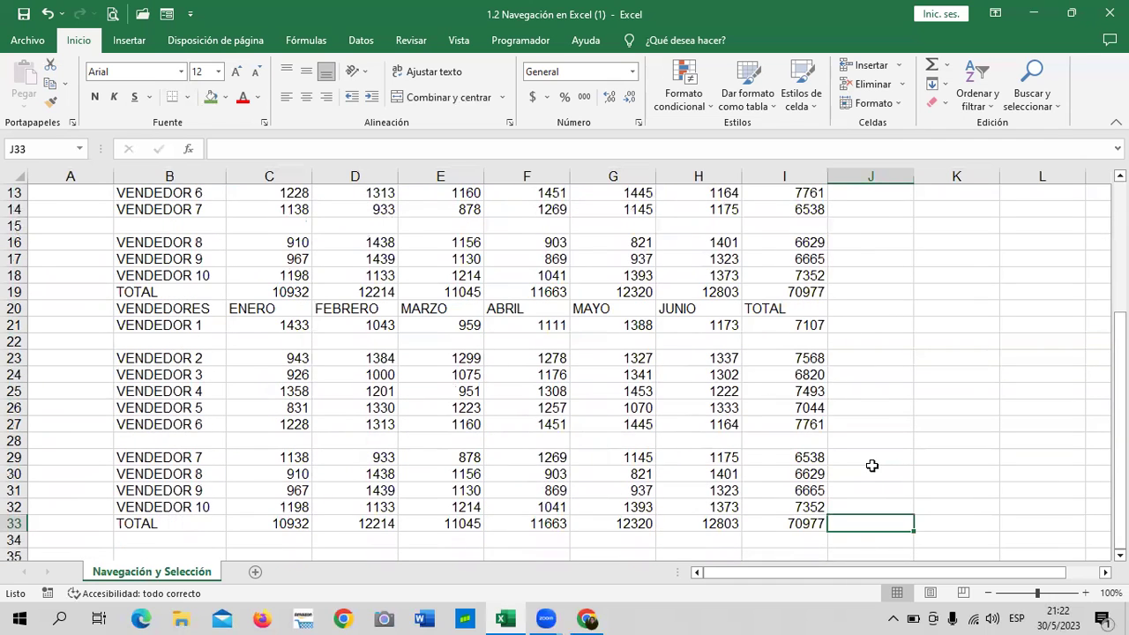
scroll(852, 475, "up", 1)
scroll(852, 476, "up", 1)
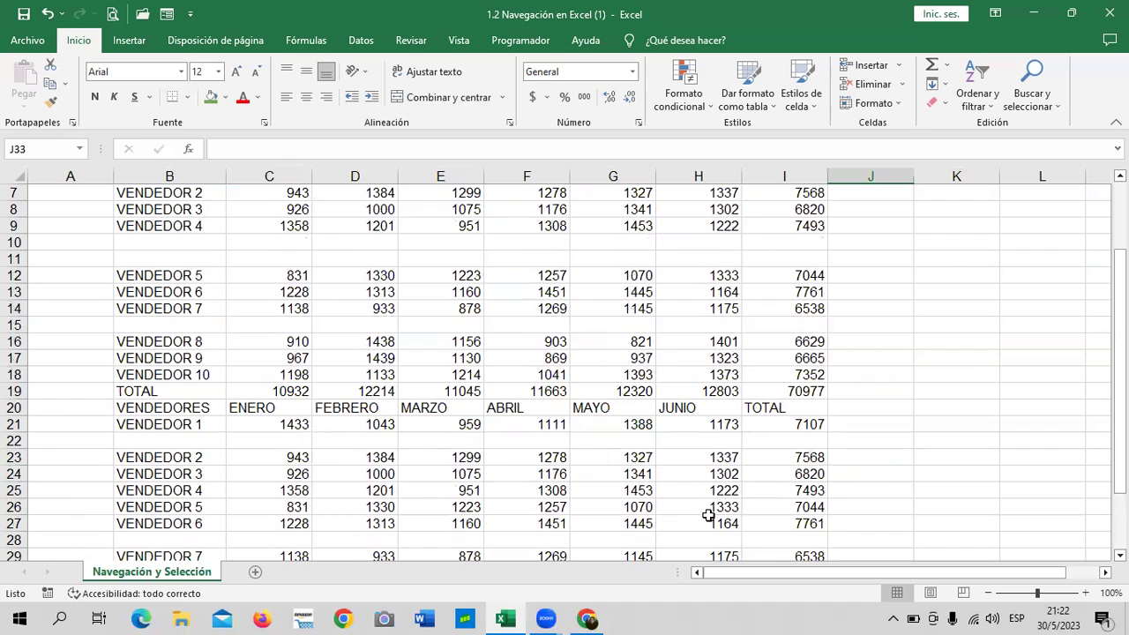
scroll(690, 506, "up", 2)
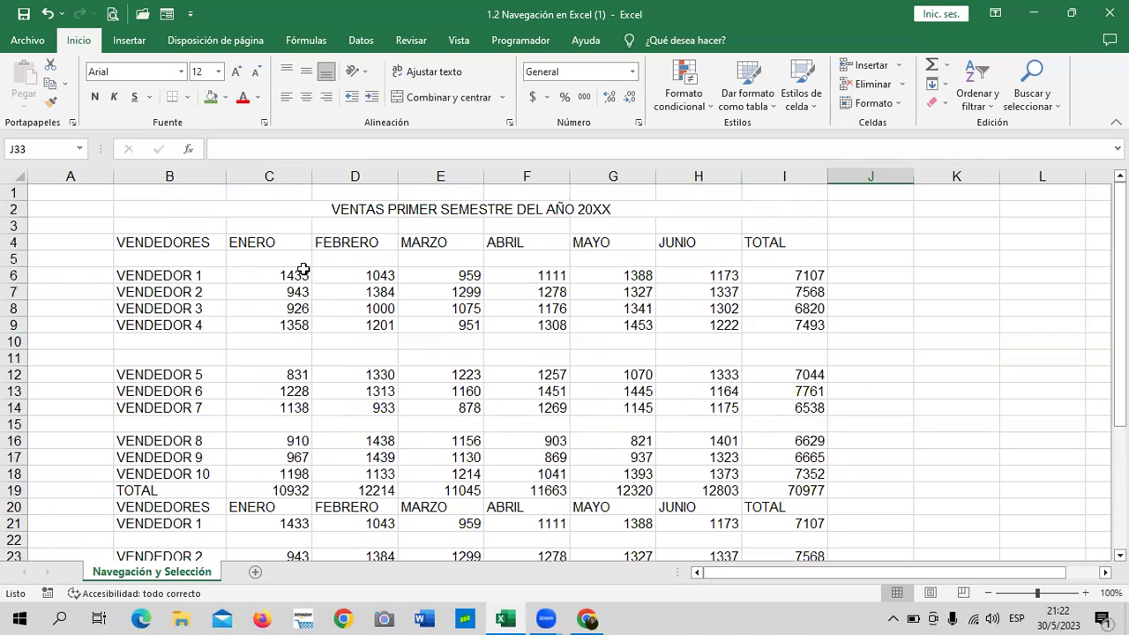
left_click(14, 257)
scroll(253, 313, "down", 4)
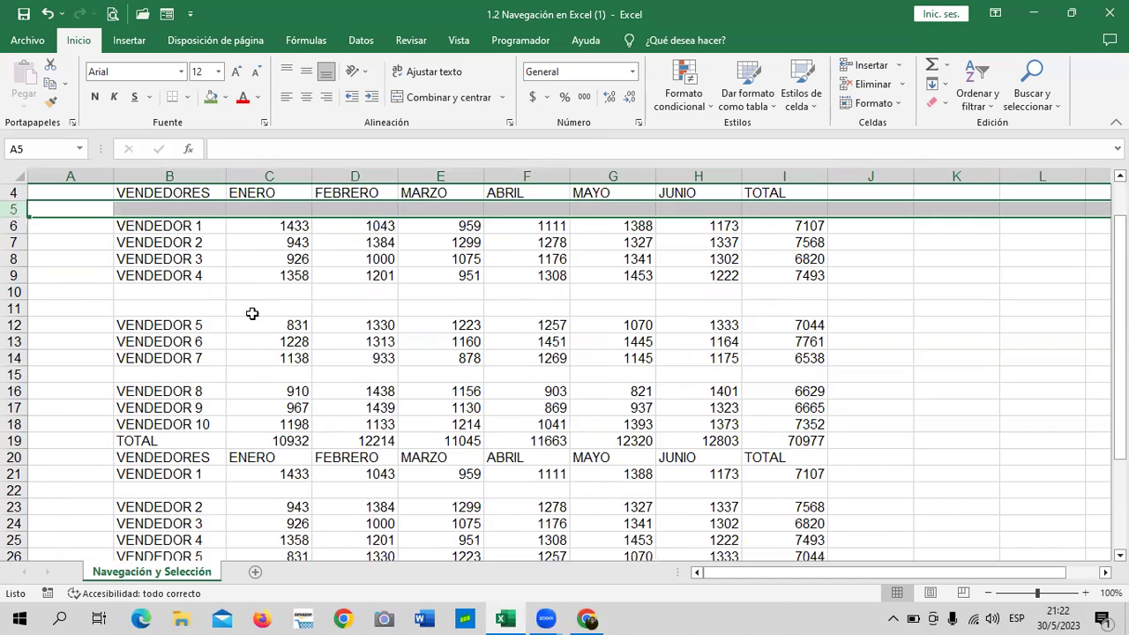
scroll(252, 313, "down", 1)
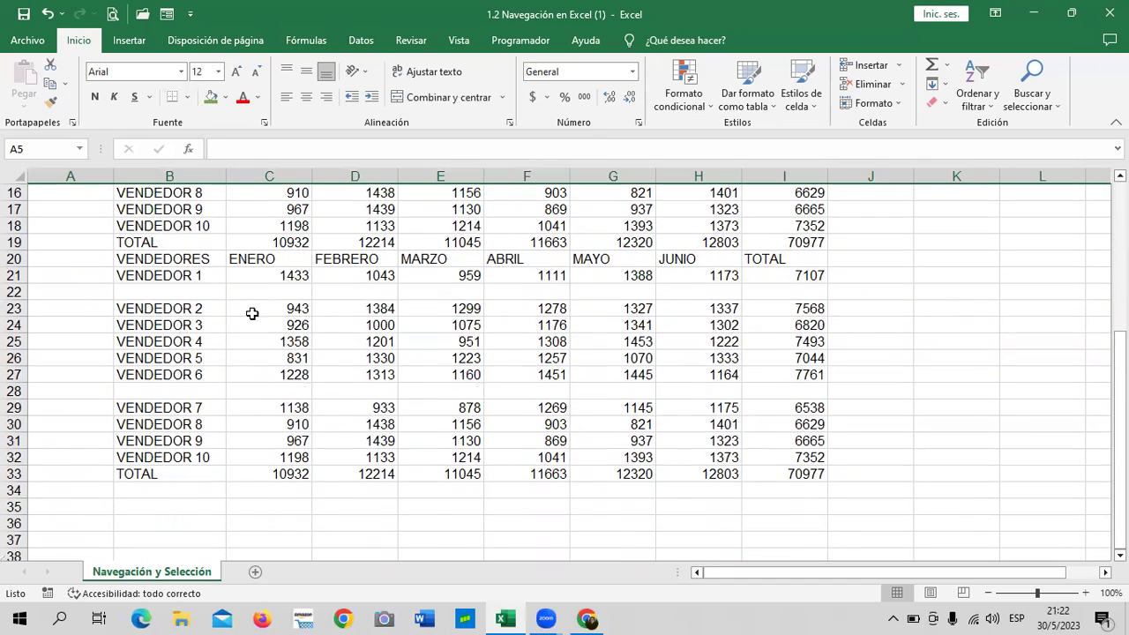
scroll(307, 335, "up", 1)
scroll(353, 380, "up", 1)
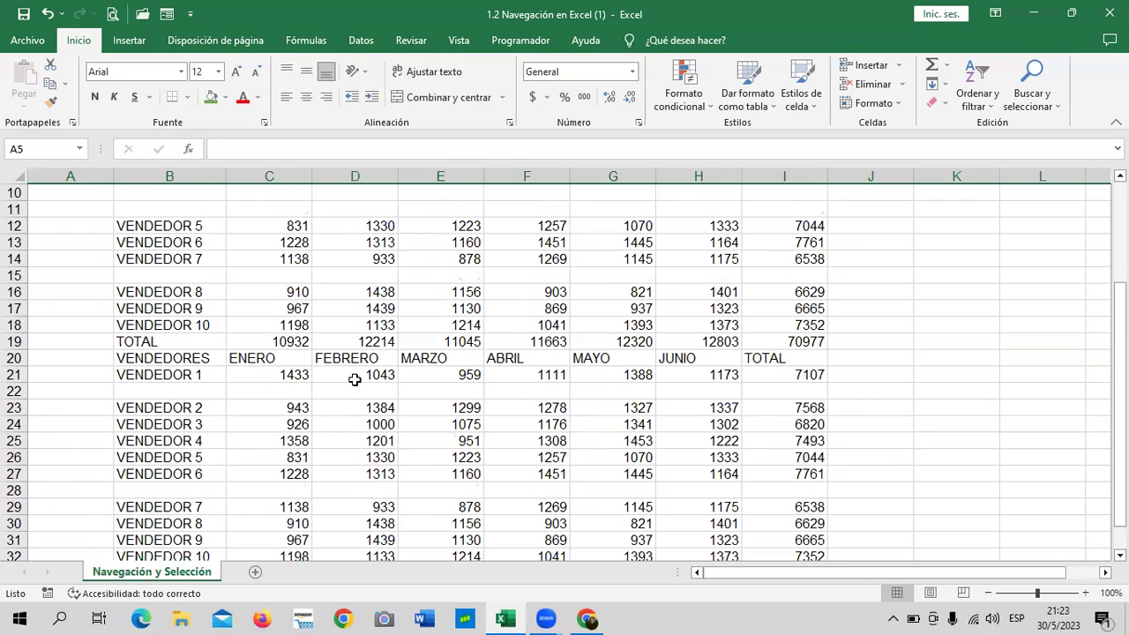
left_click(14, 274)
right_click(14, 274)
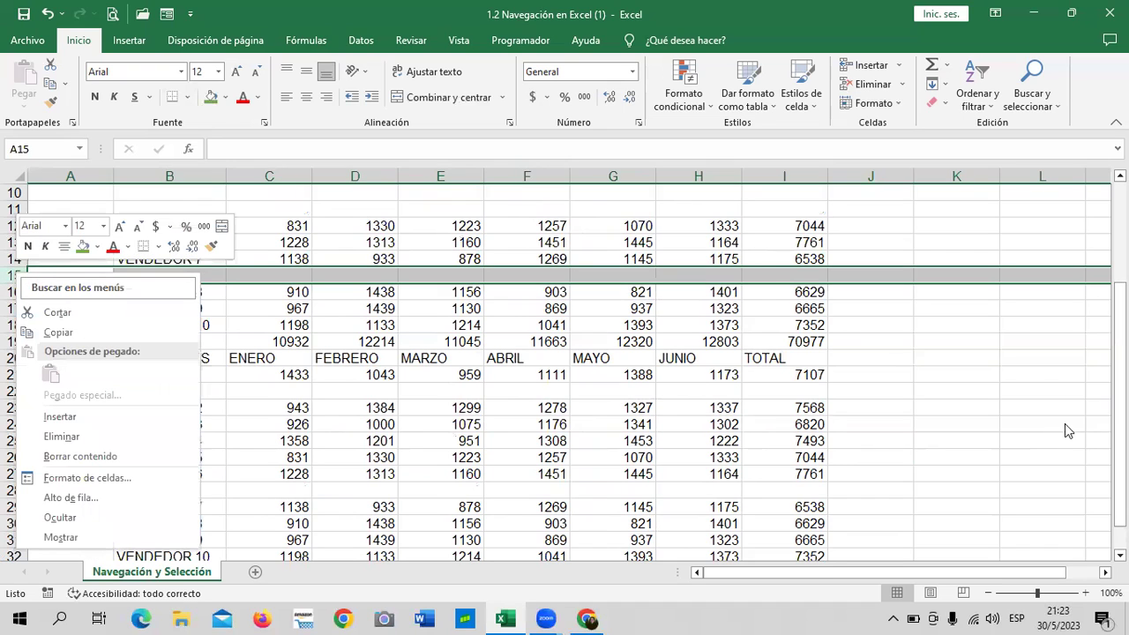
left_click(863, 310)
left_click(863, 310)
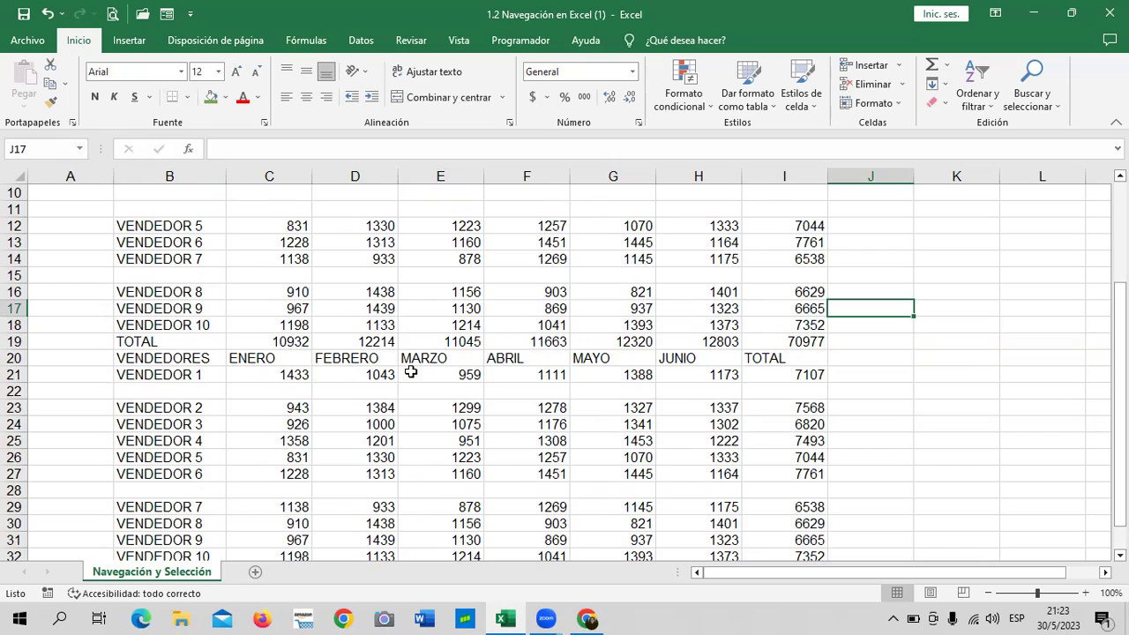
scroll(411, 373, "down", 1)
scroll(411, 370, "down", 2)
scroll(411, 367, "up", 1)
scroll(412, 365, "up", 1)
scroll(411, 365, "up", 1)
scroll(410, 362, "up", 1)
scroll(410, 359, "up", 1)
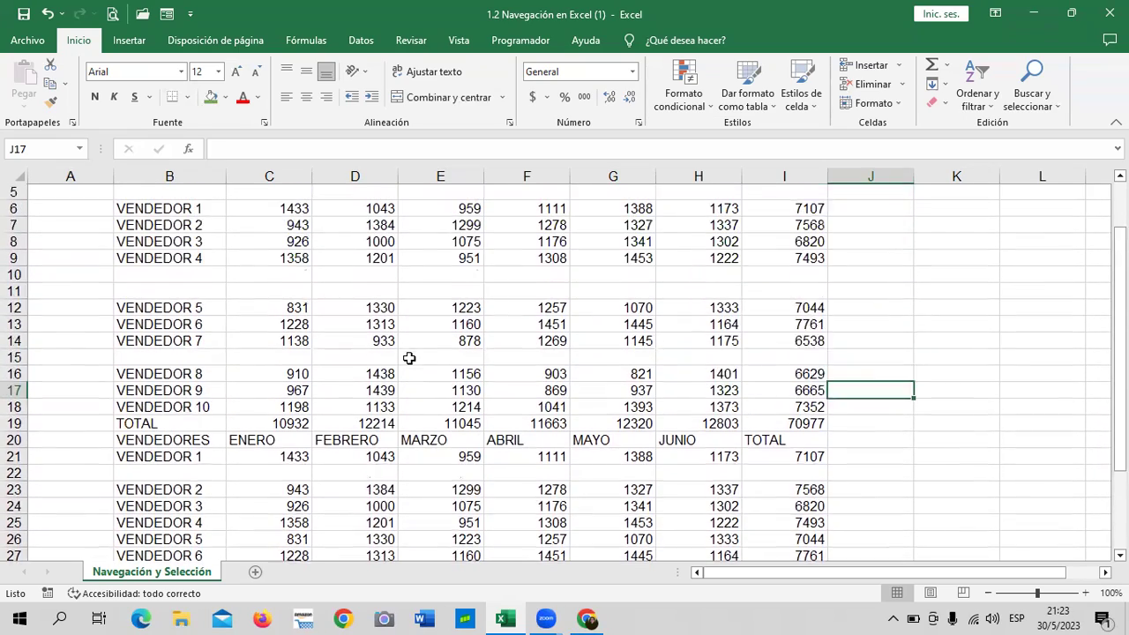
scroll(409, 358, "up", 1)
scroll(409, 358, "up", 1)
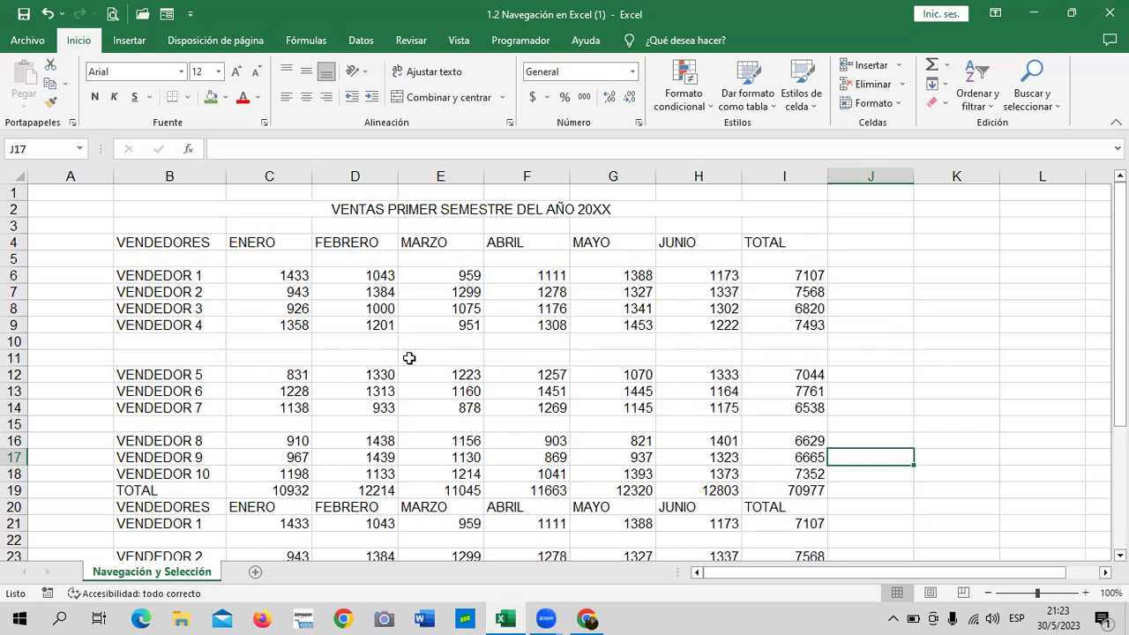
mouse_move(150, 241)
left_mouse_down()
mouse_move(686, 368)
mouse_move(776, 498)
left_mouse_up()
left_click(927, 411)
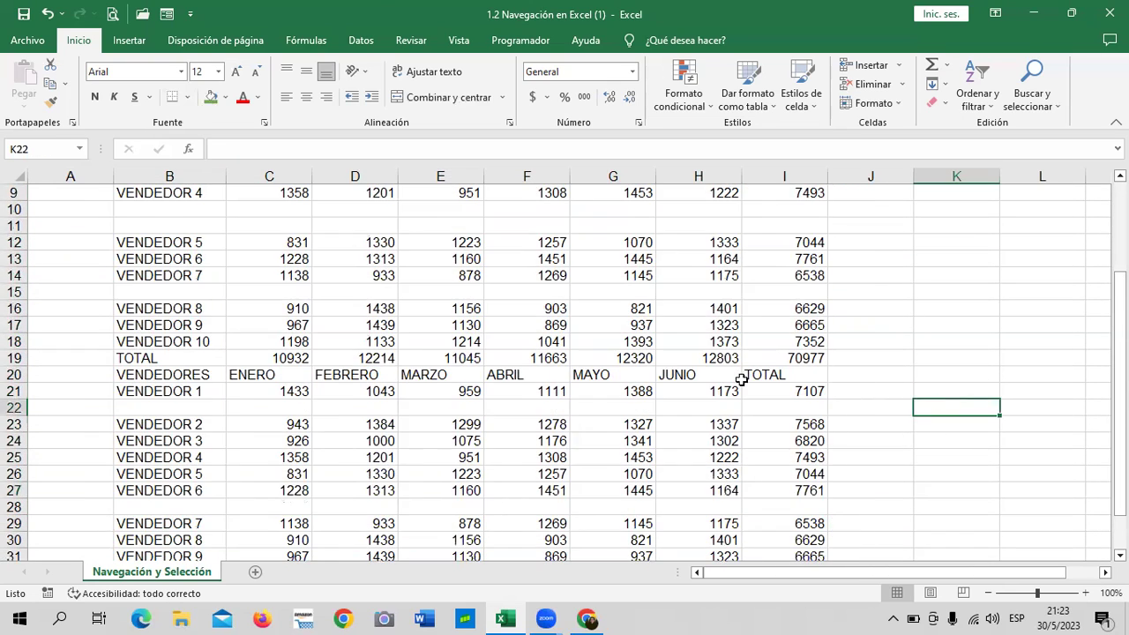
scroll(741, 379, "up", 3)
left_click(140, 241)
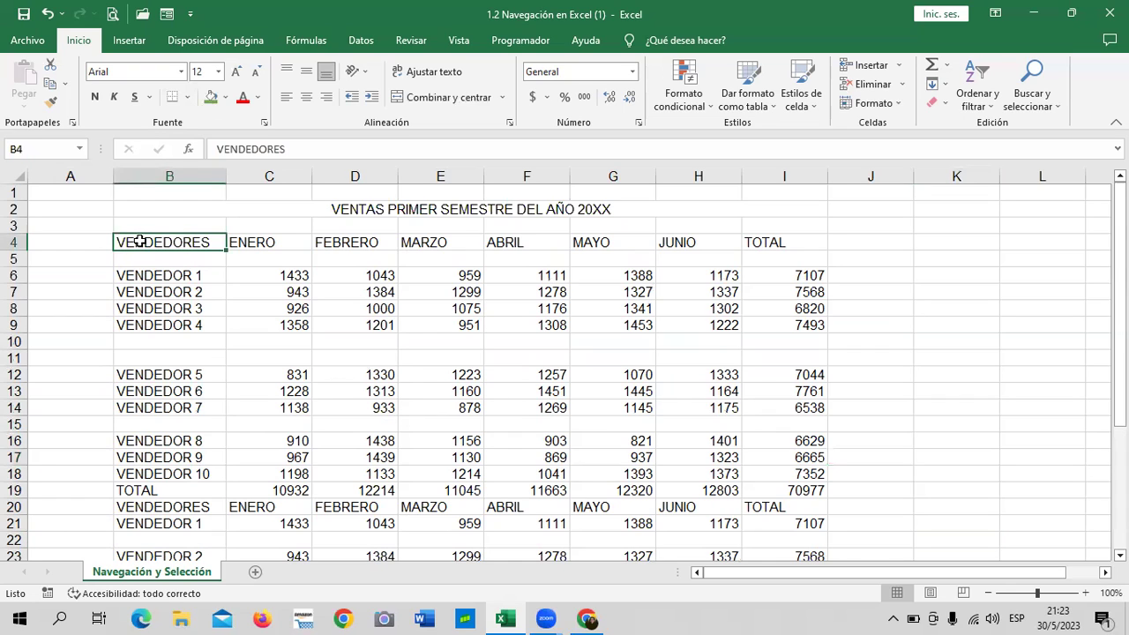
key("ctrl+shift+Right")
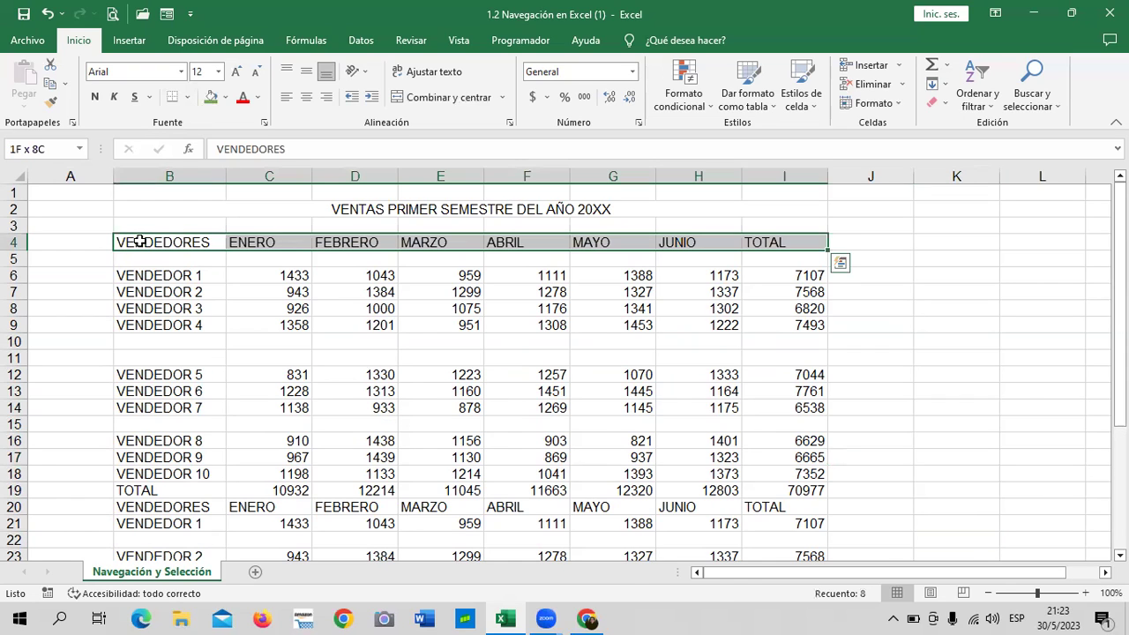
key("ctrl+shift+Down")
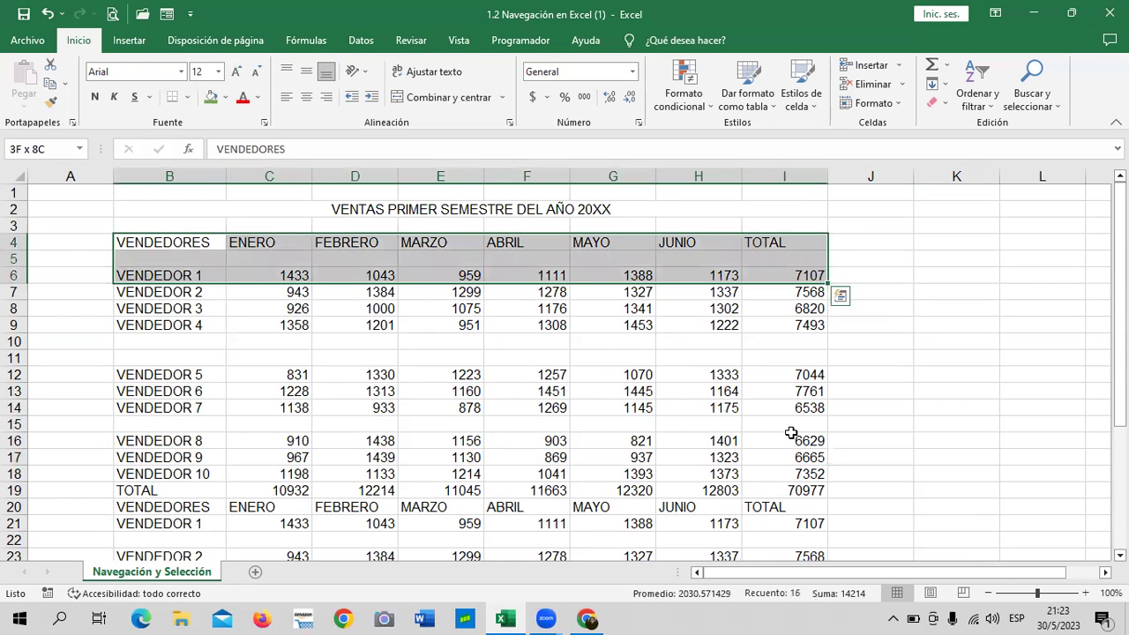
left_click_drag(953, 408, 954, 391)
left_click(154, 245)
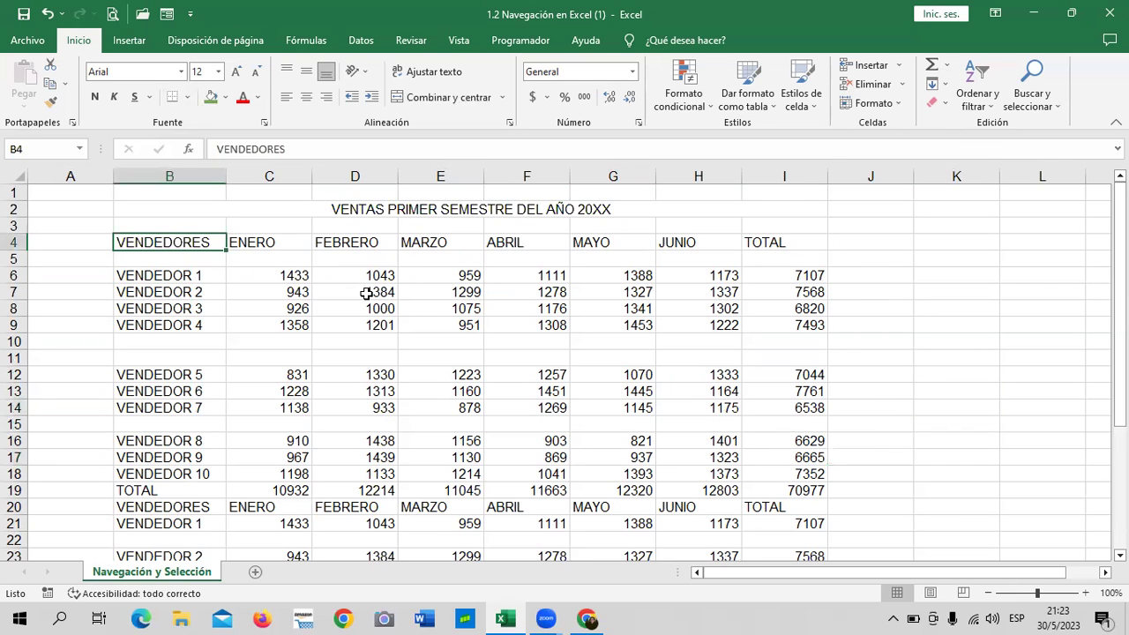
key("ctrl+shift+Right")
key("ctrl+shift+Down")
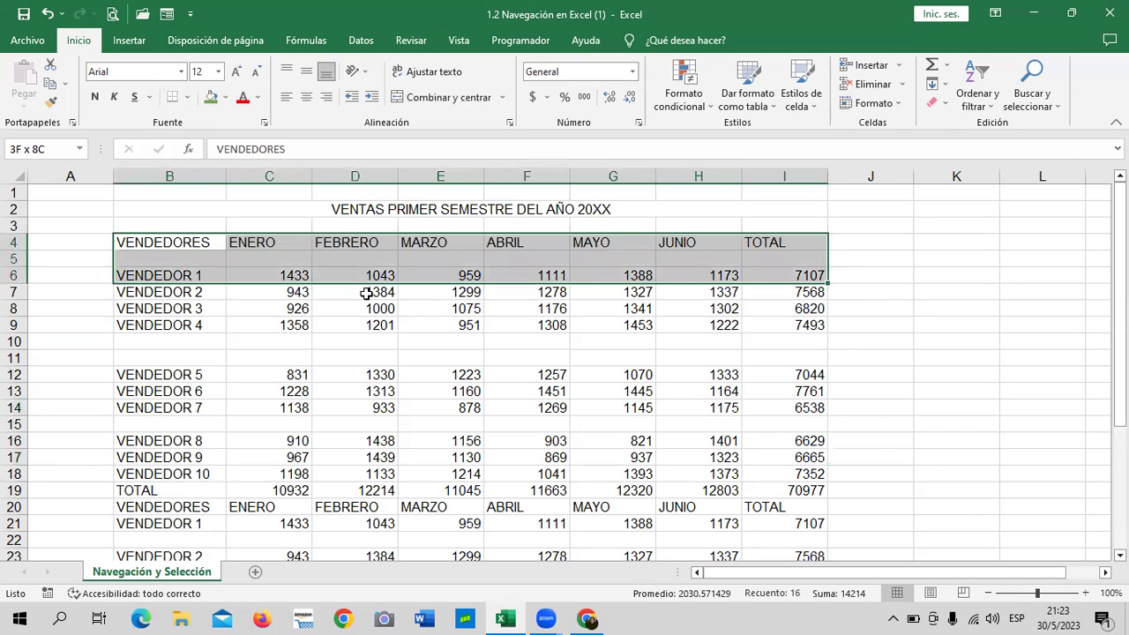
key("ctrl+shift+Down")
key("ctrl+shift+Down")
key("ctrl+shift+Down")
key("ctrl+shift+Down")
key("ctrl+shift+Down")
key("ctrl+shift+Down")
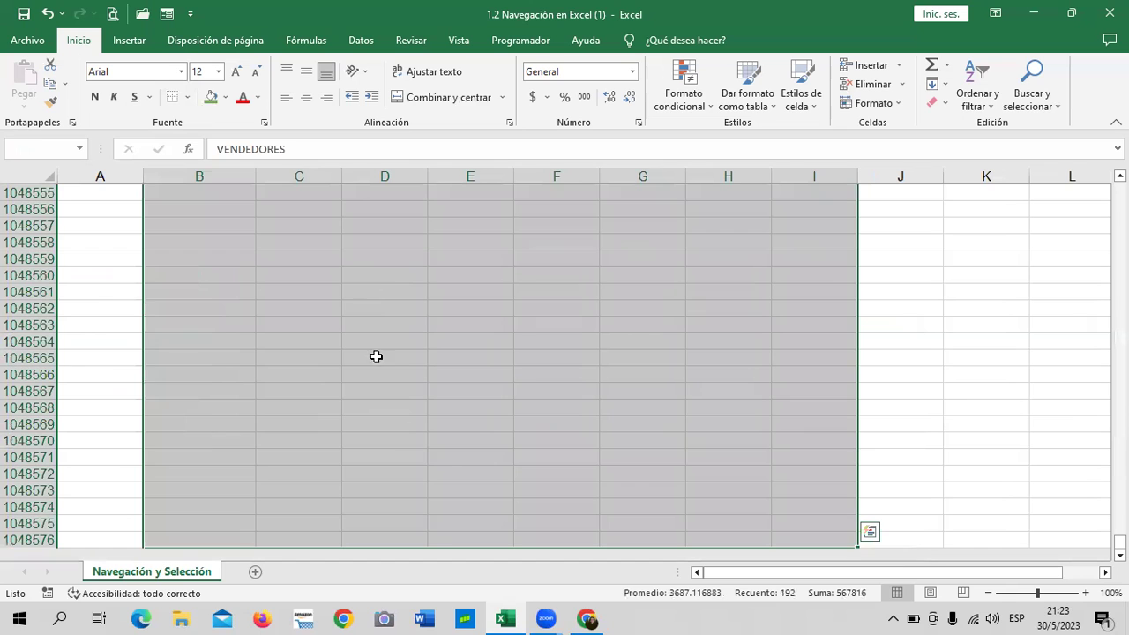
left_click(962, 358)
scroll(529, 458, "up", 12)
scroll(460, 466, "up", 6)
scroll(590, 449, "up", 5)
scroll(582, 447, "up", 11)
scroll(582, 446, "up", 2)
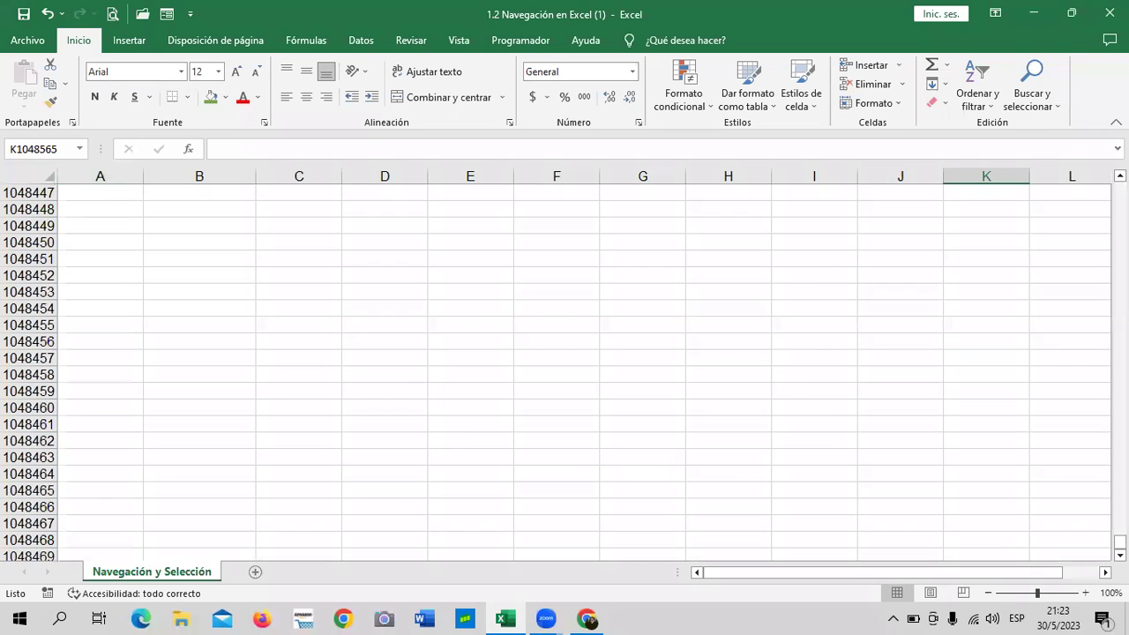
left_click(67, 146)
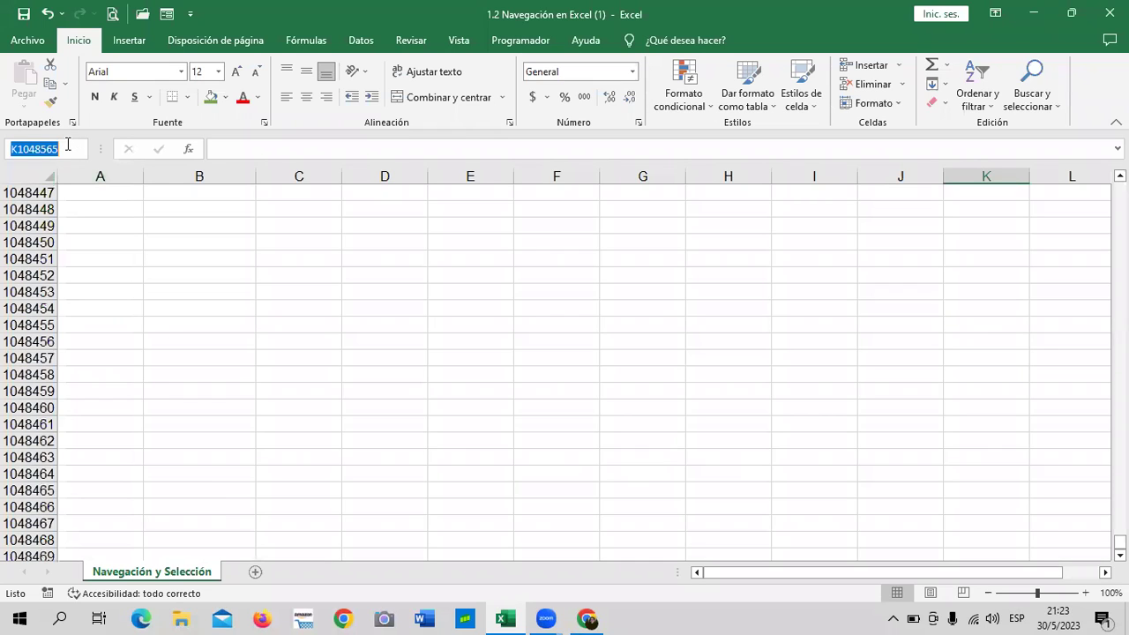
key("BackSpace")
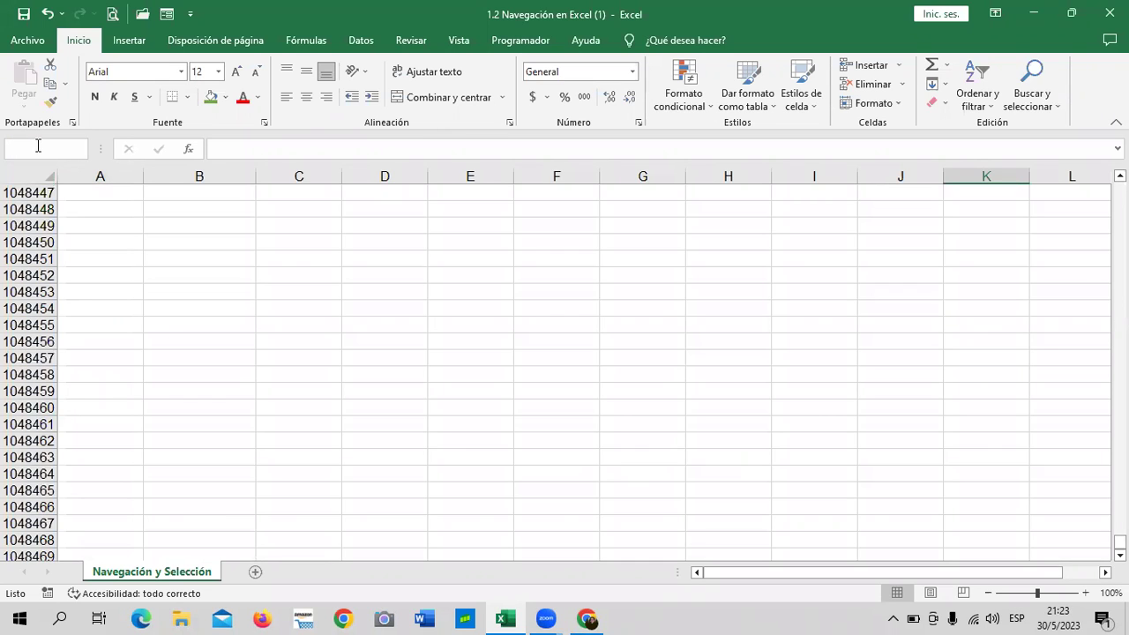
type("A1")
key("Return")
type("}")
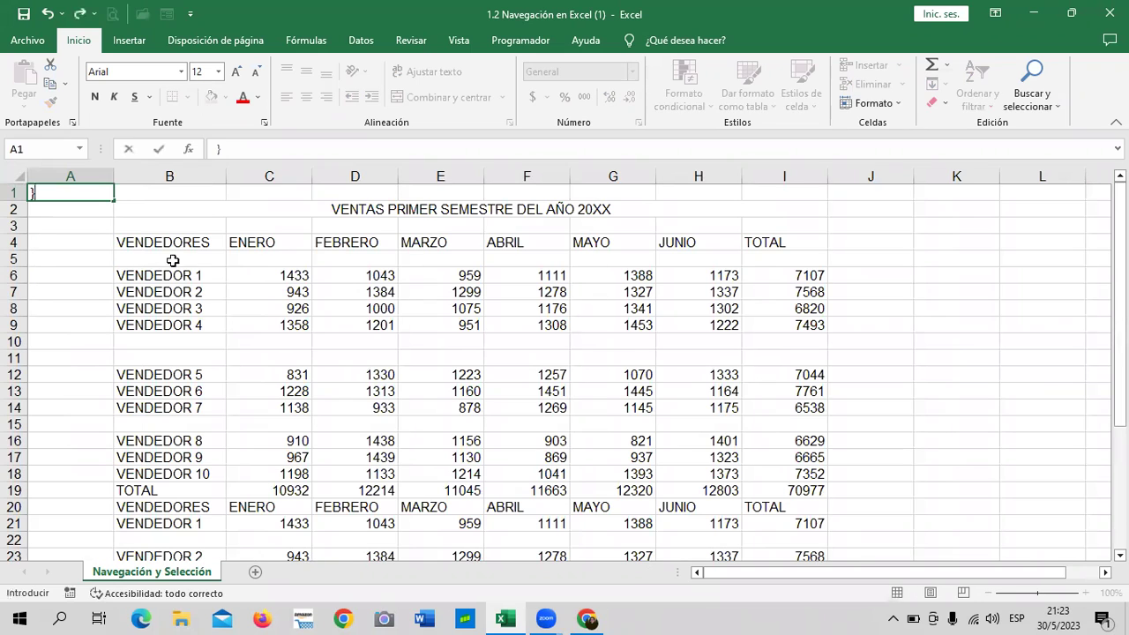
left_click(147, 247)
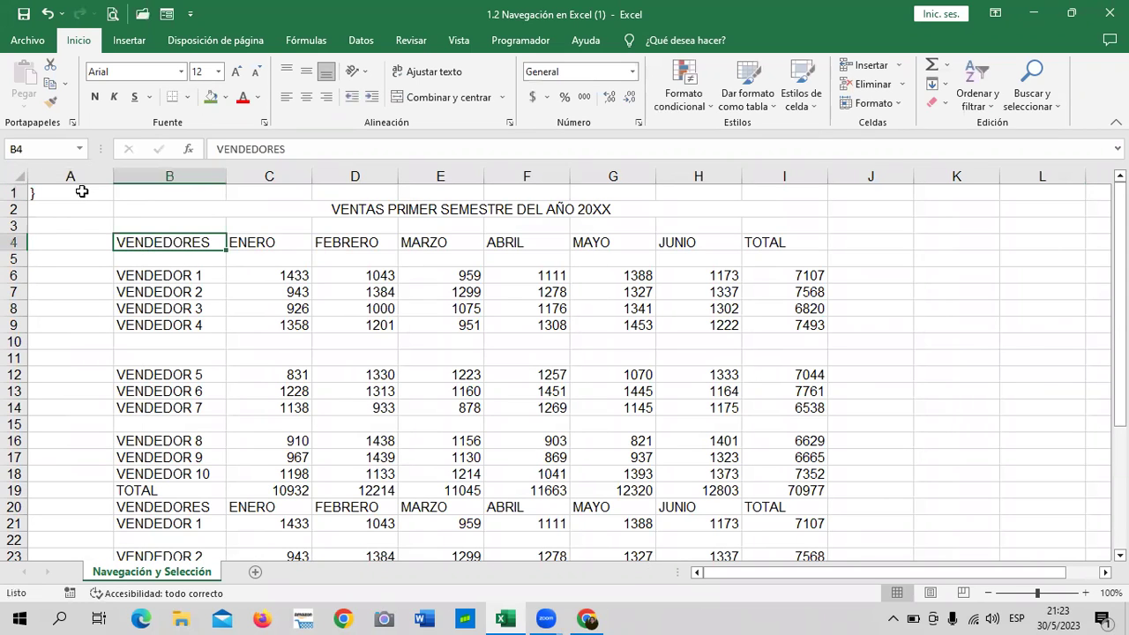
left_click(80, 192)
key("Delete")
left_click(222, 325)
- Select the range B4:I33 covering both tables and open Buscar y seleccionar
mouse_move(184, 247)
left_mouse_down()
mouse_move(794, 548)
mouse_move(805, 524)
left_mouse_up()
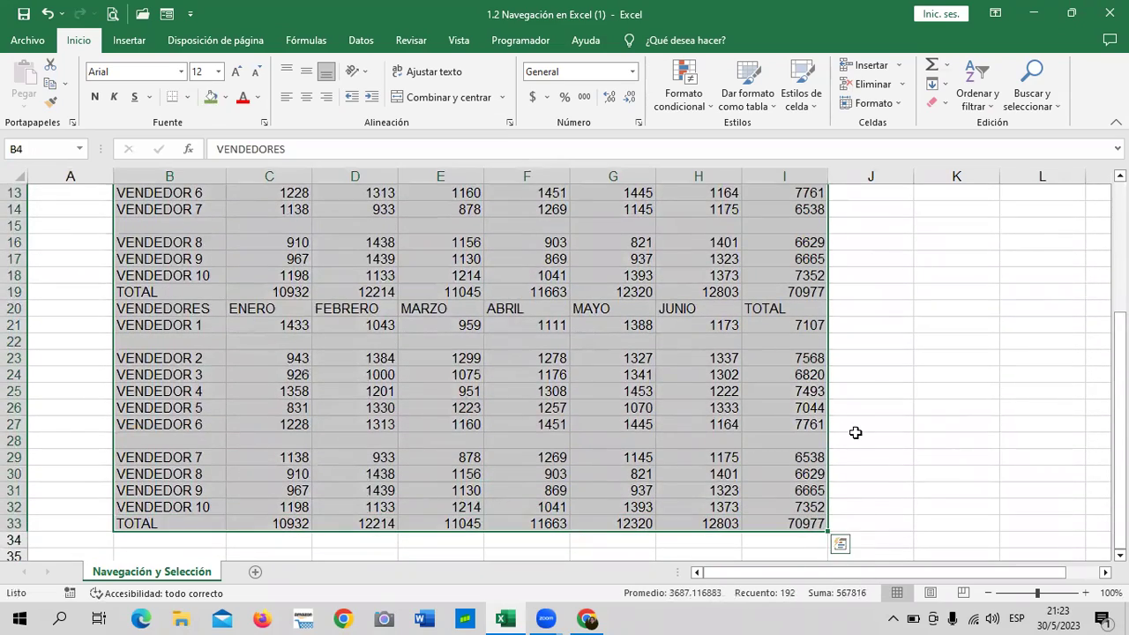
scroll(852, 440, "up", 4)
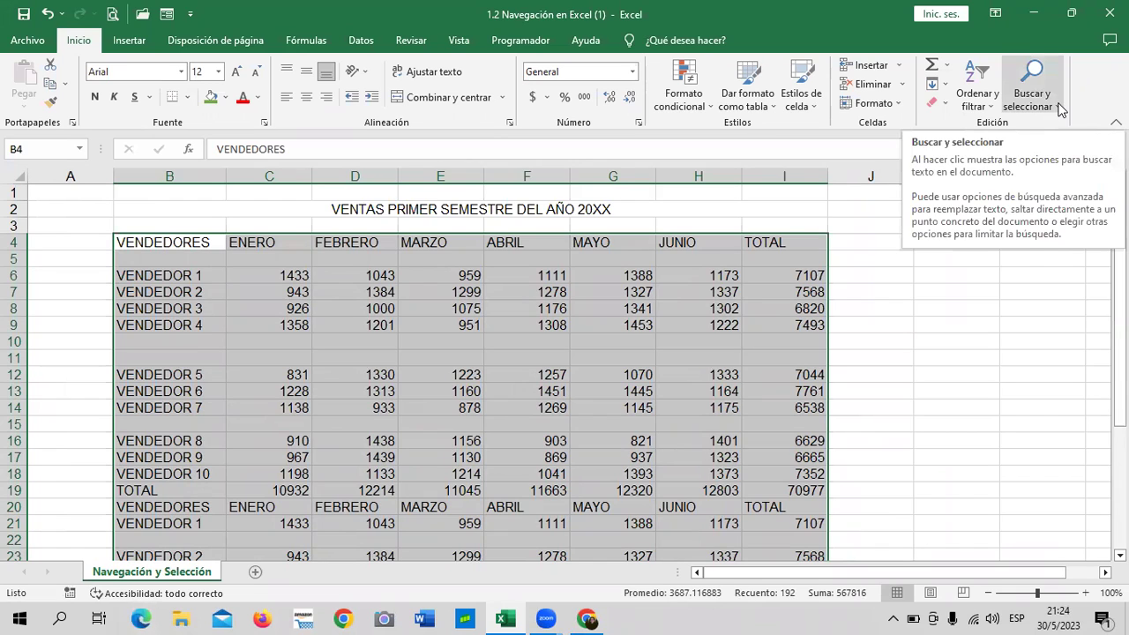
left_click(1061, 110)
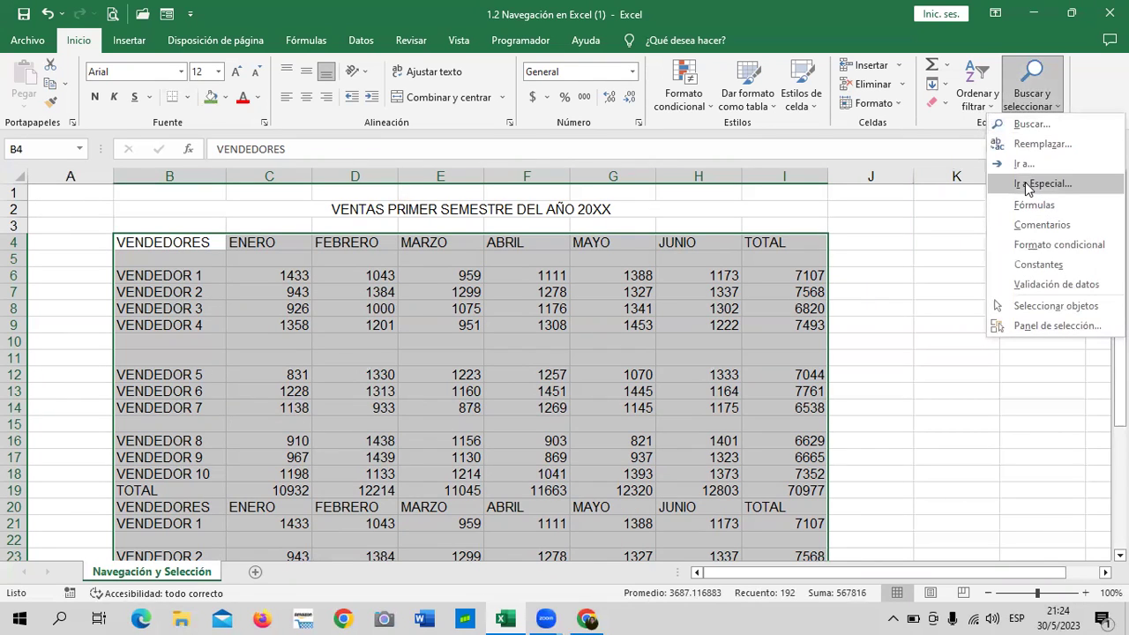
- In the Ir a Especial dialog over the sales tables, choose the Celdas en blanco option
left_click(1026, 187)
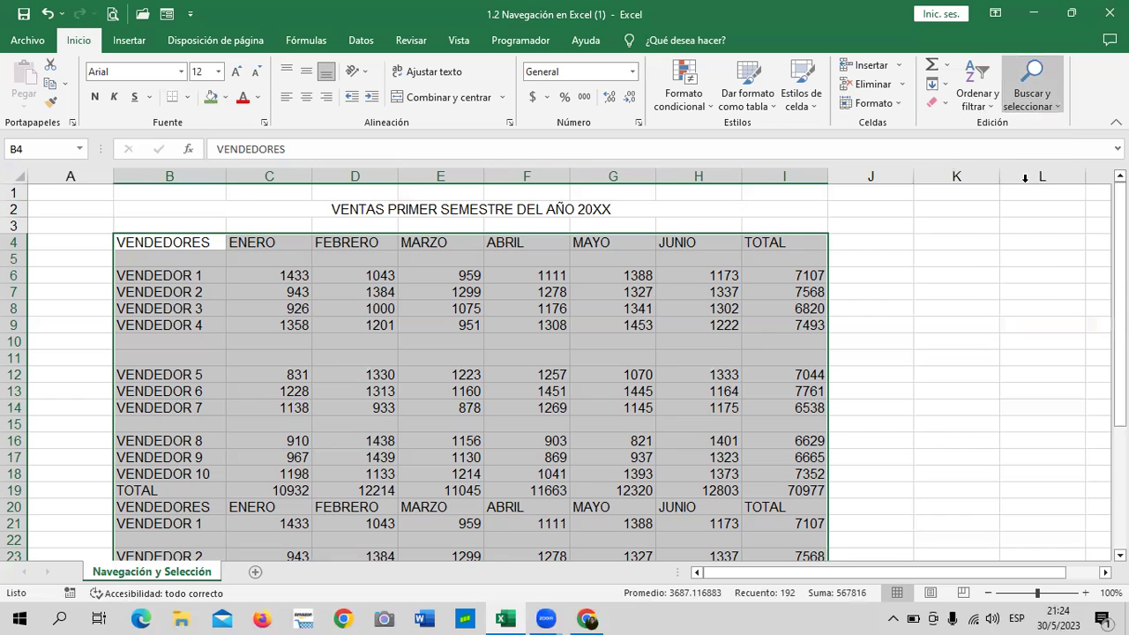
left_click_drag(889, 143, 711, 130)
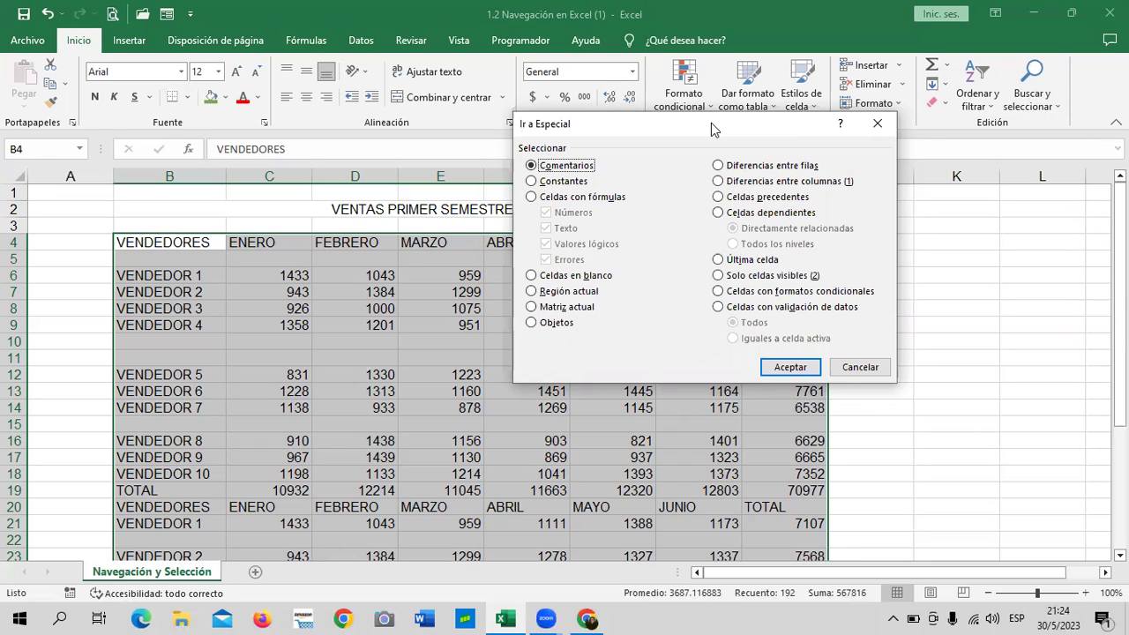
left_click(533, 281)
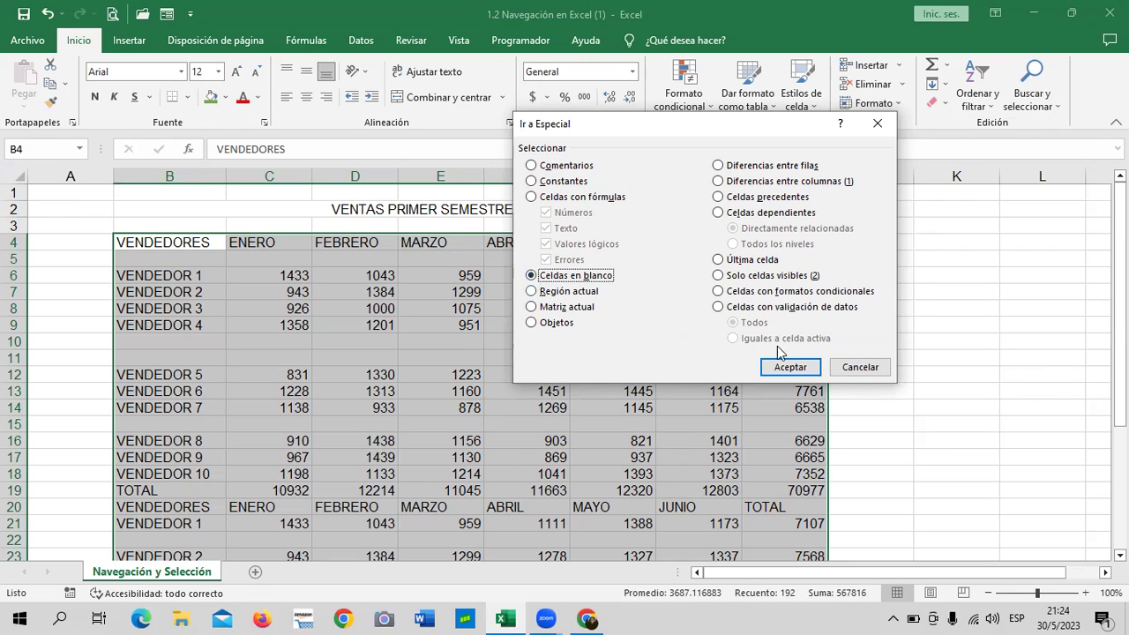
- Delete the entire rows of all blank cells so VENDEDOR 1–10 and TOTAL fill rows 5–15
left_click(790, 367)
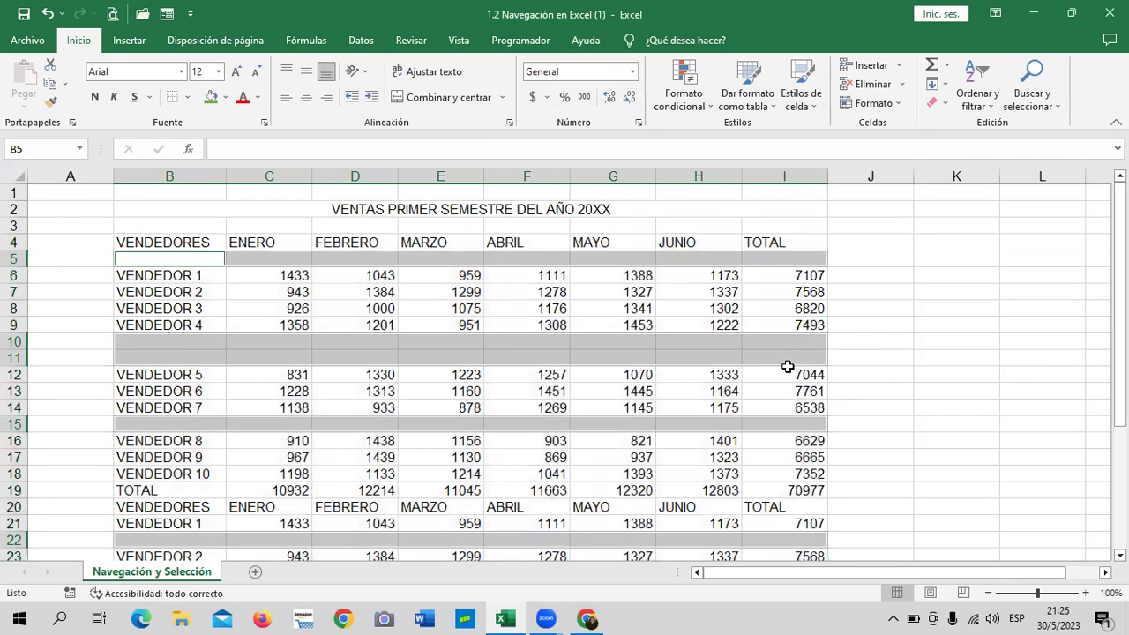
scroll(787, 366, "down", 1)
scroll(788, 366, "down", 1)
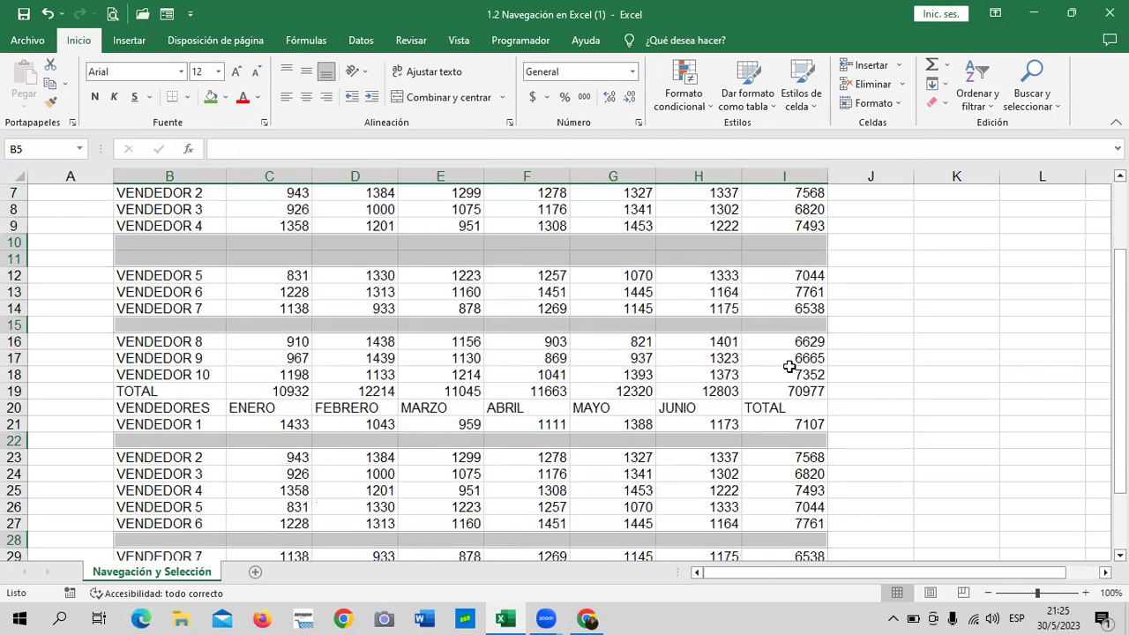
scroll(790, 366, "down", 2)
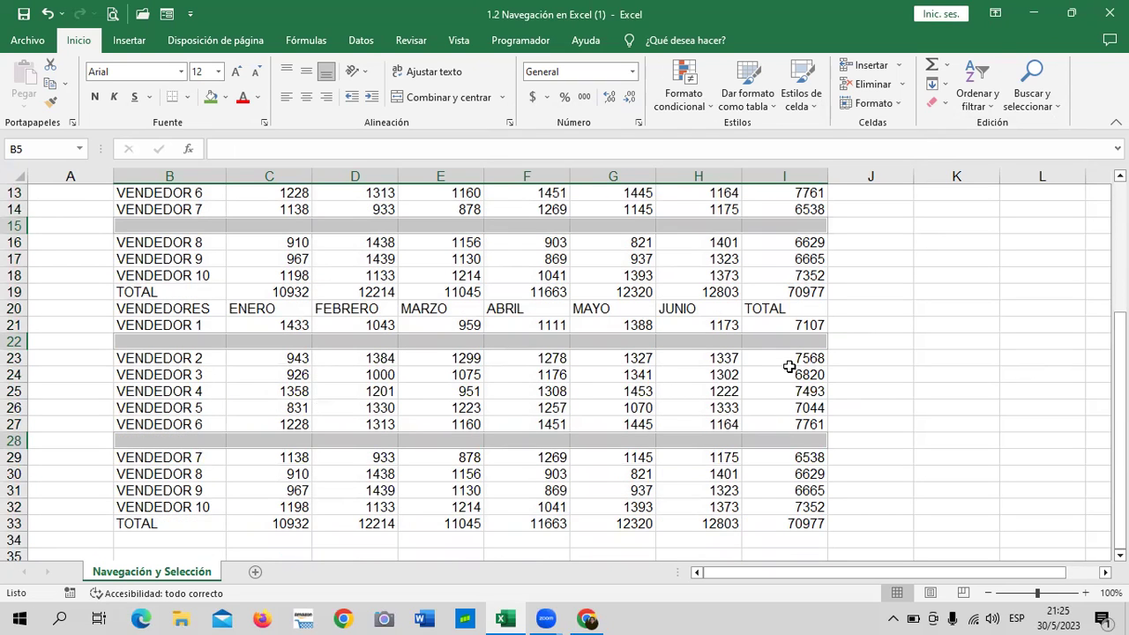
scroll(790, 366, "up", 2)
right_click(694, 257)
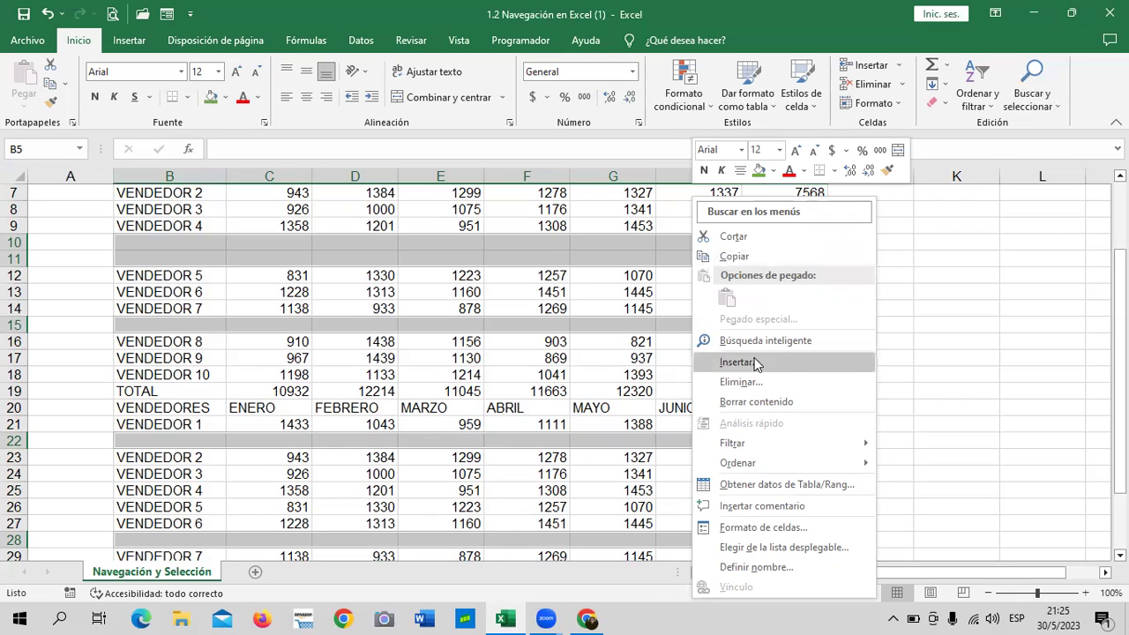
left_click(765, 380)
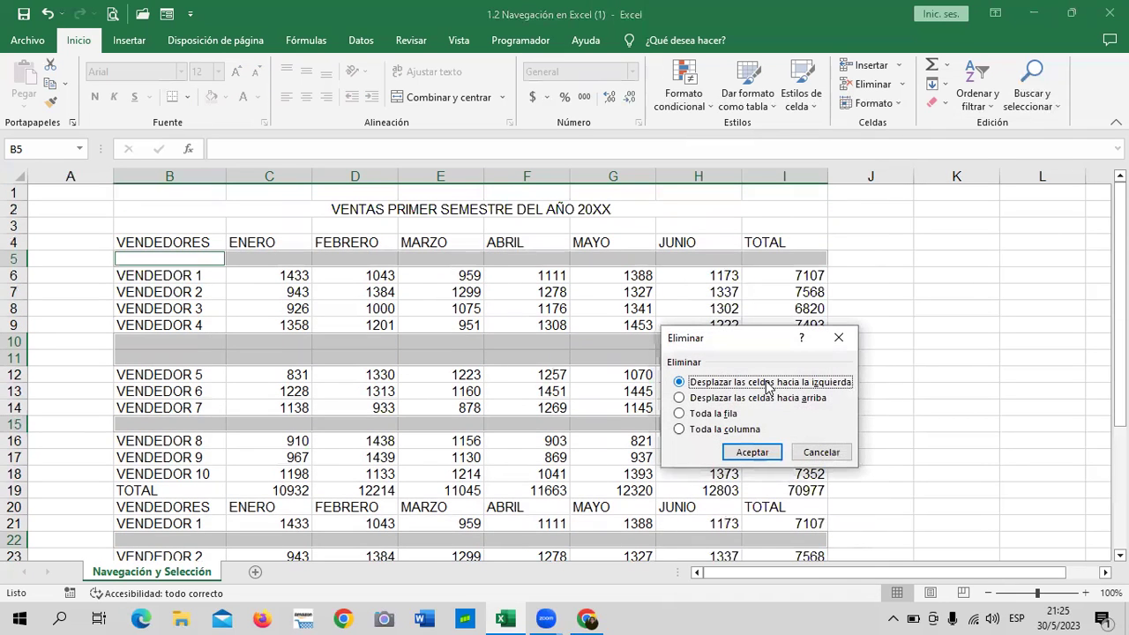
left_click_drag(758, 347, 692, 339)
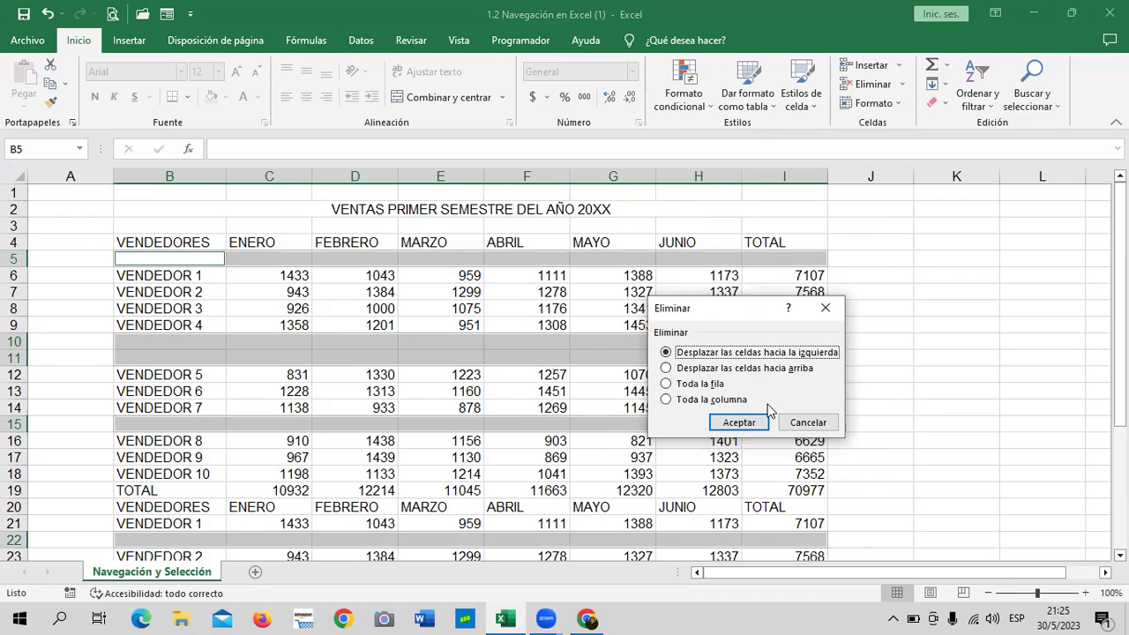
left_click(695, 385)
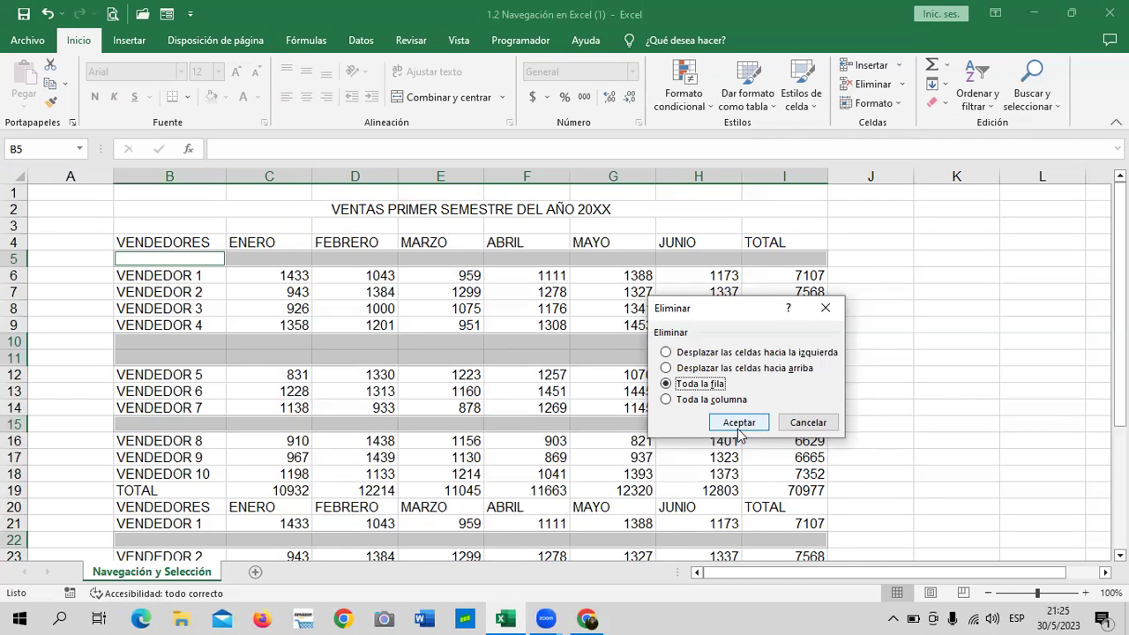
left_click(741, 421)
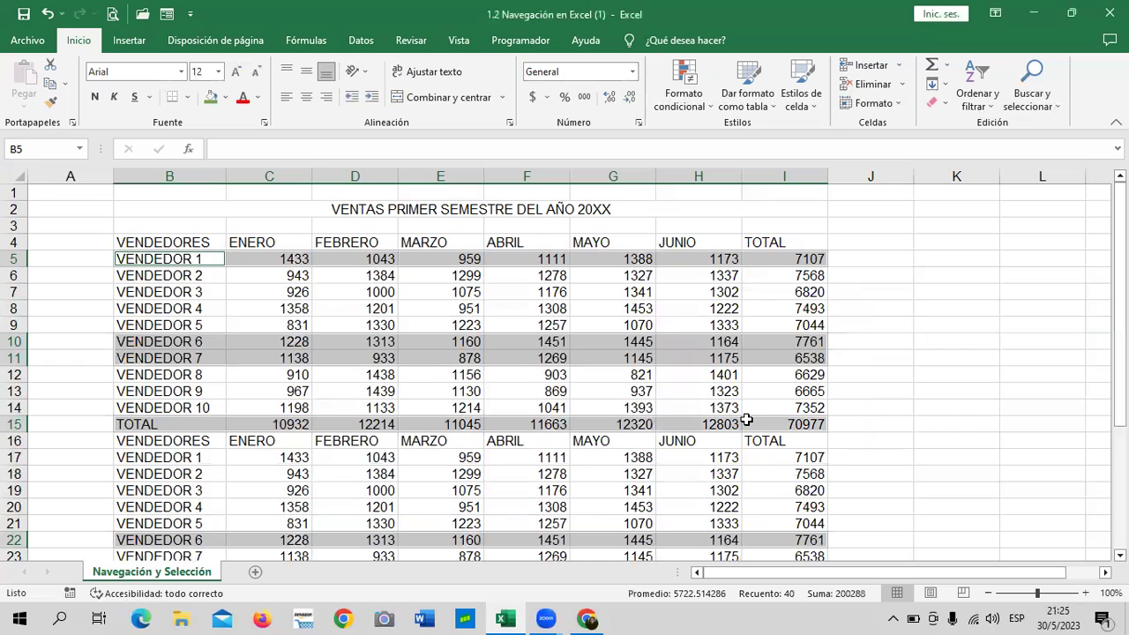
left_click(898, 398)
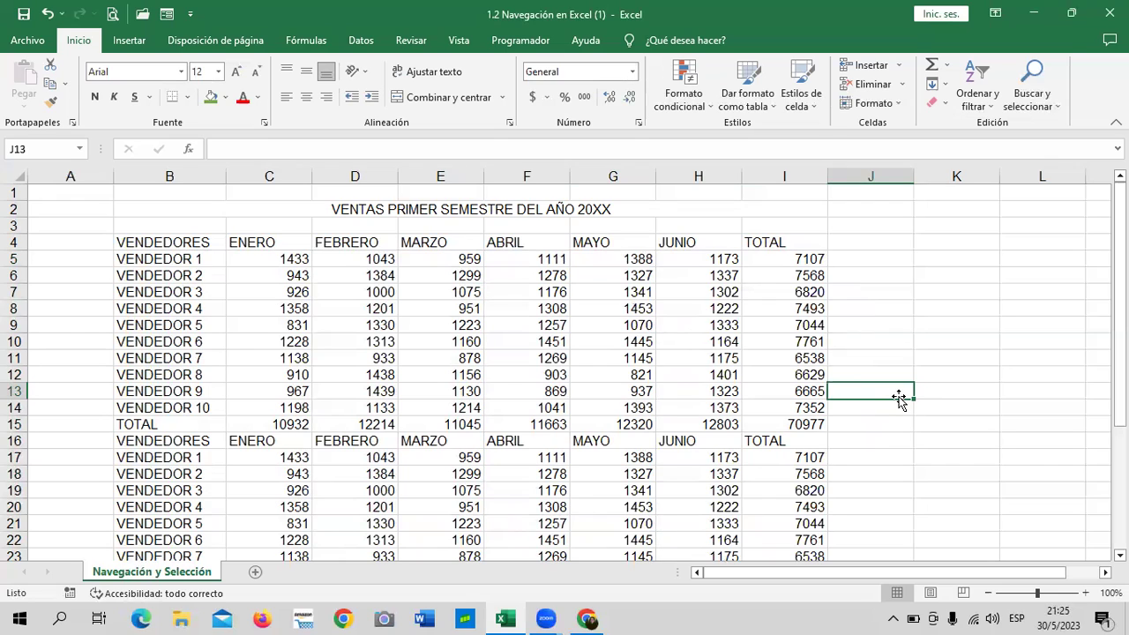
scroll(898, 388, "down", 1)
scroll(882, 392, "down", 1)
scroll(833, 398, "down", 1)
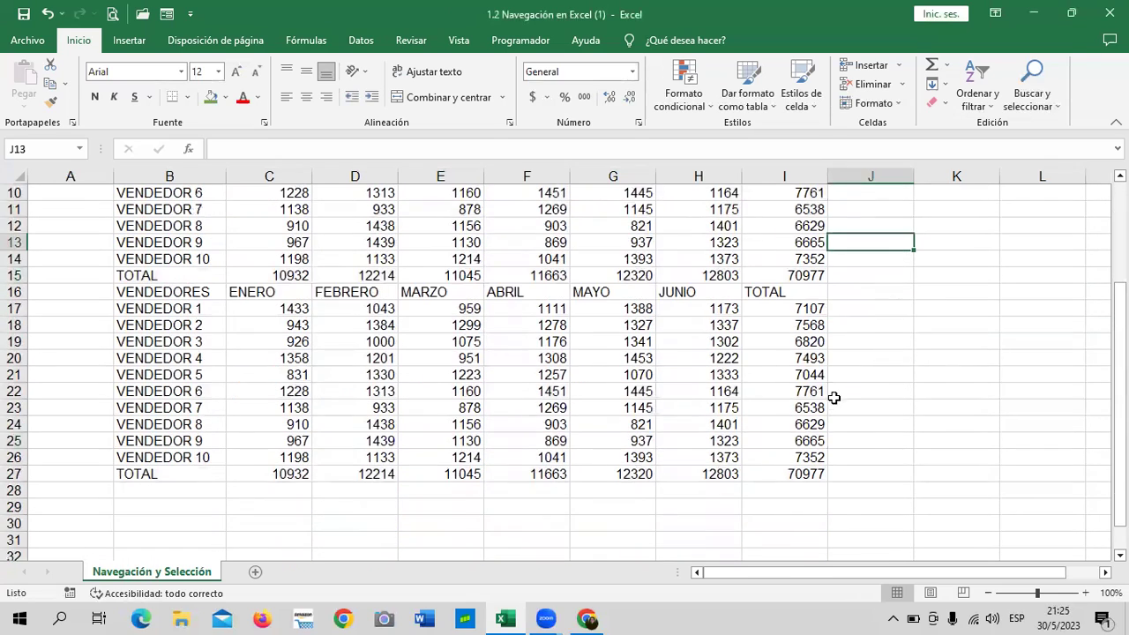
scroll(834, 398, "up", 2)
scroll(831, 406, "up", 1)
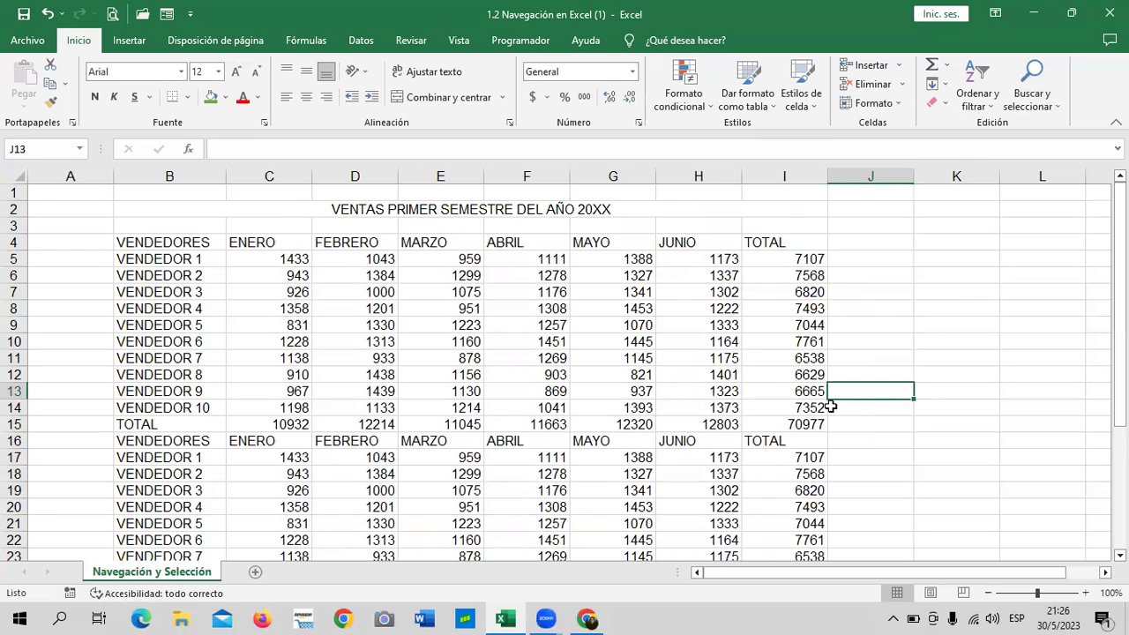
scroll(309, 434, "down", 3)
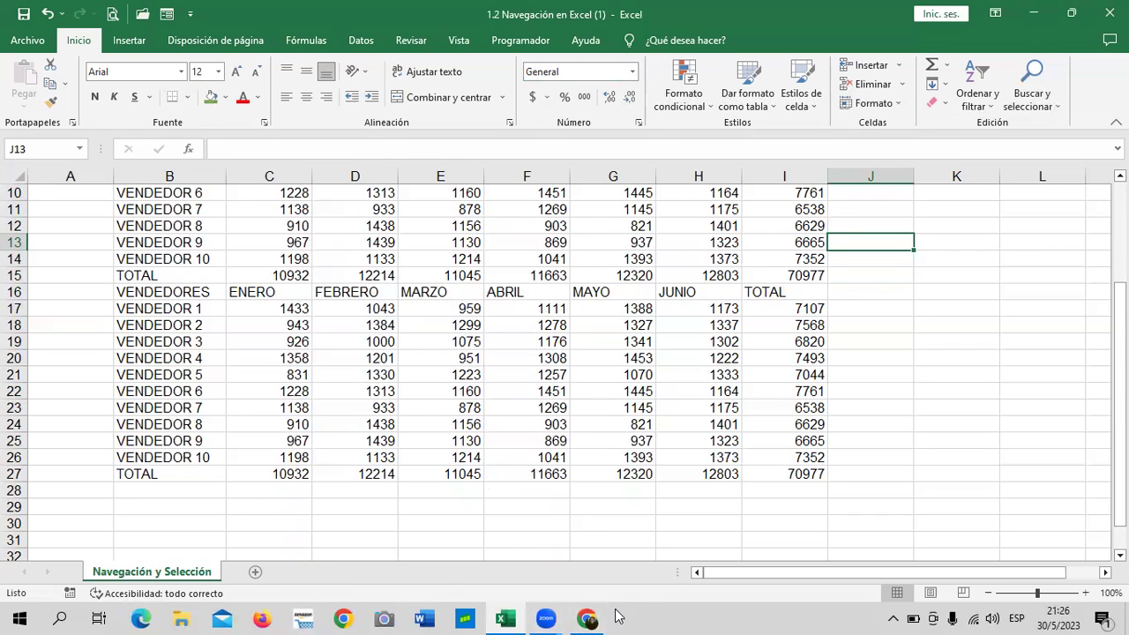
mouse_move(591, 618)
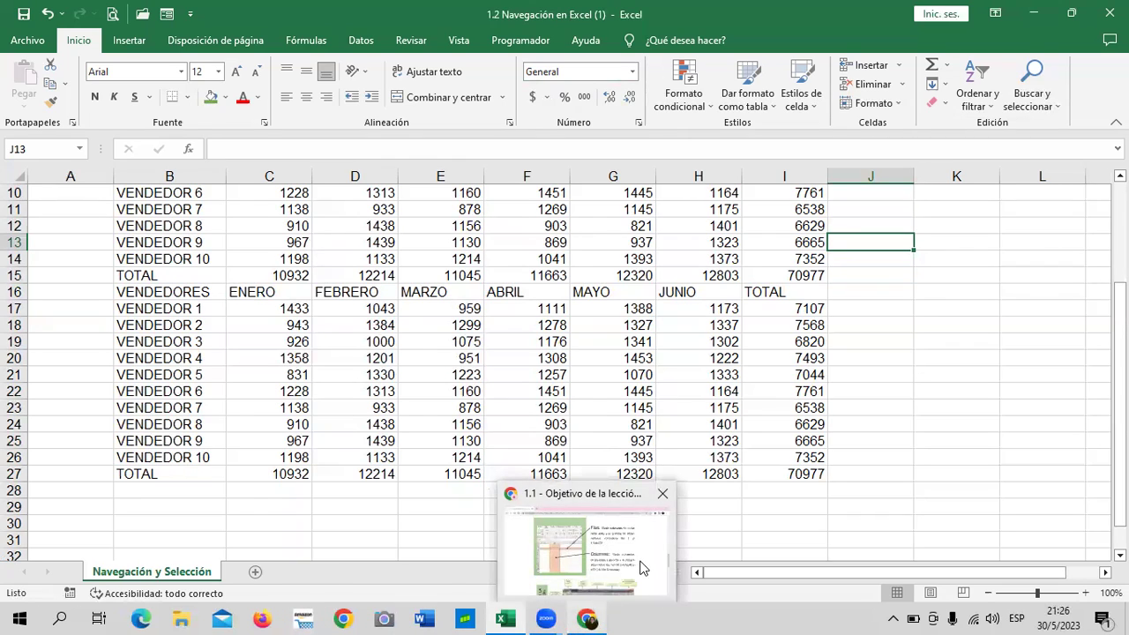
left_click(642, 567)
scroll(534, 254, "up", 3)
scroll(534, 254, "up", 3)
scroll(534, 254, "up", 3)
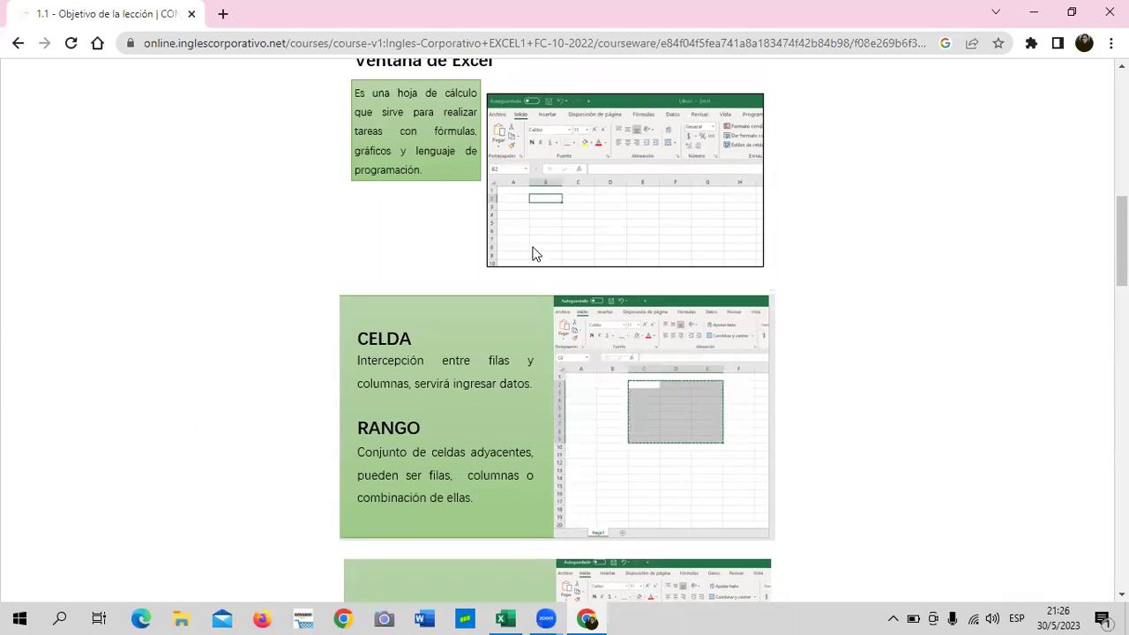
scroll(533, 254, "up", 4)
scroll(534, 254, "up", 5)
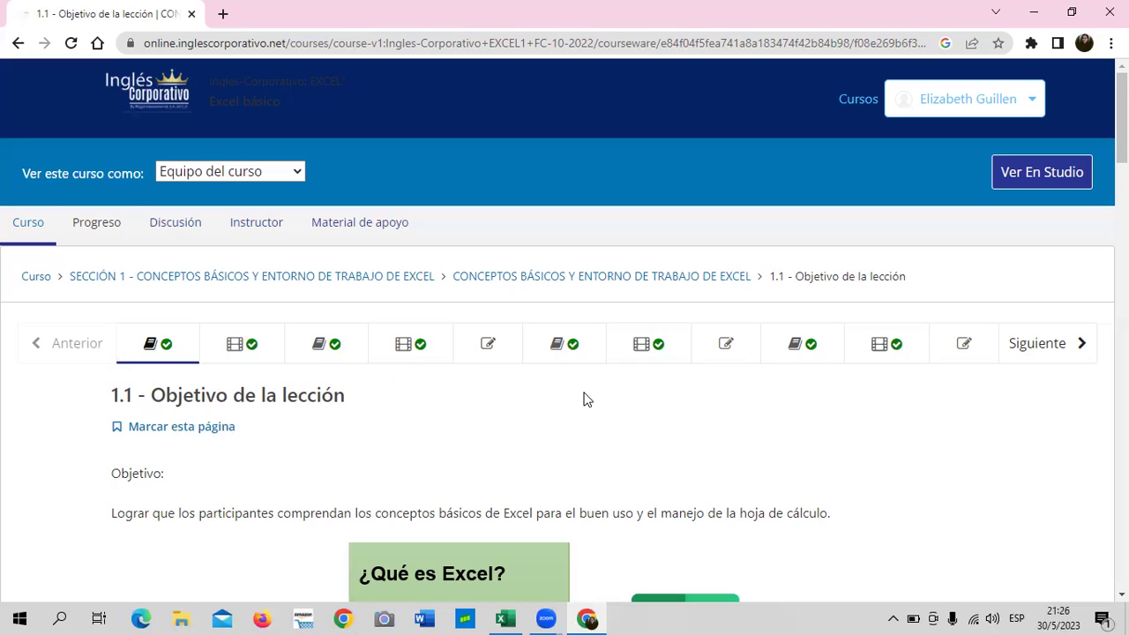
scroll(593, 385, "down", 1)
mouse_move(505, 615)
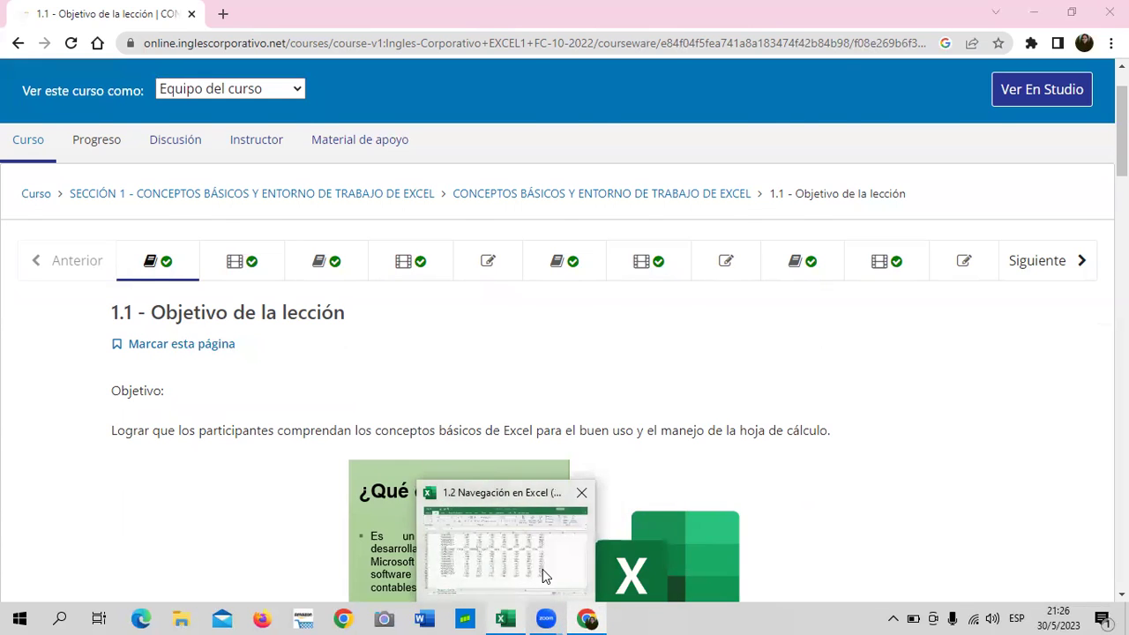
left_click(542, 569)
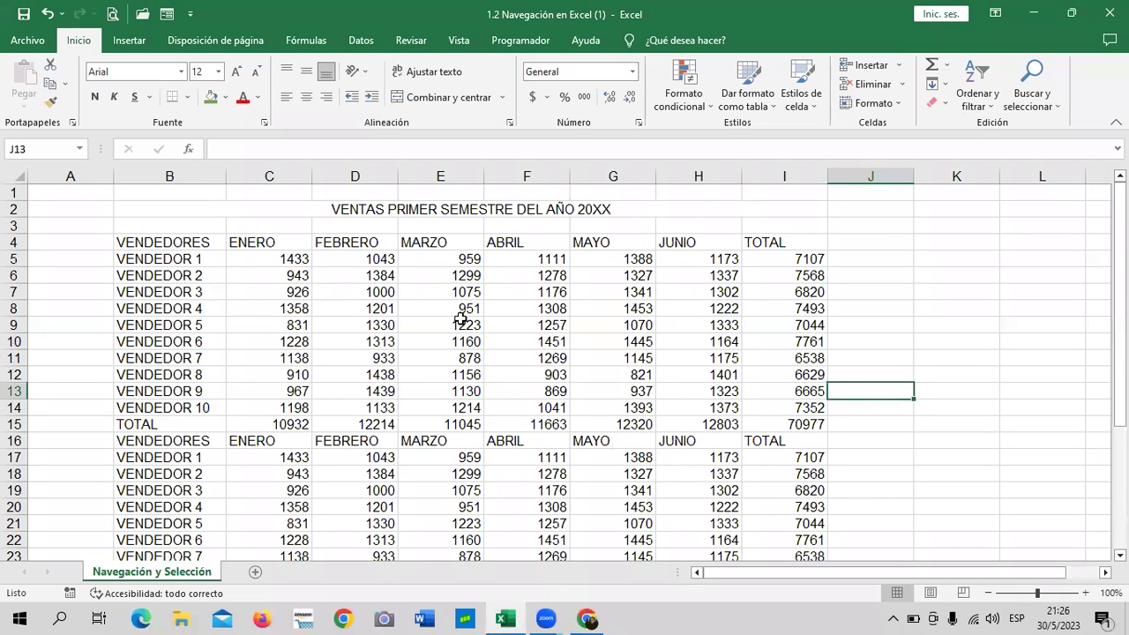
- Check column J's width, then insert a new blank sheet, Hoja1
scroll(435, 323, "down", 1)
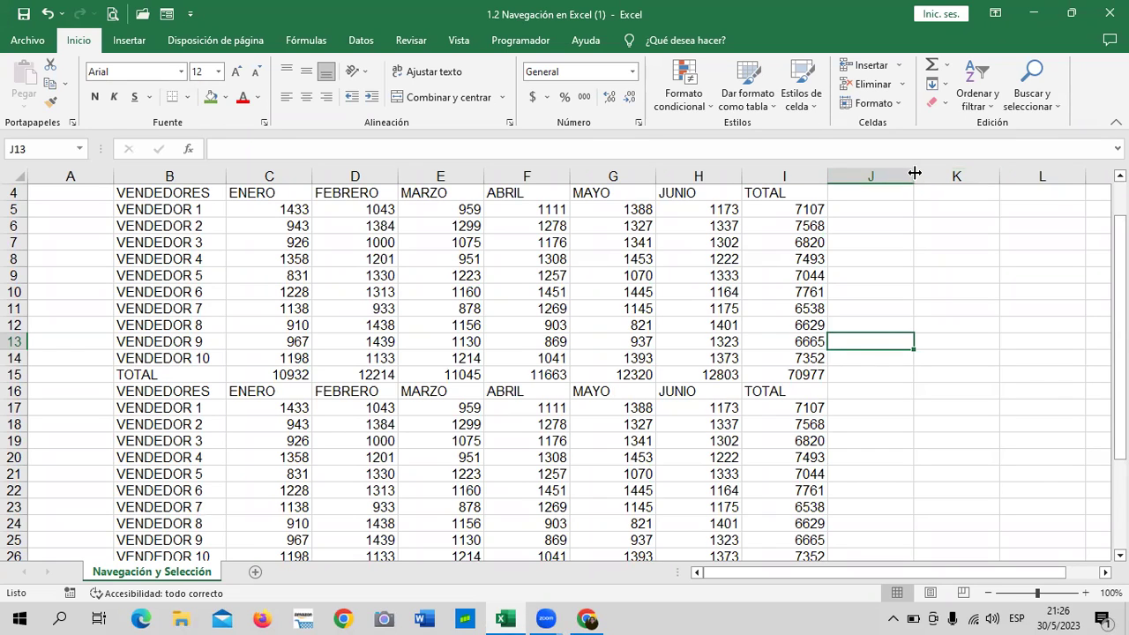
left_click_drag(915, 174, 914, 174)
scroll(669, 540, "up", 1)
scroll(669, 539, "down", 1)
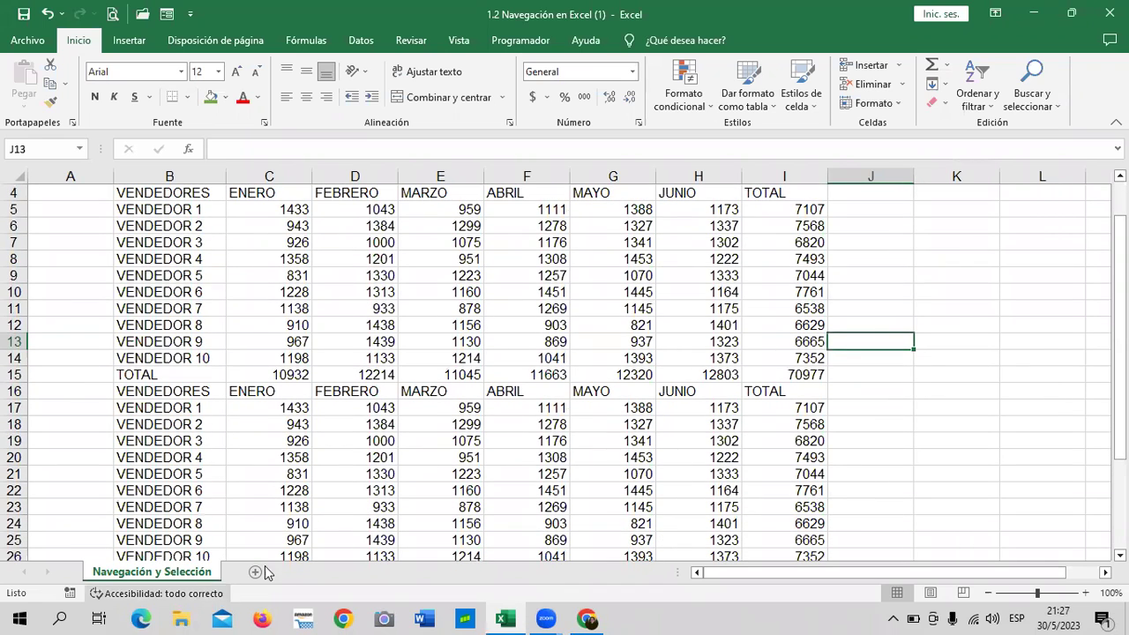
left_click(256, 573)
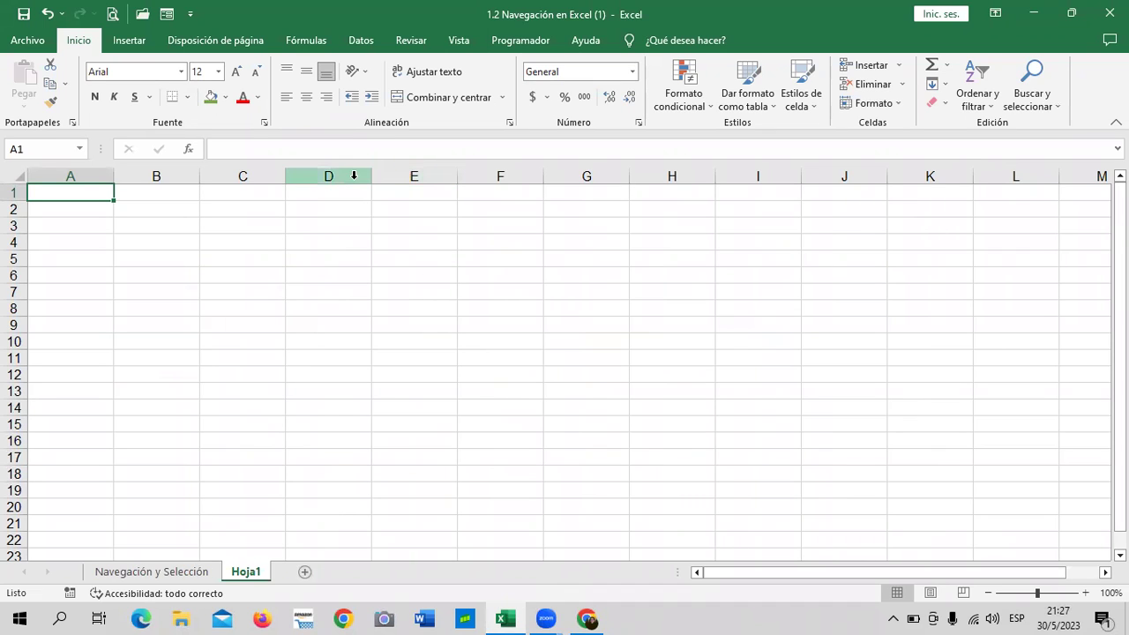
- Practise selecting columns E, D, then D through L, and clear the selection
left_click(404, 176)
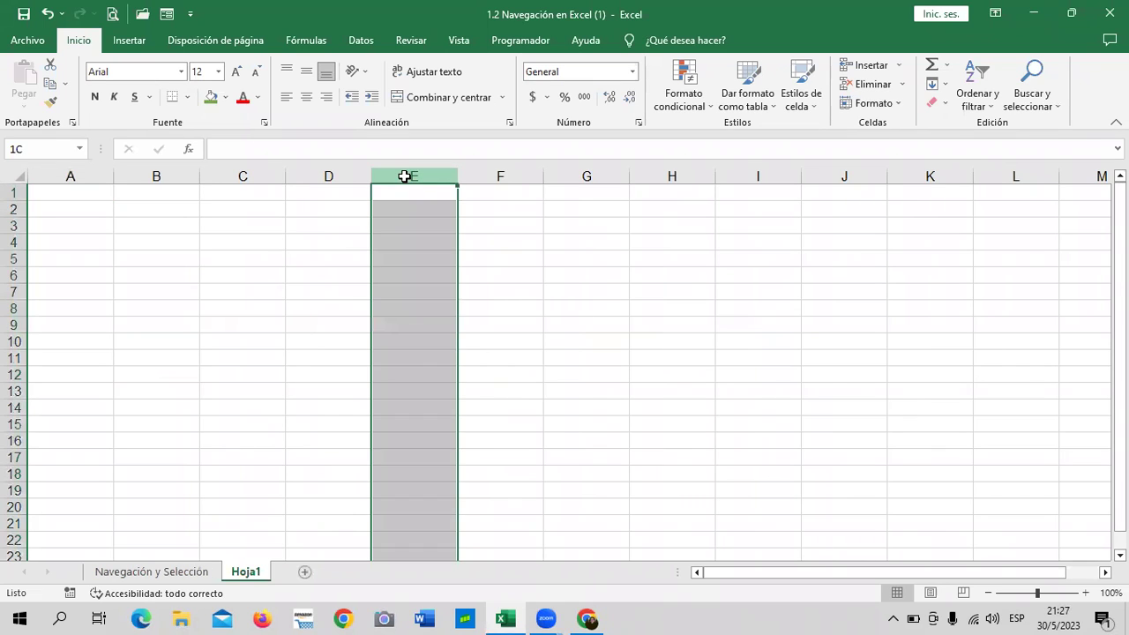
left_click(357, 176)
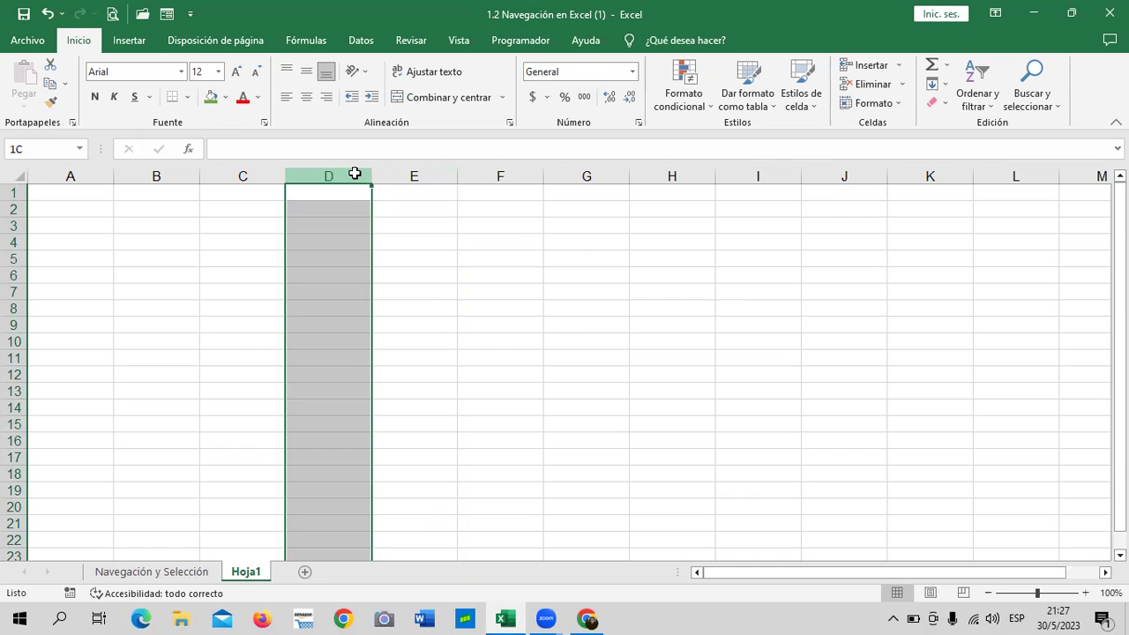
left_click_drag(355, 174, 1005, 173)
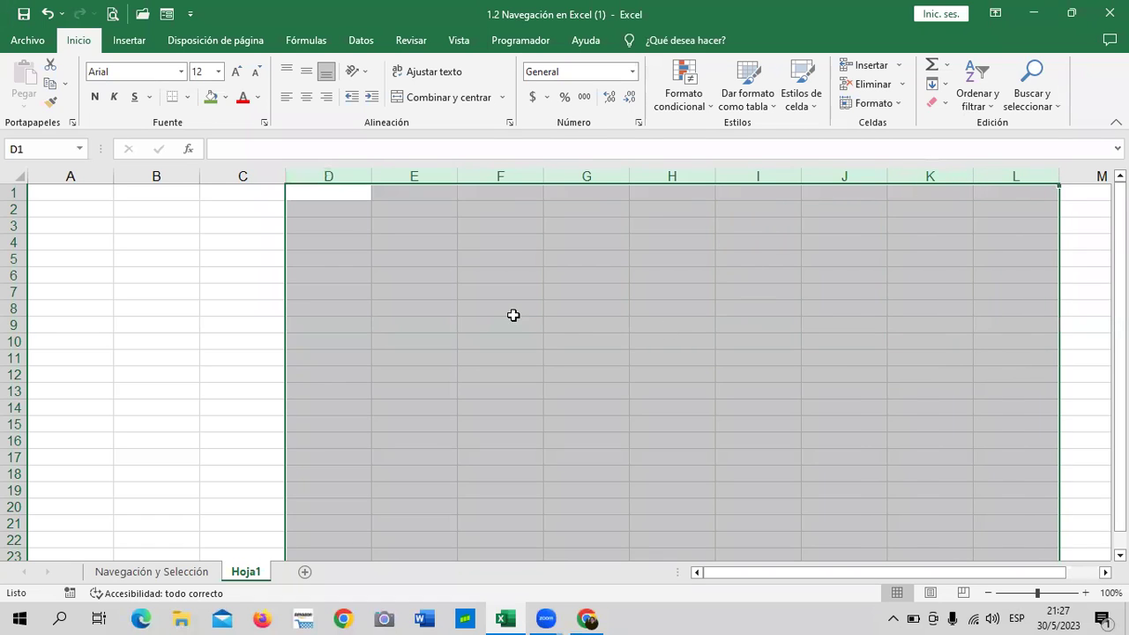
left_click(215, 310)
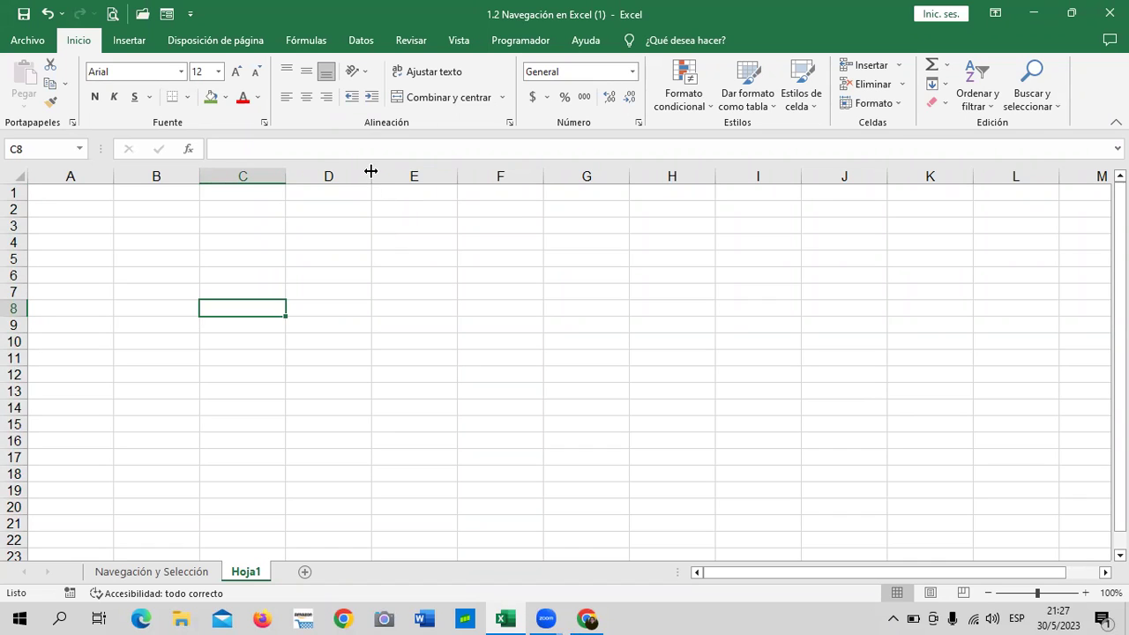
- Widen column D, then narrow it to about 4.00 wide (43 pixels)
left_click_drag(371, 171, 567, 177)
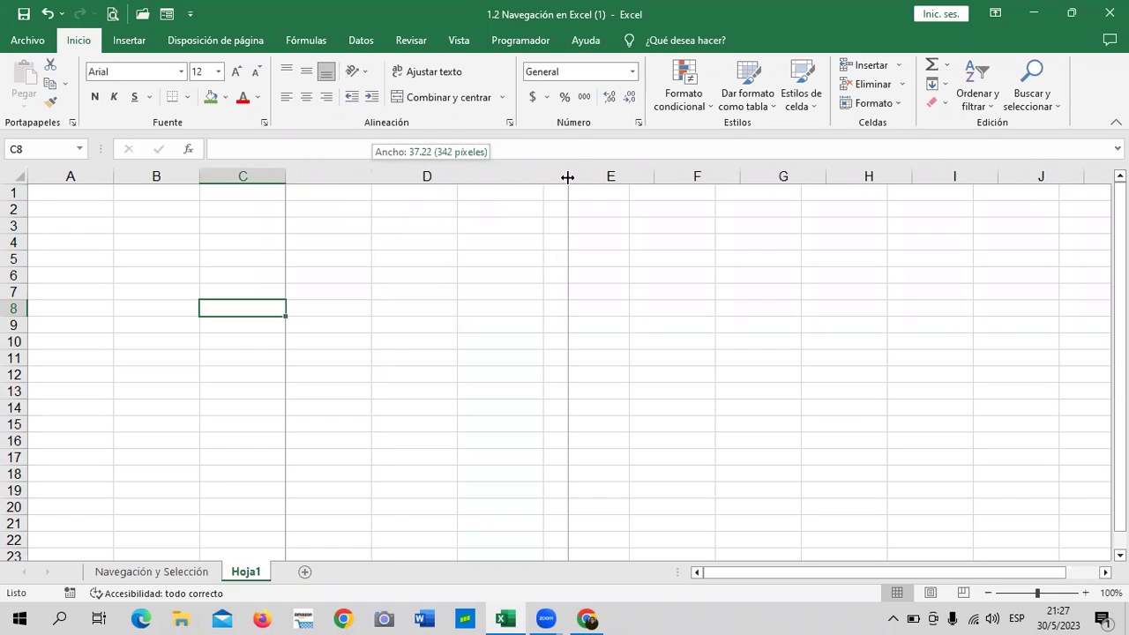
left_click_drag(568, 177, 323, 176)
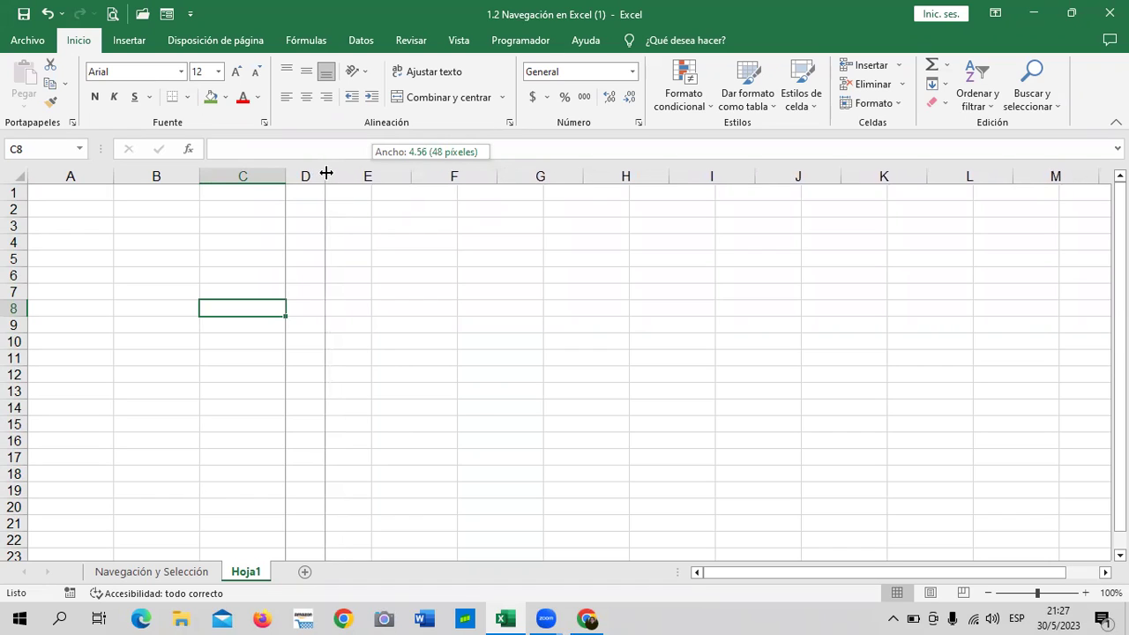
left_click_drag(323, 176, 321, 174)
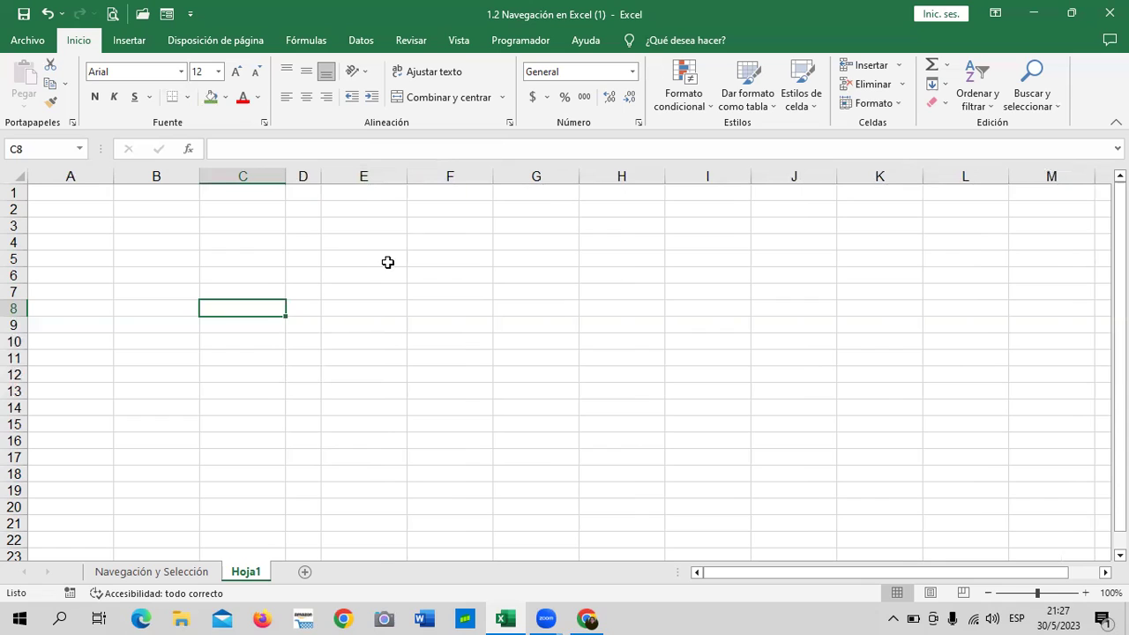
- Enter 1, 2 and 3 in E2:E4 and show Hoja1's print preview on one Carta page
left_click(361, 209)
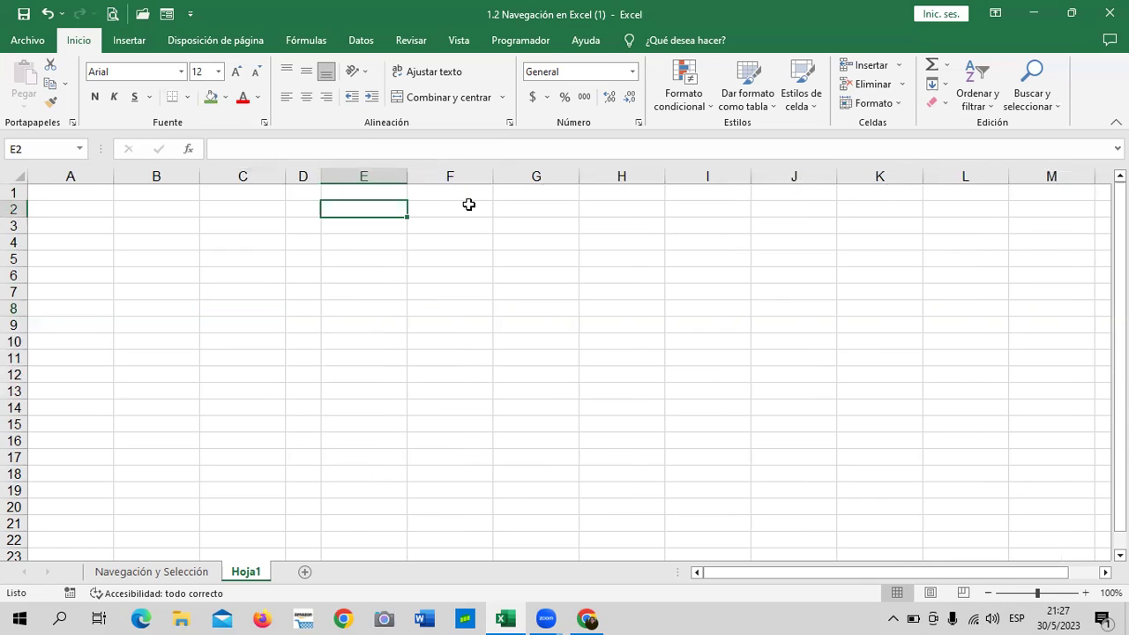
type("1")
key("Return")
type("2")
key("Return")
type("3")
key("Return")
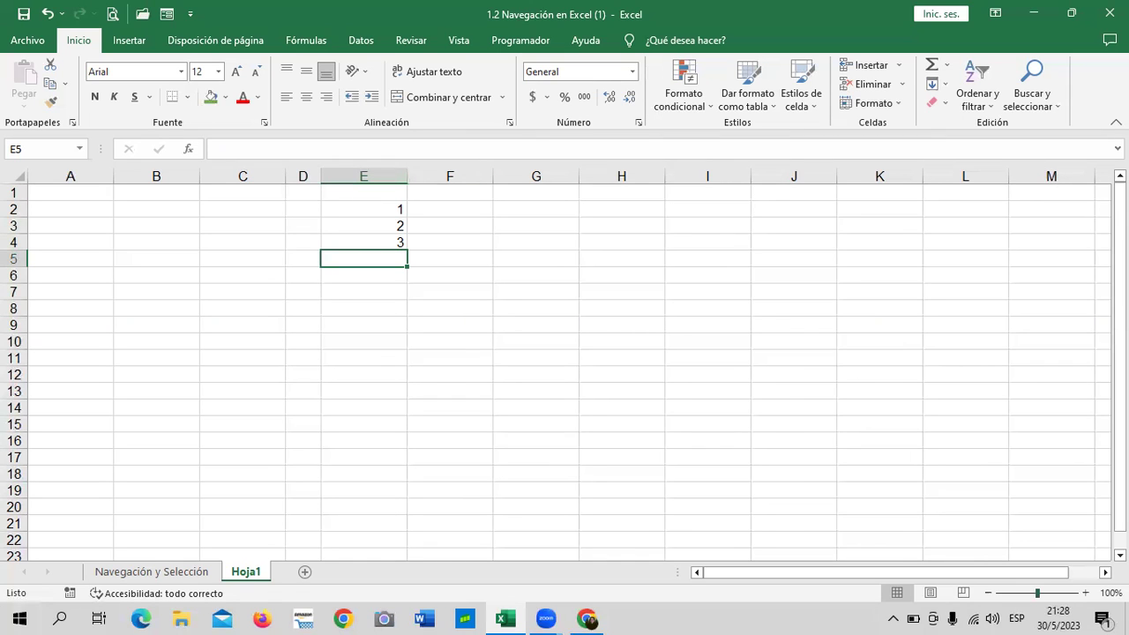
left_click(113, 15)
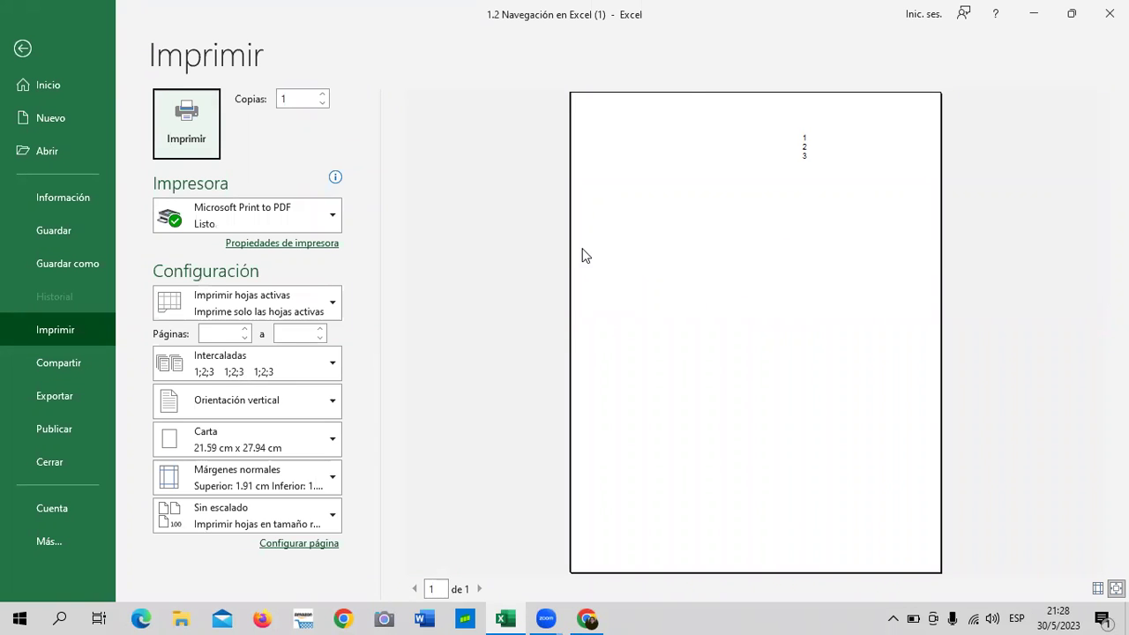
- Return from the Imprimir preview to Hoja1, now showing page breaks after column G
left_click(32, 55)
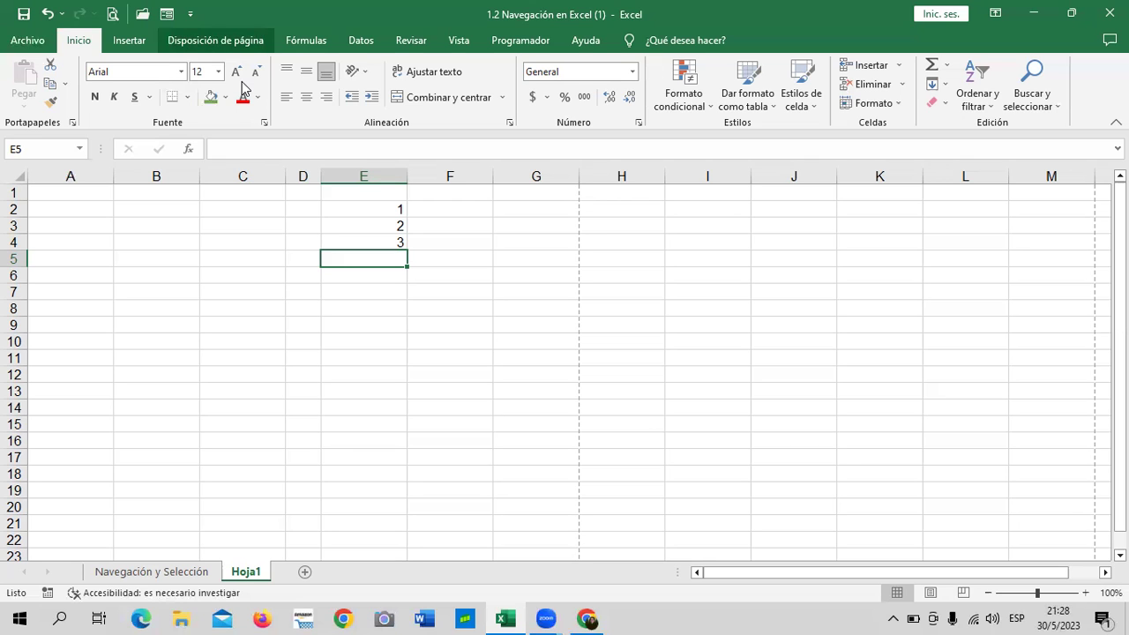
- Set Hoja1's page margins to Estrecho
scroll(244, 89, "down", 2)
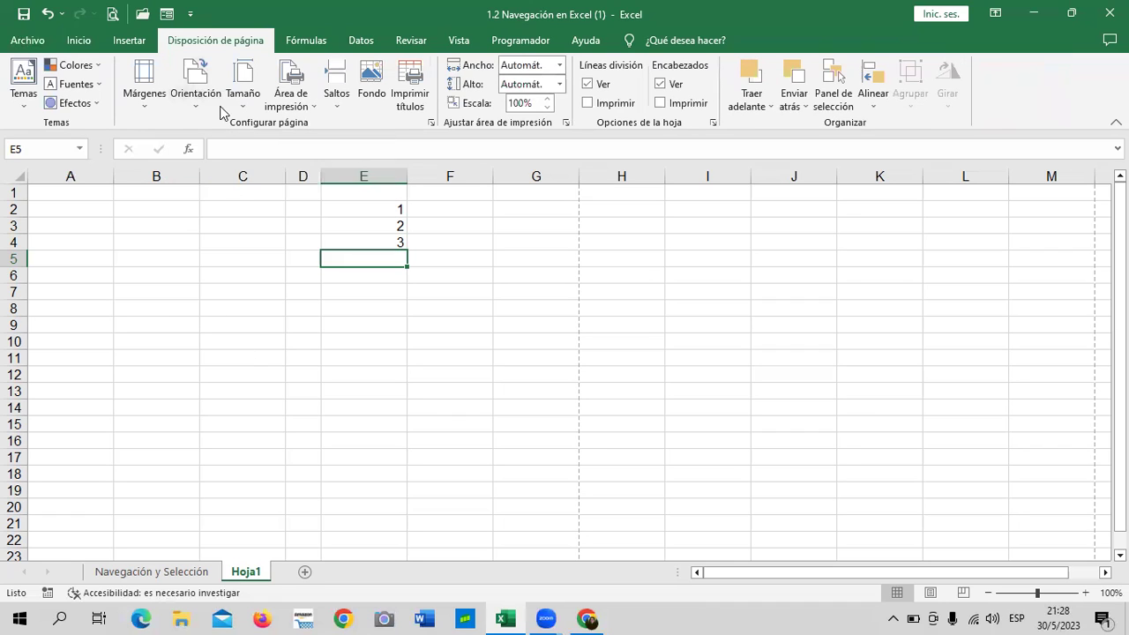
left_click(262, 341)
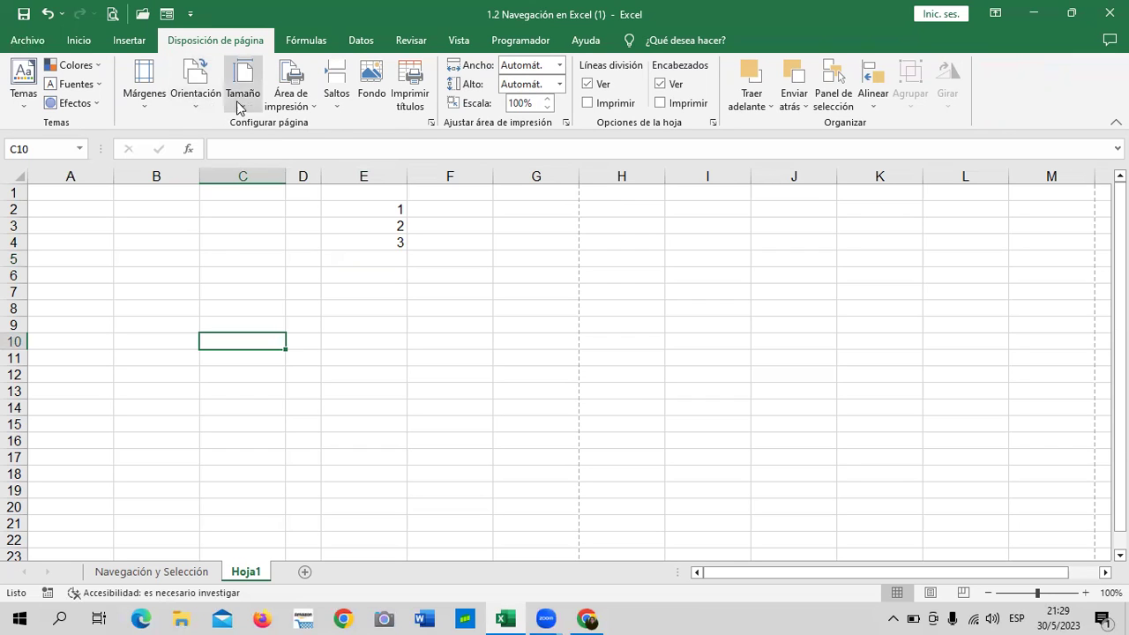
left_click(143, 106)
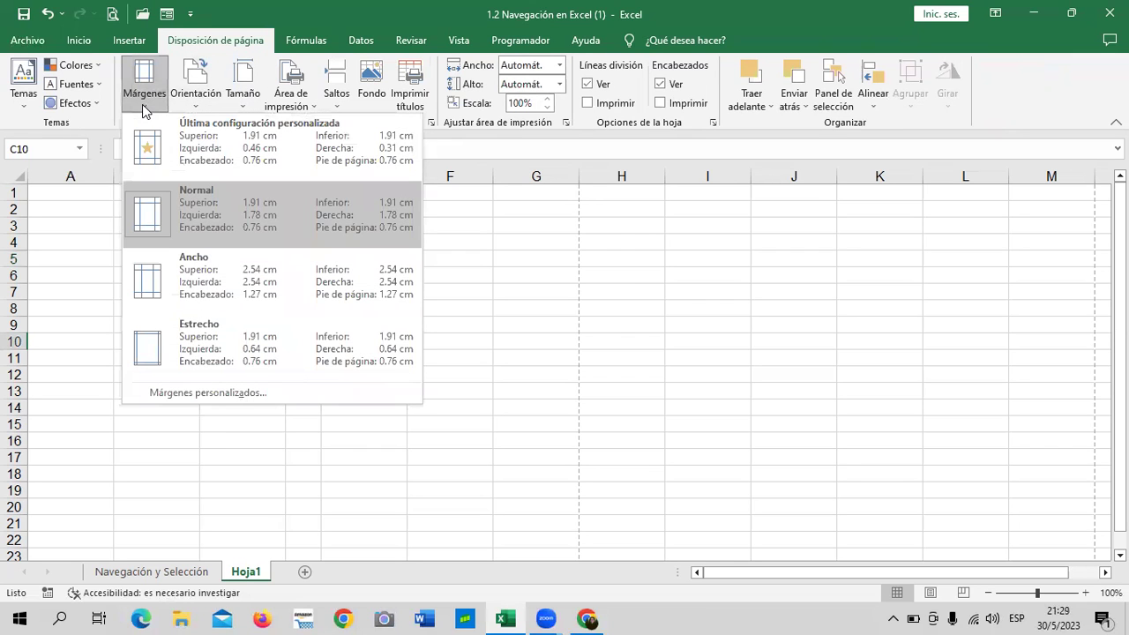
left_click(200, 347)
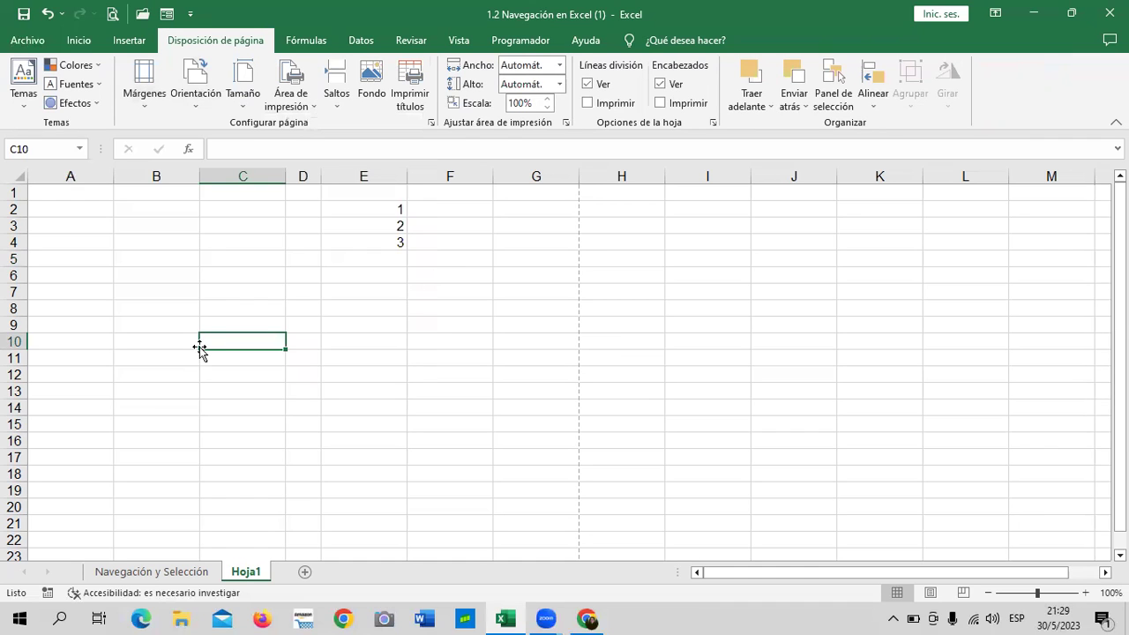
scroll(586, 314, "down", 2)
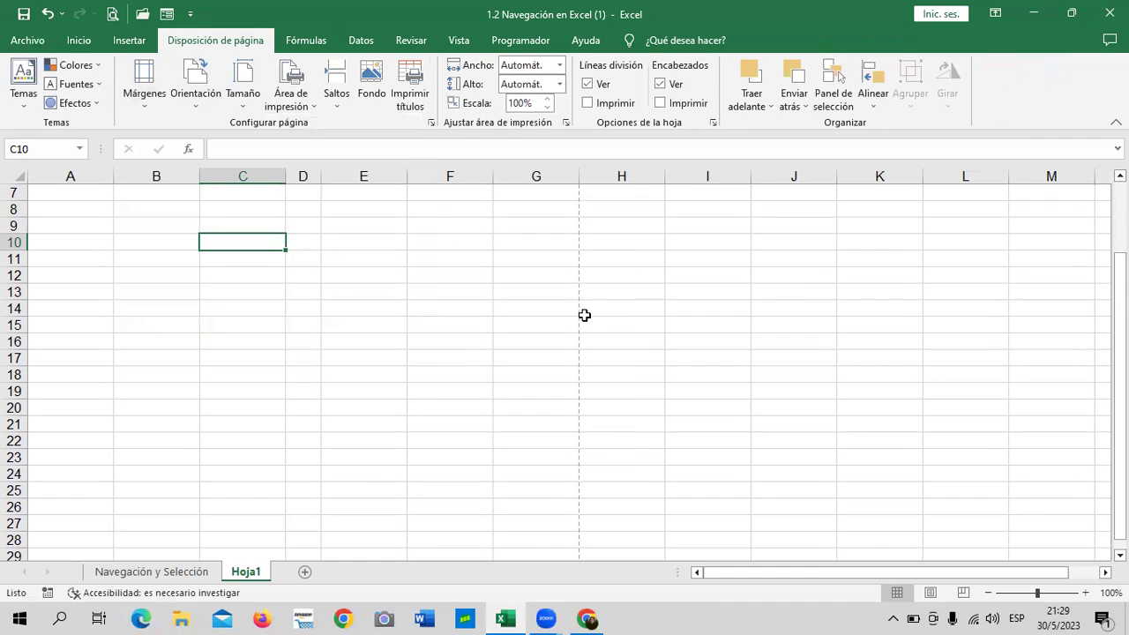
scroll(583, 327, "down", 6)
scroll(583, 328, "down", 4)
scroll(583, 329, "down", 1)
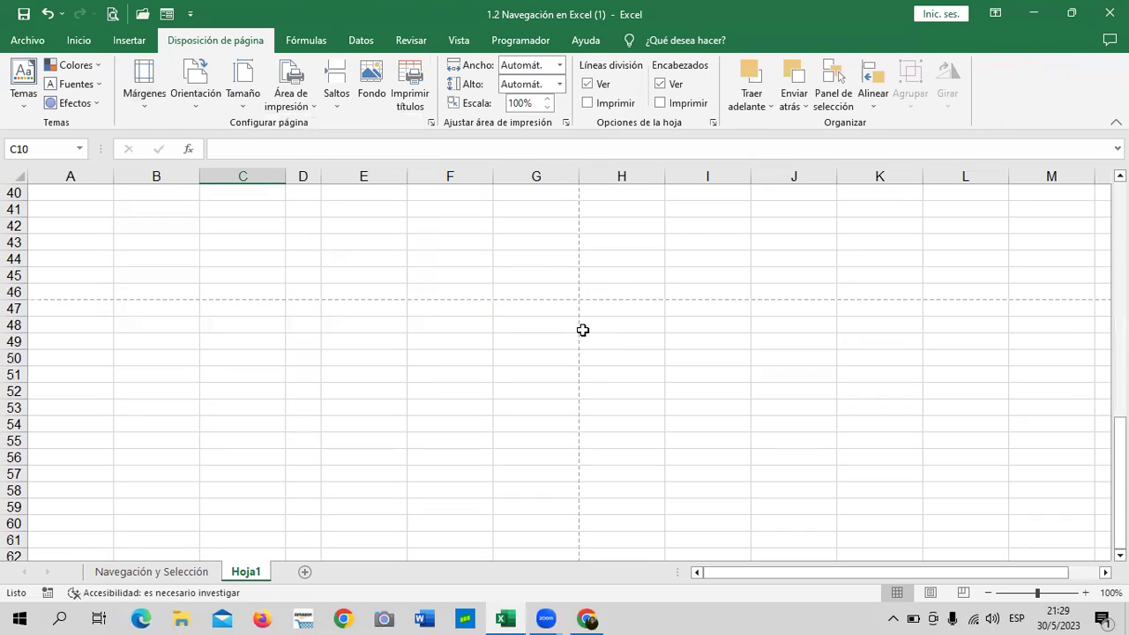
scroll(583, 330, "up", 1)
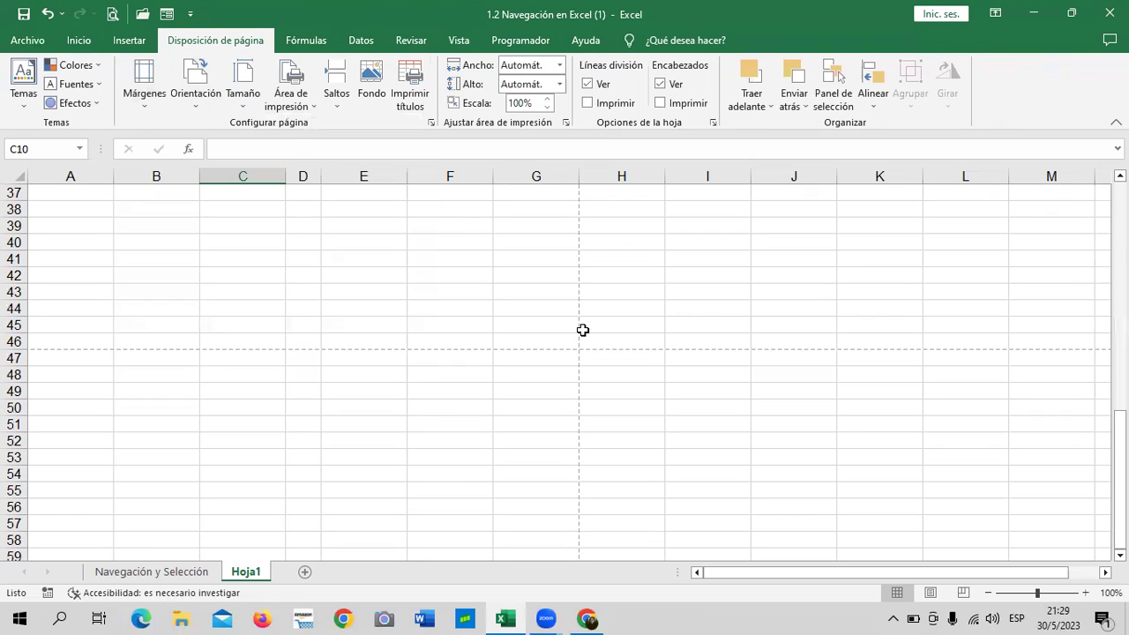
scroll(583, 330, "up", 2)
scroll(583, 329, "up", 10)
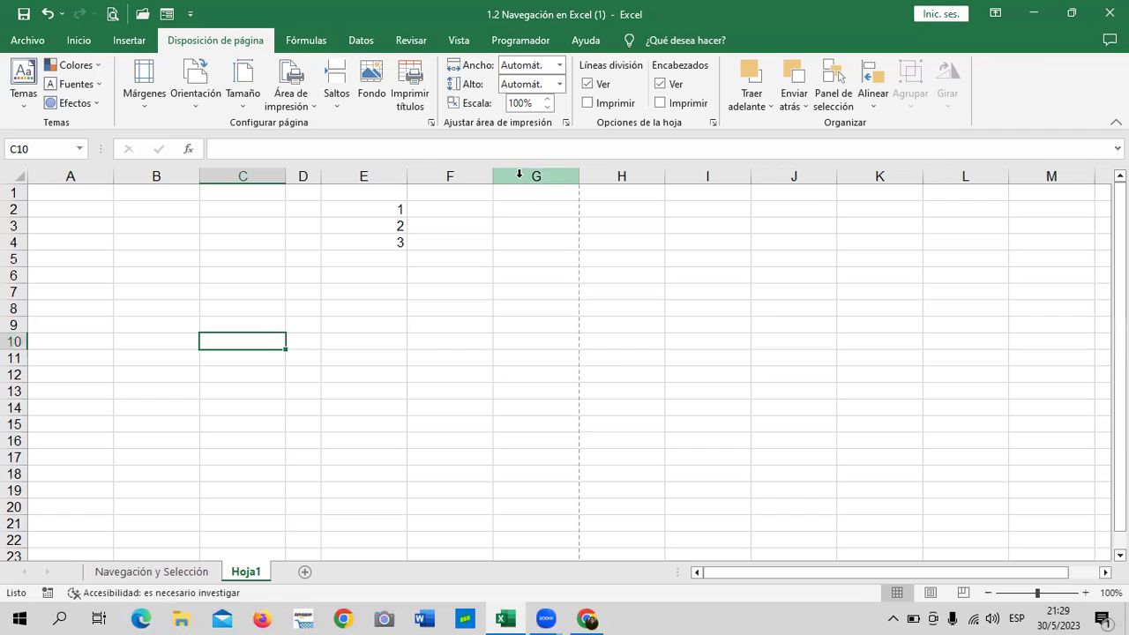
- Switch the page orientation to Horizontal, extending the first page to column J and row 34
left_click(200, 100)
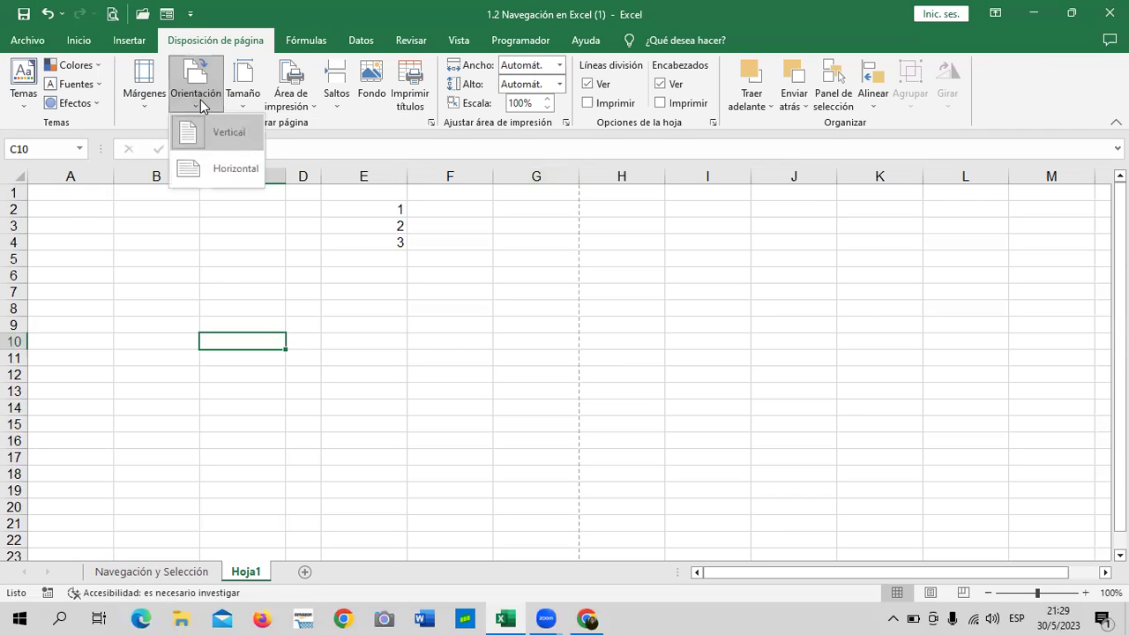
left_click(217, 170)
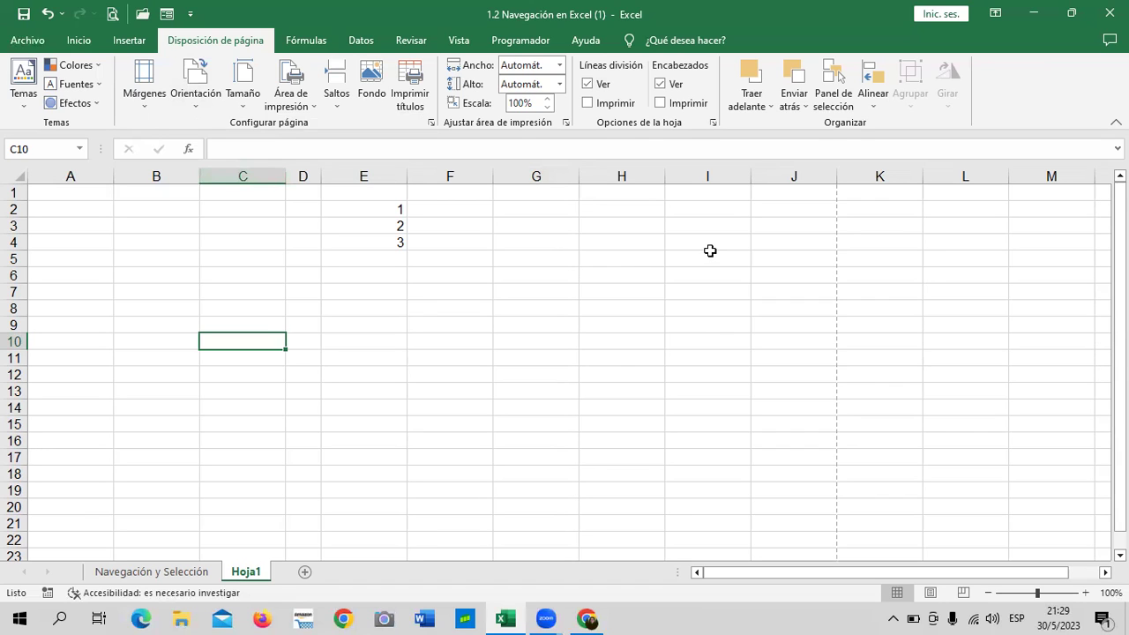
scroll(582, 270, "down", 3)
scroll(584, 278, "down", 1)
scroll(587, 283, "down", 4)
scroll(592, 287, "up", 5)
scroll(597, 293, "up", 3)
scroll(593, 310, "down", 3)
scroll(591, 317, "down", 3)
scroll(591, 316, "down", 4)
scroll(610, 319, "up", 5)
scroll(612, 322, "up", 4)
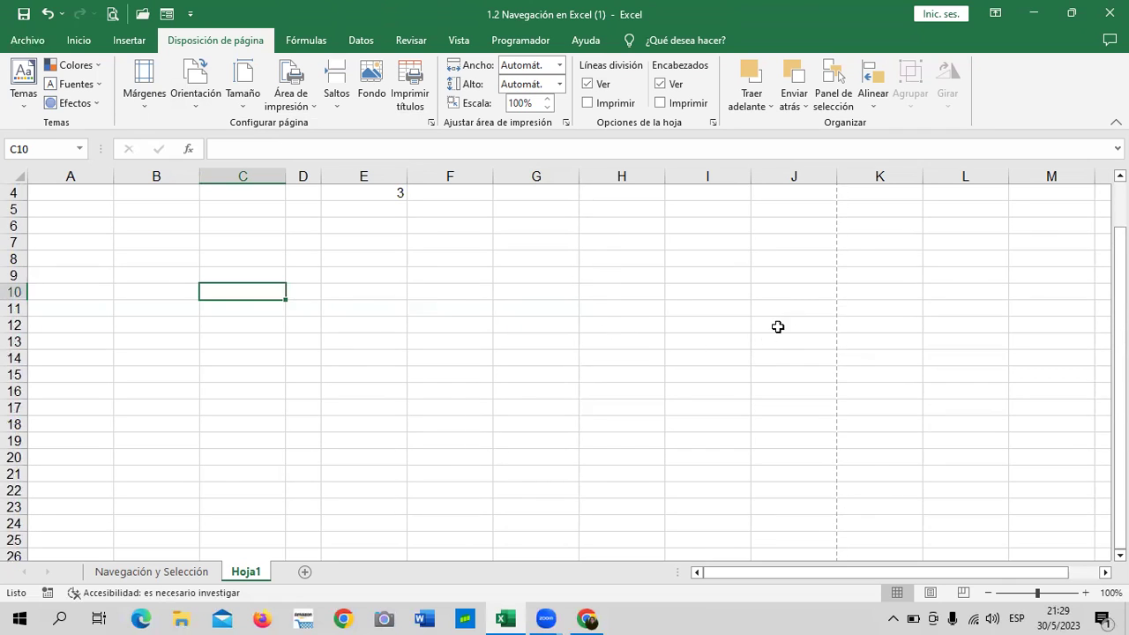
scroll(773, 334, "up", 1)
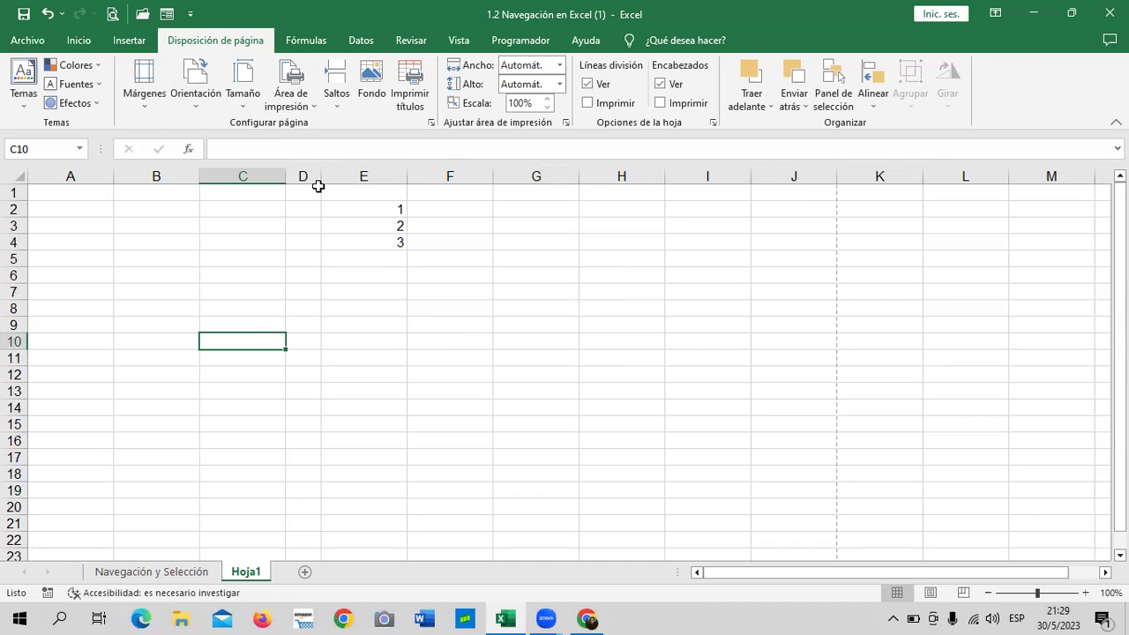
- Select columns D–J, then manually drag column E narrower
left_click_drag(305, 173, 774, 178)
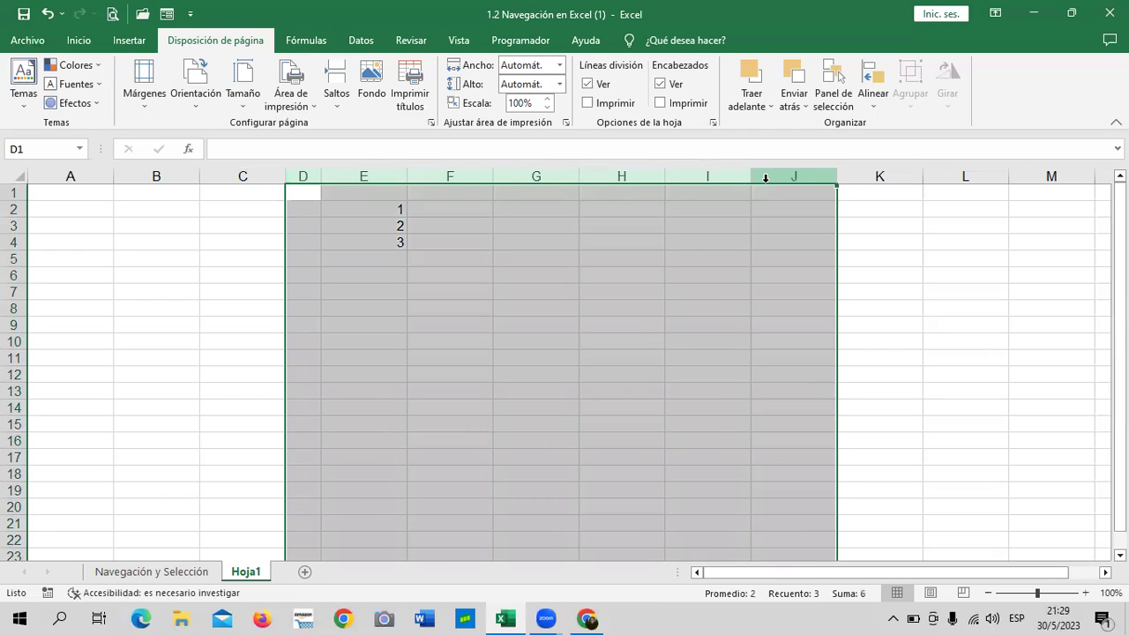
left_click(462, 359)
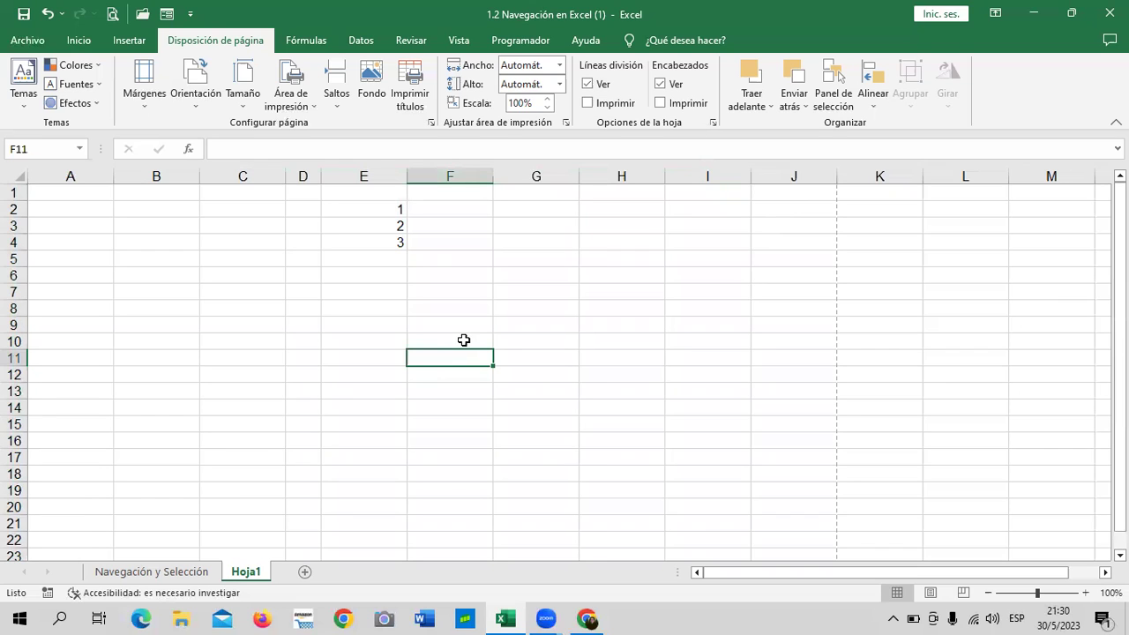
left_click(457, 194)
left_click_drag(407, 176, 359, 175)
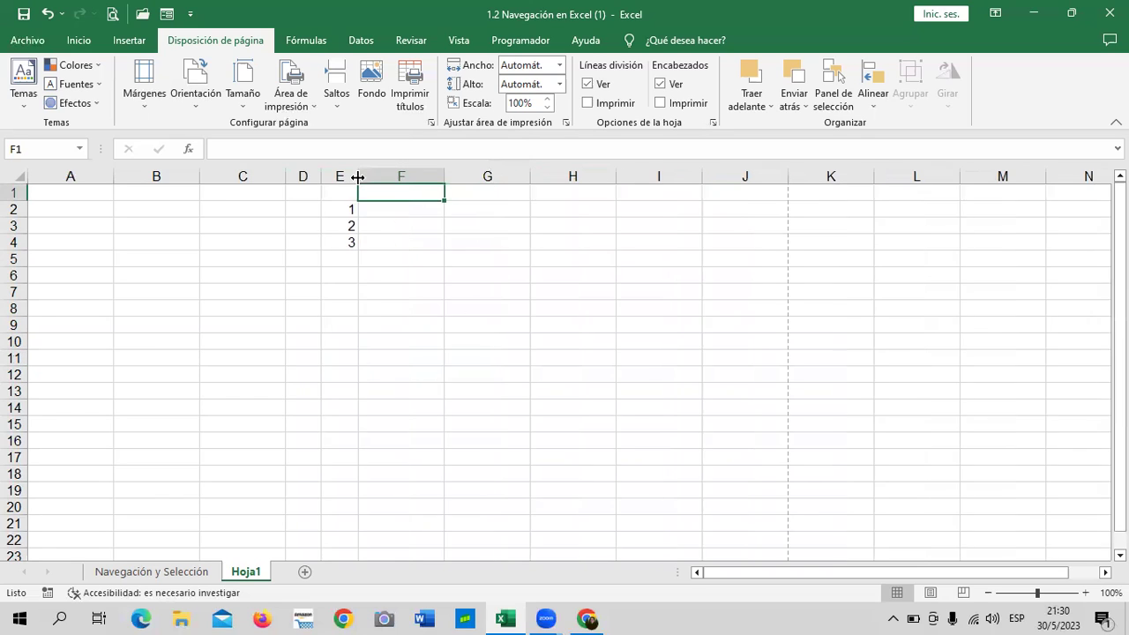
left_click_drag(442, 176, 396, 176)
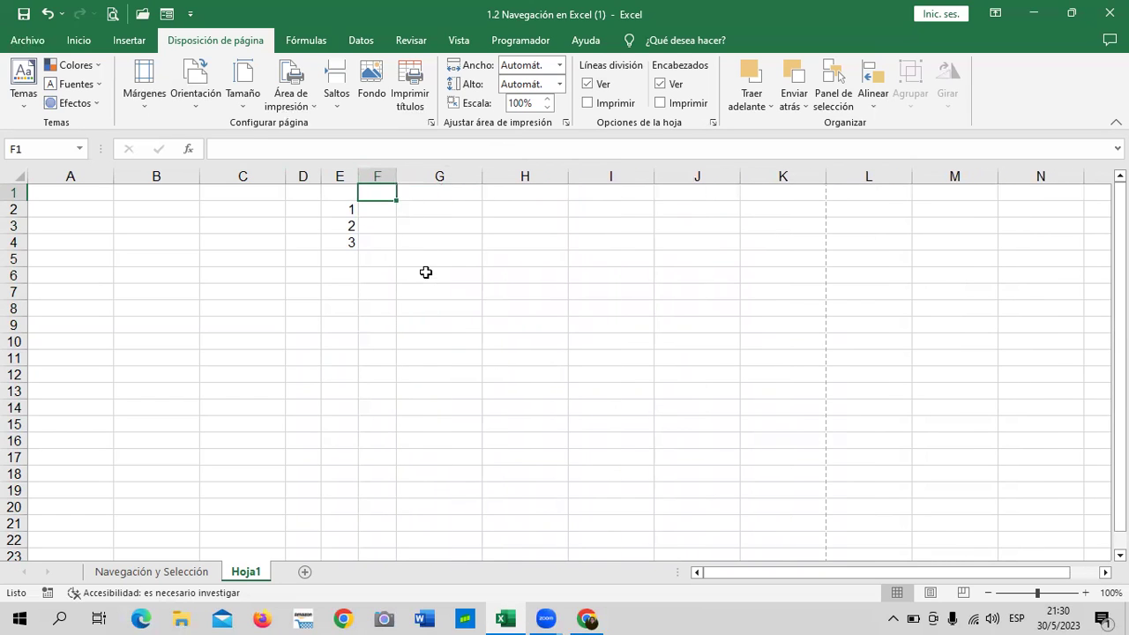
- Set the column width of columns D through K to 5
left_click_drag(307, 169, 752, 181)
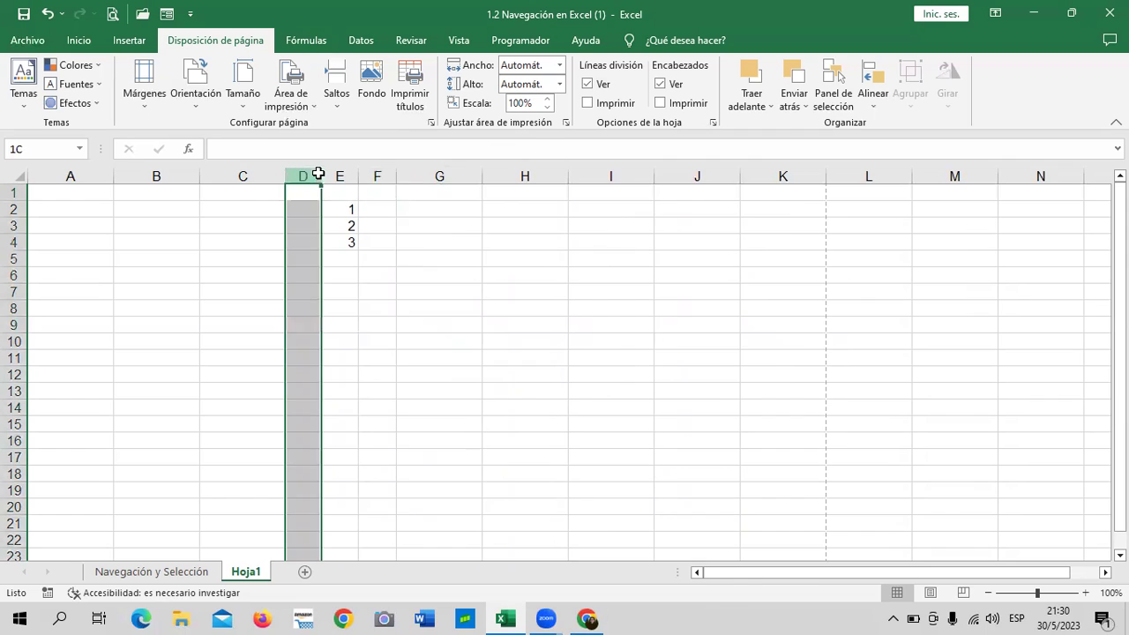
right_click(574, 251)
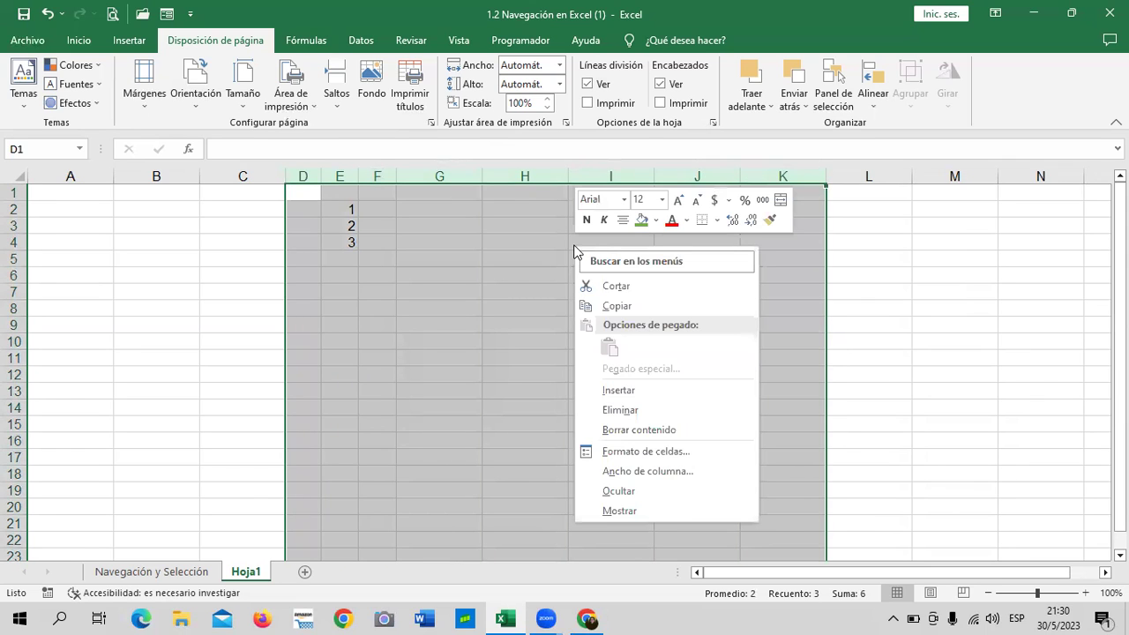
left_click(651, 473)
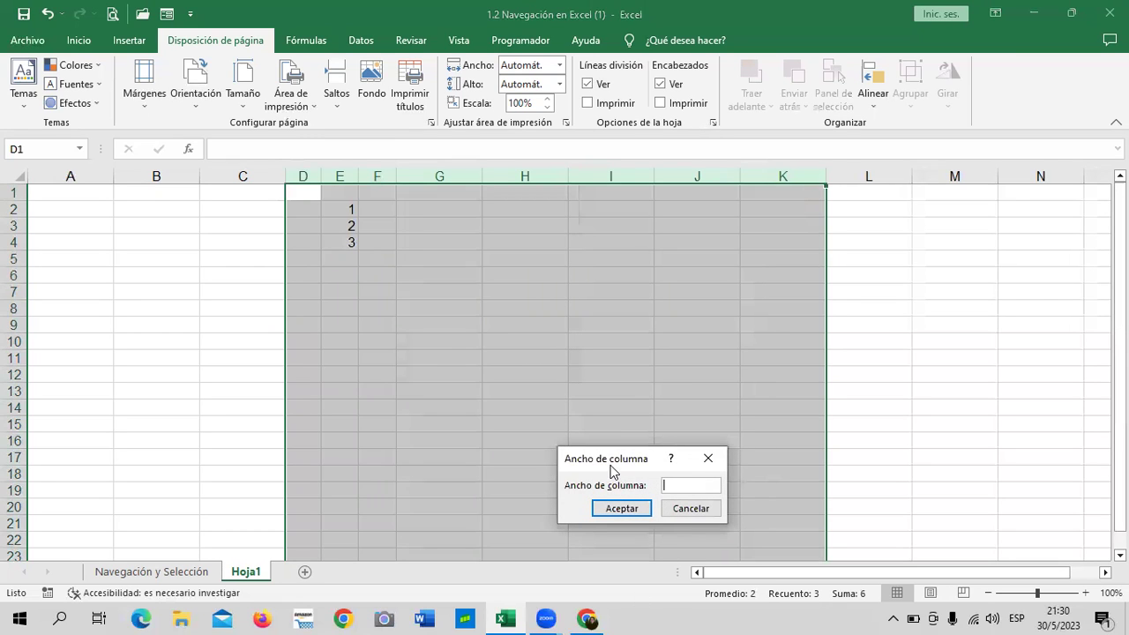
left_click_drag(612, 465, 588, 281)
type("5")
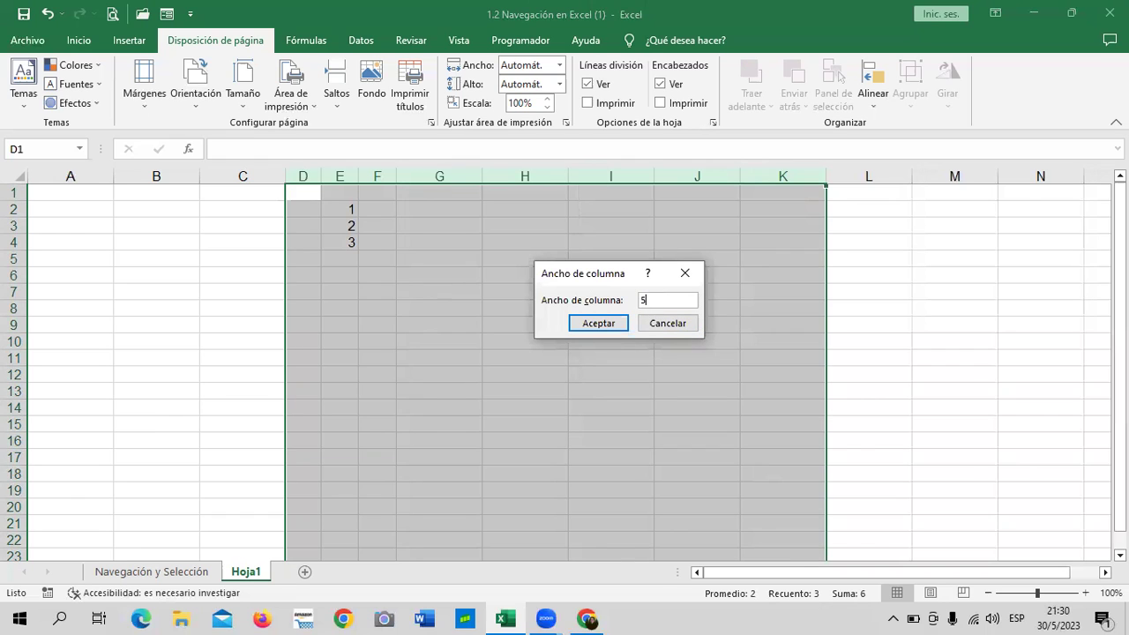
key("Return")
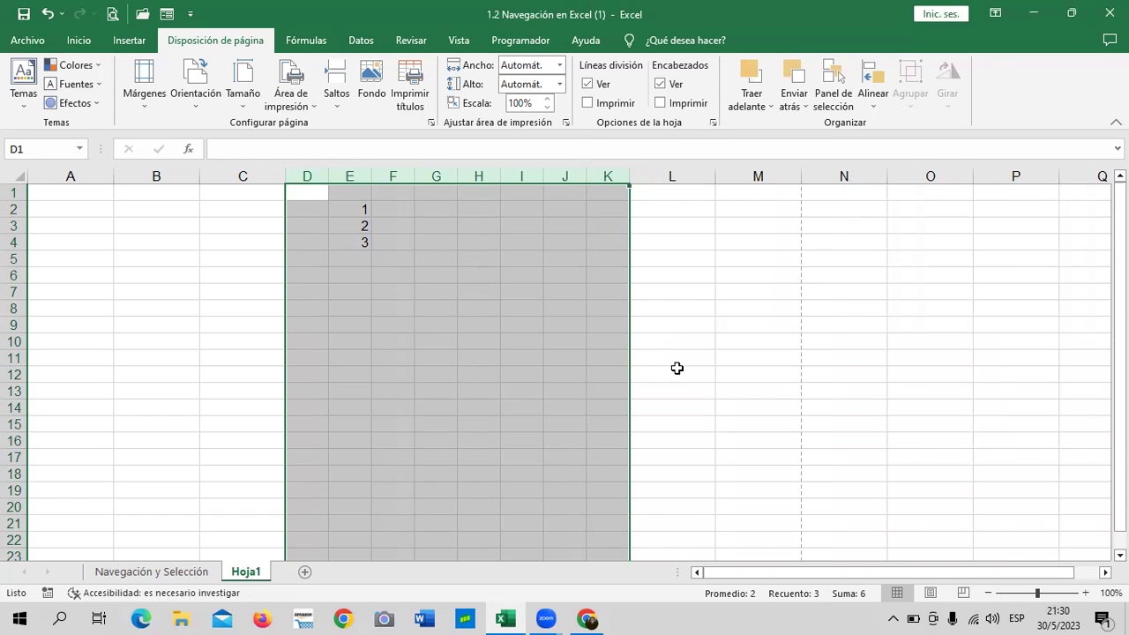
left_click(716, 394)
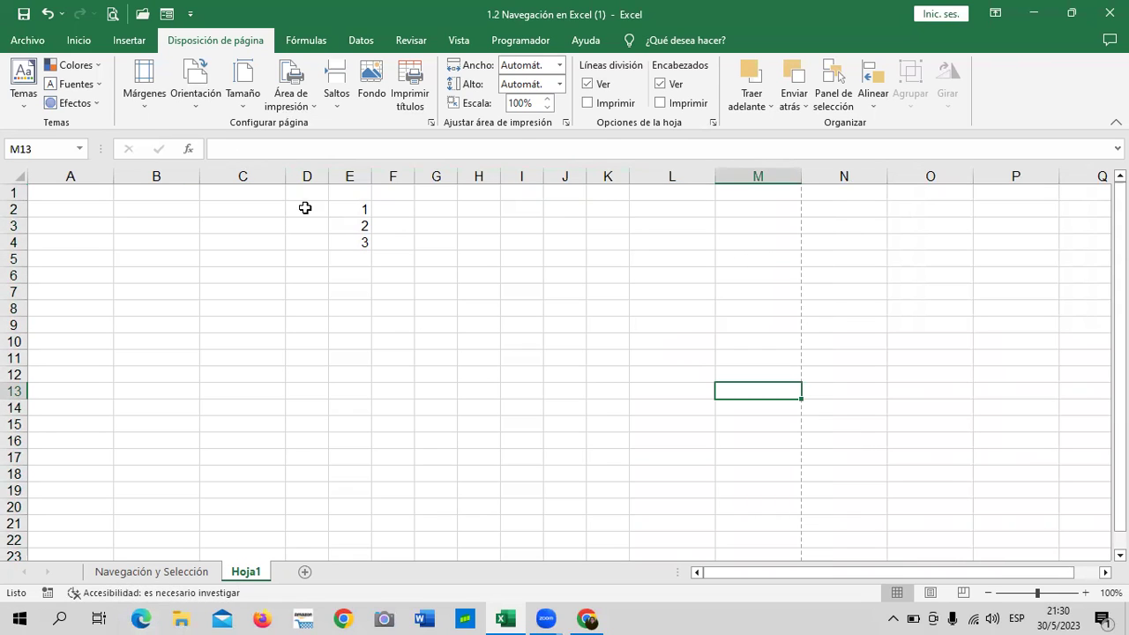
- Apply Todos los bordes to D1:K17 and preview the grid on one landscape page
mouse_move(307, 197)
left_mouse_down()
mouse_move(486, 446)
mouse_move(614, 458)
left_mouse_up()
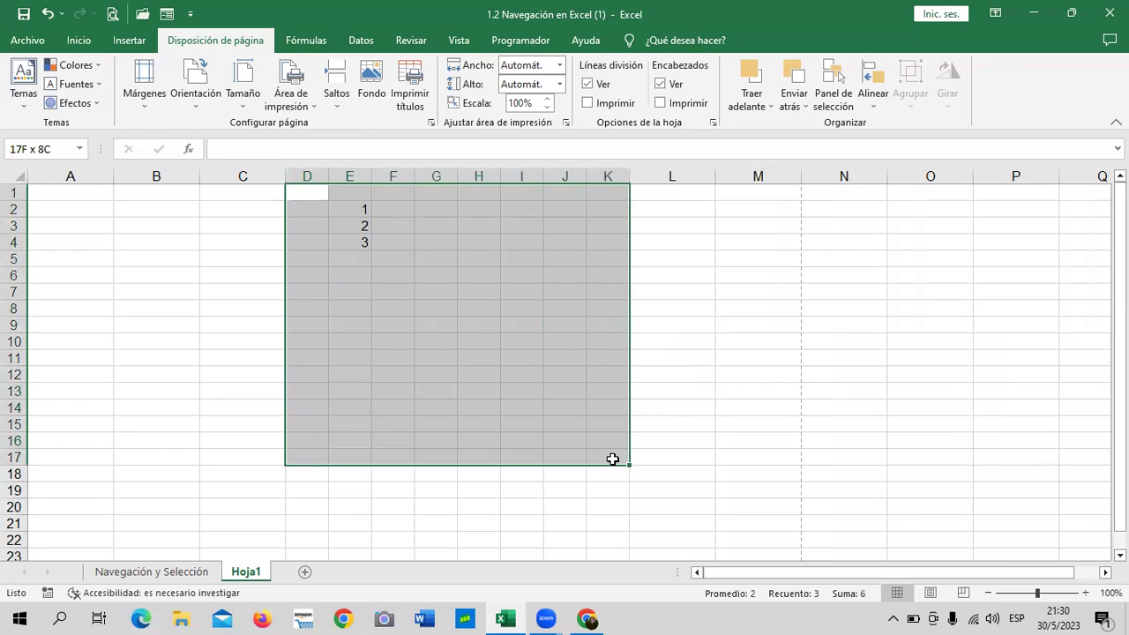
left_click(79, 41)
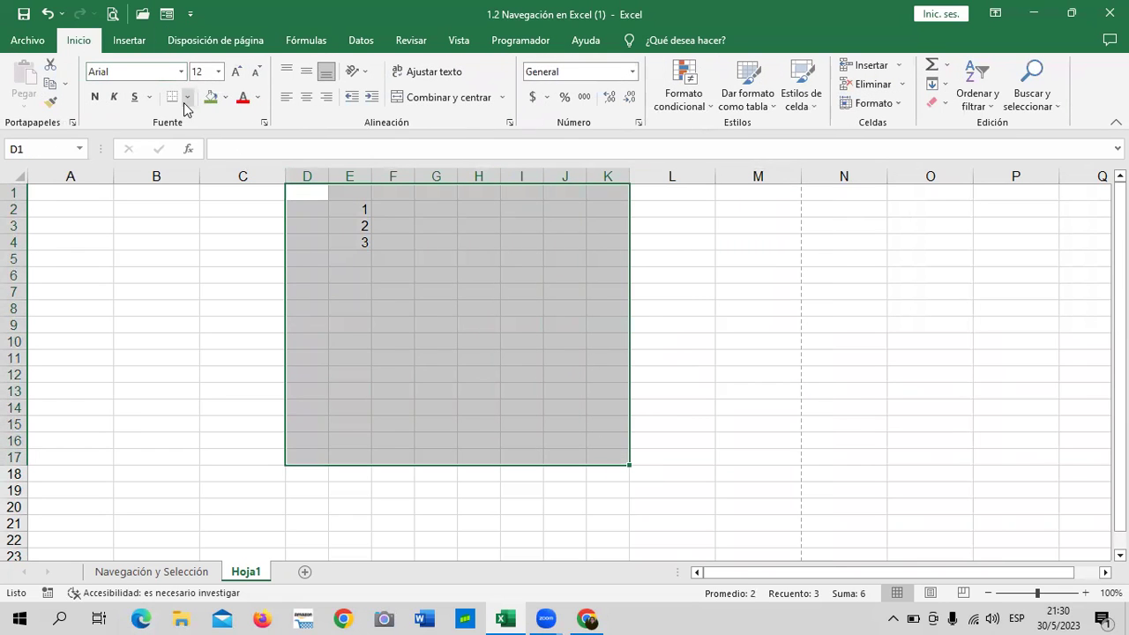
left_click(187, 99)
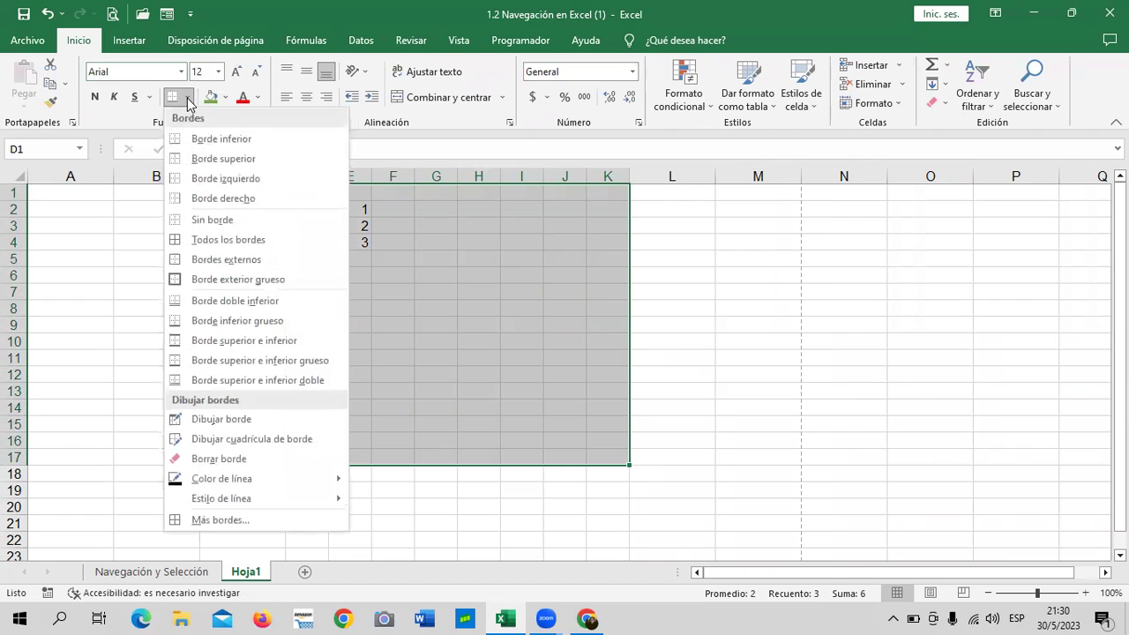
left_click(221, 239)
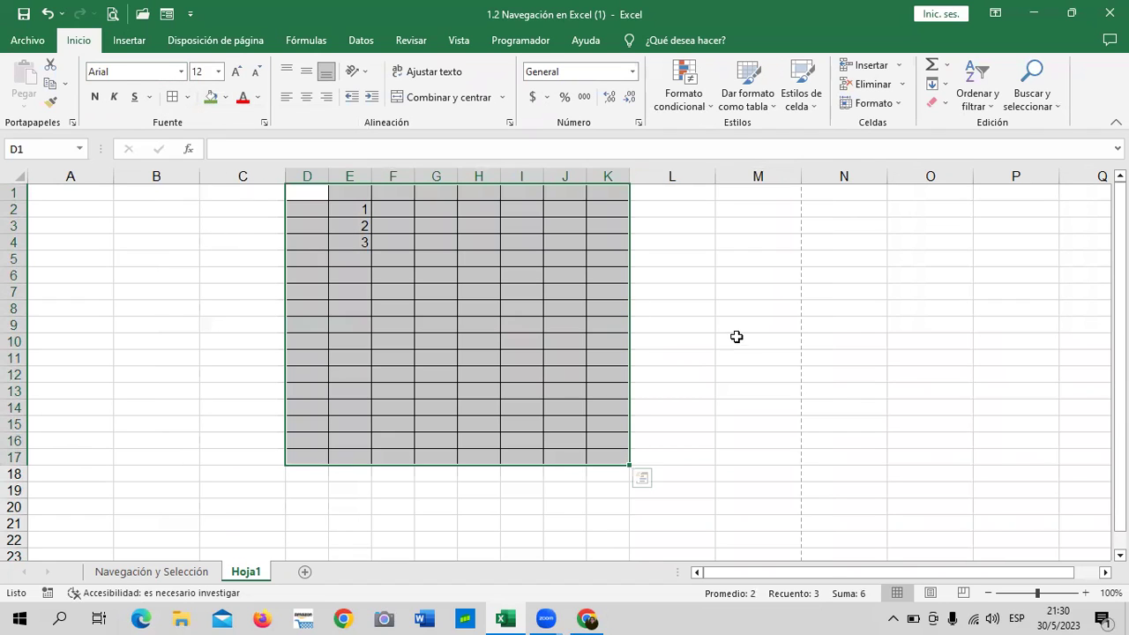
left_click(755, 377)
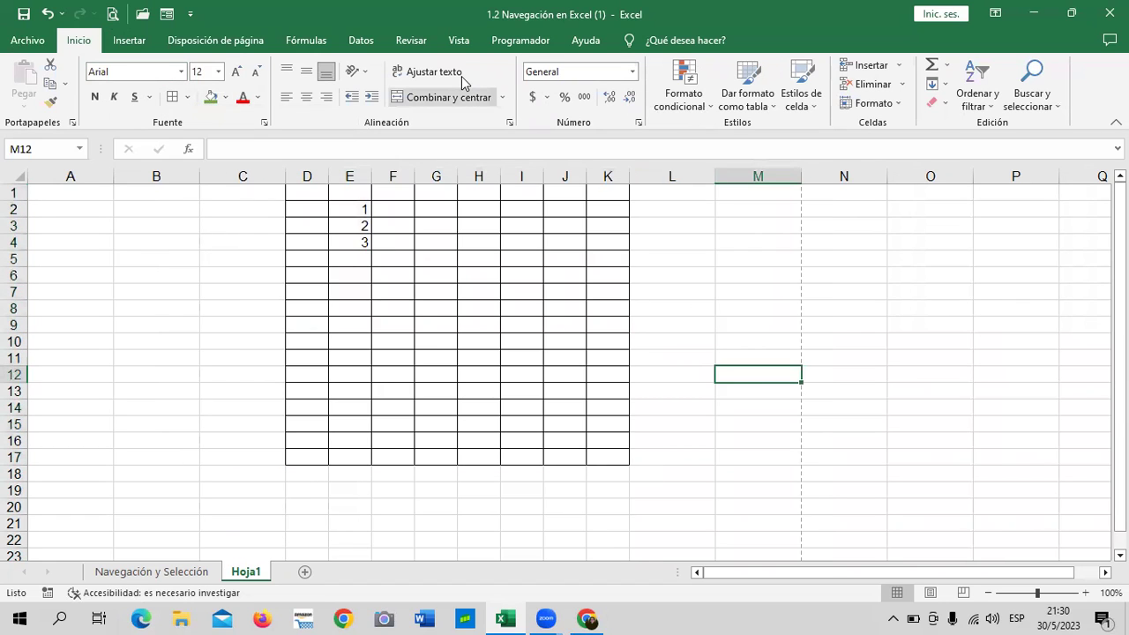
left_click(114, 18)
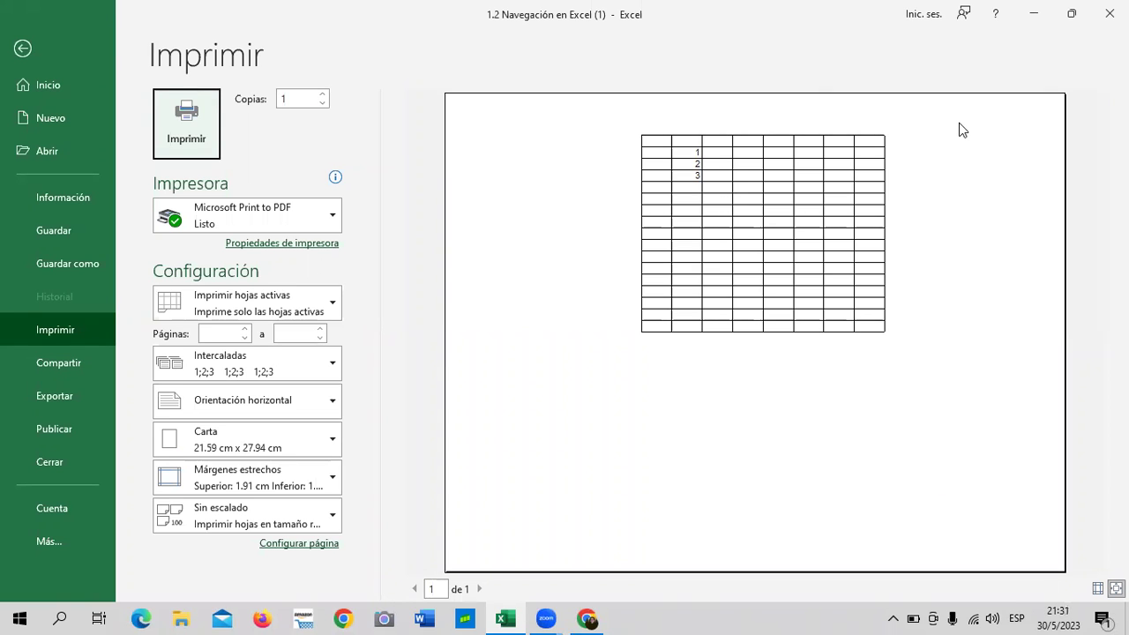
- Leave print preview and set columns L and M to width 5
left_click(35, 55)
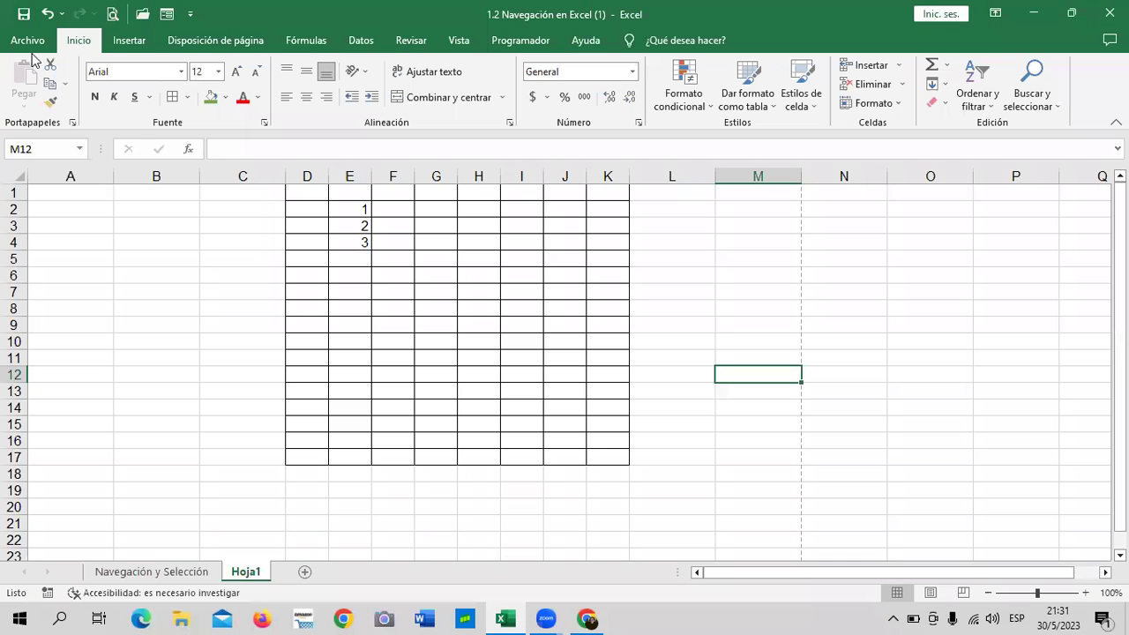
left_click_drag(672, 177, 763, 201)
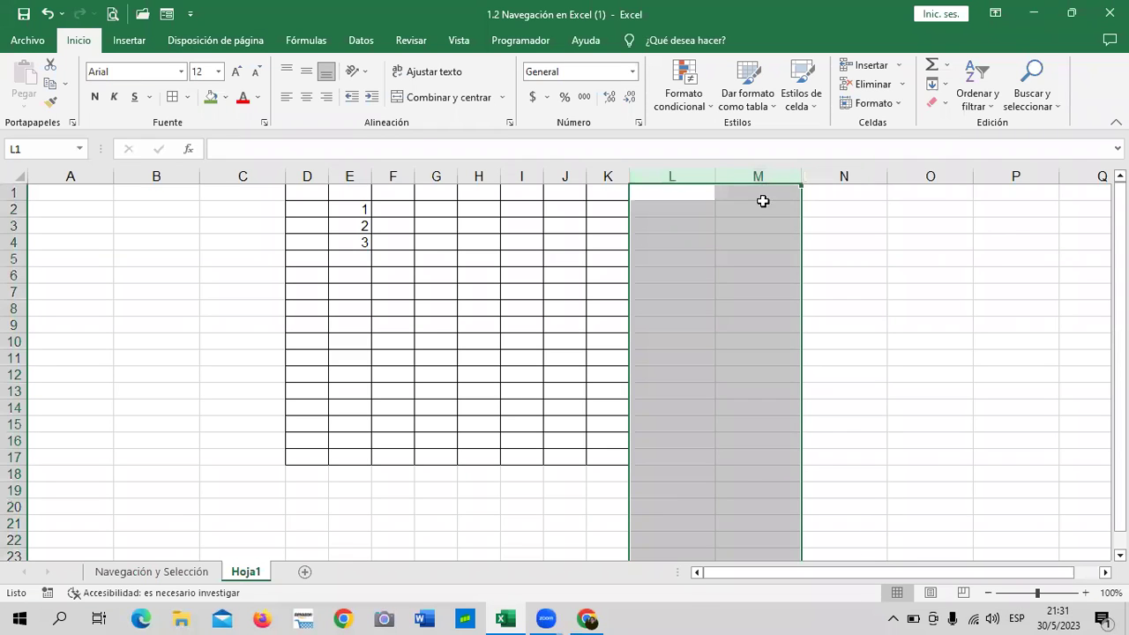
right_click(762, 204)
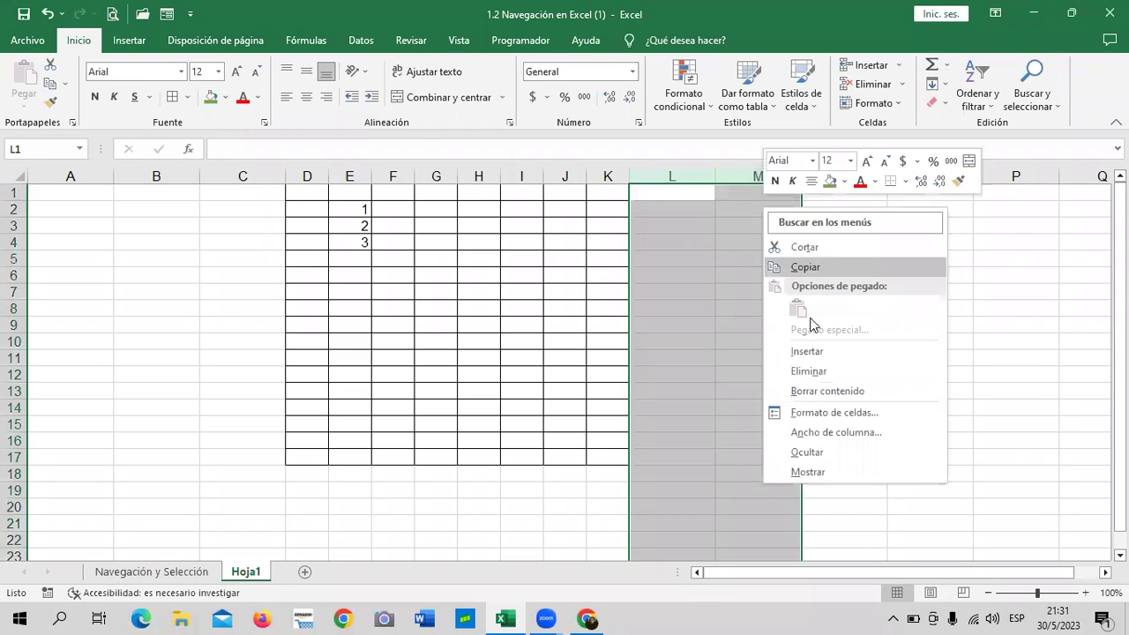
left_click(808, 432)
type("5")
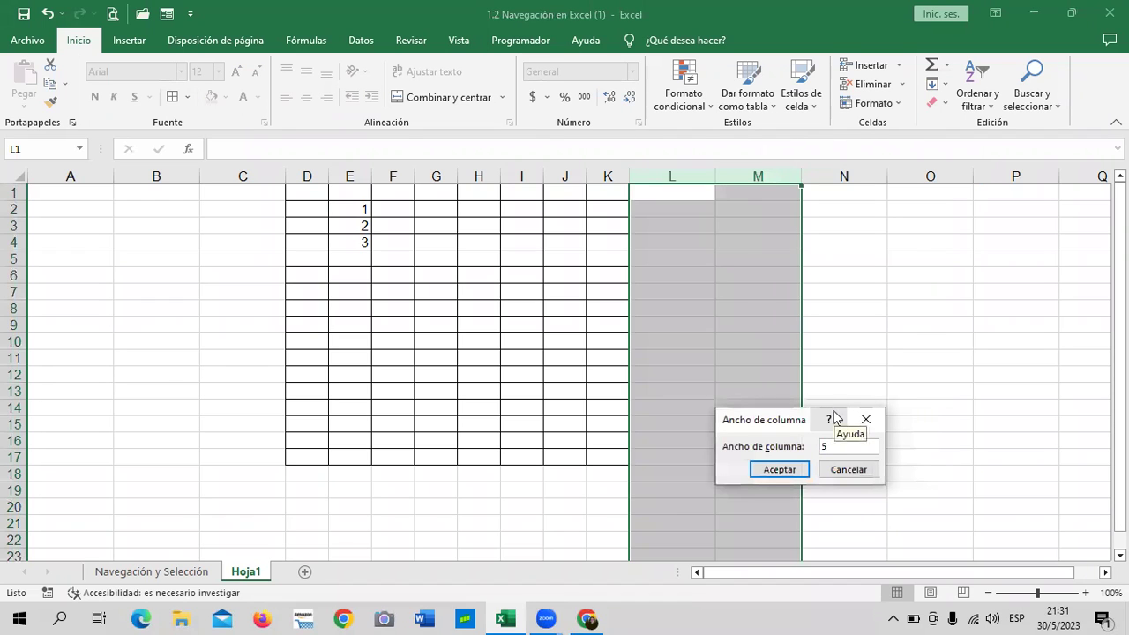
key("Return")
left_click(797, 424)
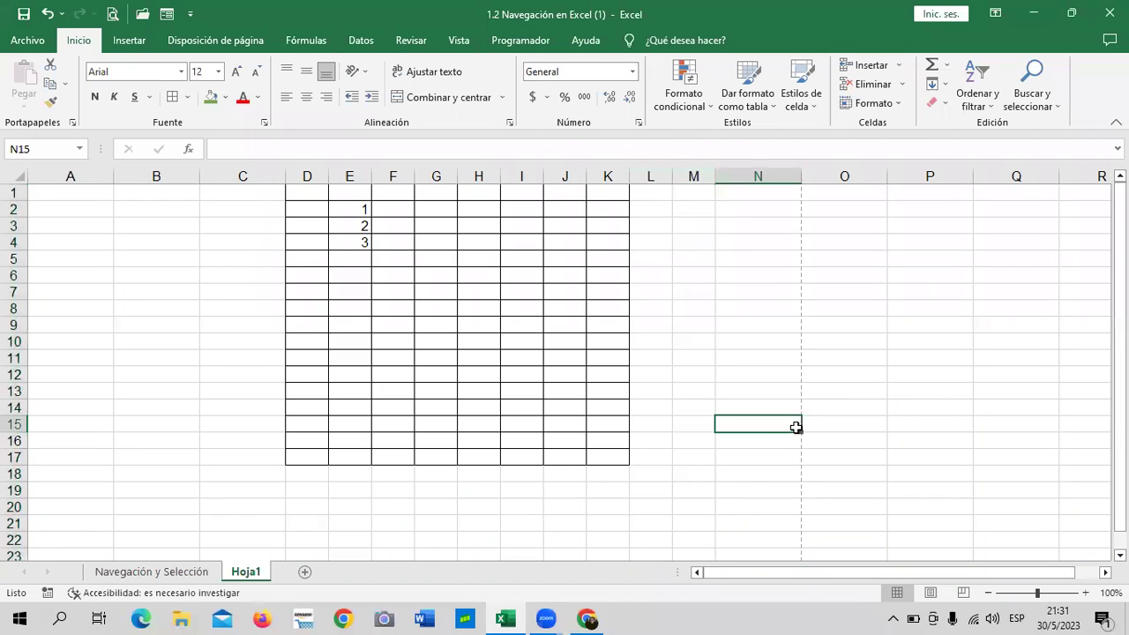
- Add all borders to L1:M17 so the grid spans D1:M17
mouse_move(653, 192)
left_mouse_down()
mouse_move(707, 471)
mouse_move(707, 459)
left_mouse_up()
left_click(177, 103)
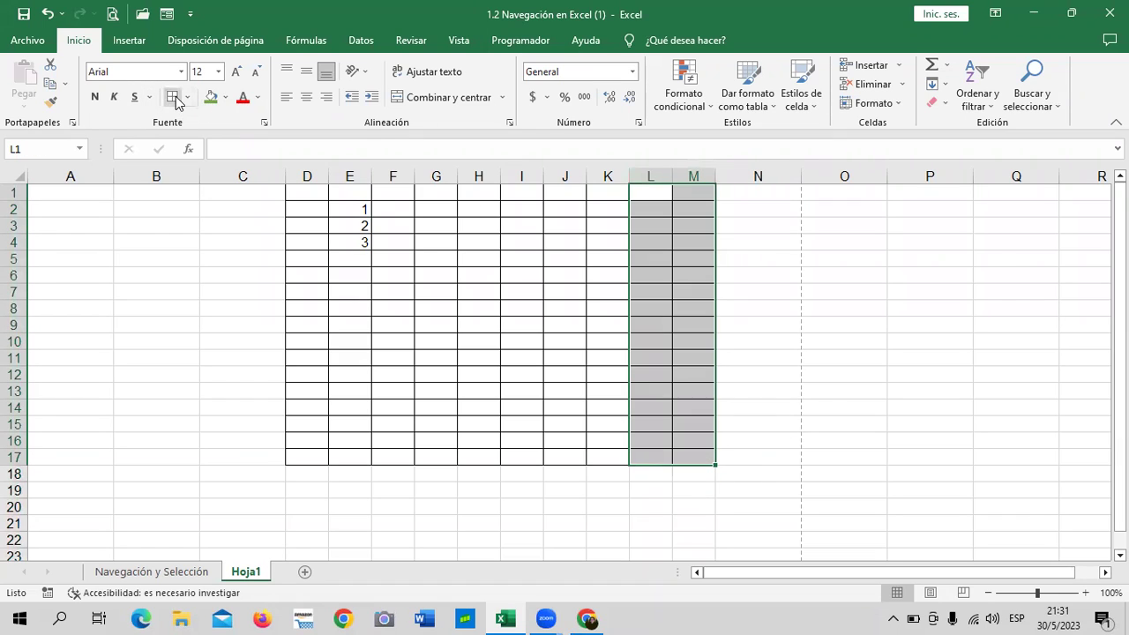
left_click(484, 346)
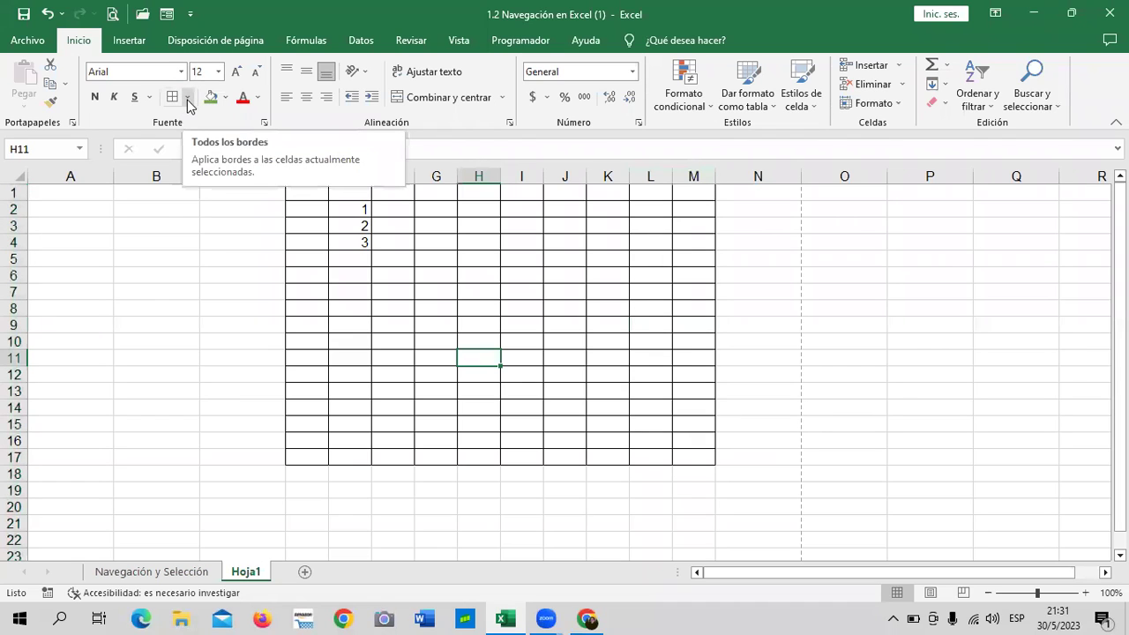
left_click(187, 105)
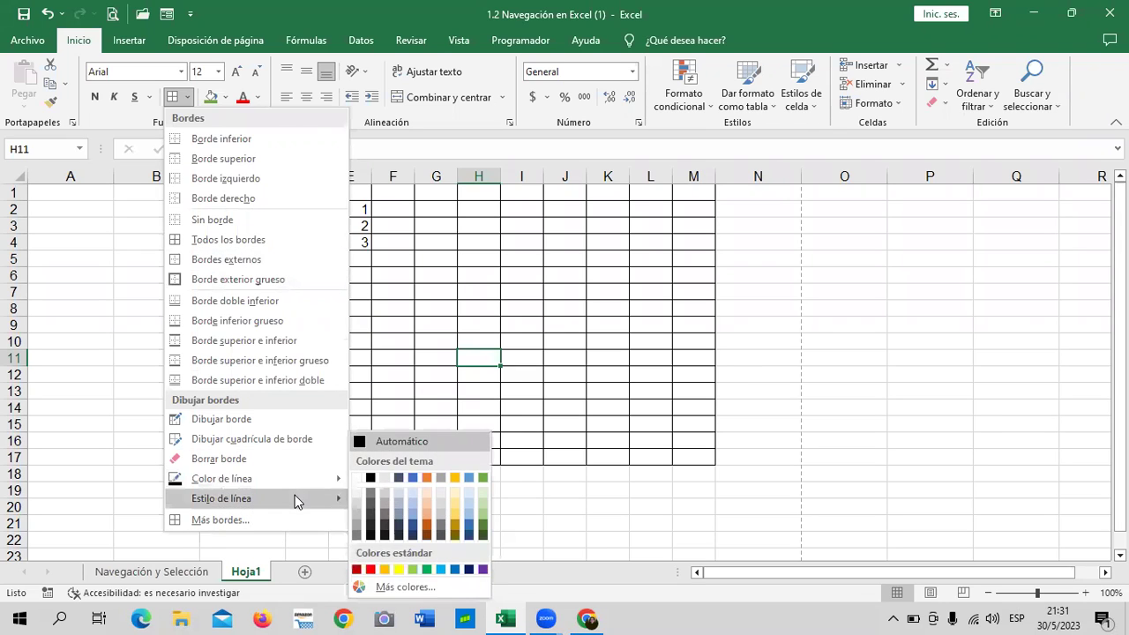
mouse_move(295, 500)
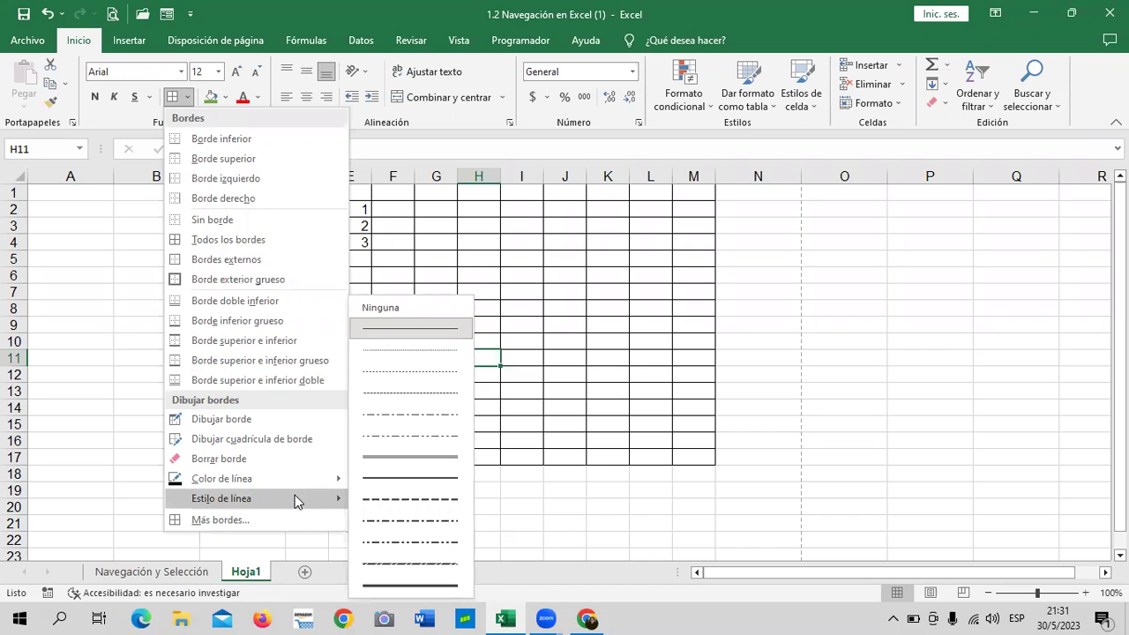
- Apply Sin borde to D16:M17 to remove their borders
left_click(556, 248)
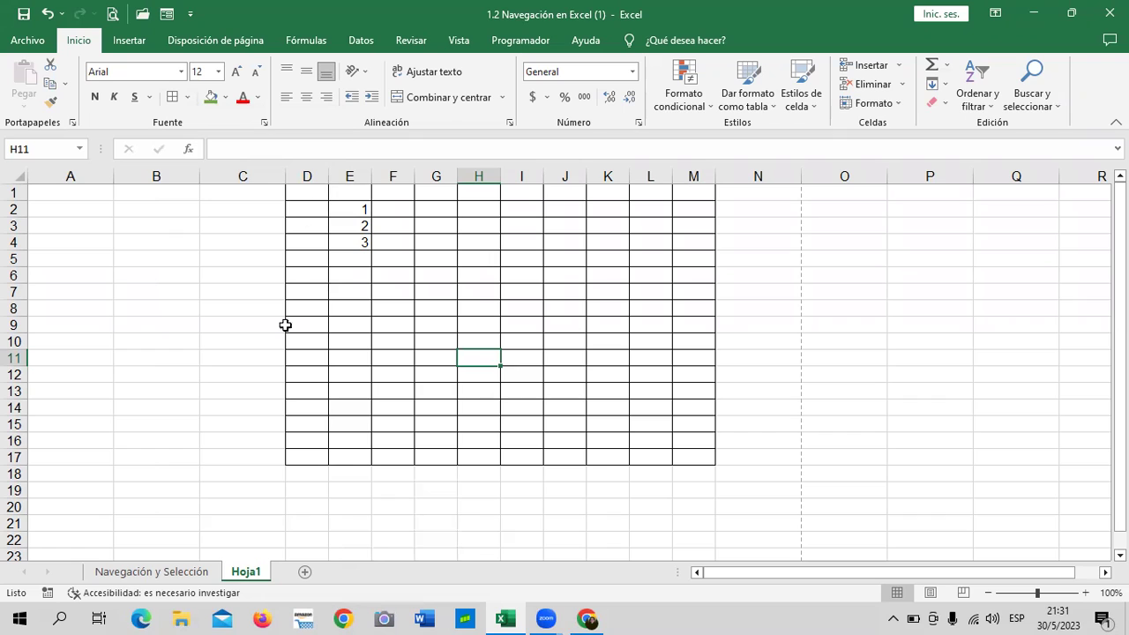
left_click_drag(289, 405, 702, 456)
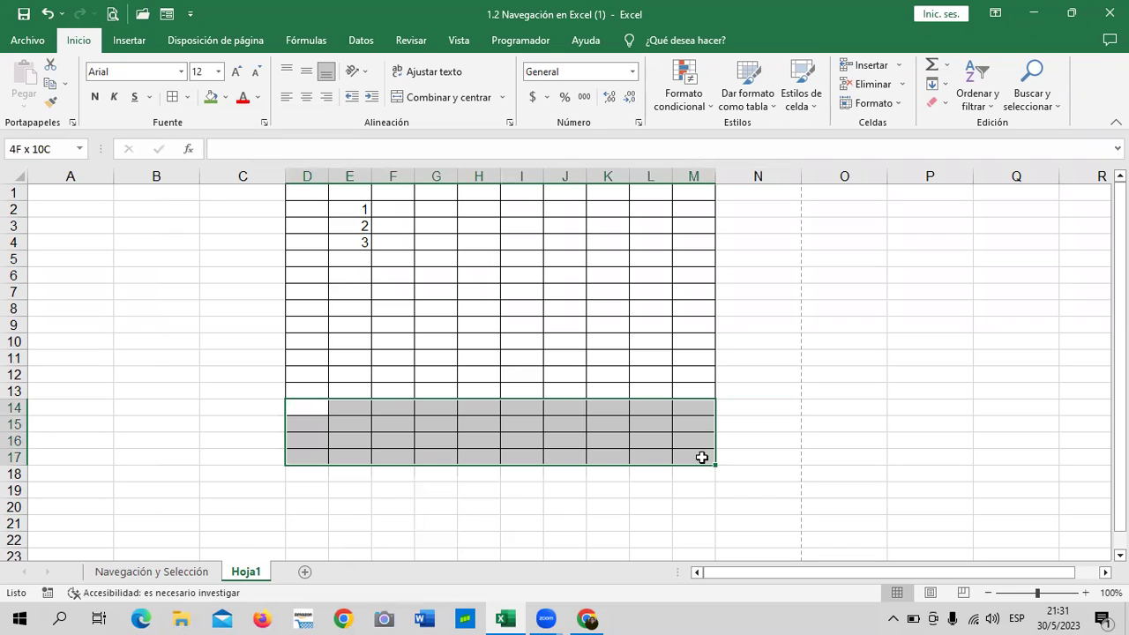
left_click(388, 456)
left_click_drag(300, 431, 406, 432)
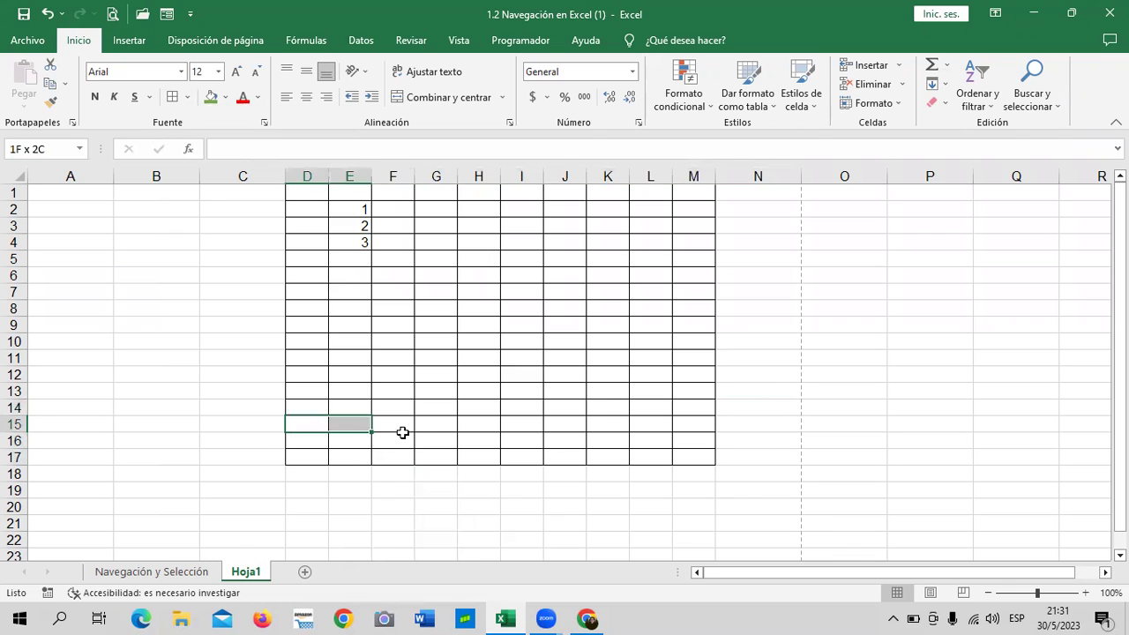
left_click_drag(309, 437, 684, 457)
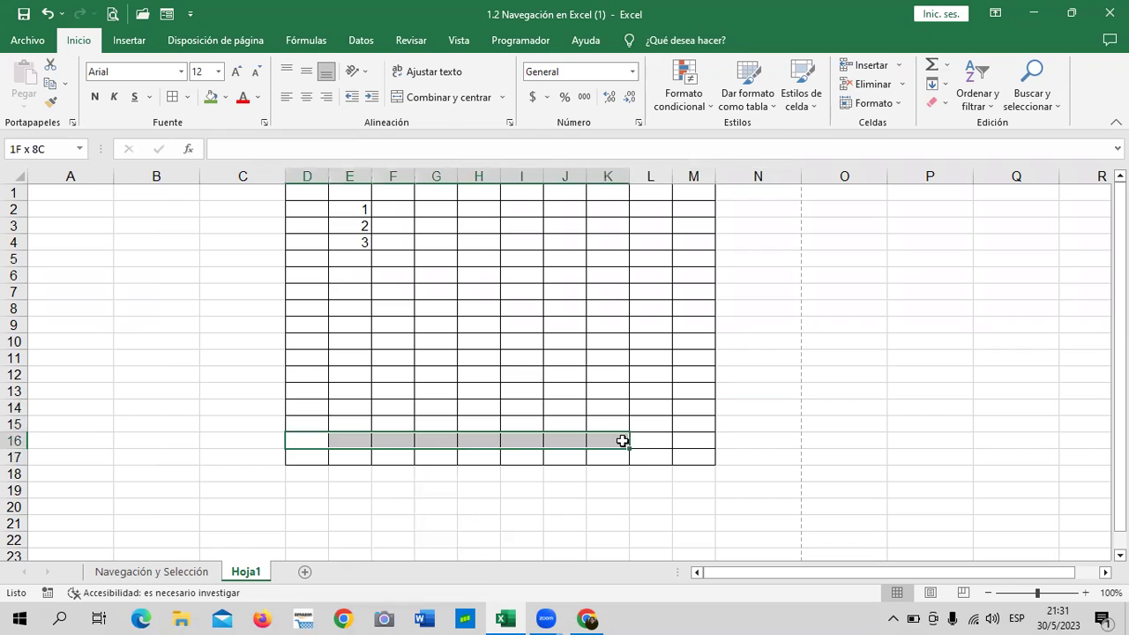
left_click(187, 97)
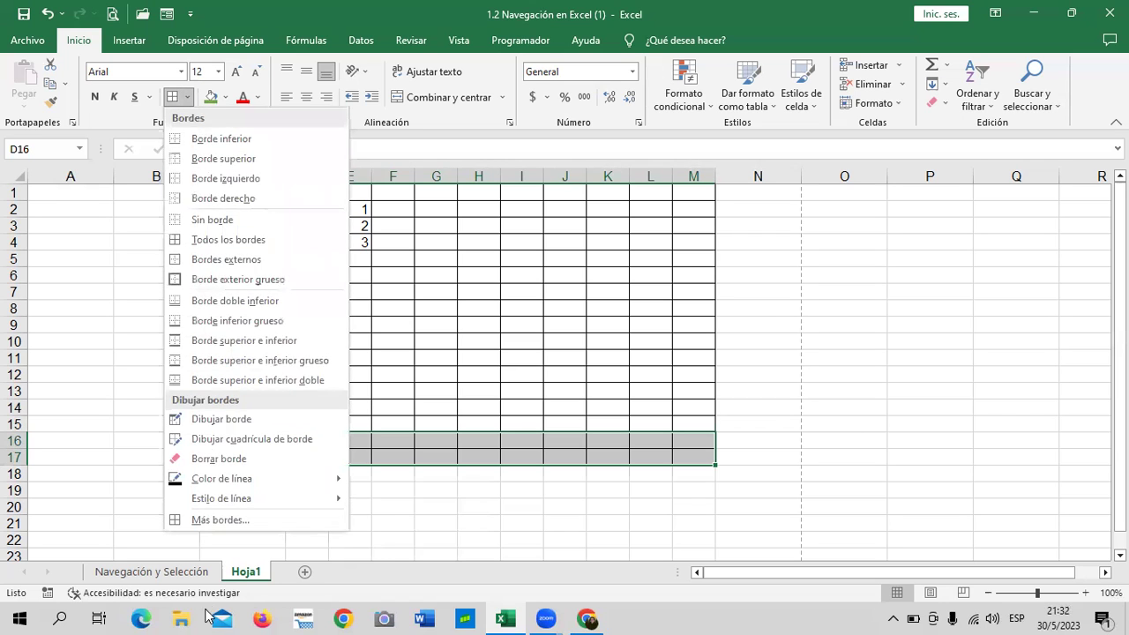
left_click(188, 219)
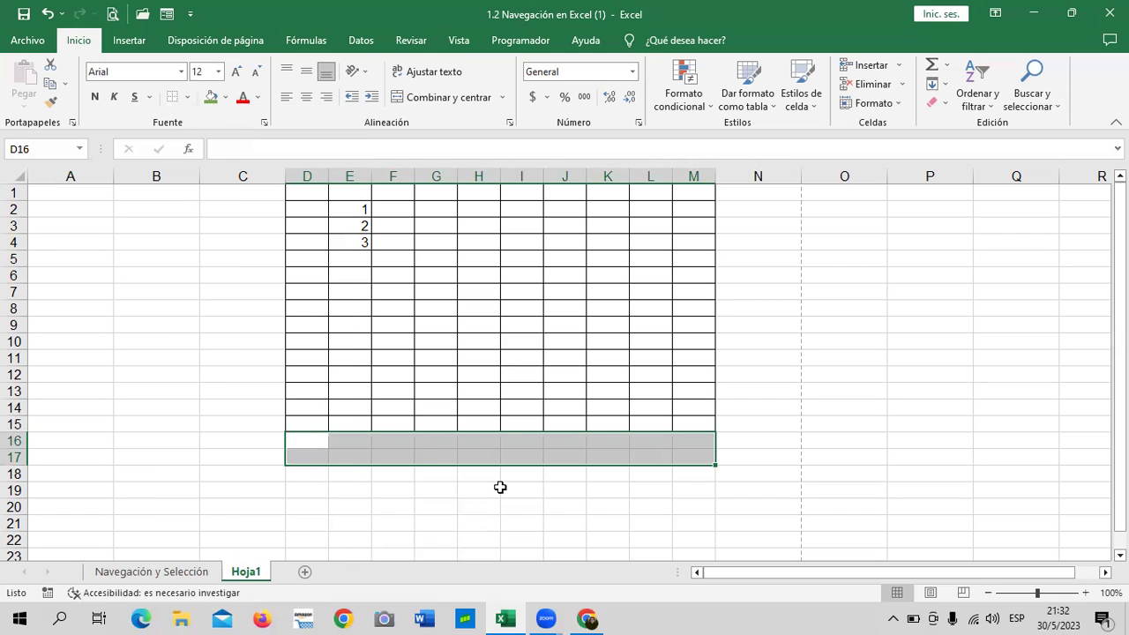
left_click(832, 437)
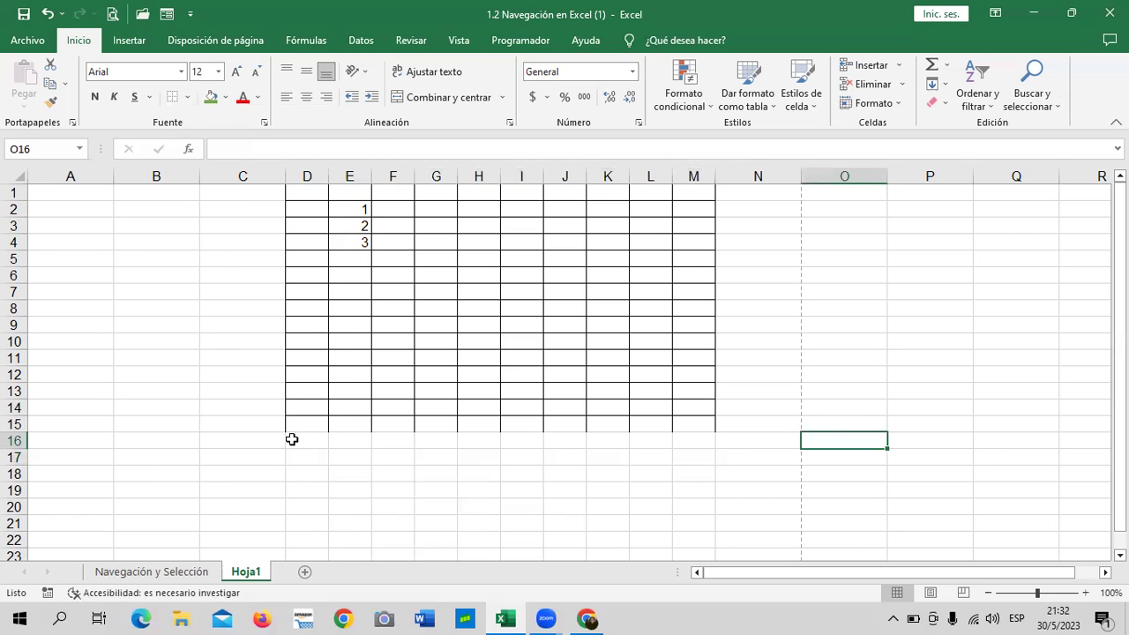
- Apply Todos los bordes to row 15 across D15:M15
left_click_drag(298, 423, 692, 418)
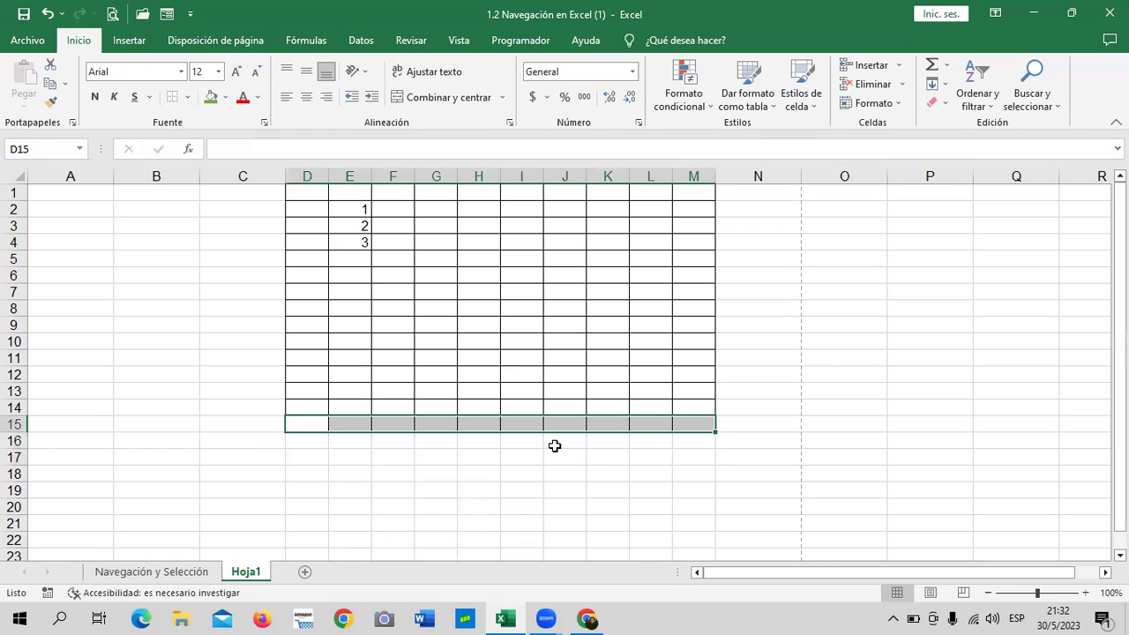
left_click(187, 99)
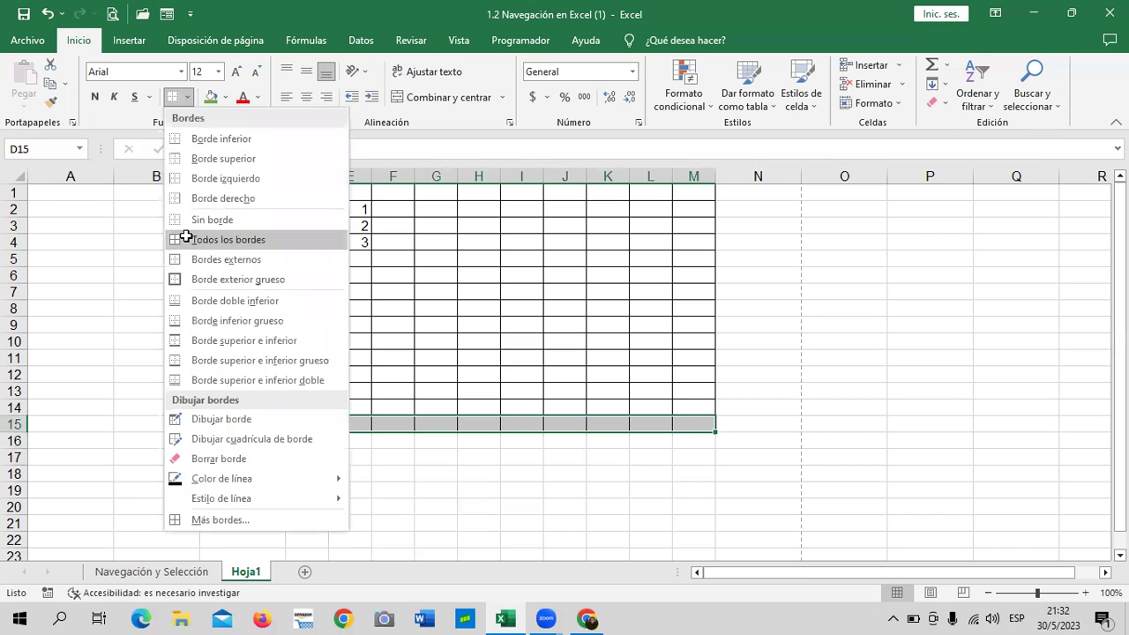
left_click(186, 238)
left_click(706, 477)
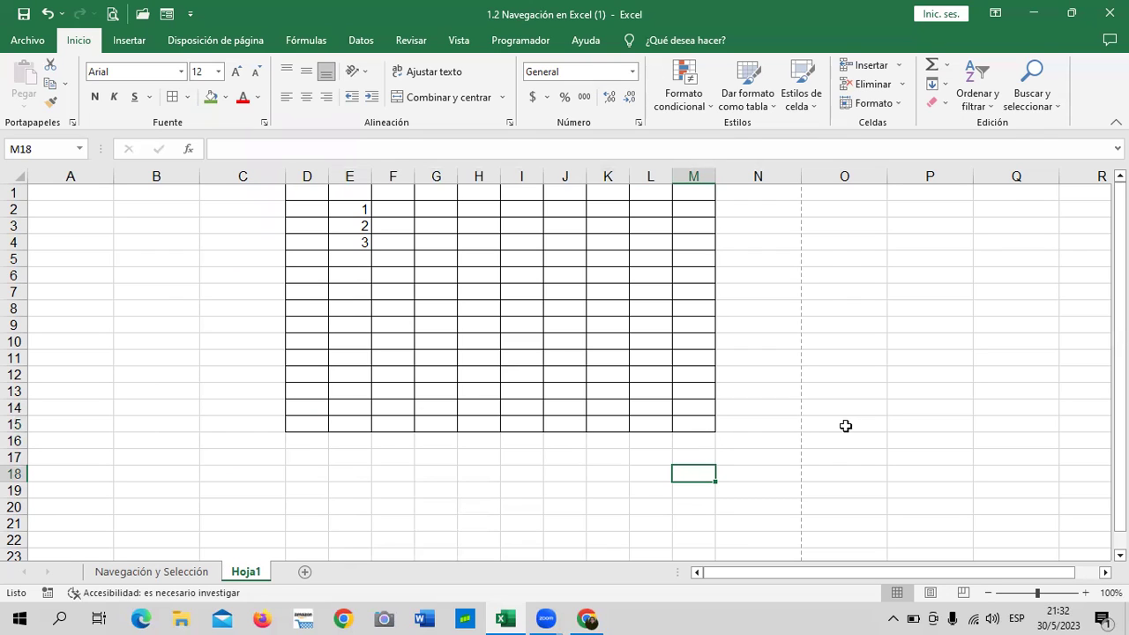
left_click(187, 97)
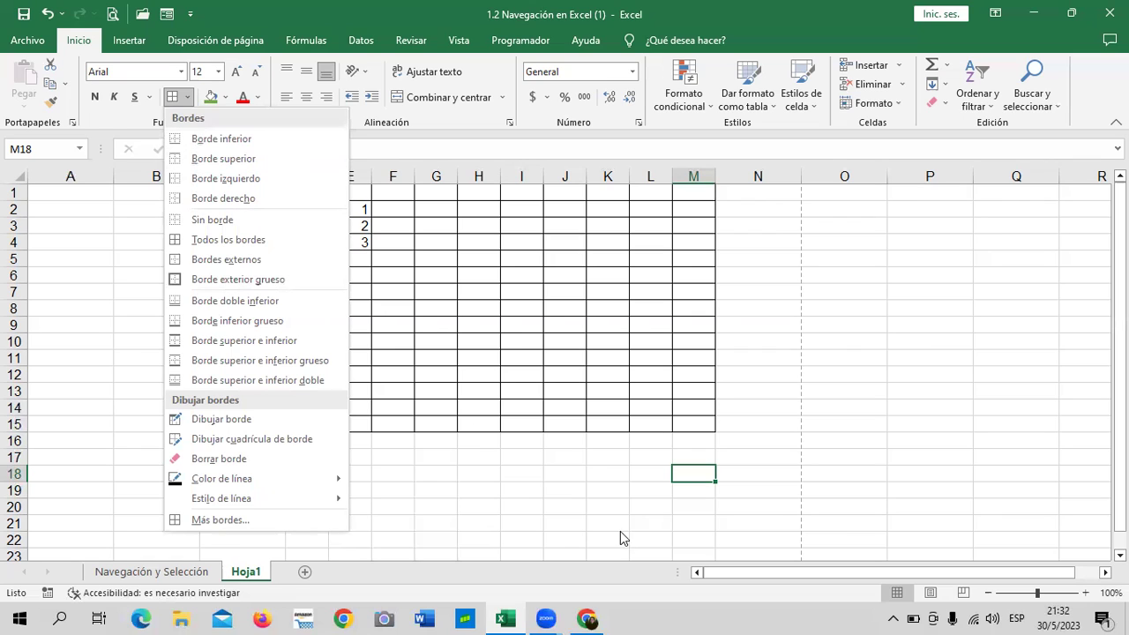
left_click(577, 469)
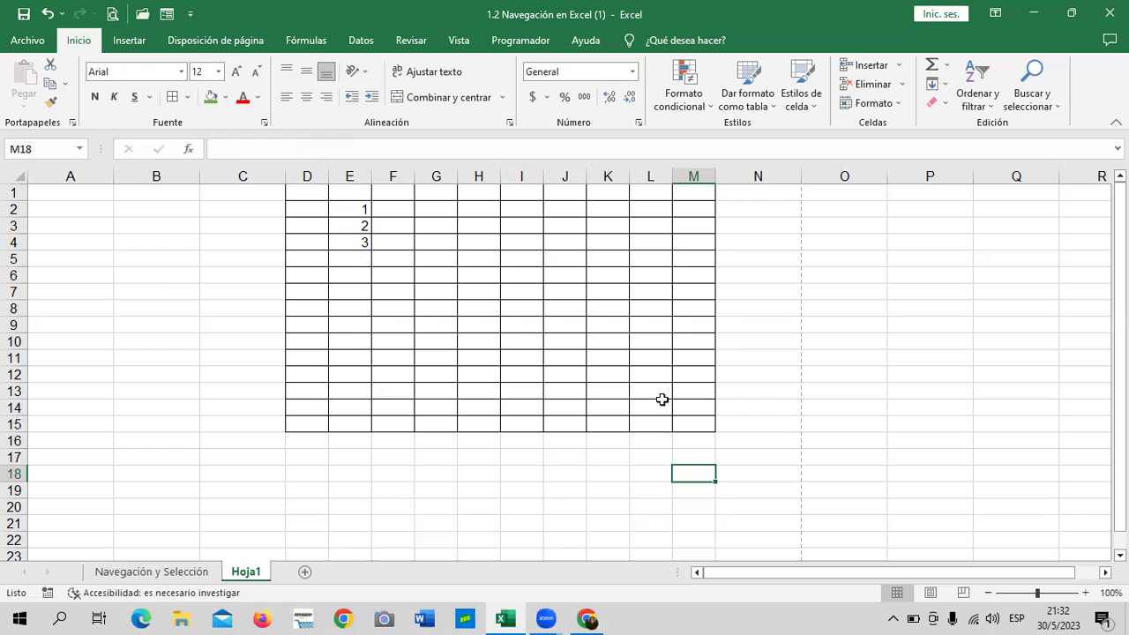
key("Right")
key("Up")
key("Up")
key("Up")
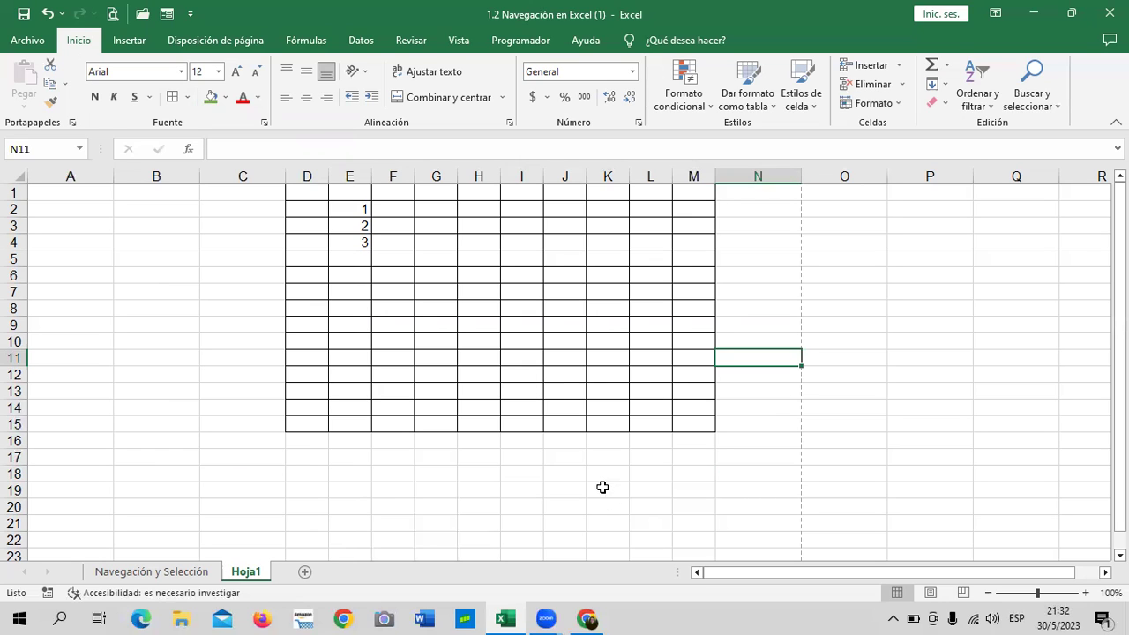
scroll(602, 487, "down", 2)
scroll(603, 486, "up", 2)
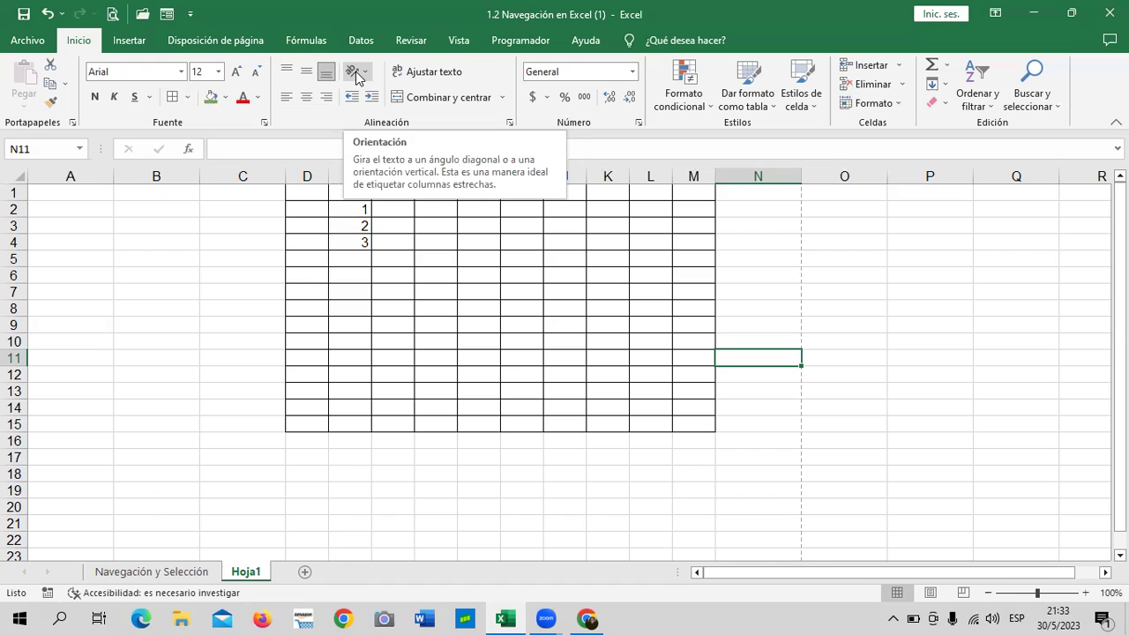
- Enter the values 1, 2 and 3 in cells F2 to F4
left_click(482, 312)
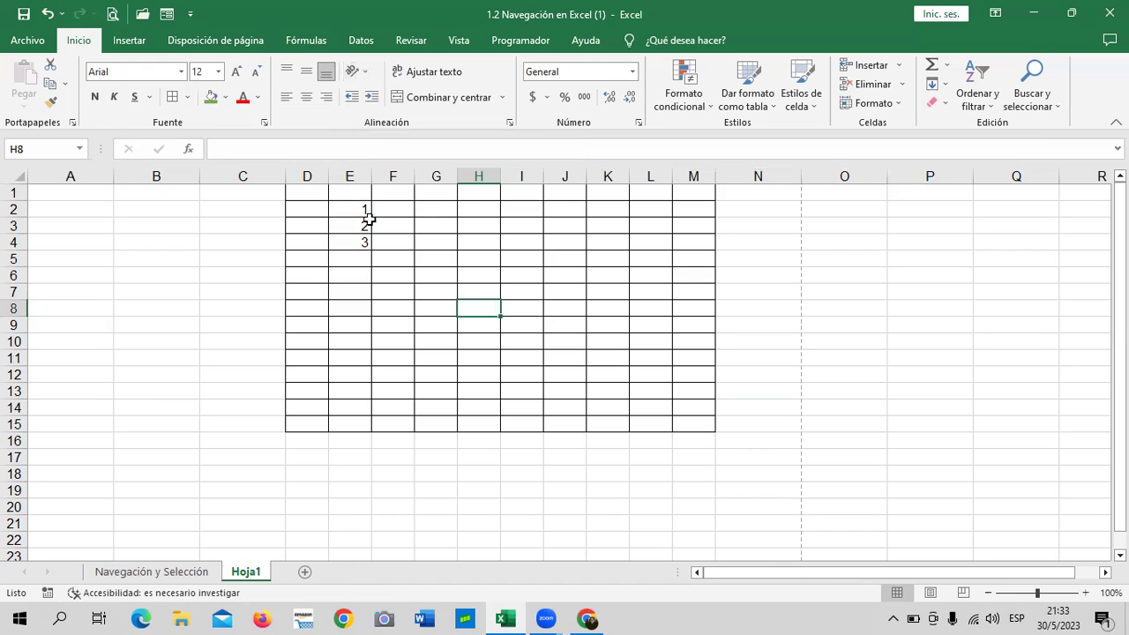
left_click(397, 214)
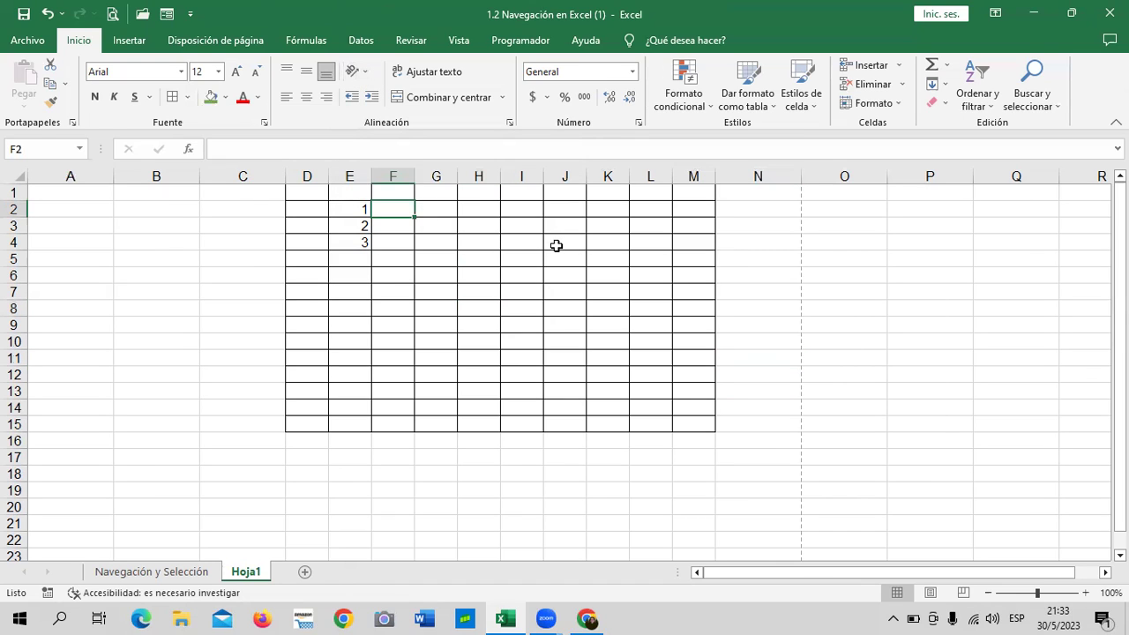
type("1")
key("Return")
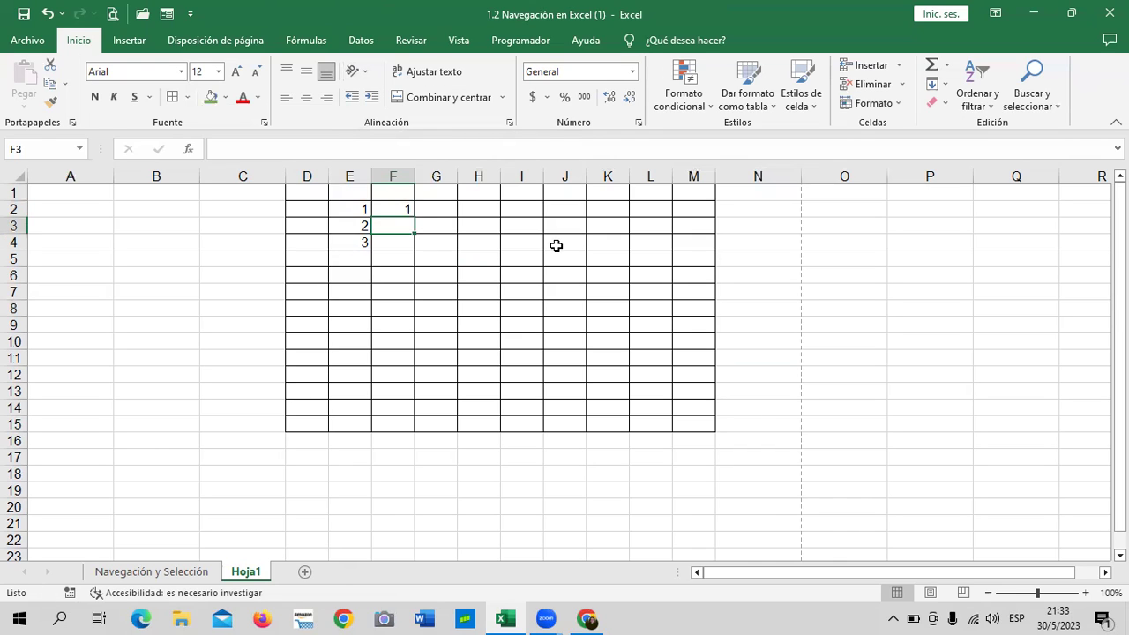
type("2")
key("Return")
type("3")
key("Return")
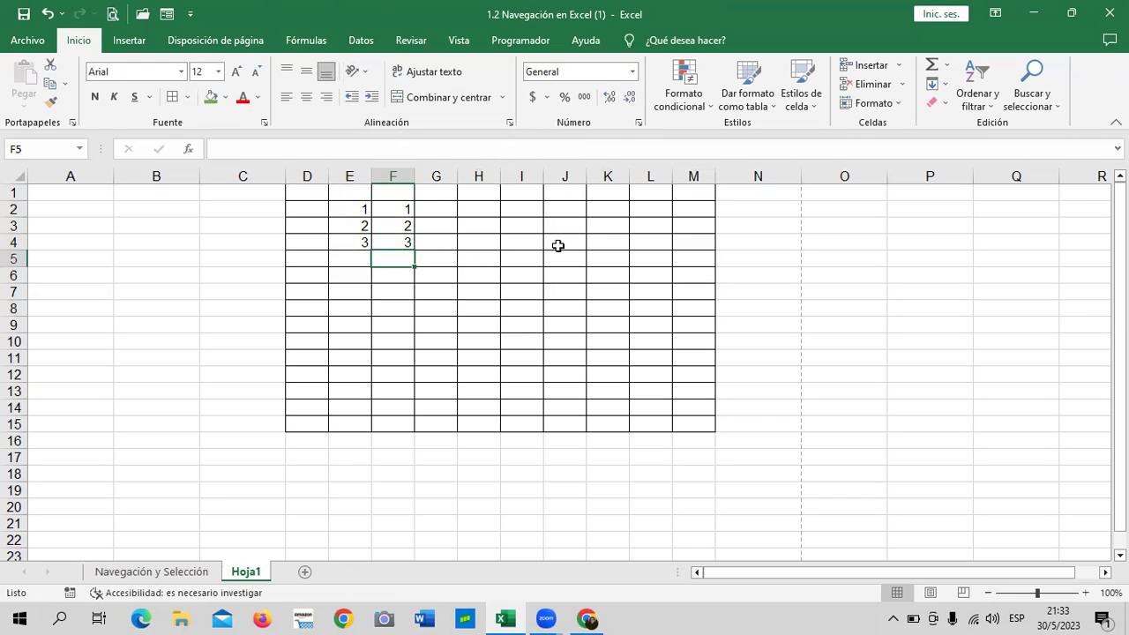
- Add the column headings feb in E1 and mar in F1
left_click(359, 194)
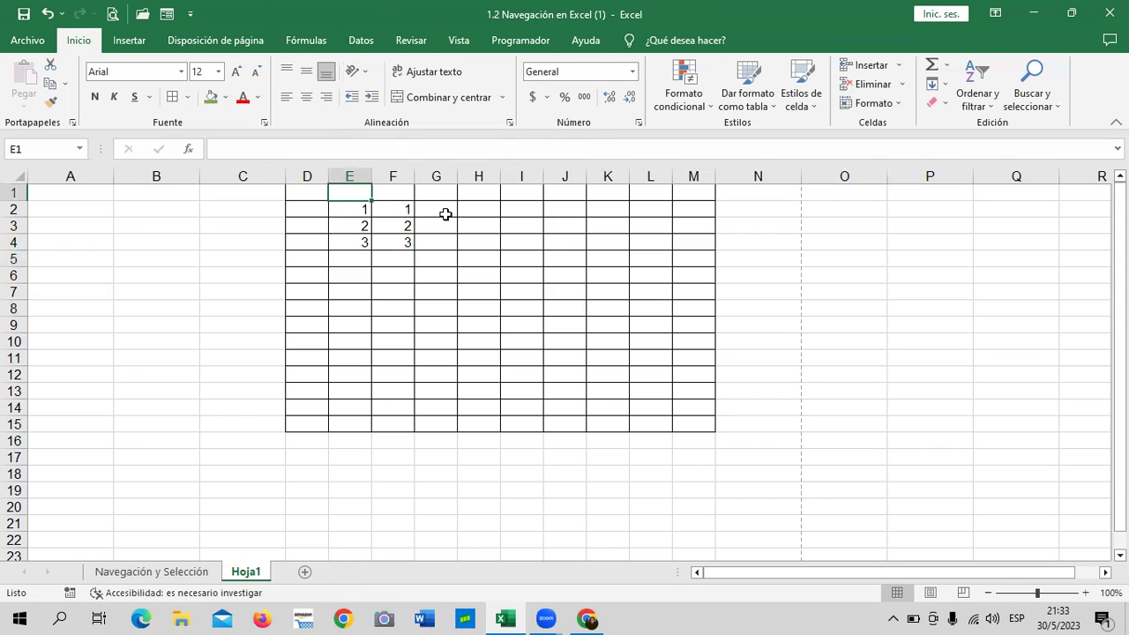
type("feb")
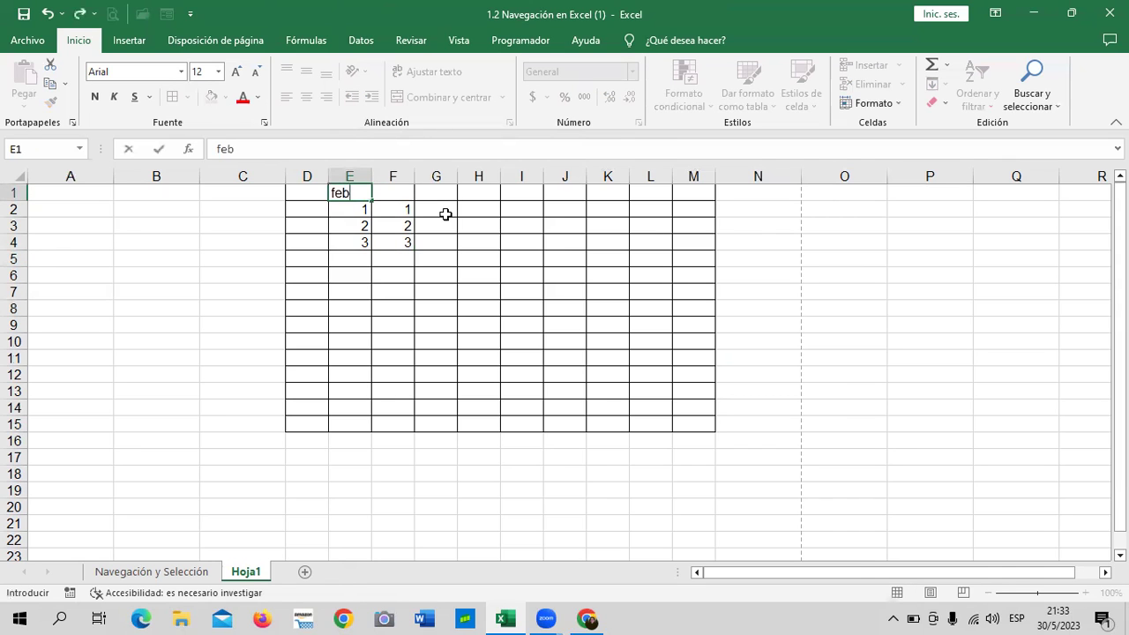
key("Return")
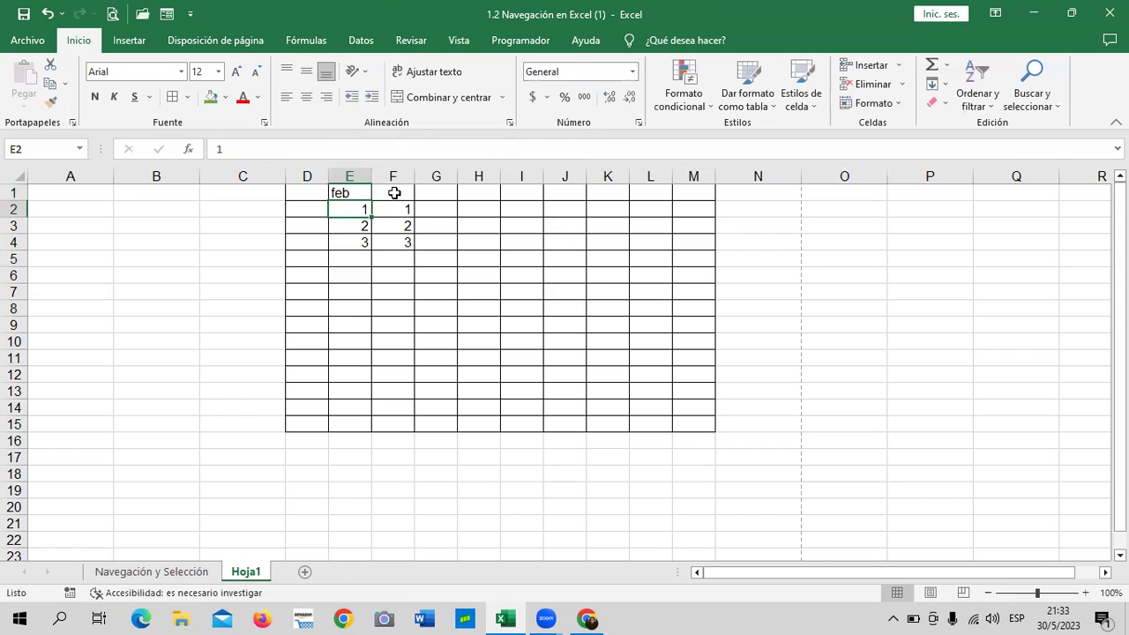
left_click(394, 192)
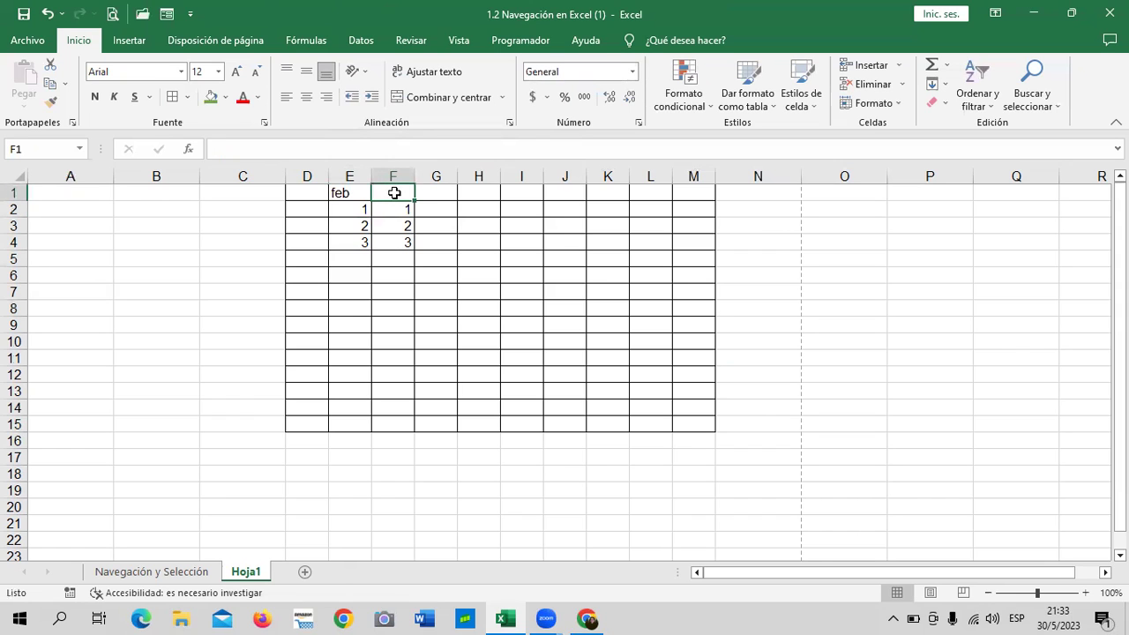
type("mar")
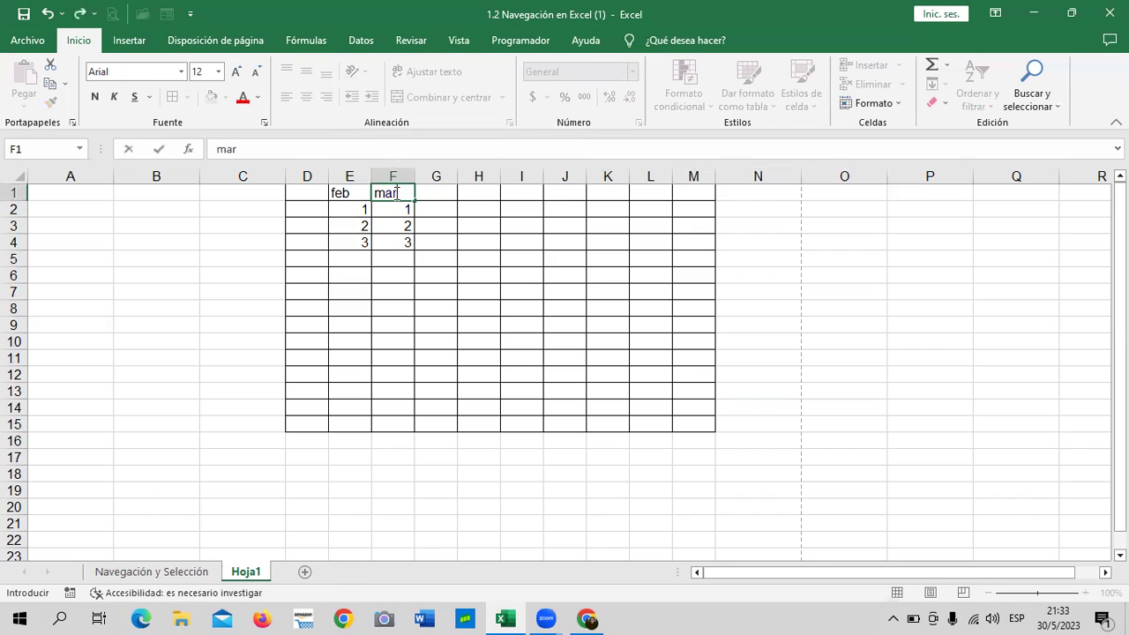
key("Return")
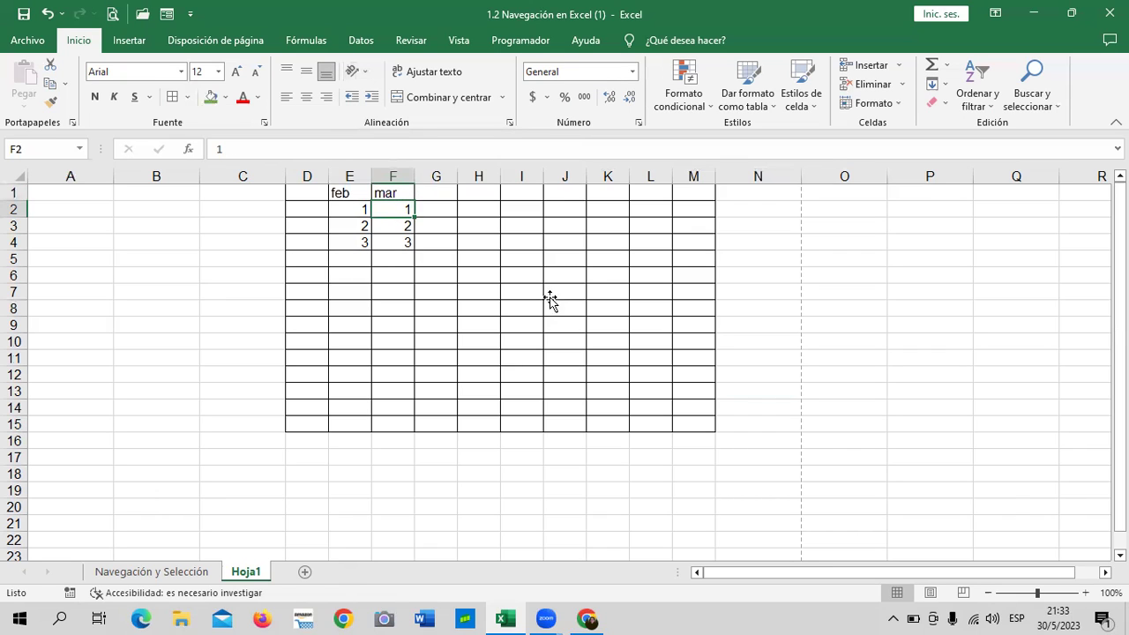
left_click(550, 298)
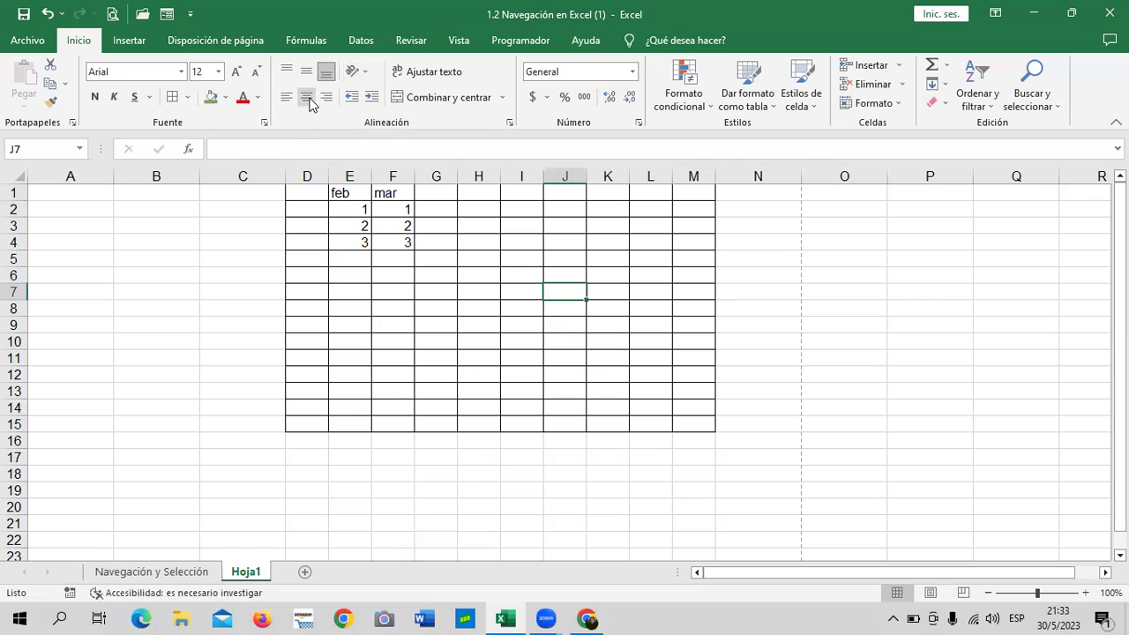
left_click(408, 271)
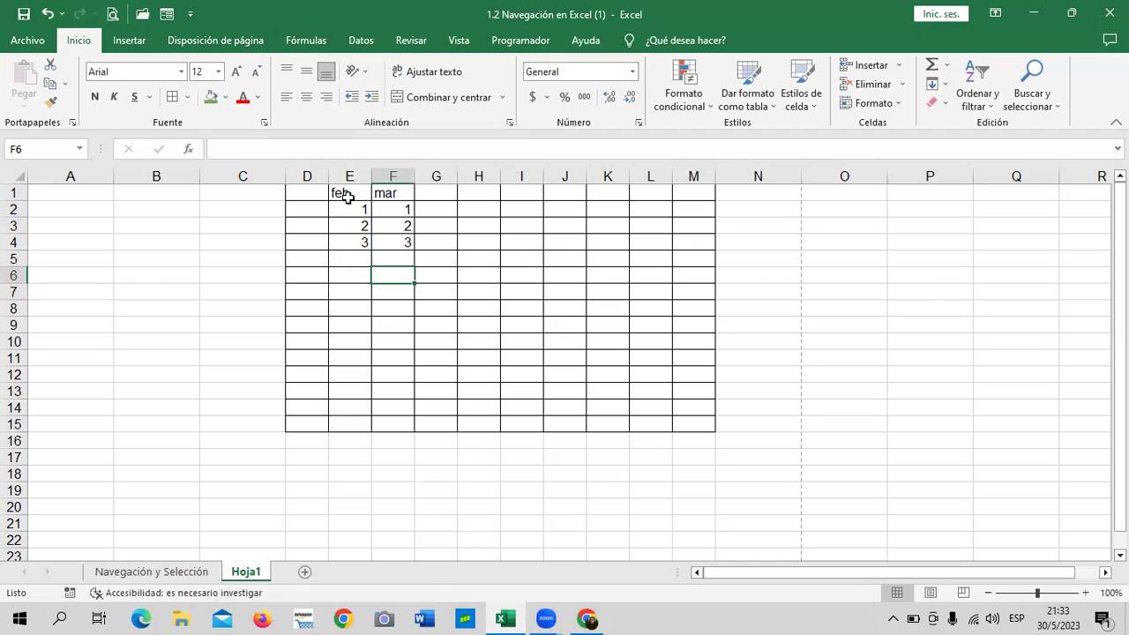
key("ctrl+Home")
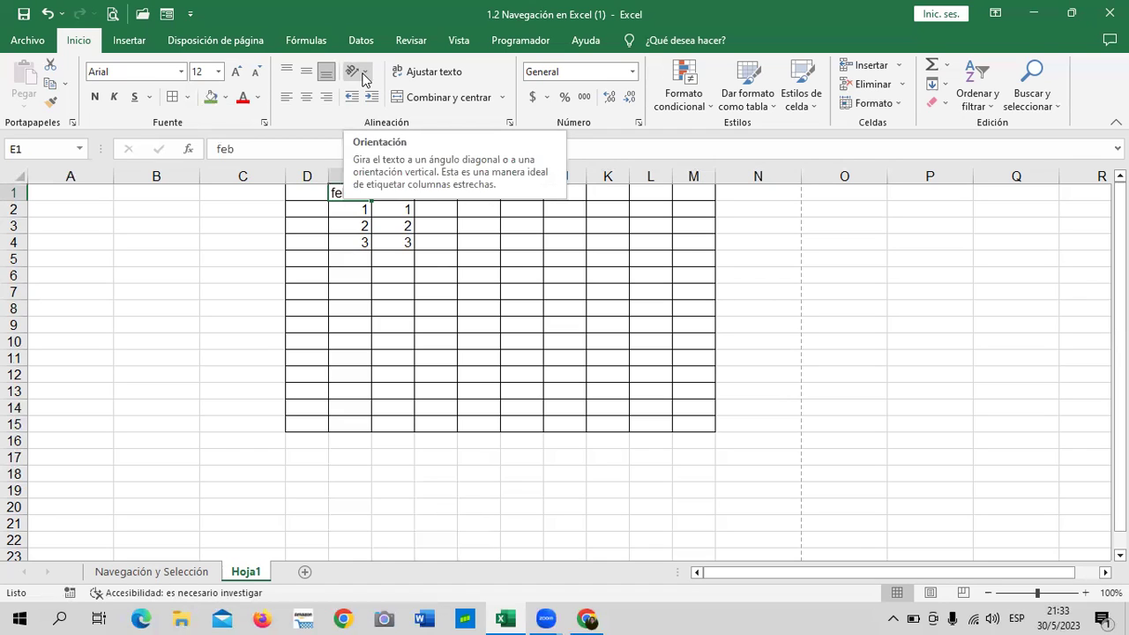
left_click(538, 342)
left_click(420, 192)
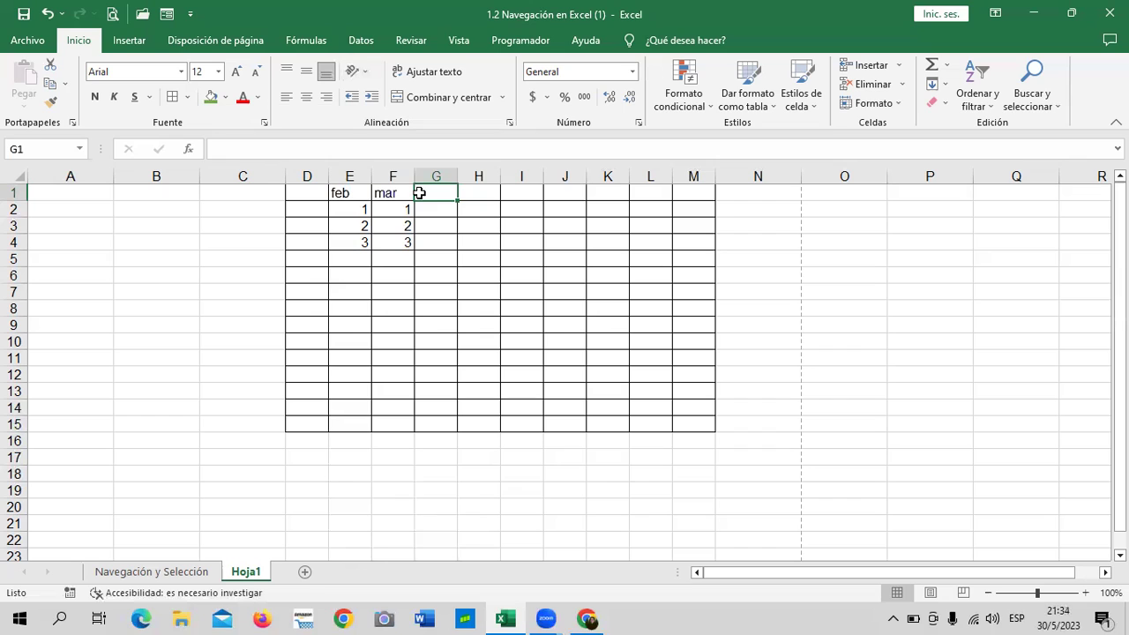
- Complete F1 as marzo, then retype it in capitals as MARZO
left_click(393, 193)
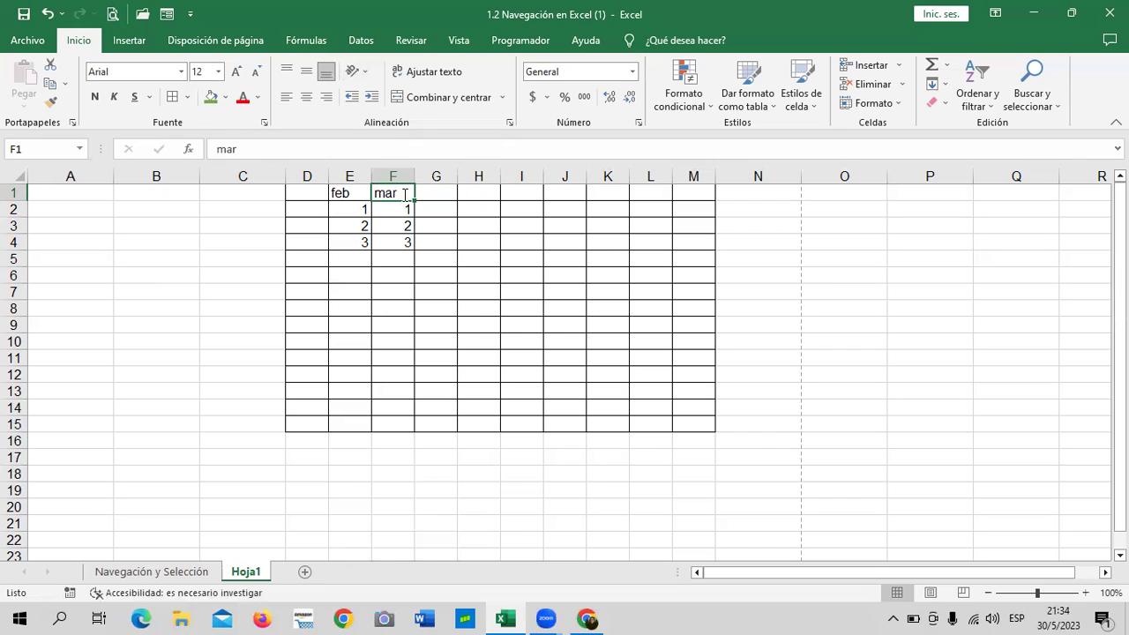
double_click(404, 193)
type("zo")
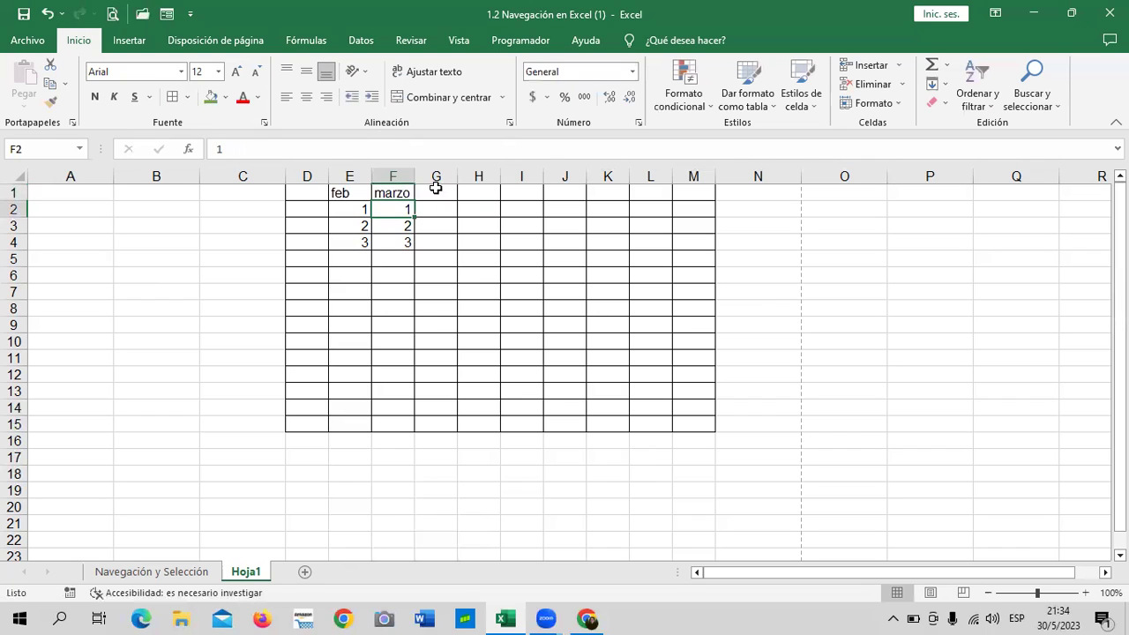
left_click(436, 189)
left_click(397, 192)
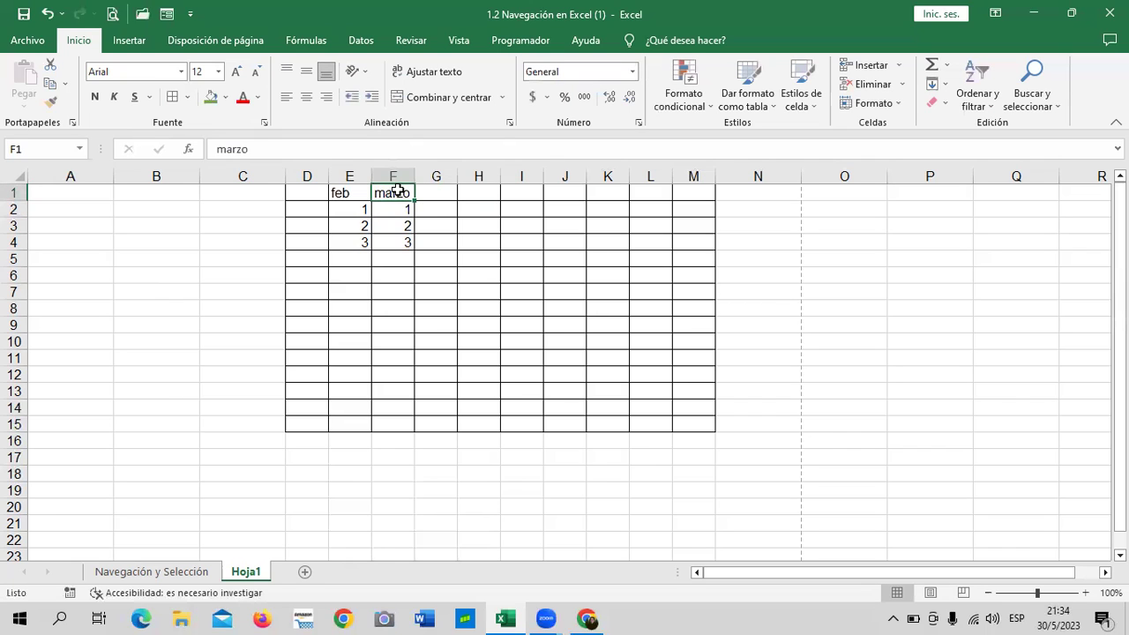
key("BackSpace")
key("Caps_Lock")
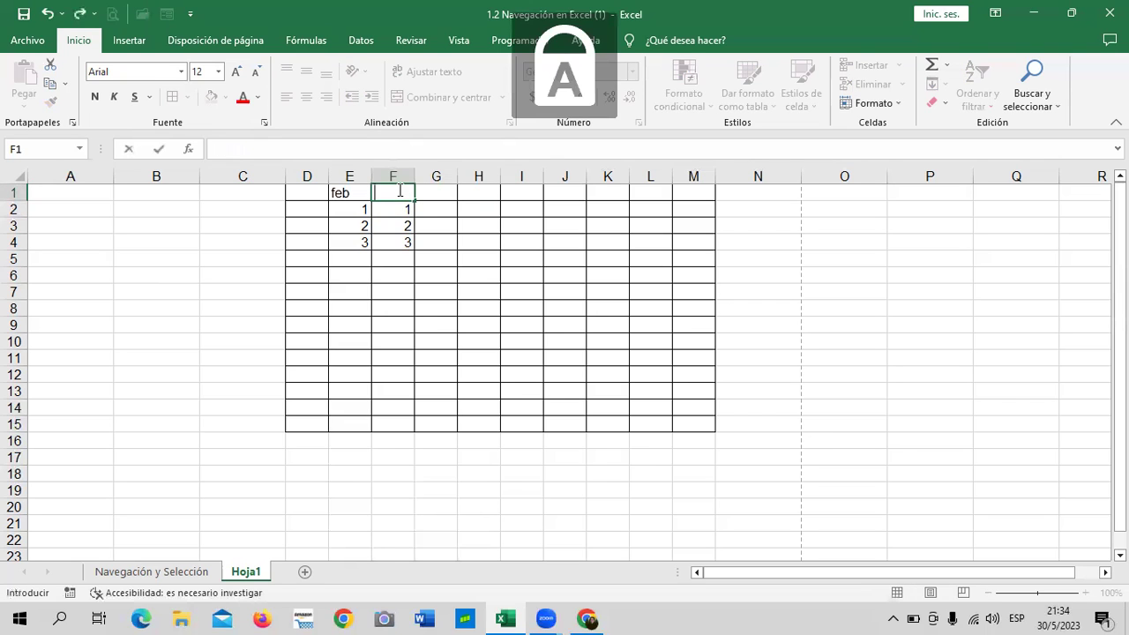
type("MARZO")
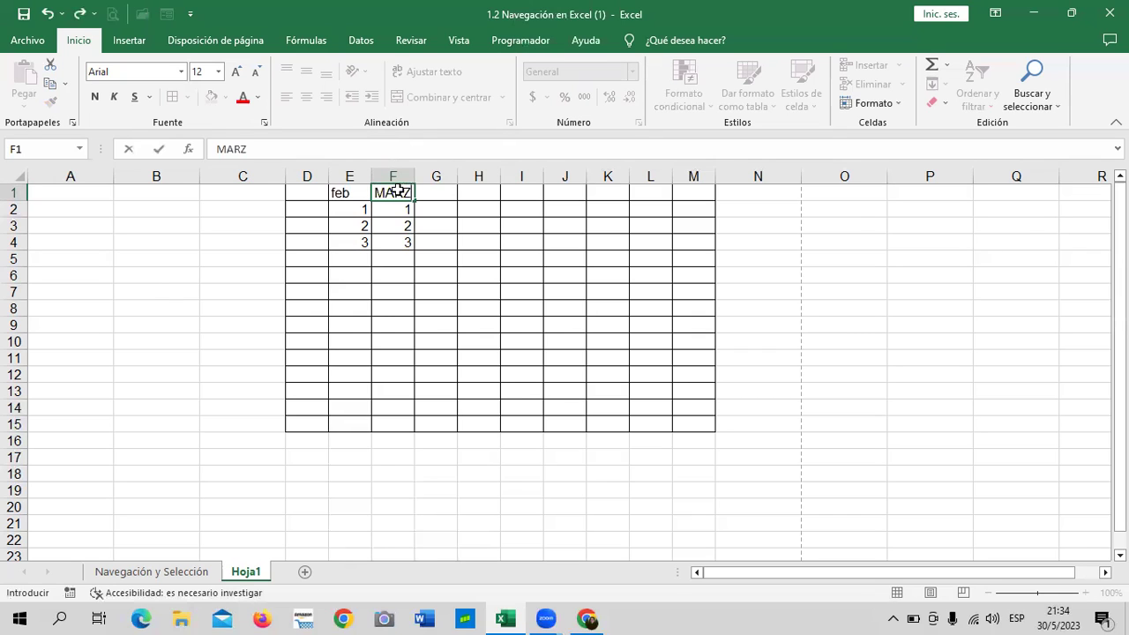
key("Return")
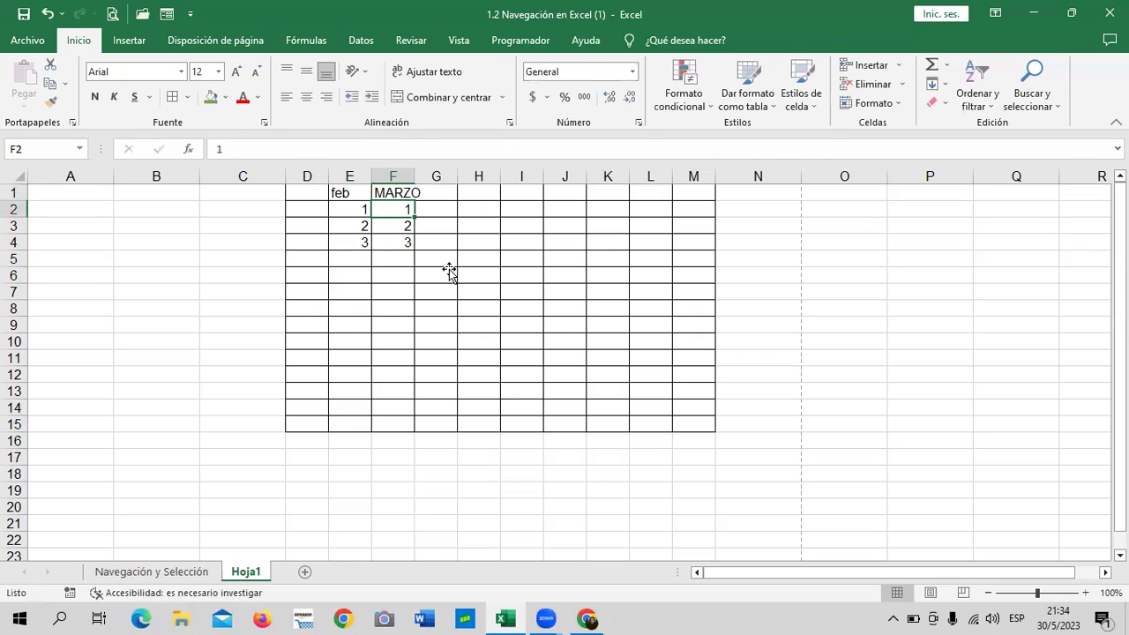
left_click(448, 272)
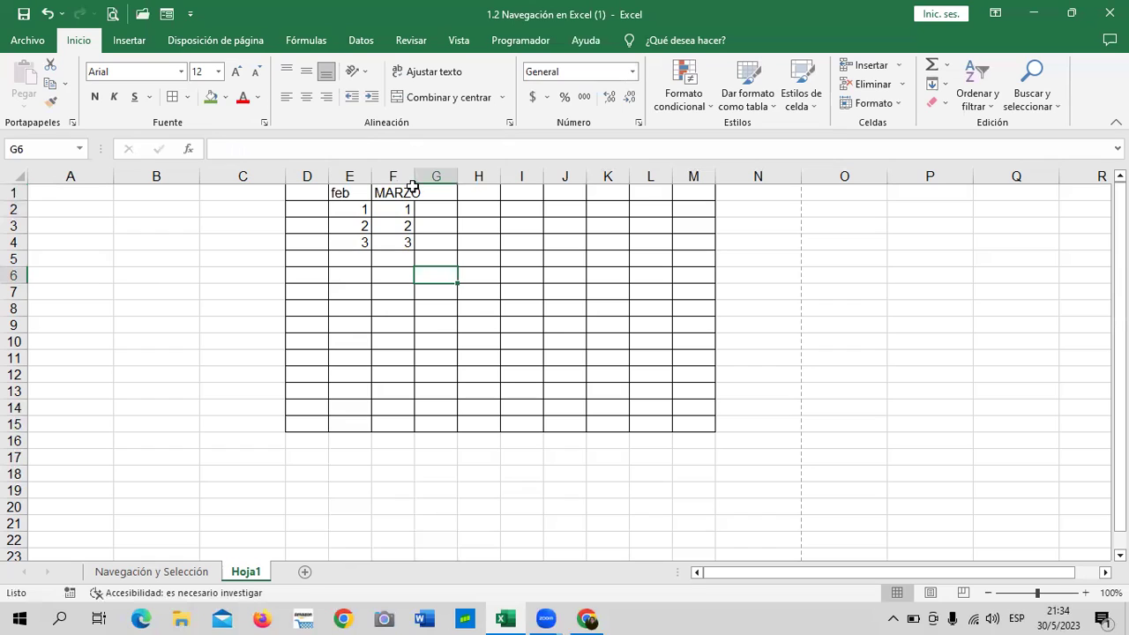
left_click(438, 292)
left_click(387, 192)
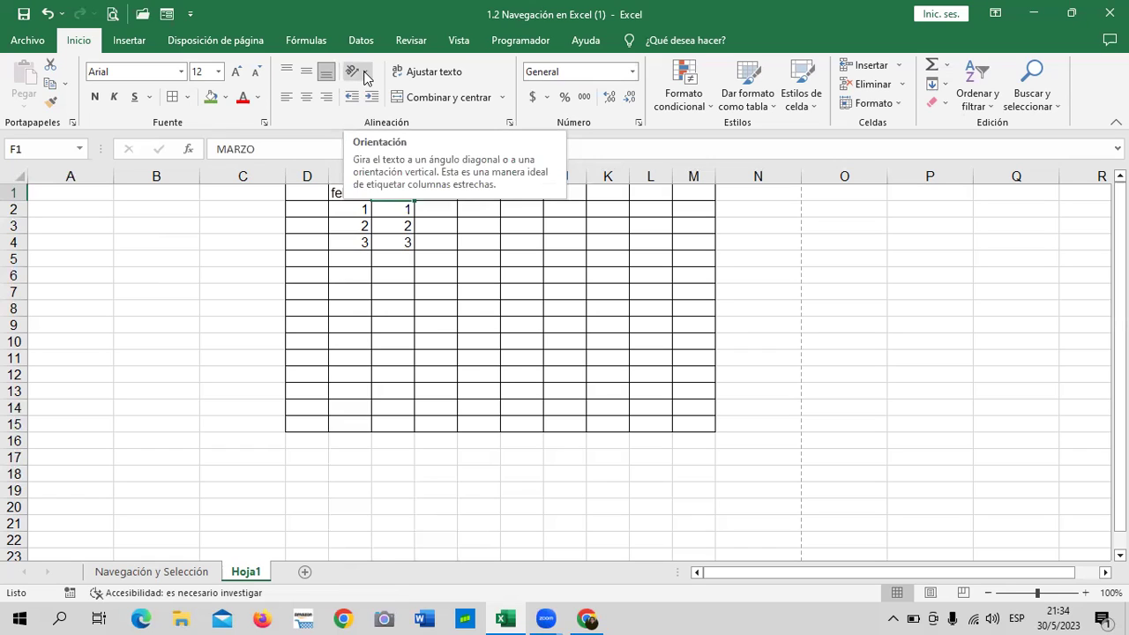
- Set MARZO in F1 to Texto vertical, then change it to Girar texto hacia arriba
left_click(365, 77)
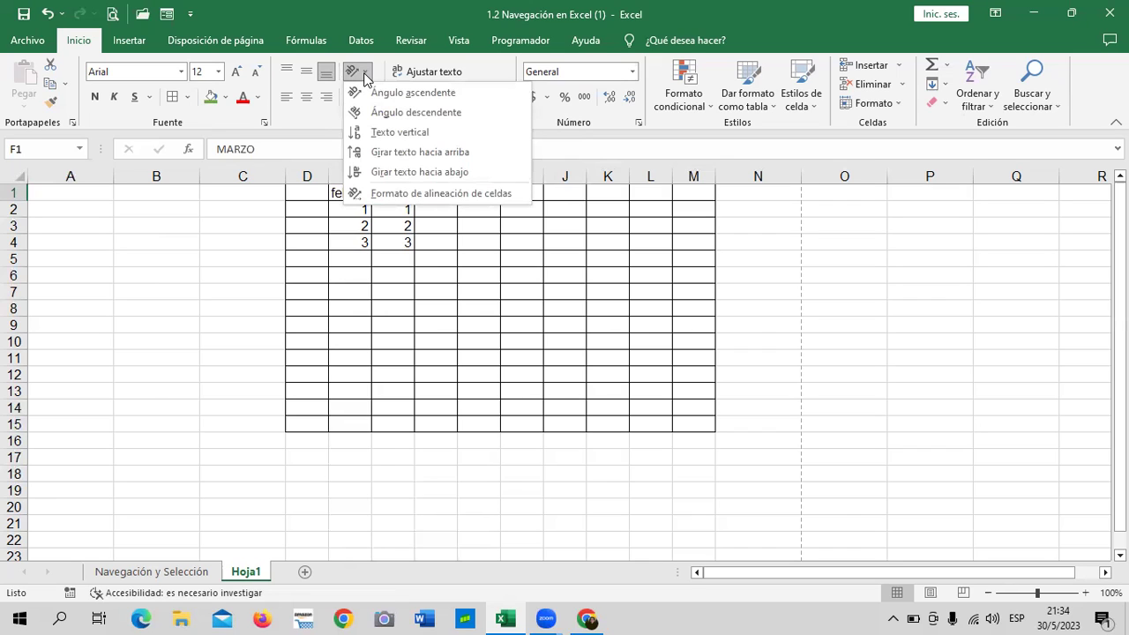
left_click(375, 132)
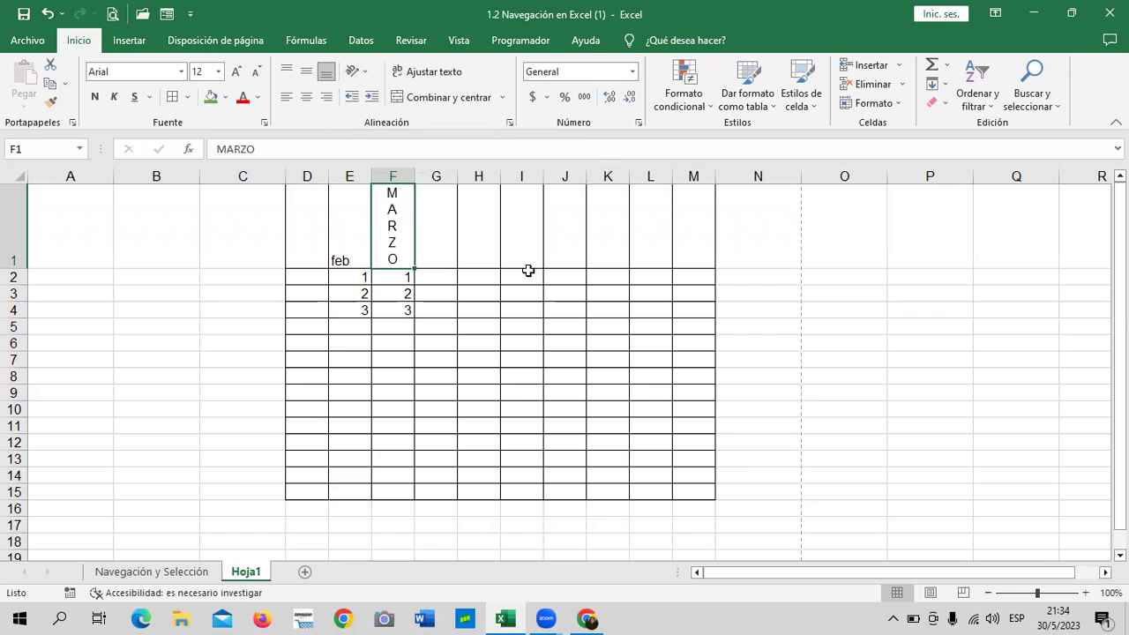
left_click(364, 72)
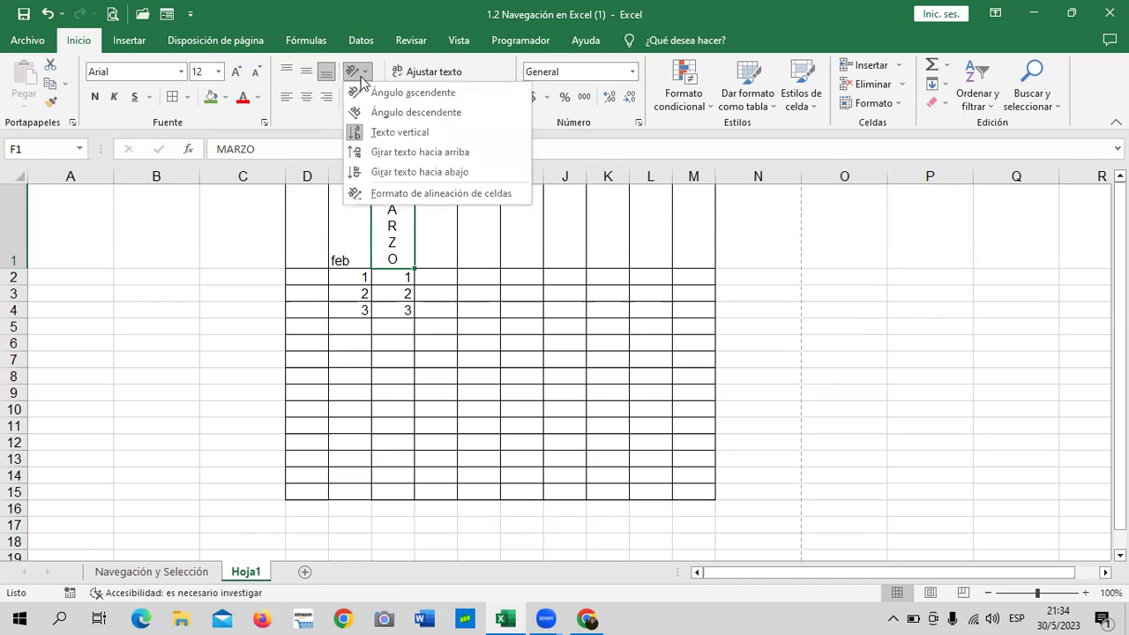
left_click(389, 152)
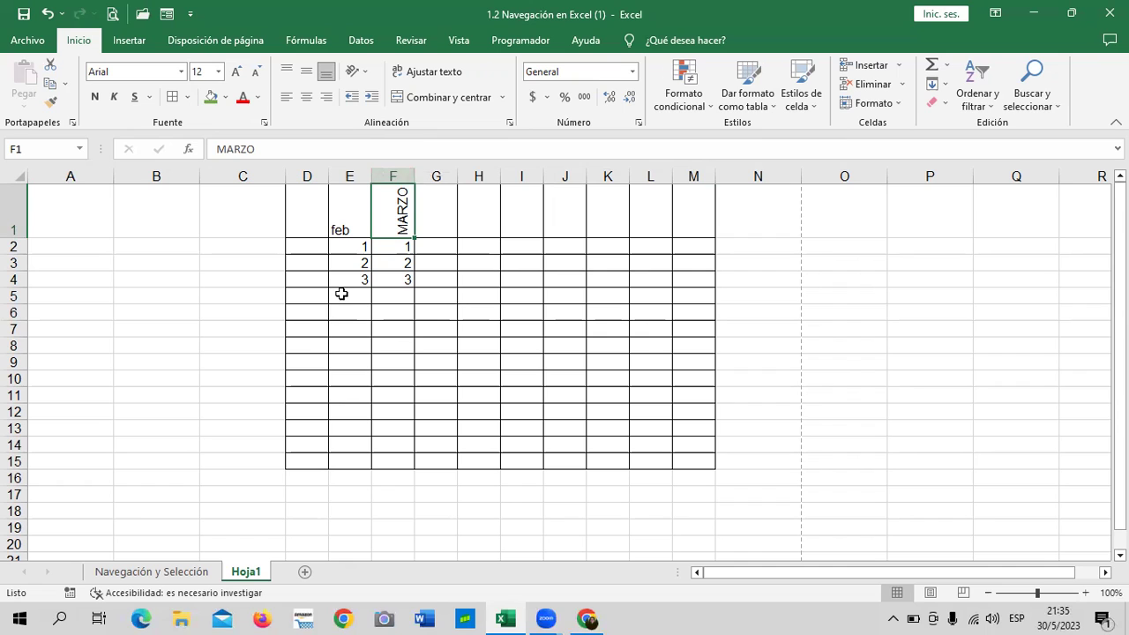
- Rename E1 to FEBRERO and rotate the D1:M1 headers to read upward
left_click(340, 220)
key("BackSpace")
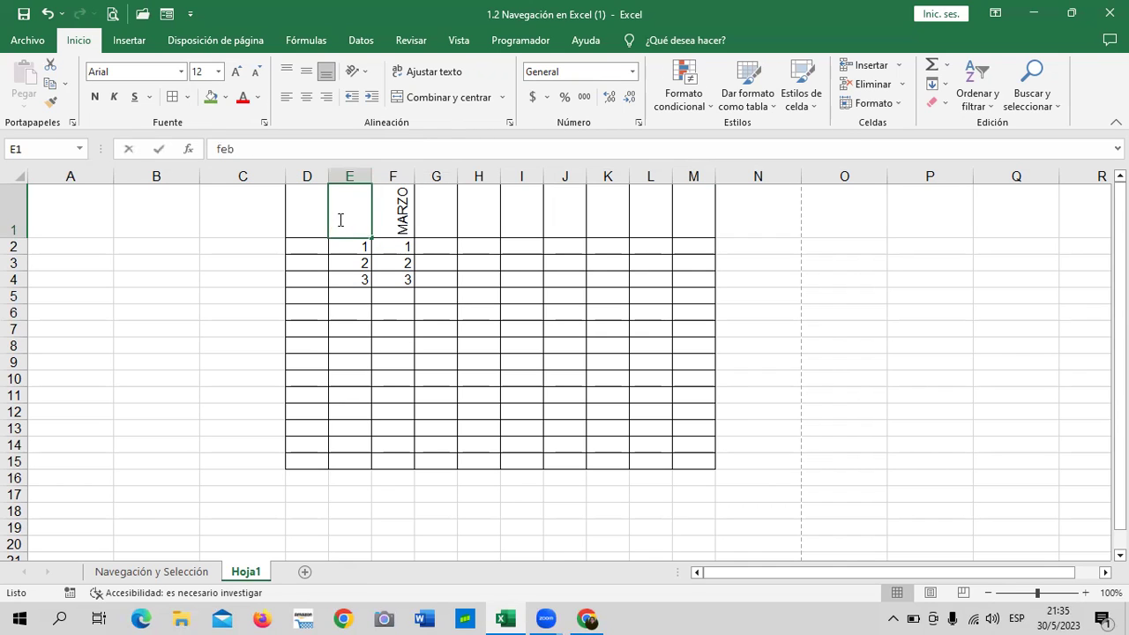
type("FEBRERO")
key("Return")
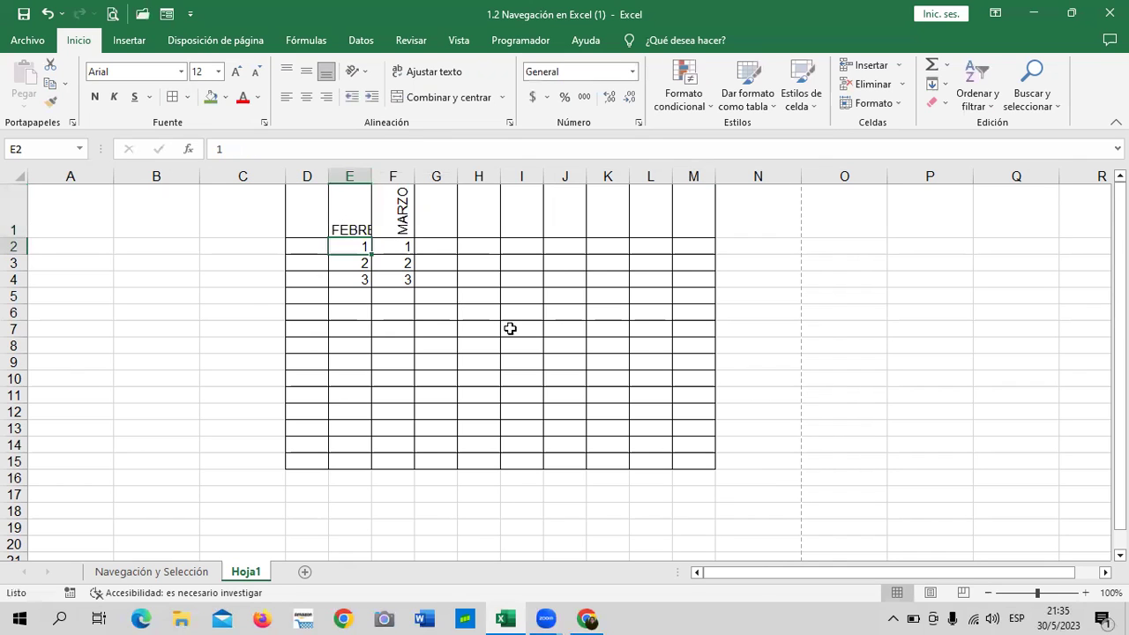
left_click_drag(308, 202, 685, 209)
left_click(366, 74)
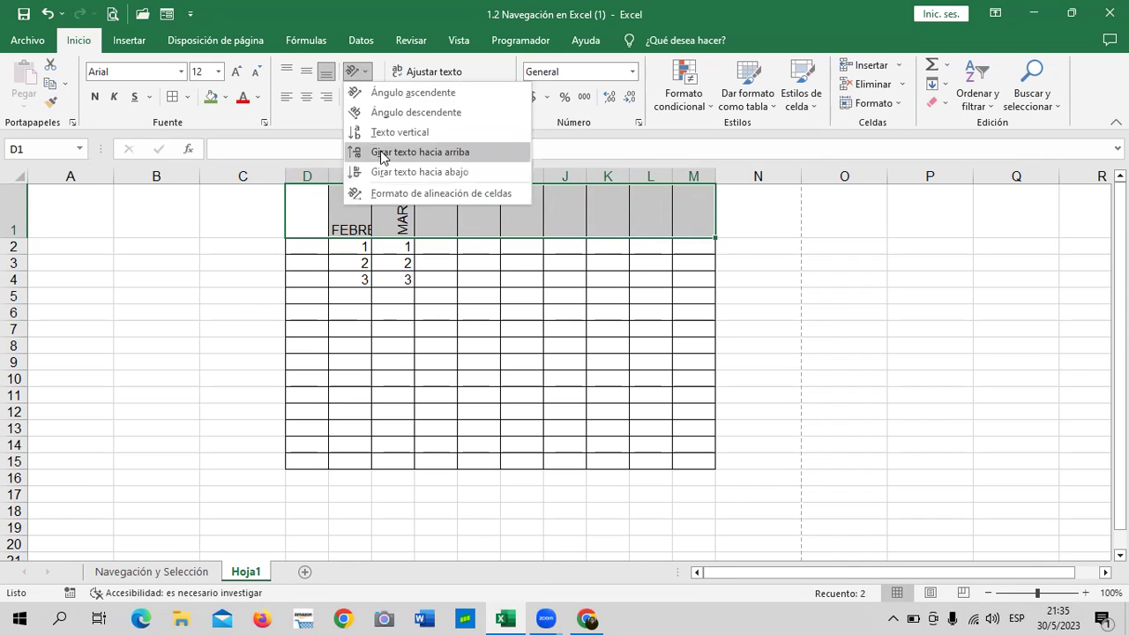
left_click(380, 156)
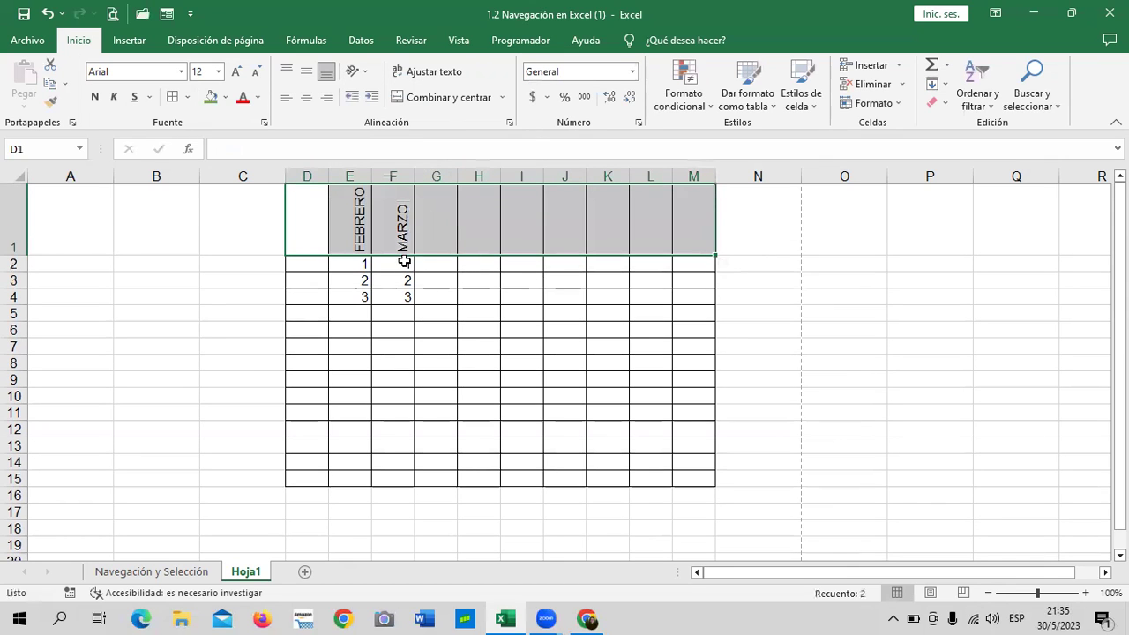
- Type ENERO as the header in D1
left_click(309, 215)
type("ENERO")
key("Return")
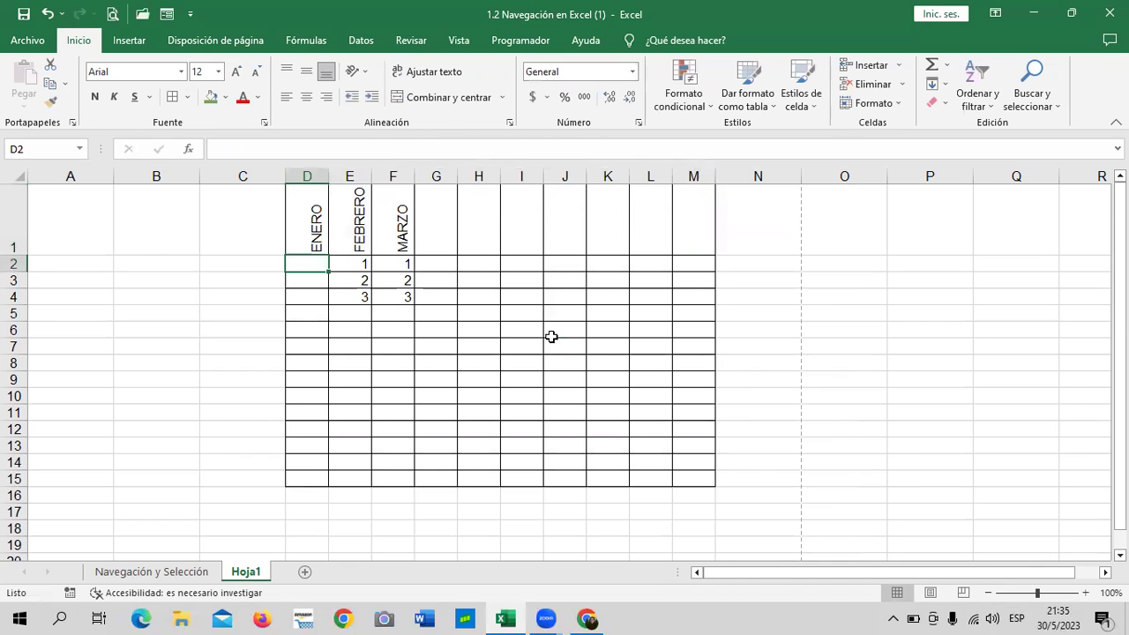
left_click(551, 338)
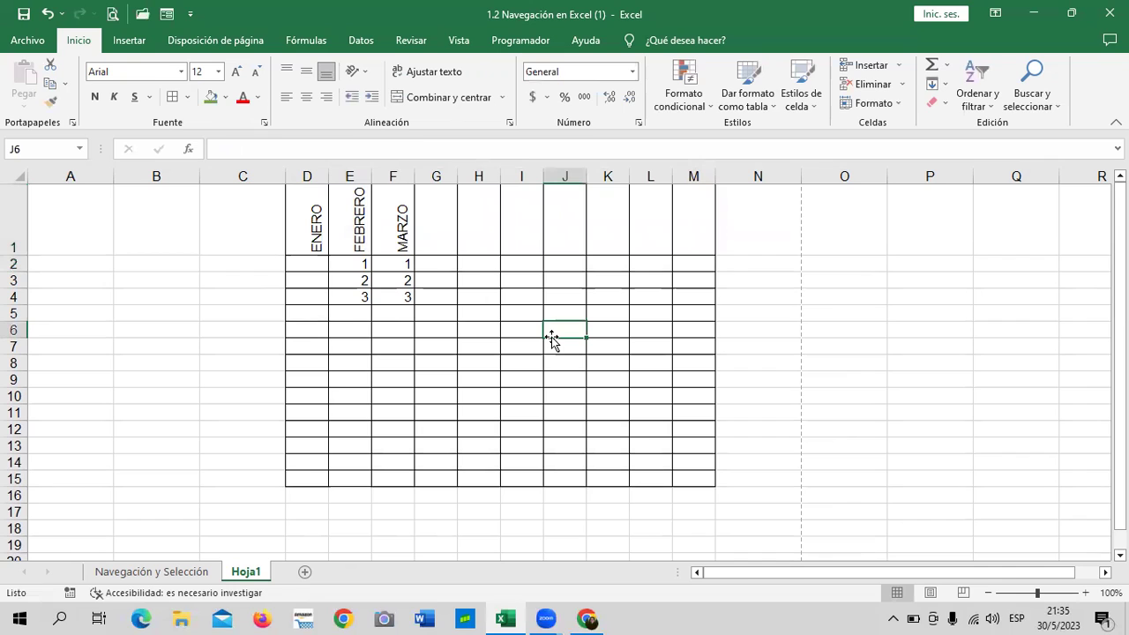
left_click(507, 297)
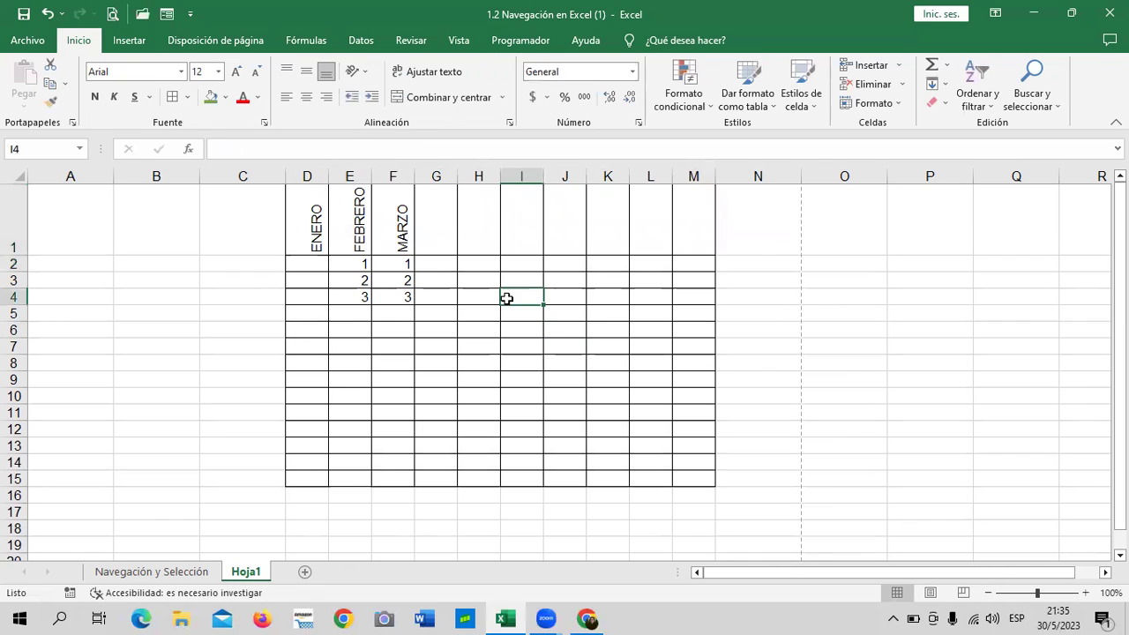
left_click(314, 212)
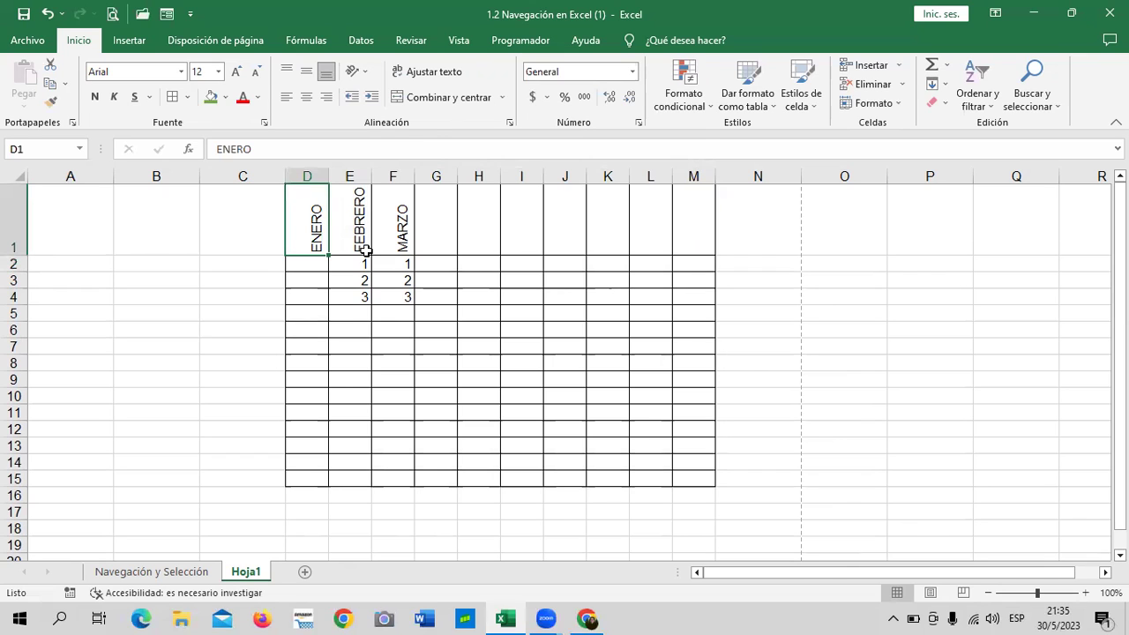
left_click(453, 227)
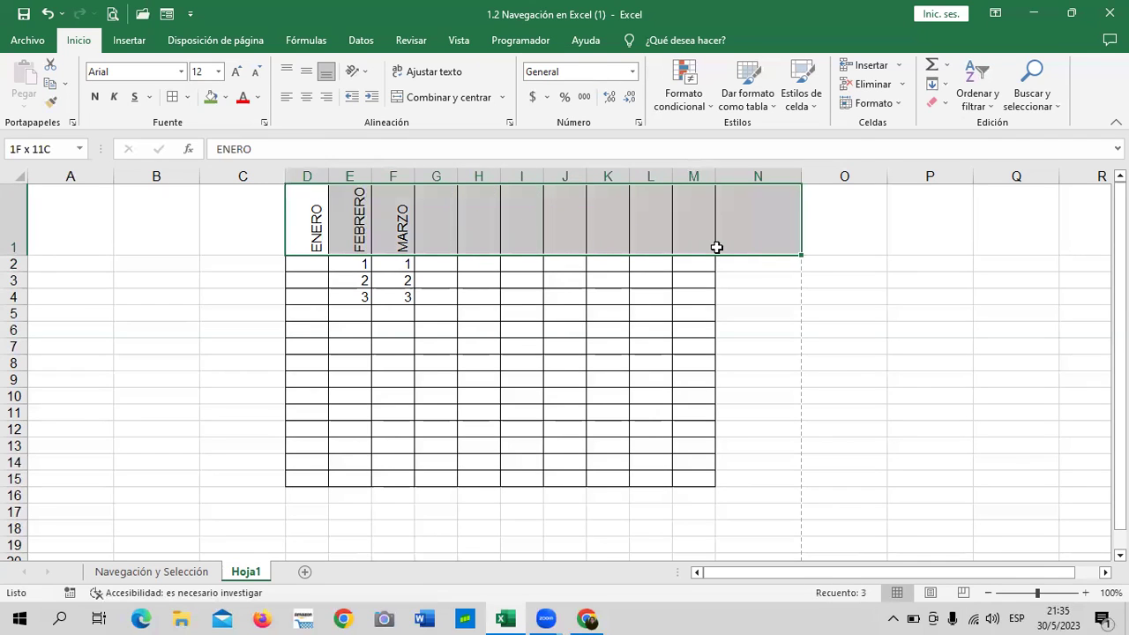
- Select the header row D1:M1 and bring up its Formato de celdas settings
left_click_drag(307, 224, 697, 246)
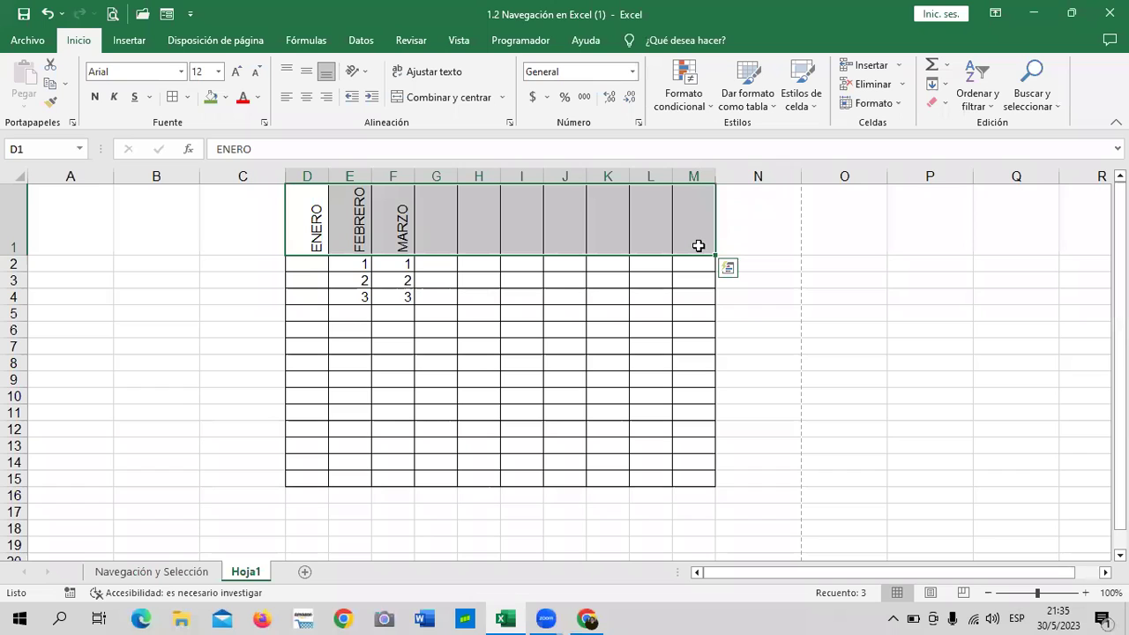
left_click(364, 73)
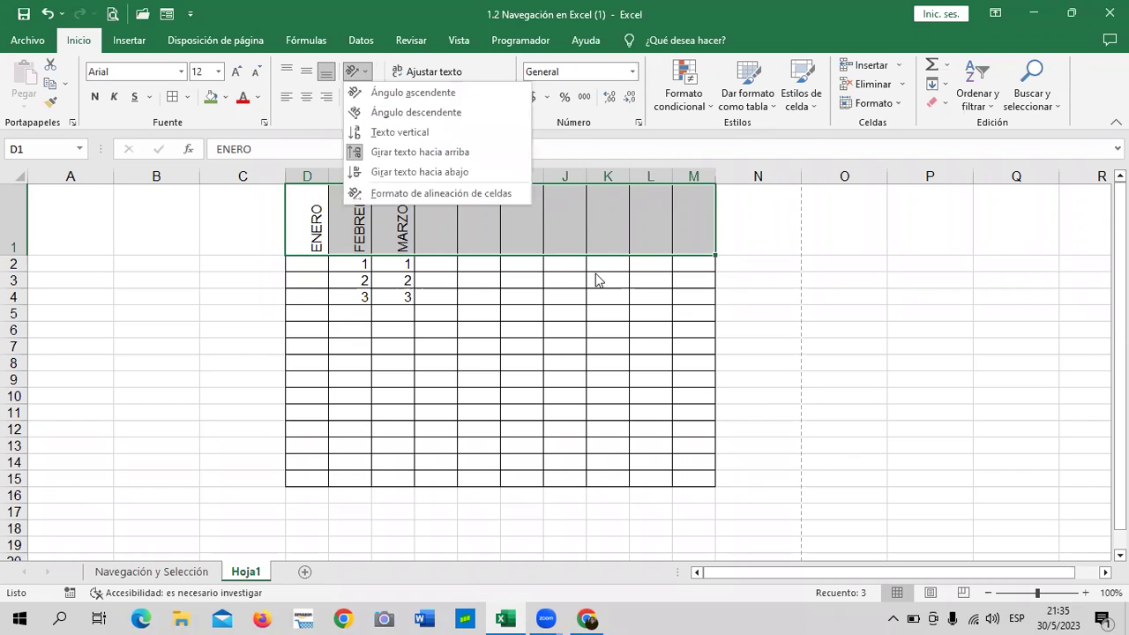
left_click(568, 227)
right_click(544, 225)
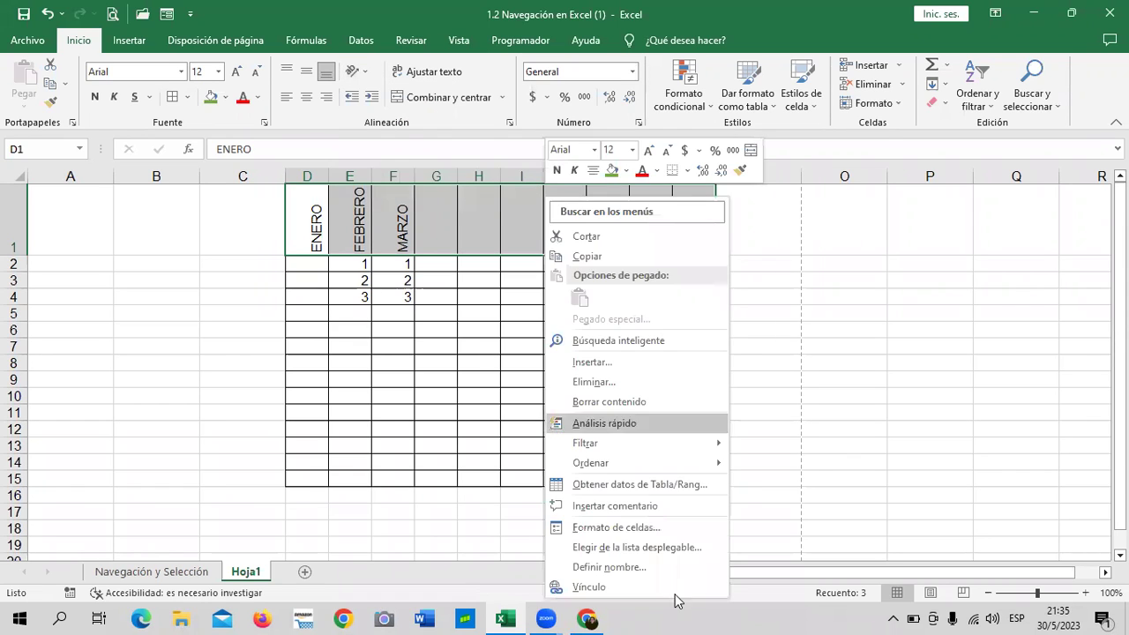
left_click(609, 527)
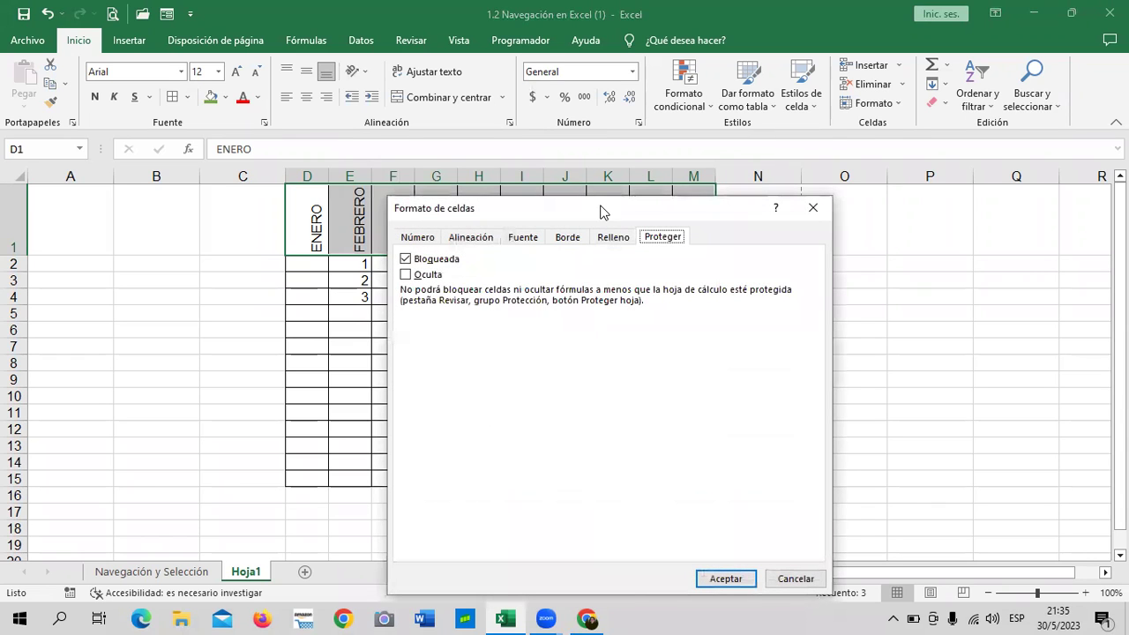
- On the Alineación tab, set the text orientation to 0 Grados
left_click_drag(603, 205, 590, 117)
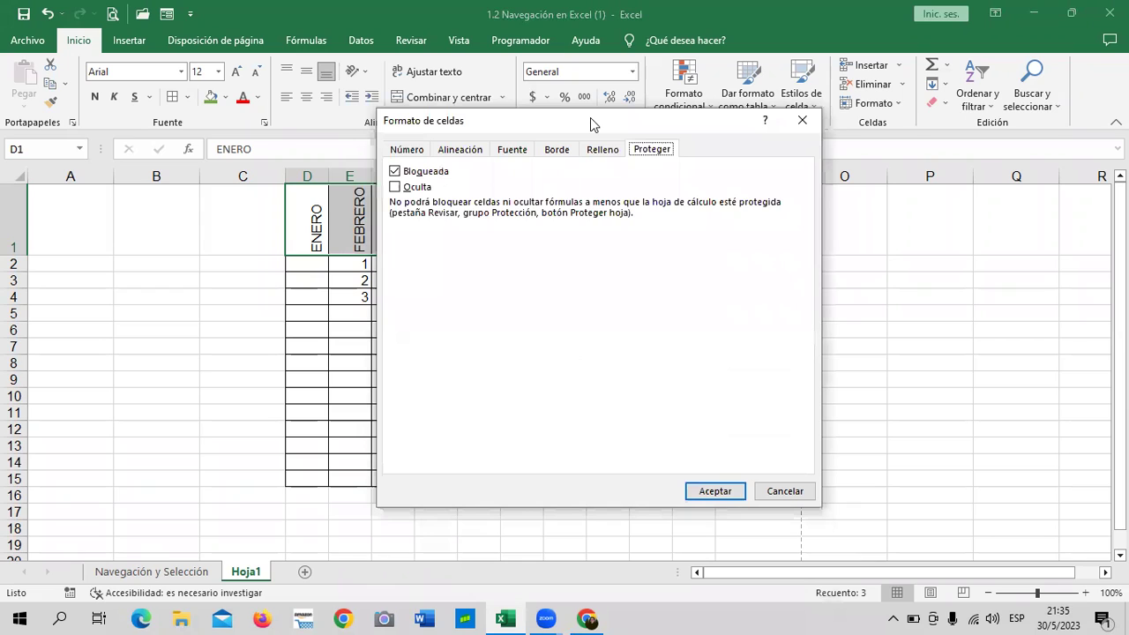
left_click(413, 149)
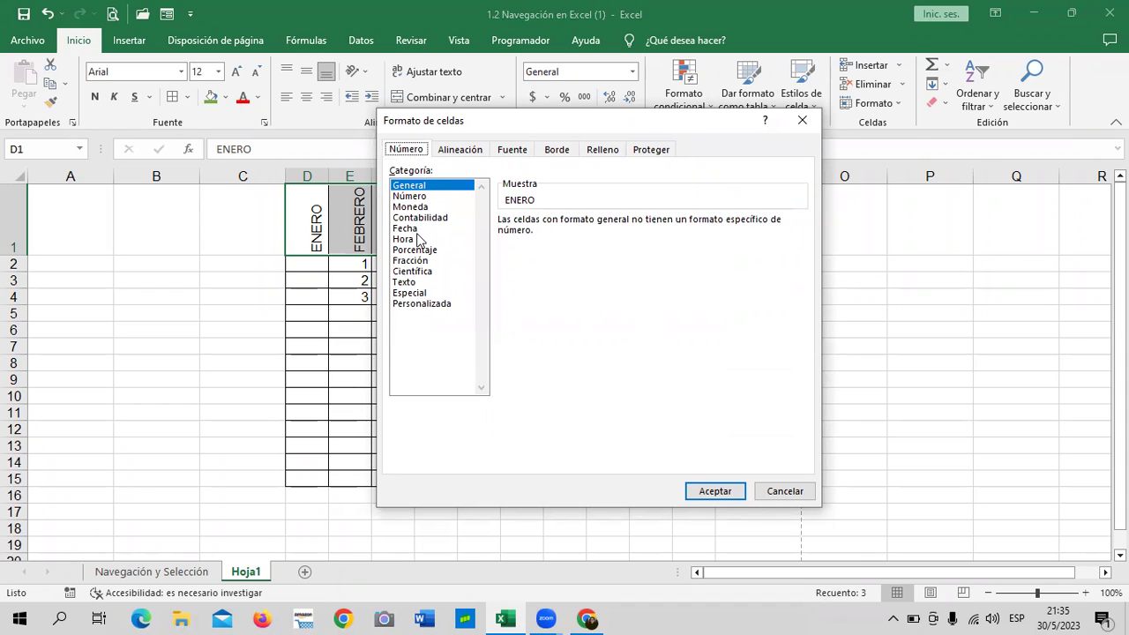
left_click(460, 150)
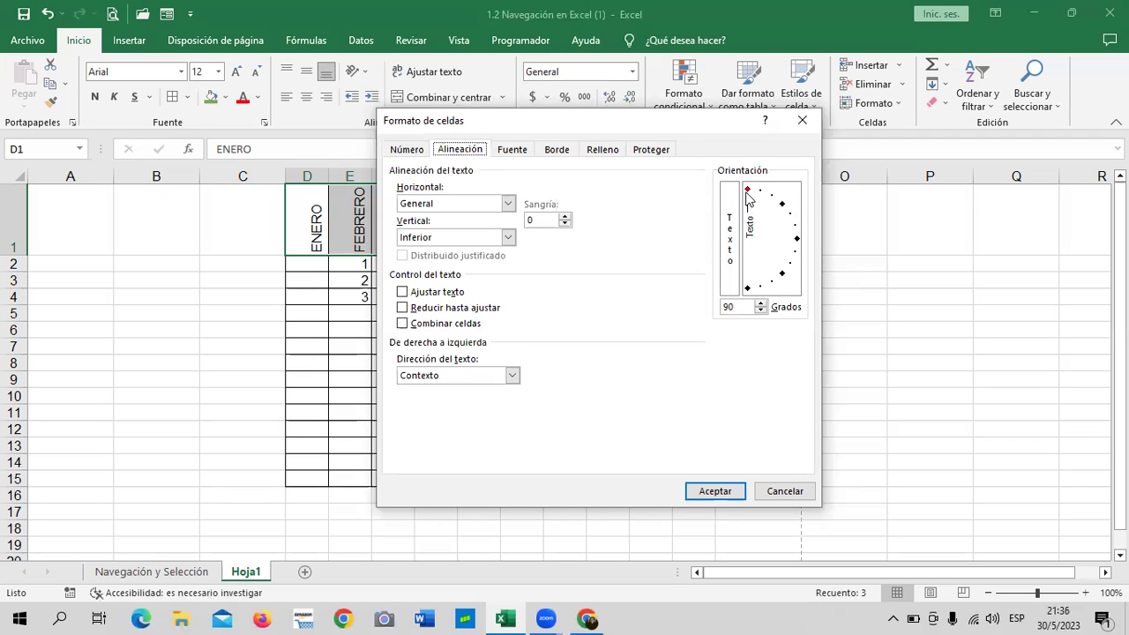
left_click(798, 239)
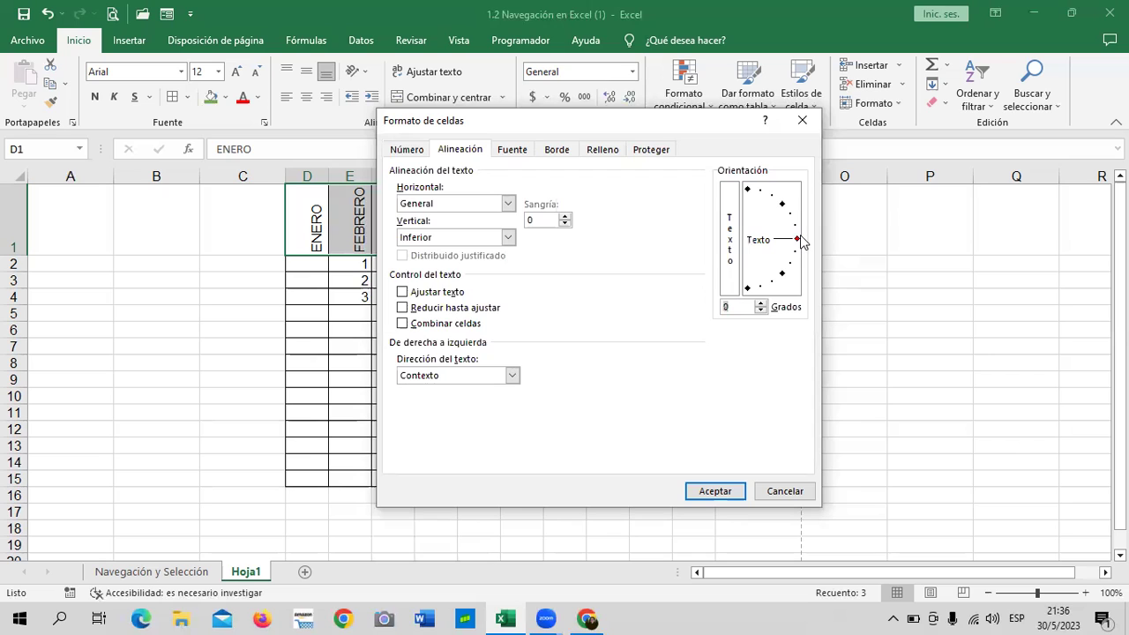
left_click(797, 252)
left_click_drag(791, 262, 791, 215)
left_click(798, 226)
left_click(797, 239)
- Apply the 0-degree horizontal orientation to the header row
left_click(728, 491)
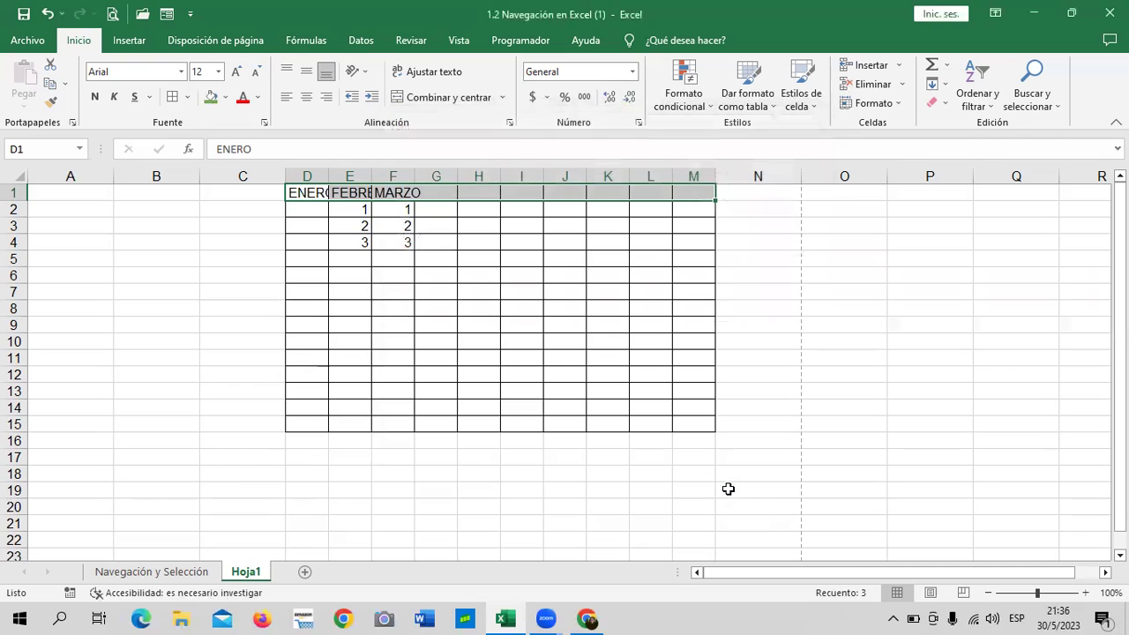
left_click(820, 427)
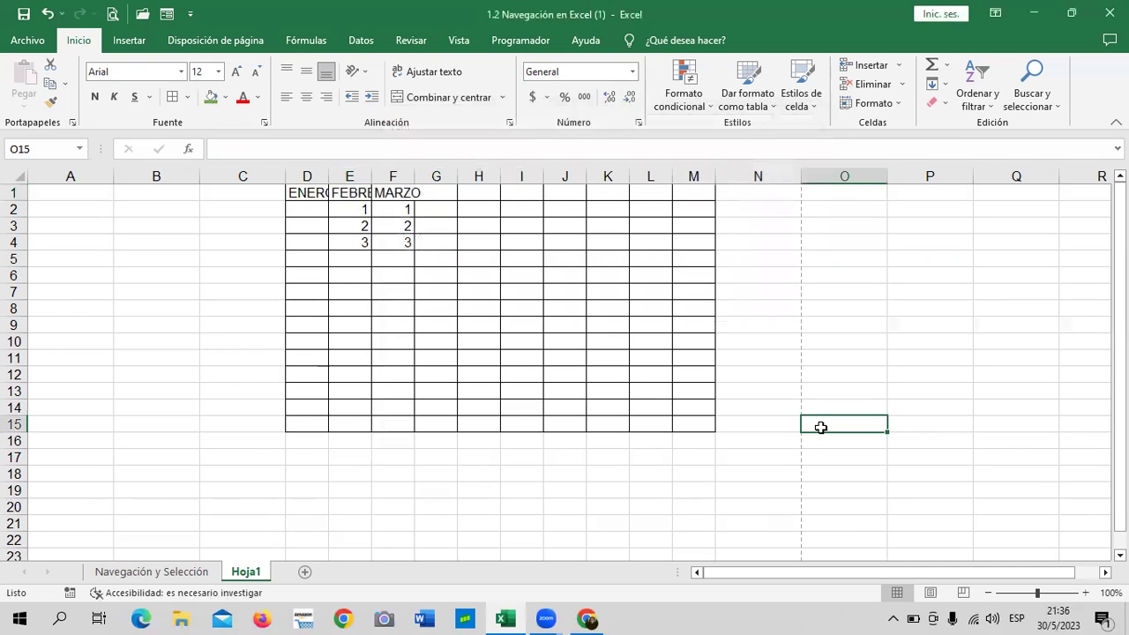
left_click(311, 193)
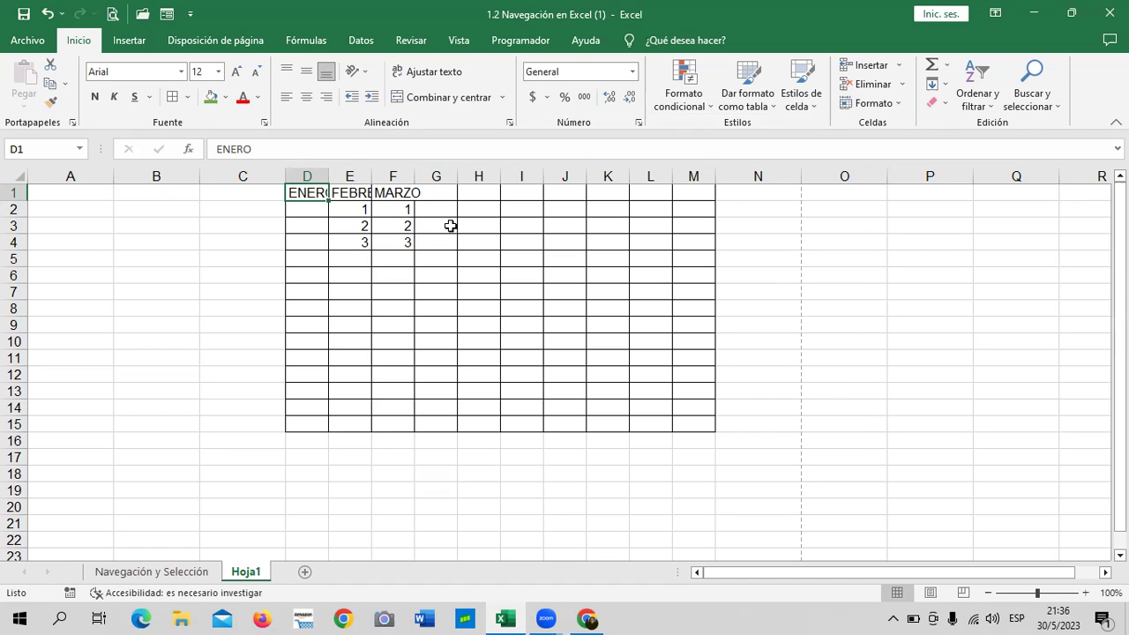
left_click(484, 230)
- Shrink the ENERO, FEBRERO and MARZO headers in D1:F1 to font size 9
left_click_drag(296, 191, 393, 192)
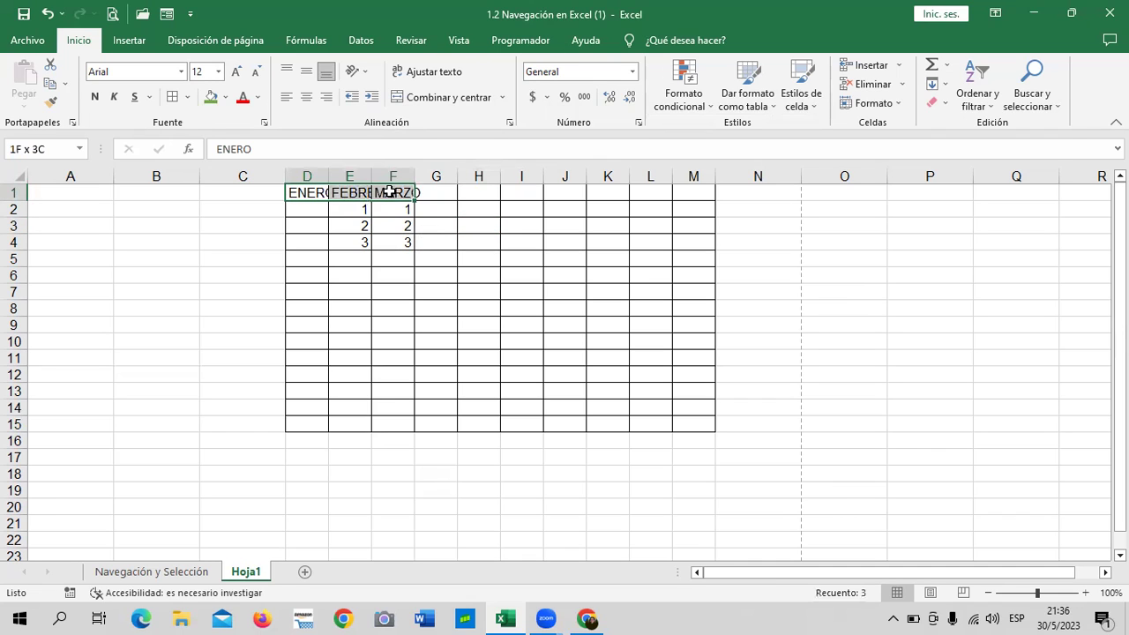
left_click(256, 73)
left_click(255, 73)
left_click(256, 72)
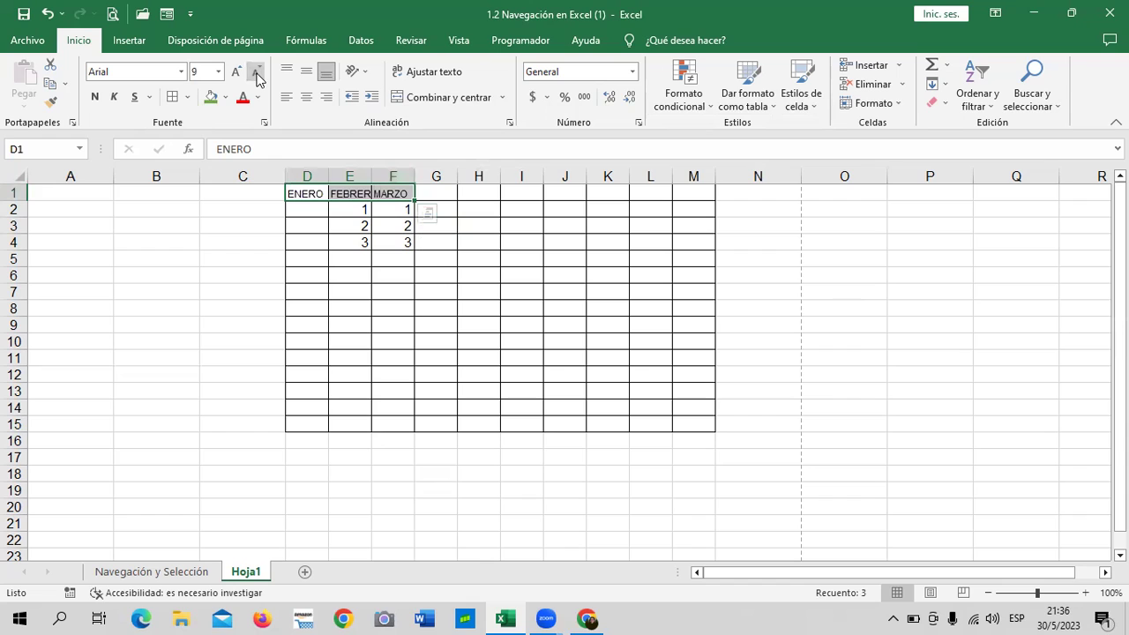
left_click(395, 341)
left_click(308, 193)
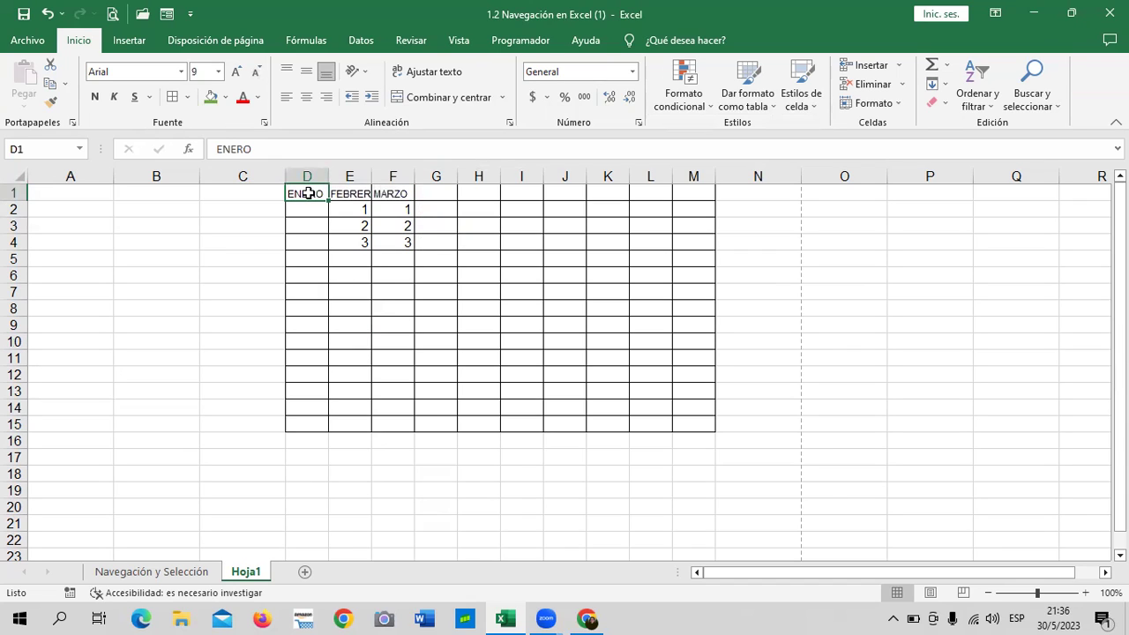
left_click(354, 196)
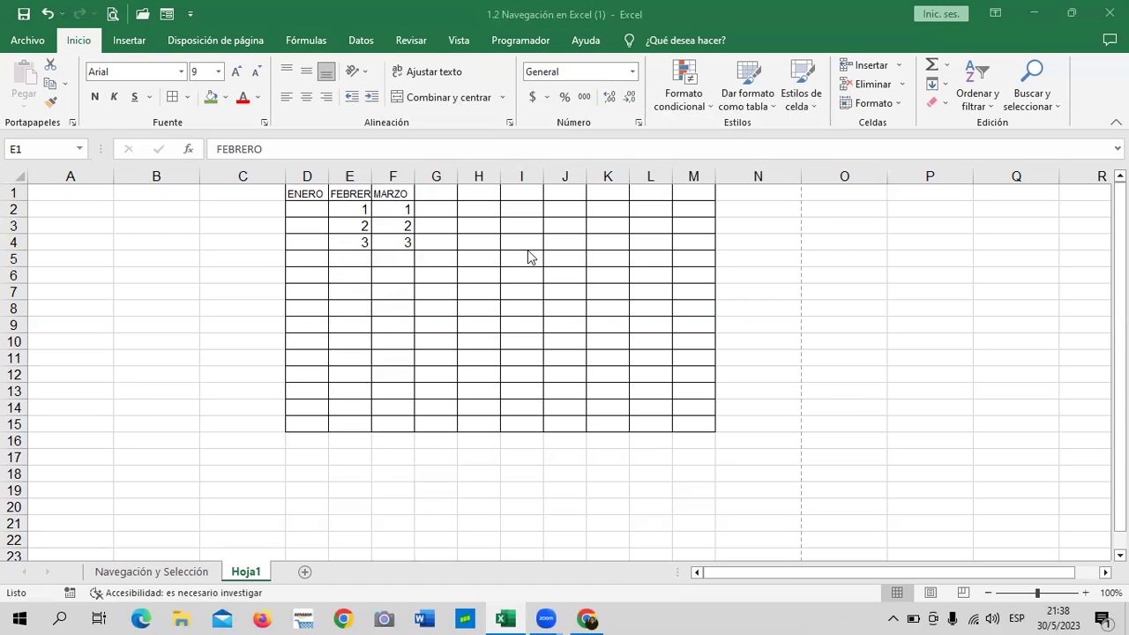
left_click(84, 192)
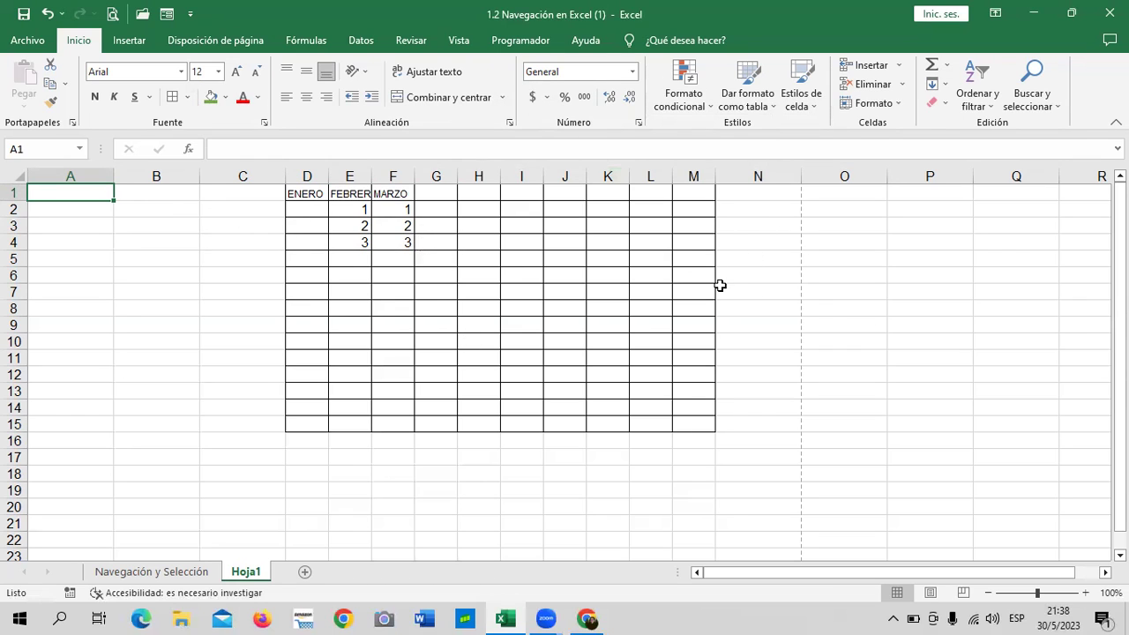
left_click(111, 14)
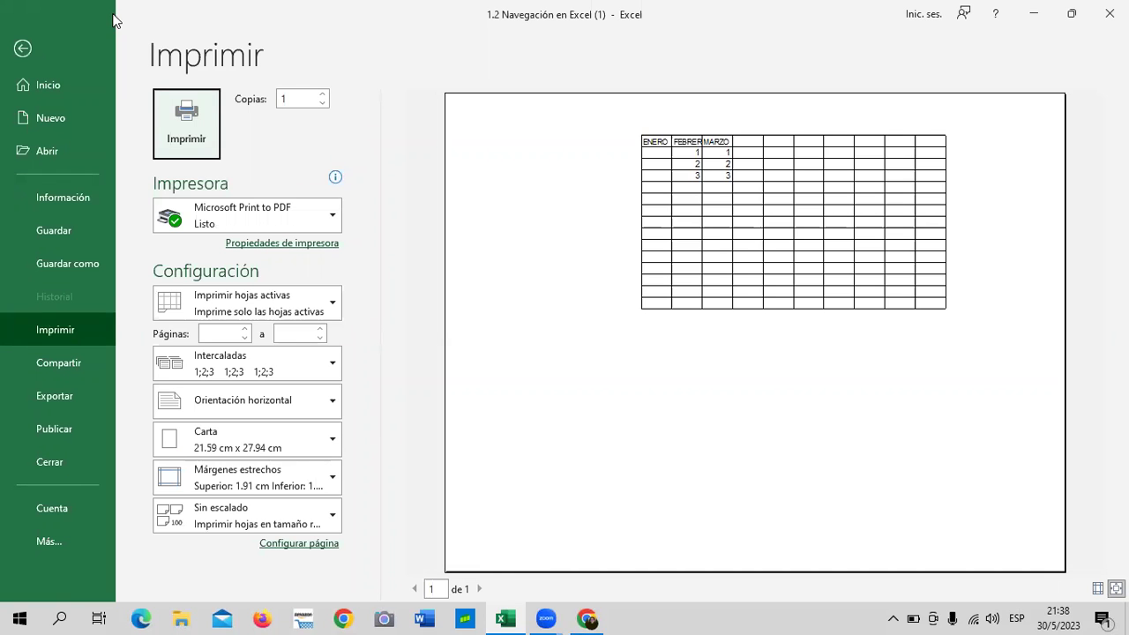
left_click(23, 49)
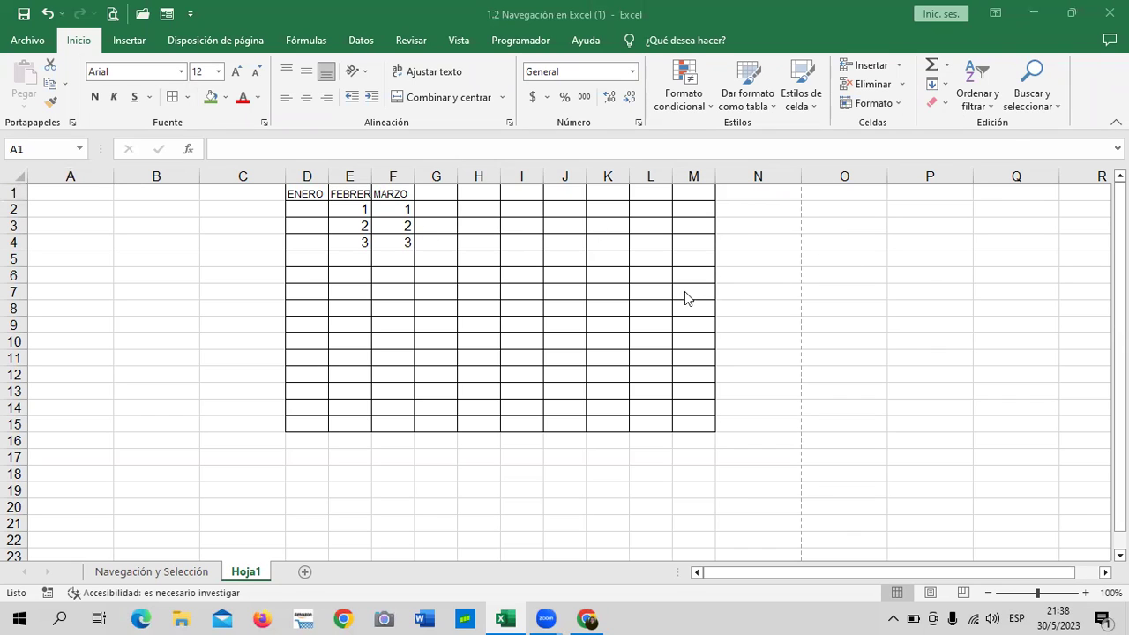
- Give rows 2 through 15 an Alto de fila of 20
left_click(294, 190)
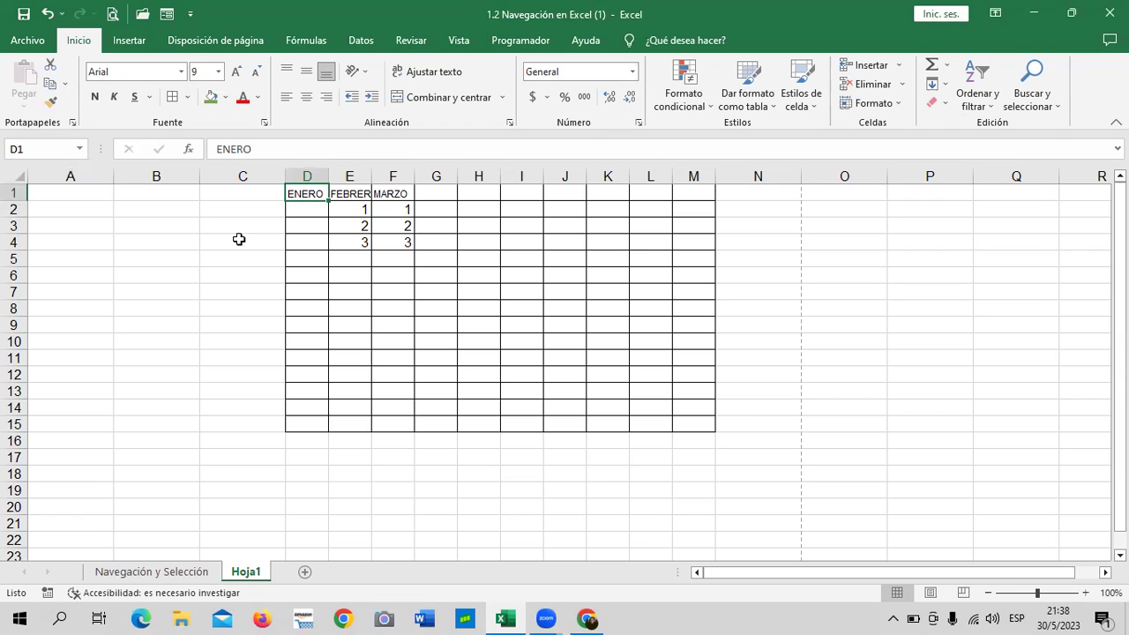
left_click(152, 341)
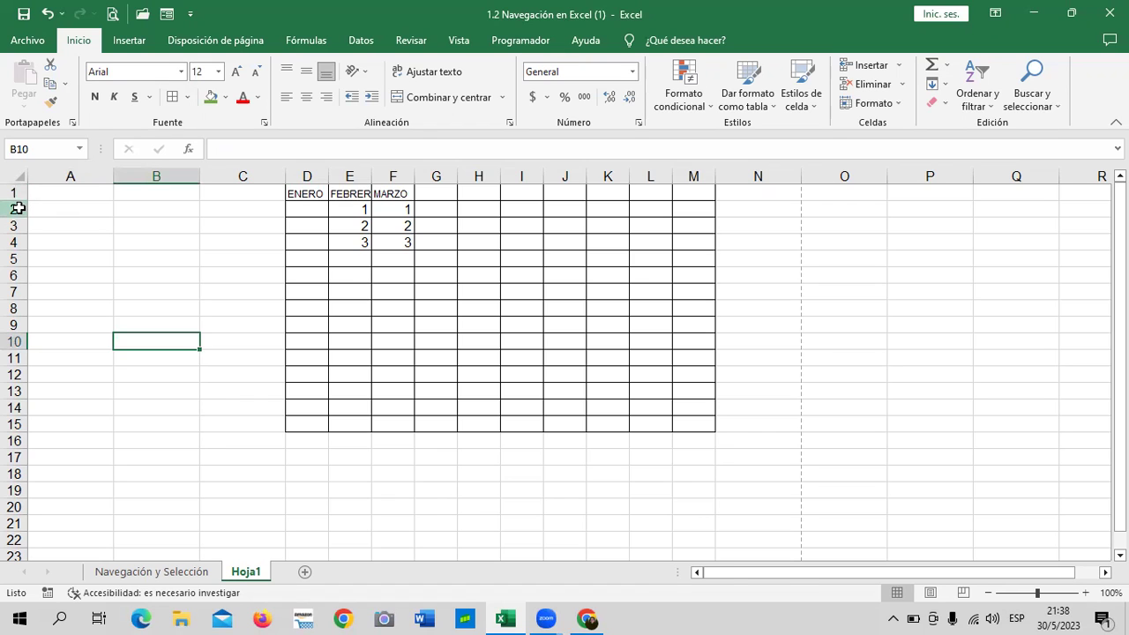
left_click_drag(15, 208, 22, 419)
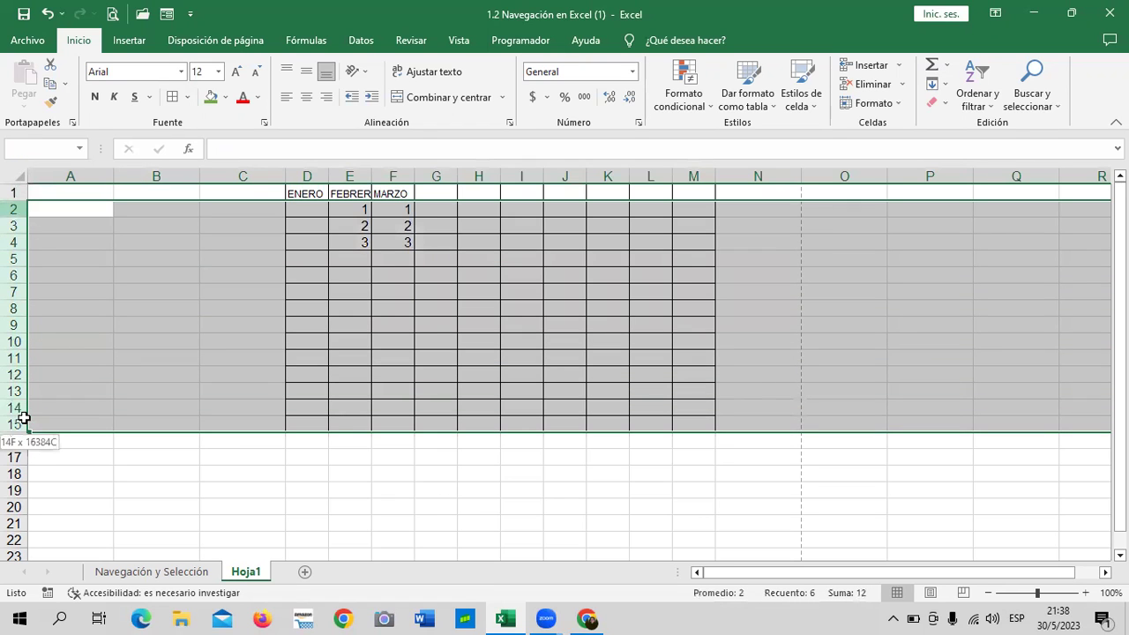
right_click(137, 266)
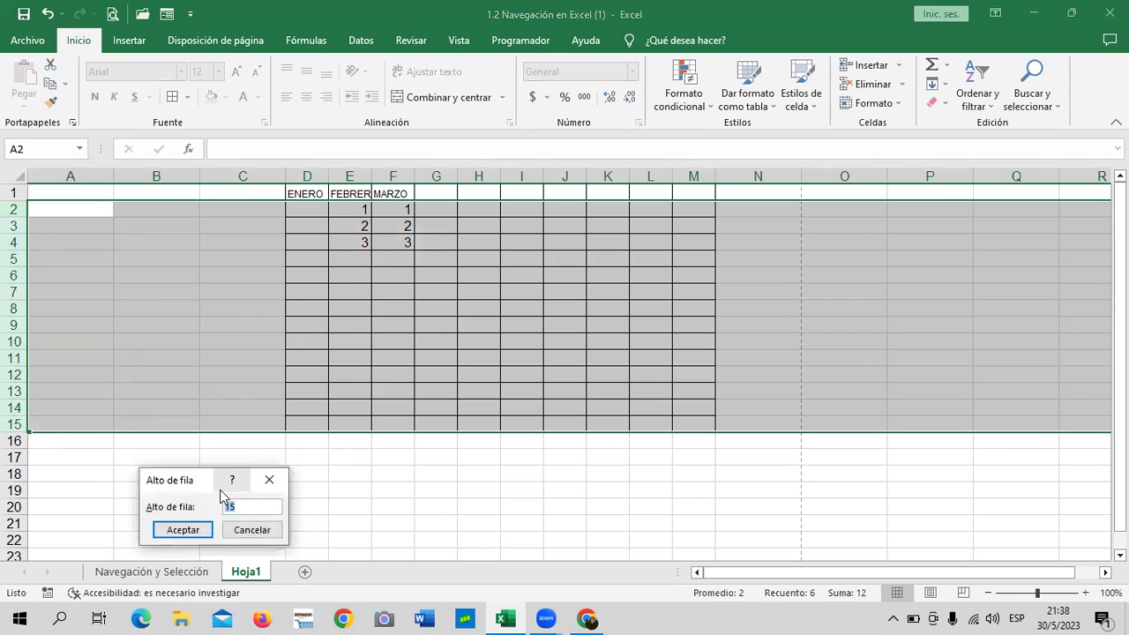
left_click_drag(201, 474, 222, 234)
type("20")
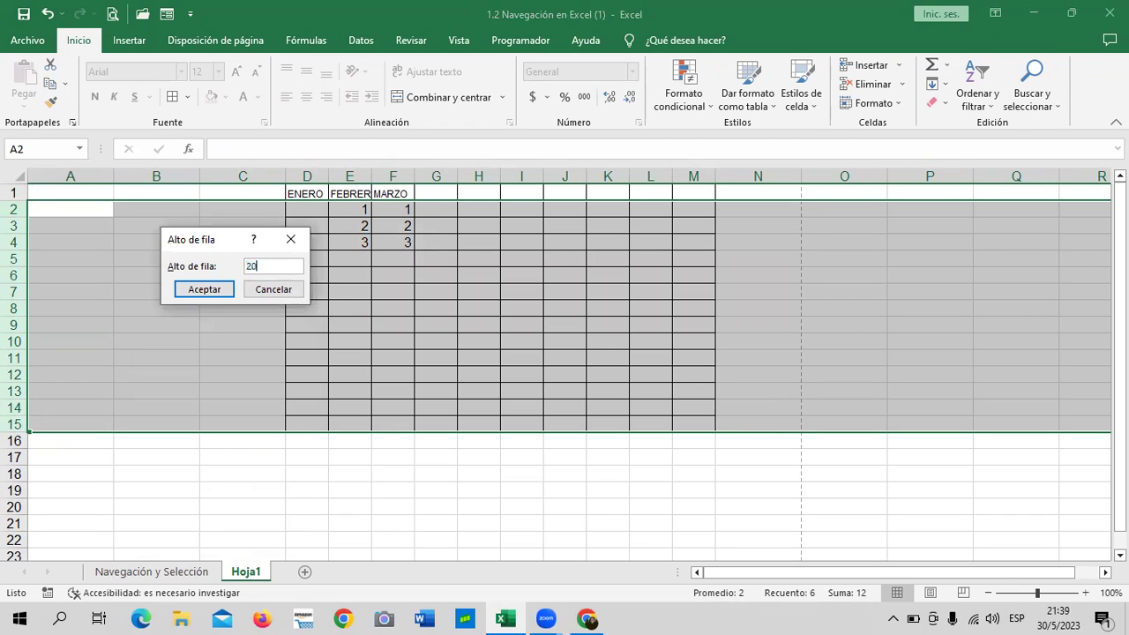
key("Return")
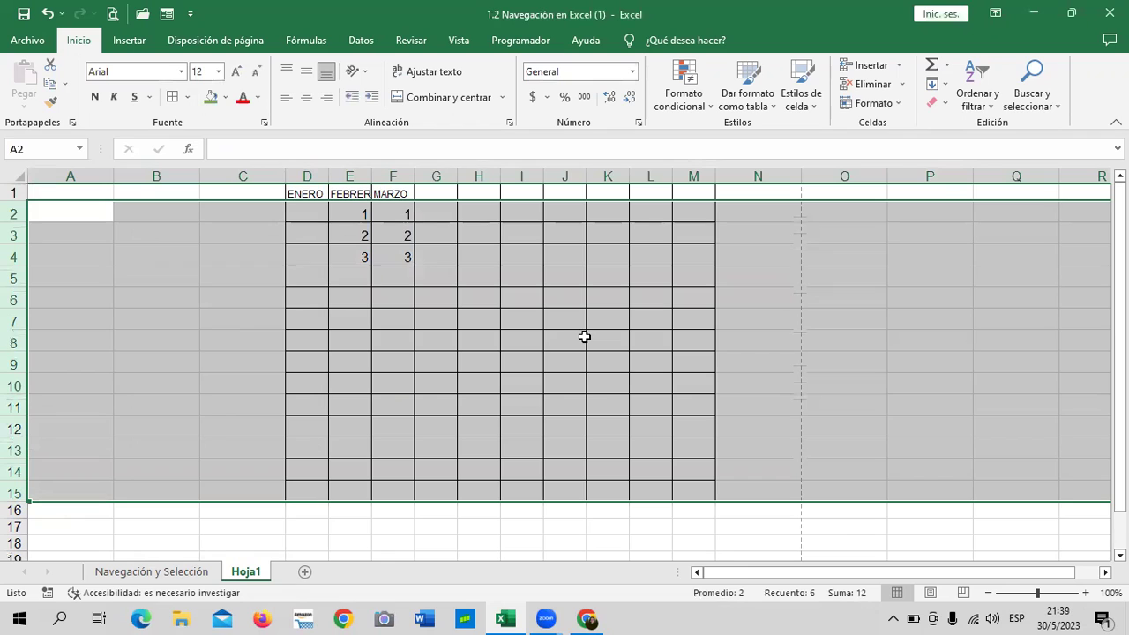
left_click(770, 345)
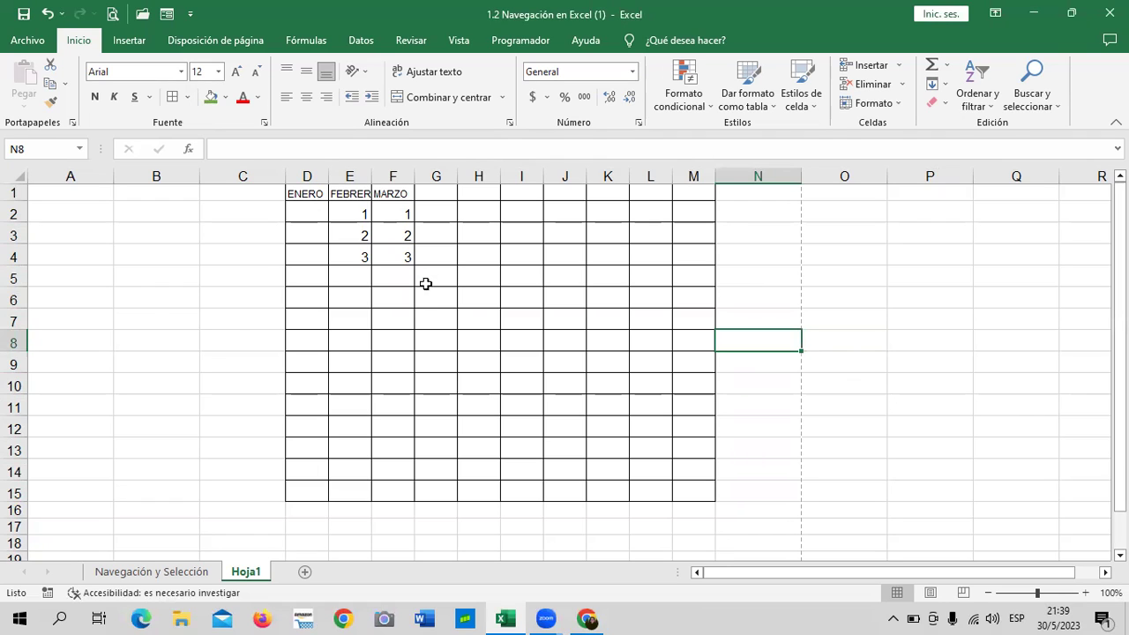
scroll(422, 300, "down", 2)
scroll(417, 314, "down", 2)
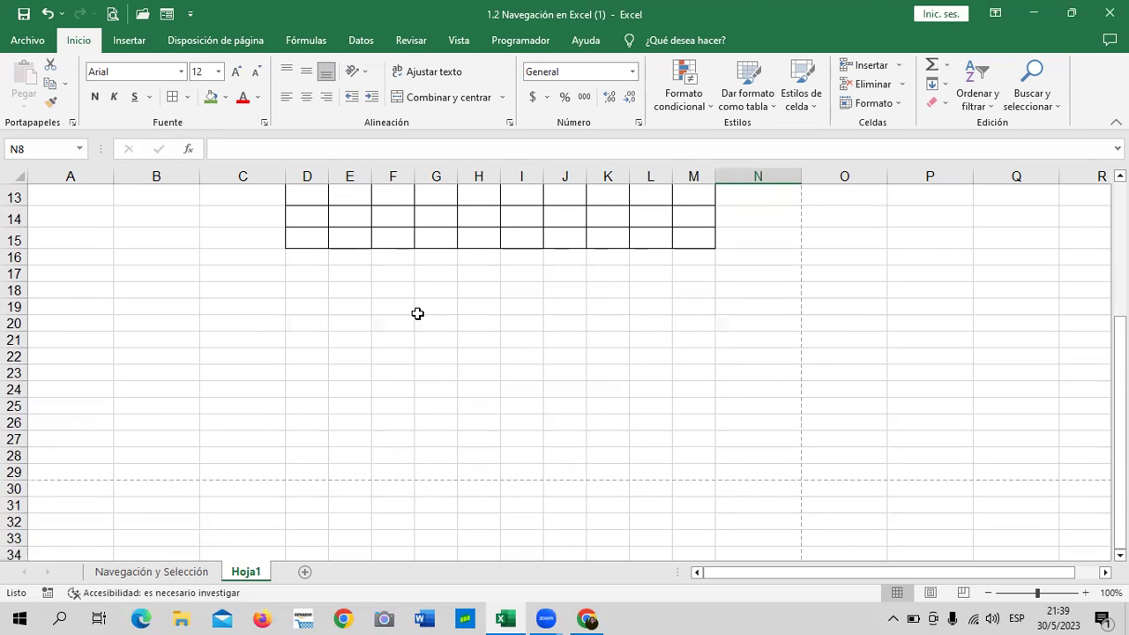
scroll(417, 313, "down", 1)
scroll(417, 313, "up", 2)
- Enter 23 in cell O5, beyond the page break
scroll(417, 313, "up", 1)
scroll(417, 313, "down", 2)
left_click(762, 472)
scroll(671, 450, "up", 4)
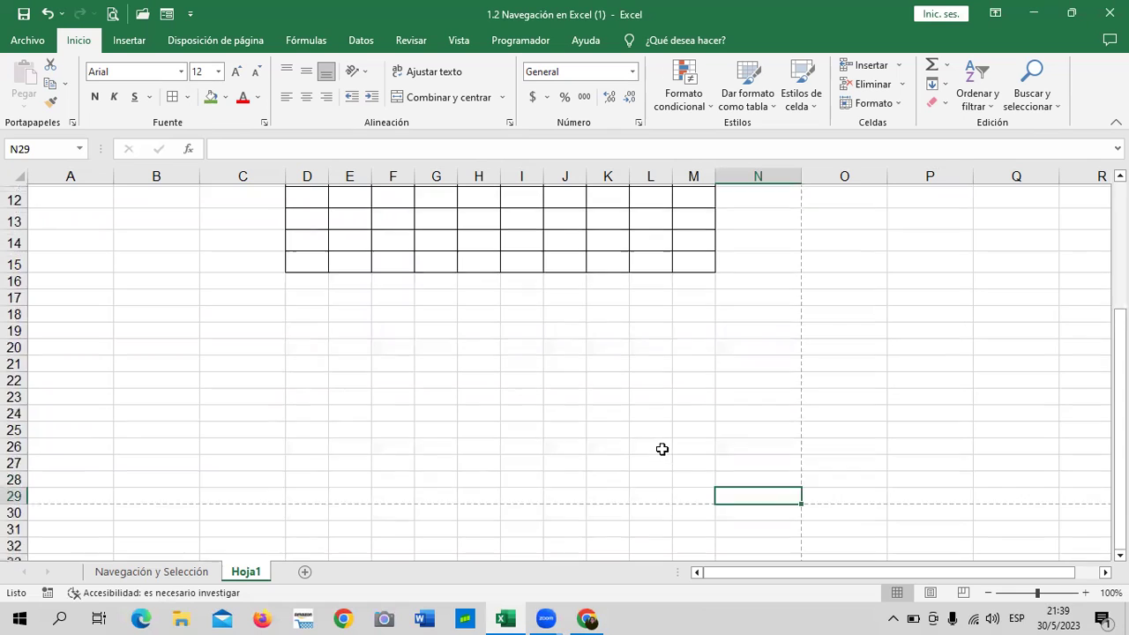
left_click(876, 283)
type("23")
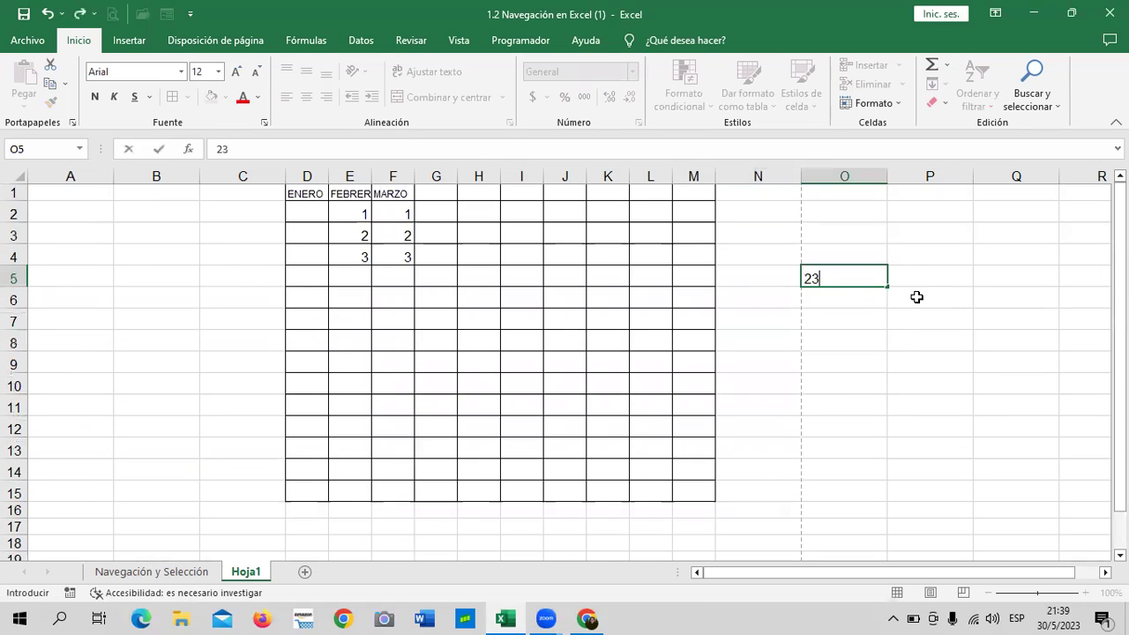
key("Return")
- Check the now two-page print preview and return to the sheet
left_click(842, 421)
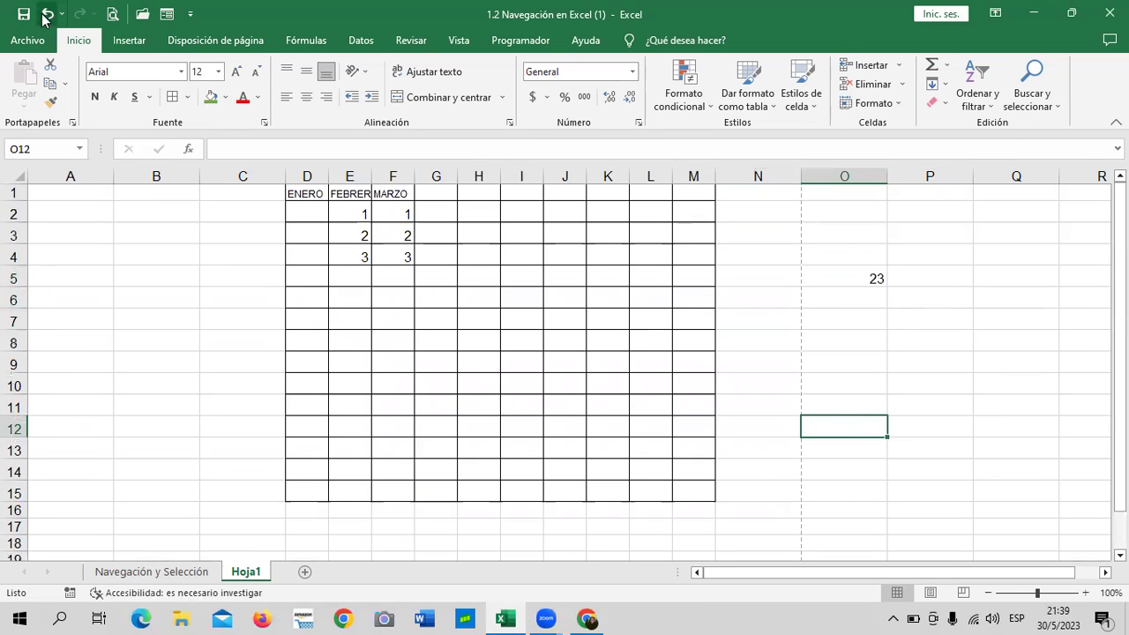
left_click(112, 13)
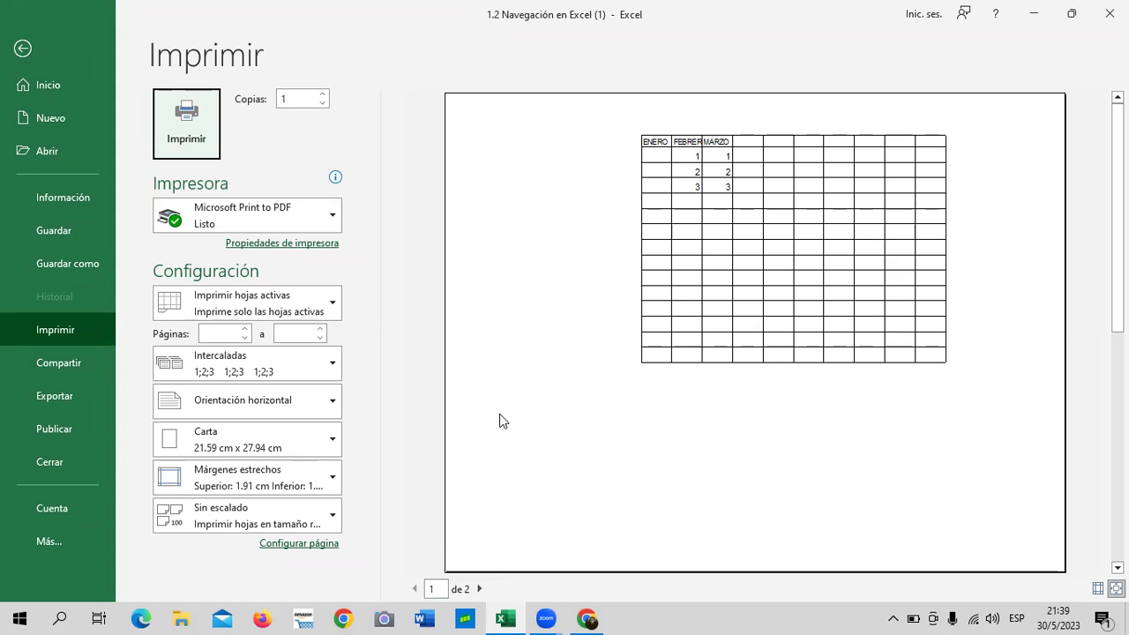
left_click(26, 49)
- Enter 10 in D33 and 25 in G109
scroll(396, 462, "down", 6)
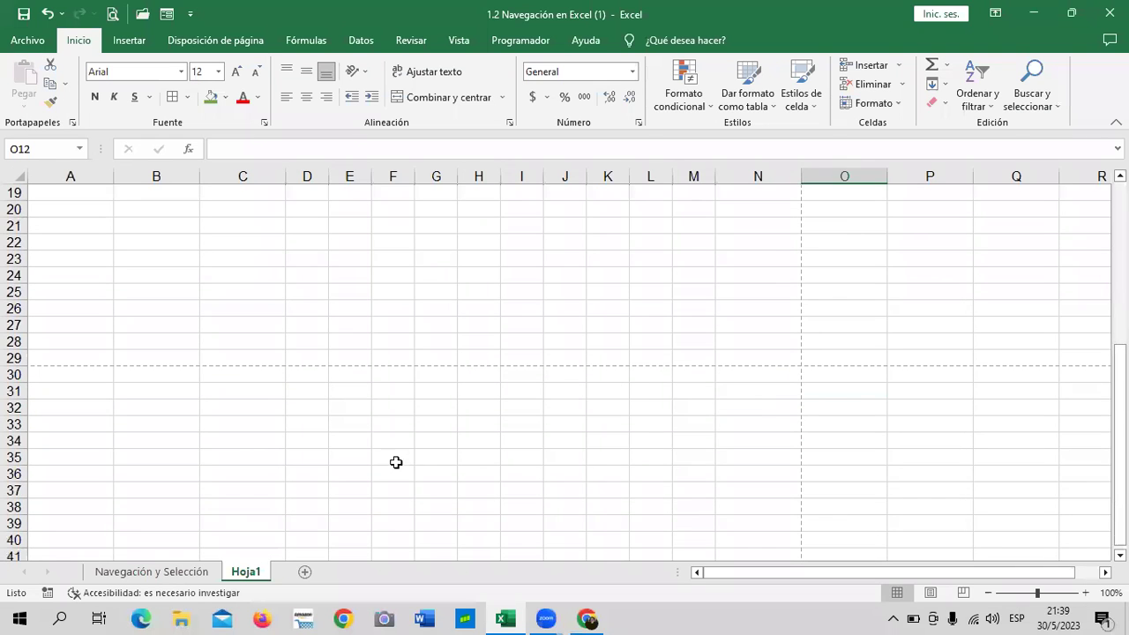
left_click(323, 422)
type("10")
key("Return")
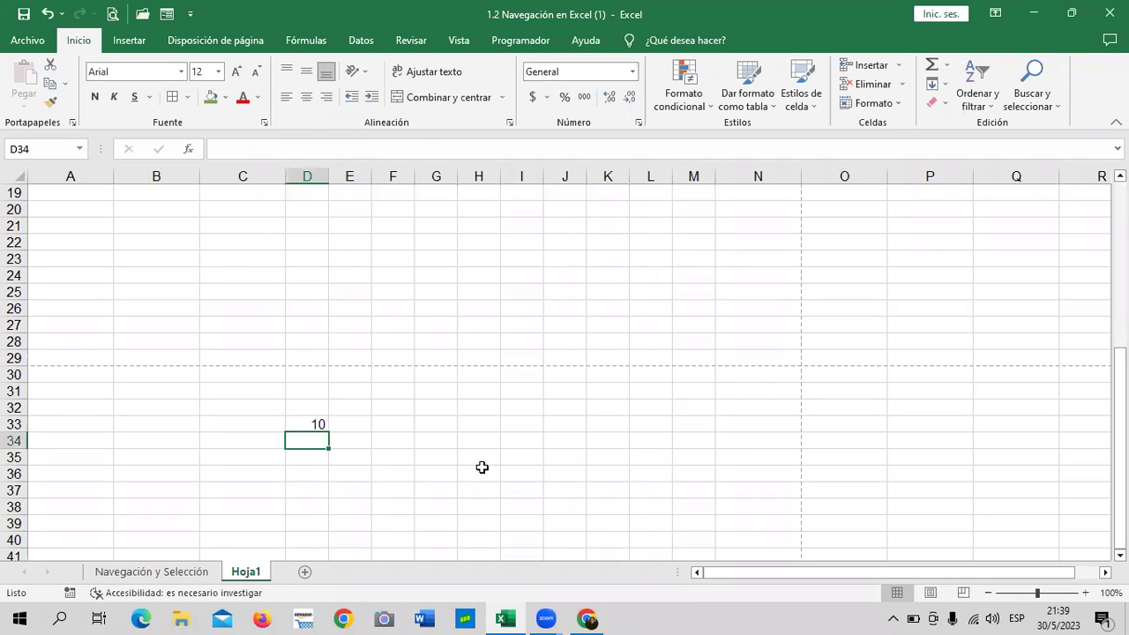
scroll(358, 456, "down", 6)
scroll(358, 450, "down", 10)
scroll(411, 456, "down", 9)
left_click(417, 443)
type("25")
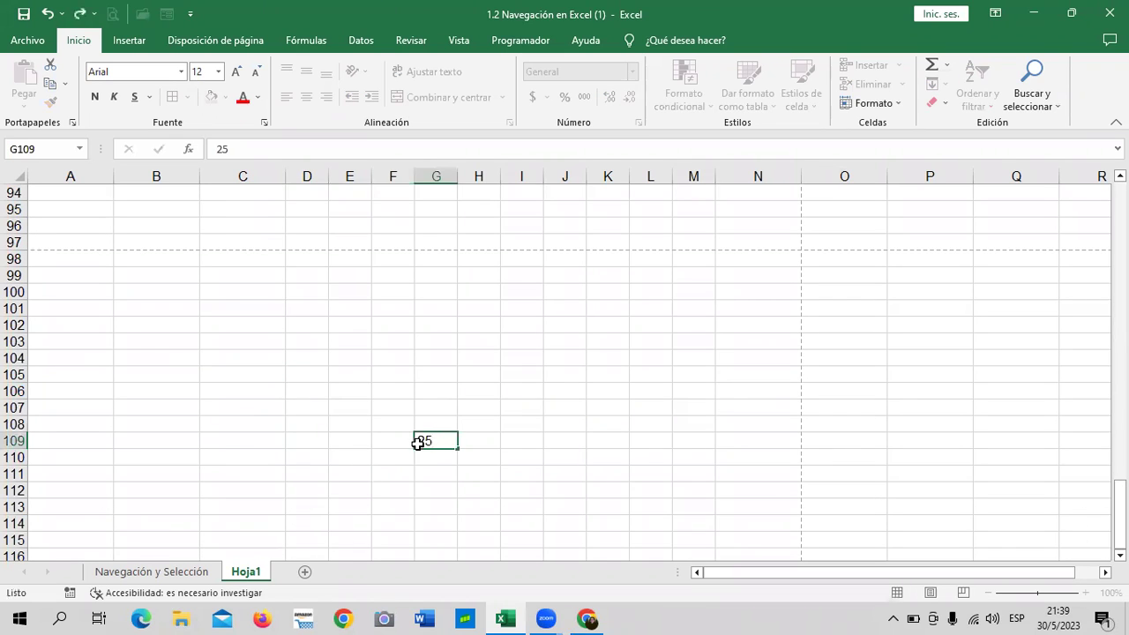
key("Return")
- Enter 55 in cell Q104
scroll(618, 401, "up", 3)
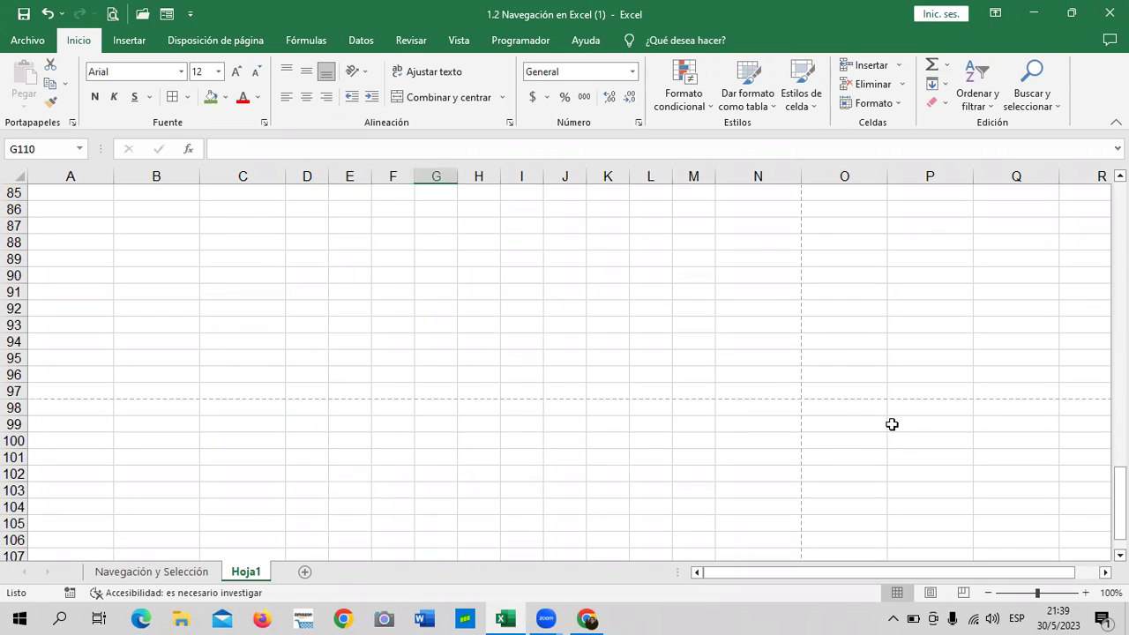
left_click(969, 411)
left_click(1013, 507)
type("5")
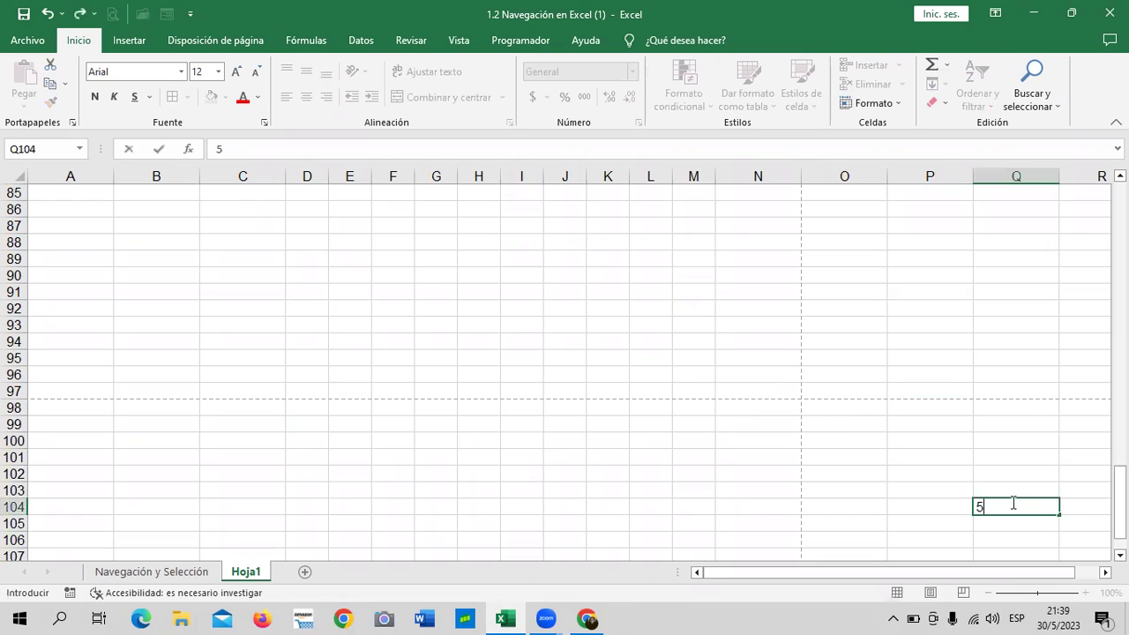
type("5")
key("Return")
- Enter 56 in AA102 and check the now twelve-page print preview
scroll(1024, 498, "down", 3)
left_click_drag(984, 572, 1007, 571)
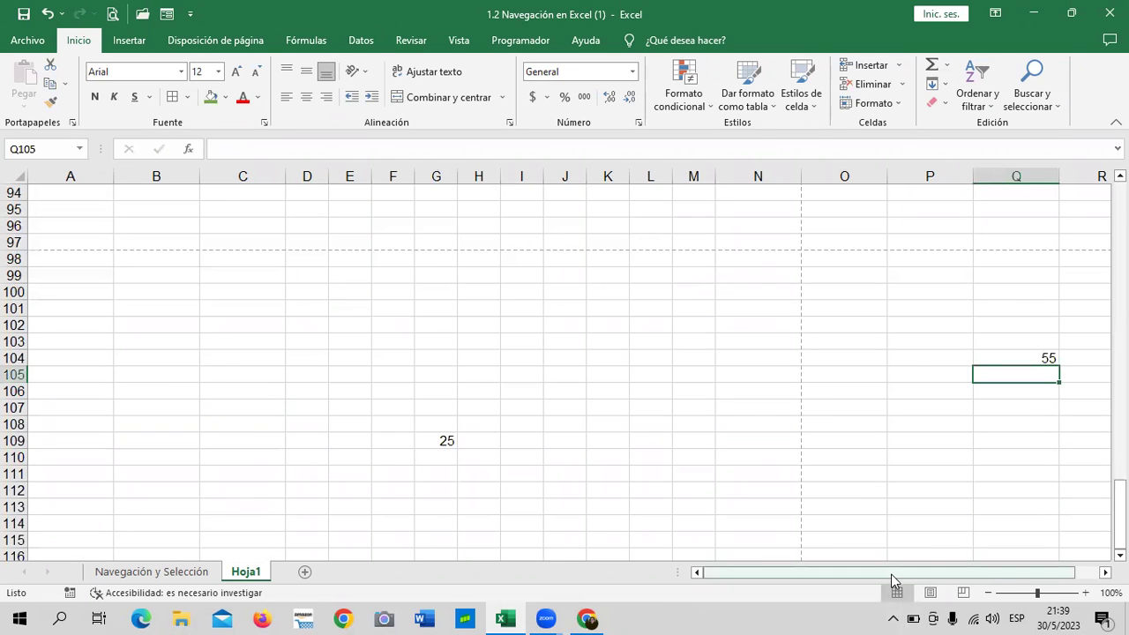
scroll(570, 364, "right", 1)
scroll(570, 364, "right", 3)
scroll(569, 364, "right", 2)
scroll(569, 364, "right", 3)
scroll(570, 364, "right", 2)
scroll(570, 365, "right", 3)
scroll(570, 364, "right", 1)
scroll(570, 364, "right", 2)
scroll(570, 364, "right", 1)
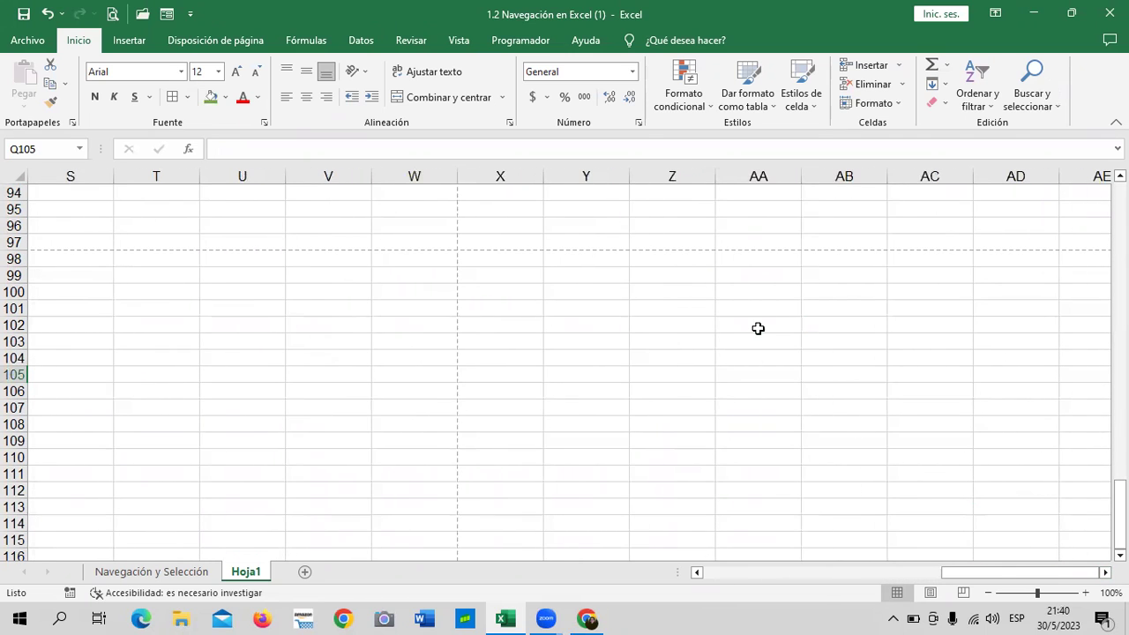
left_click(759, 326)
type("56")
key("Return")
left_click(689, 438)
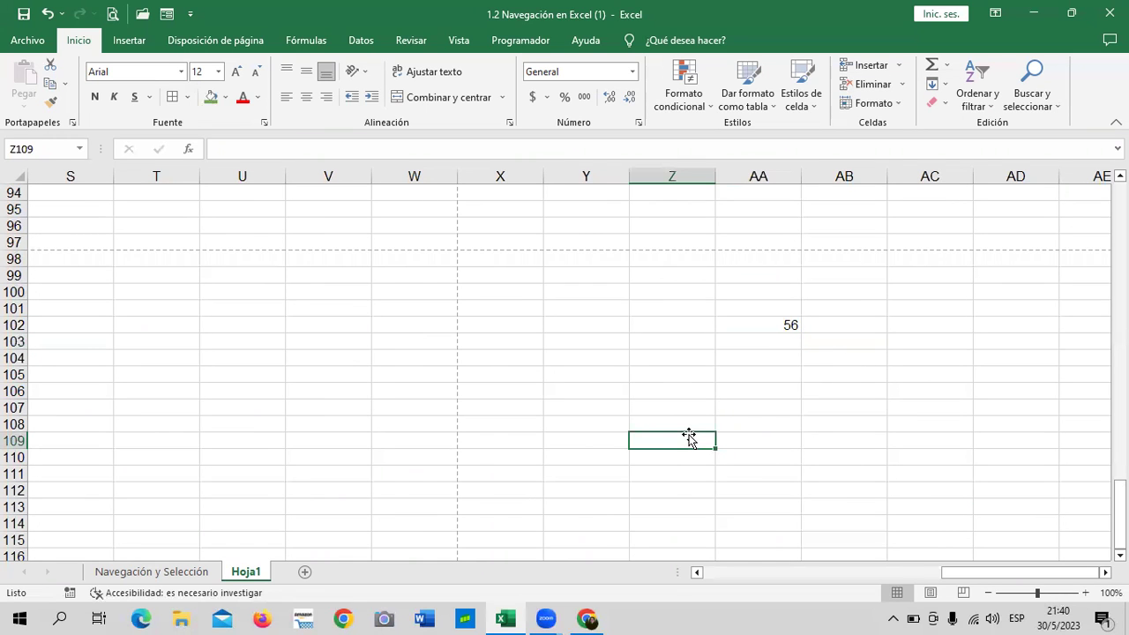
left_click(113, 14)
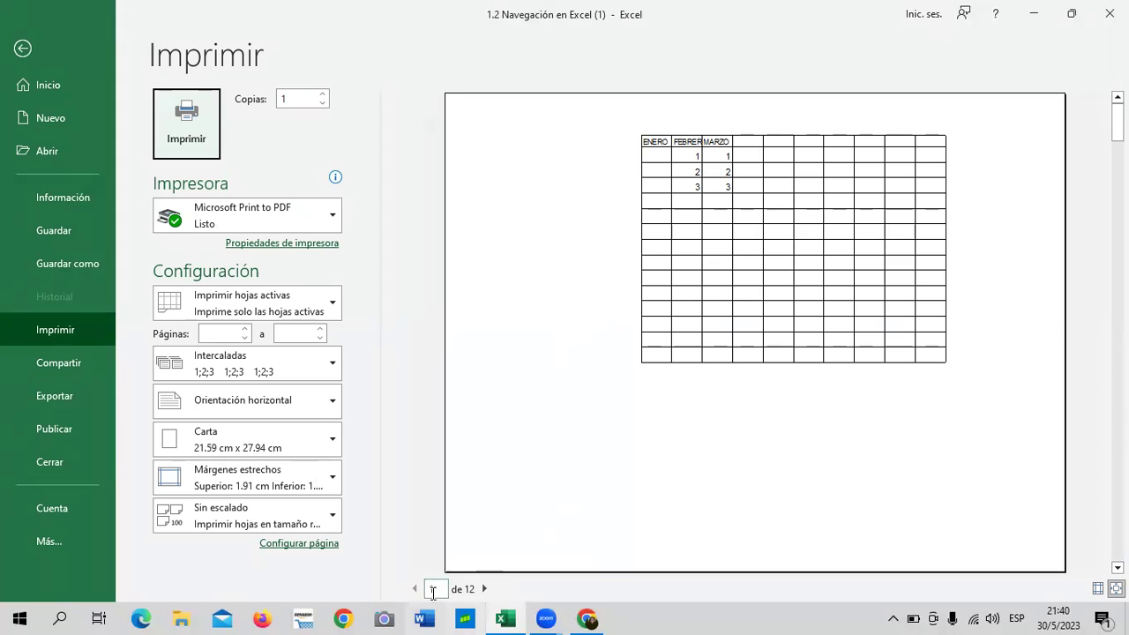
- Page forward through the Hoja1 print preview to the last page, page 12
left_click(486, 589)
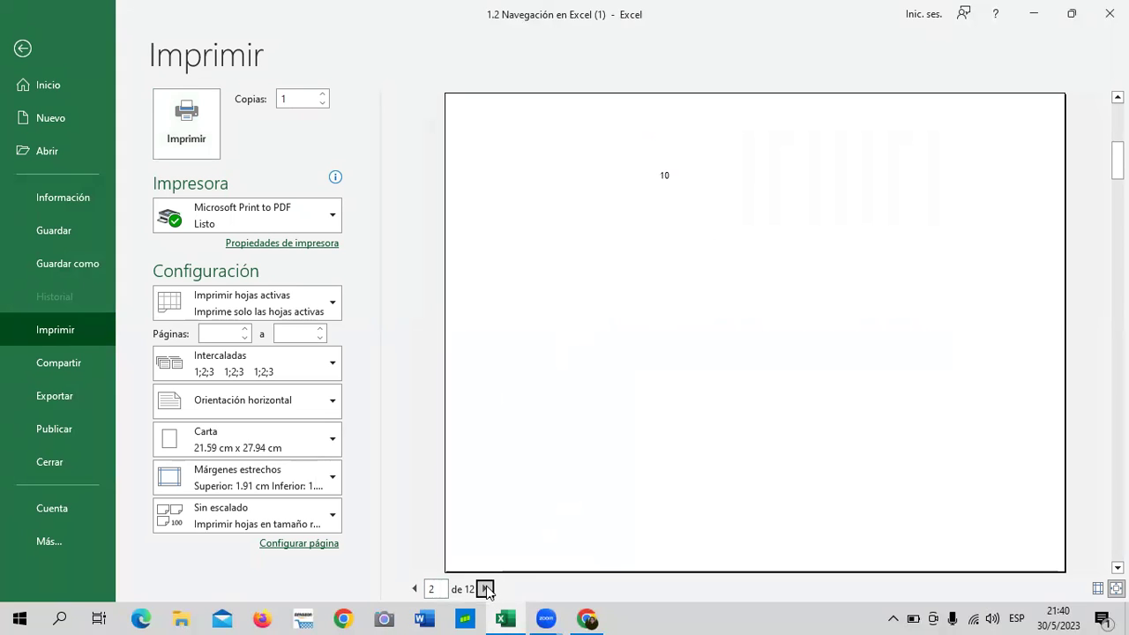
left_click(486, 589)
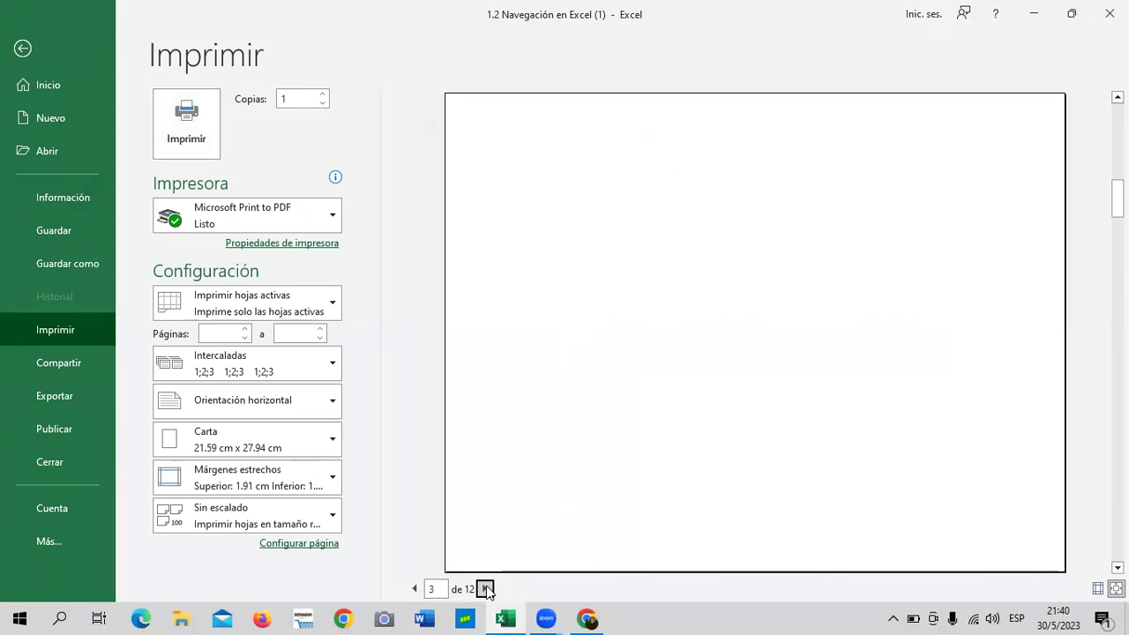
left_click(486, 589)
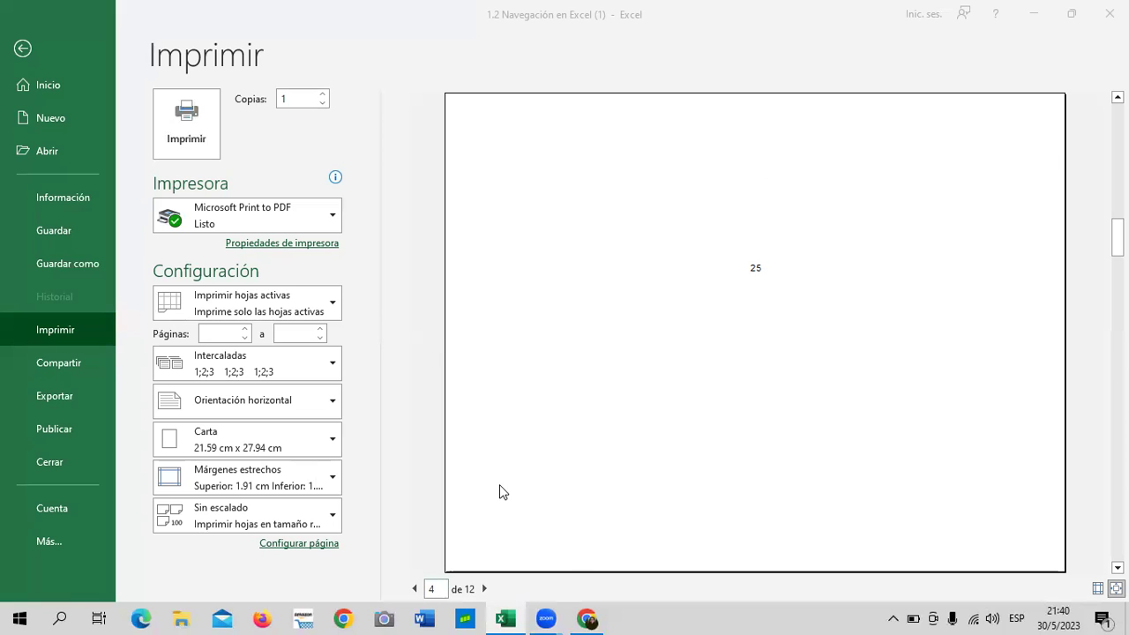
left_click(484, 589)
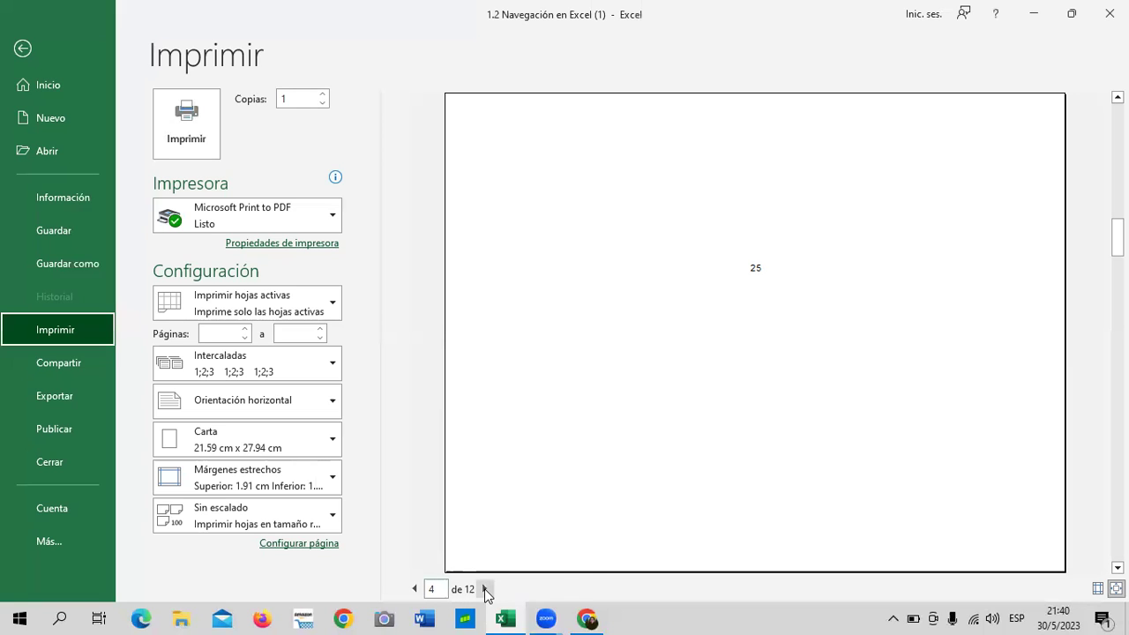
left_click(484, 589)
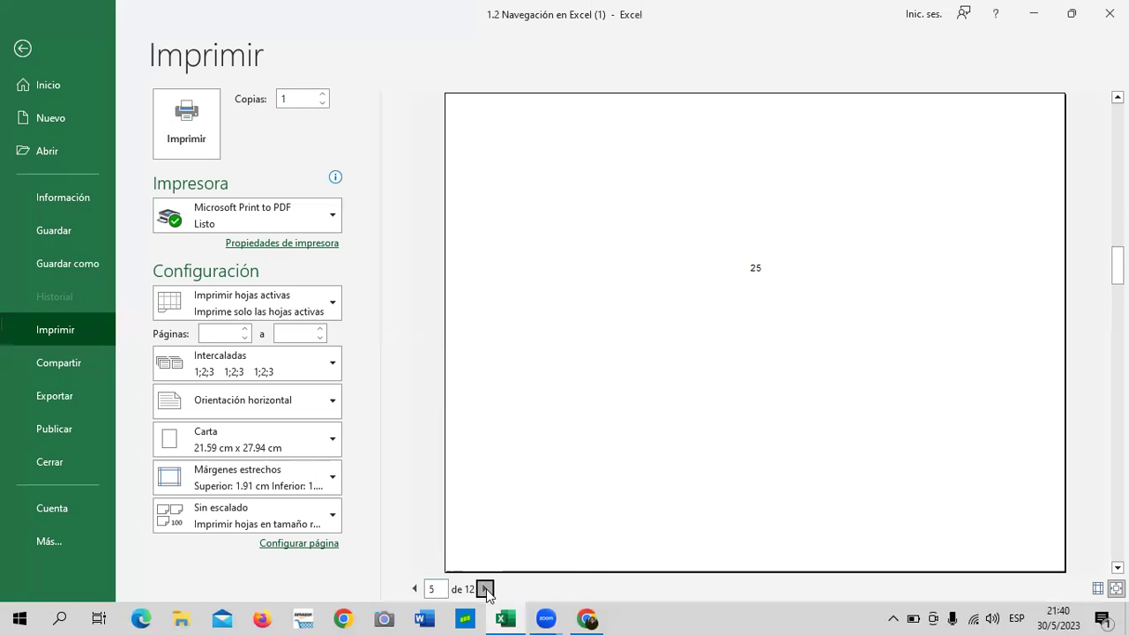
left_click(484, 589)
left_click(484, 589)
left_click(484, 589)
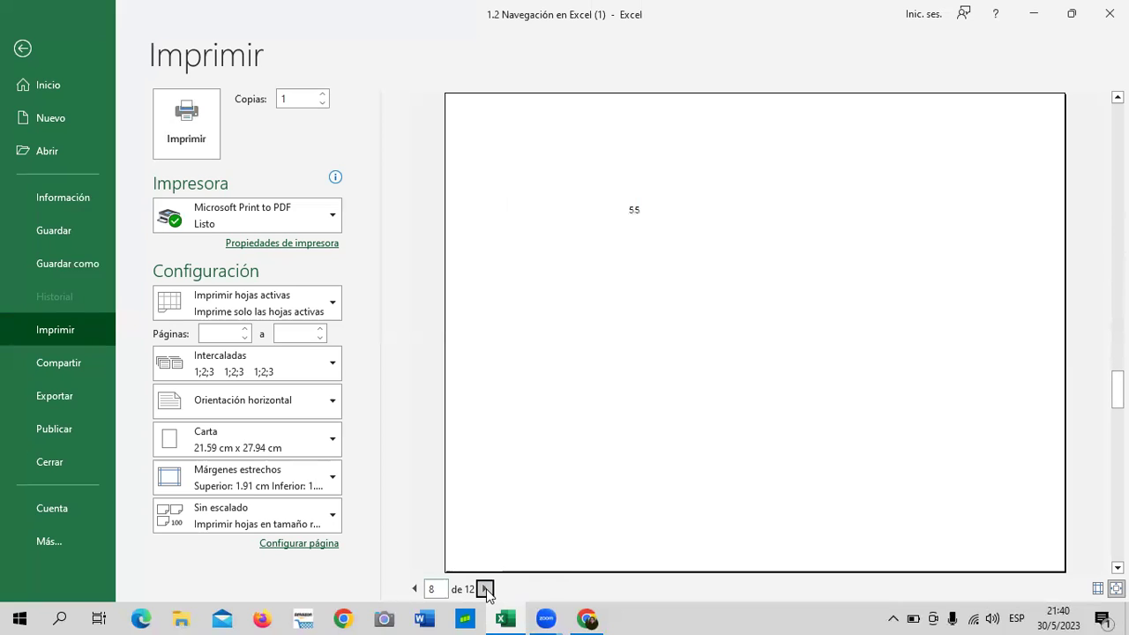
left_click(485, 589)
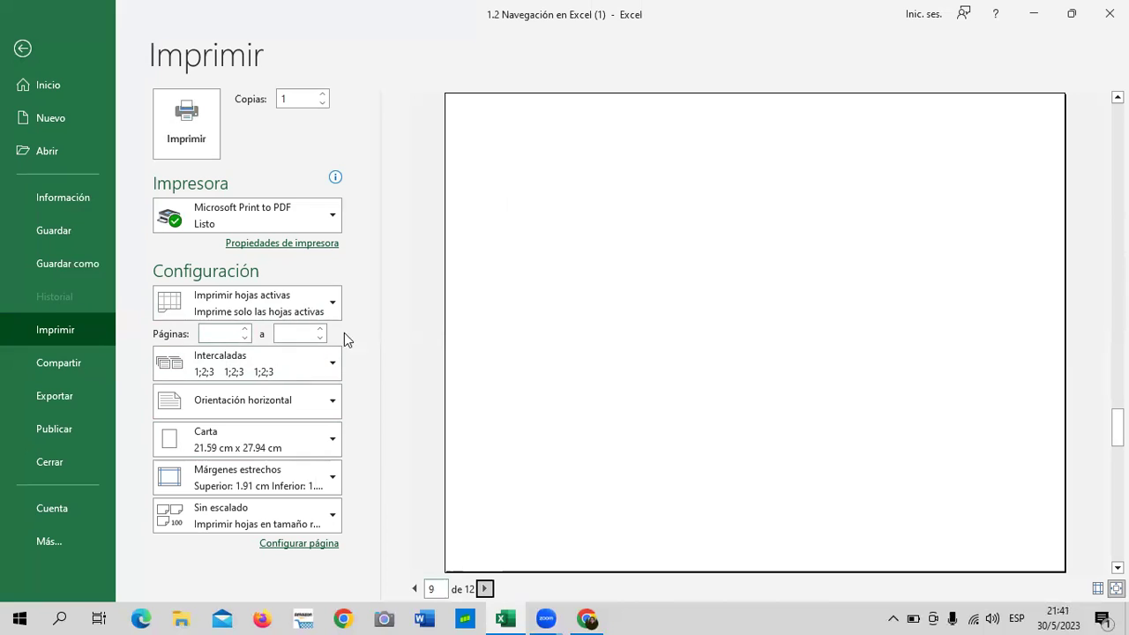
left_click(231, 336)
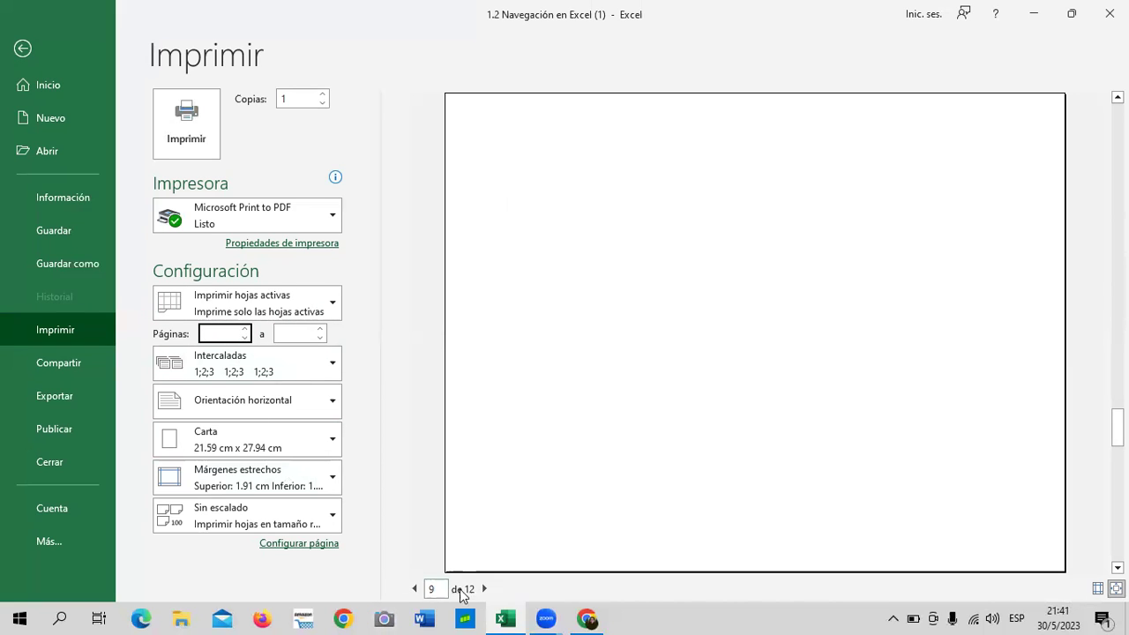
left_click(484, 589)
left_click(484, 589)
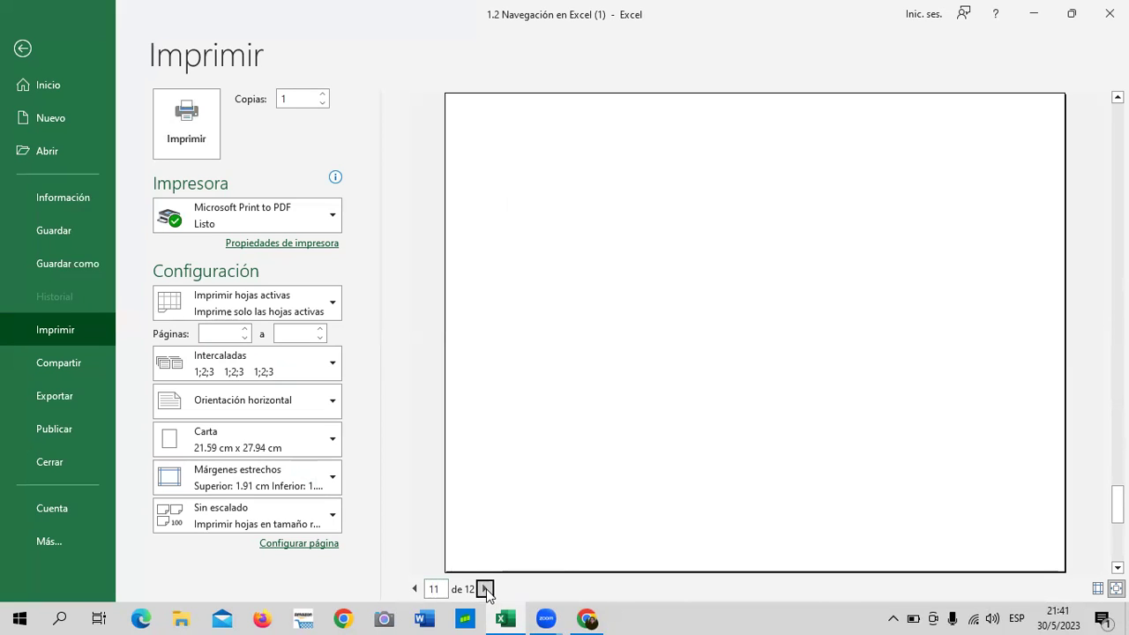
left_click(485, 588)
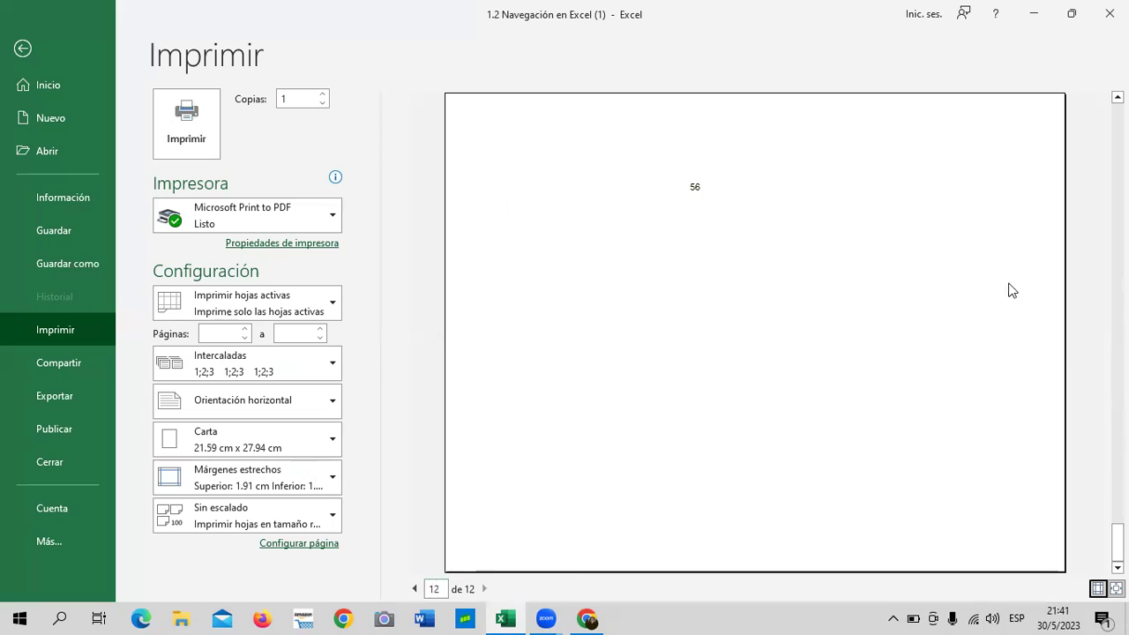
- Step the preview back to page 1, then exit print preview to the worksheet
left_click(415, 589)
left_click(415, 589)
left_click(414, 588)
left_click(414, 588)
left_click(414, 589)
left_click(414, 588)
left_click(414, 588)
left_click(415, 589)
left_click(414, 588)
left_click(415, 588)
left_click(414, 588)
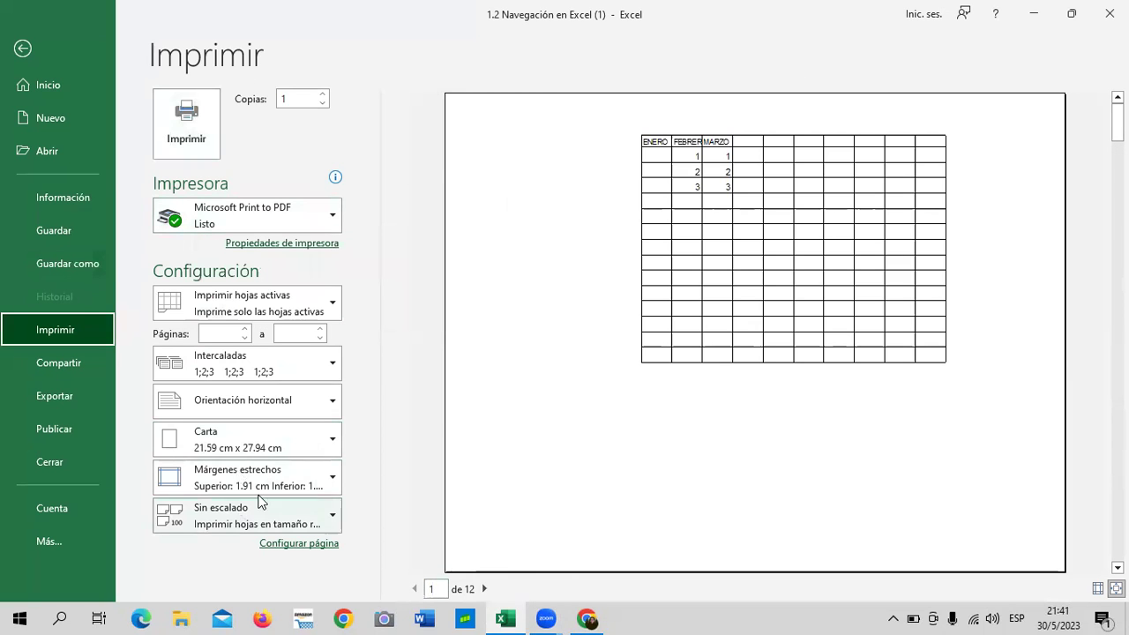
left_click(22, 49)
- Add the first new blank sheets after Hoja1 with the New sheet button
scroll(378, 247, "down", 6)
scroll(378, 255, "down", 5)
left_click_drag(991, 575, 662, 598)
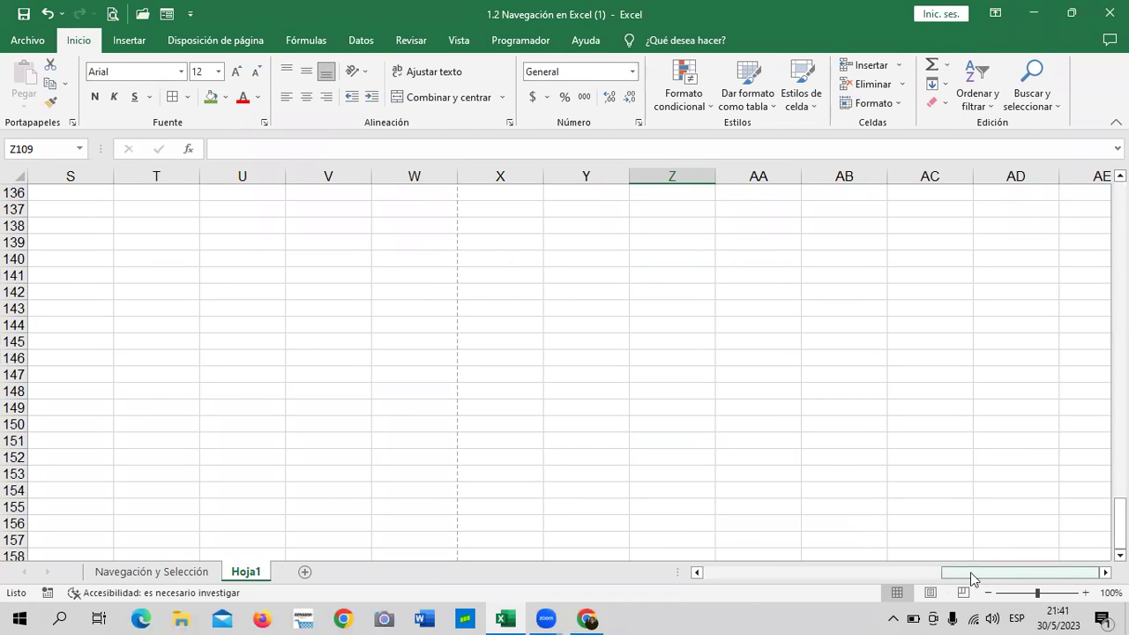
scroll(438, 424, "down", 5)
scroll(448, 415, "down", 5)
scroll(448, 416, "down", 2)
scroll(456, 429, "up", 9)
scroll(487, 449, "up", 15)
scroll(488, 423, "up", 9)
scroll(487, 416, "up", 13)
scroll(489, 412, "up", 11)
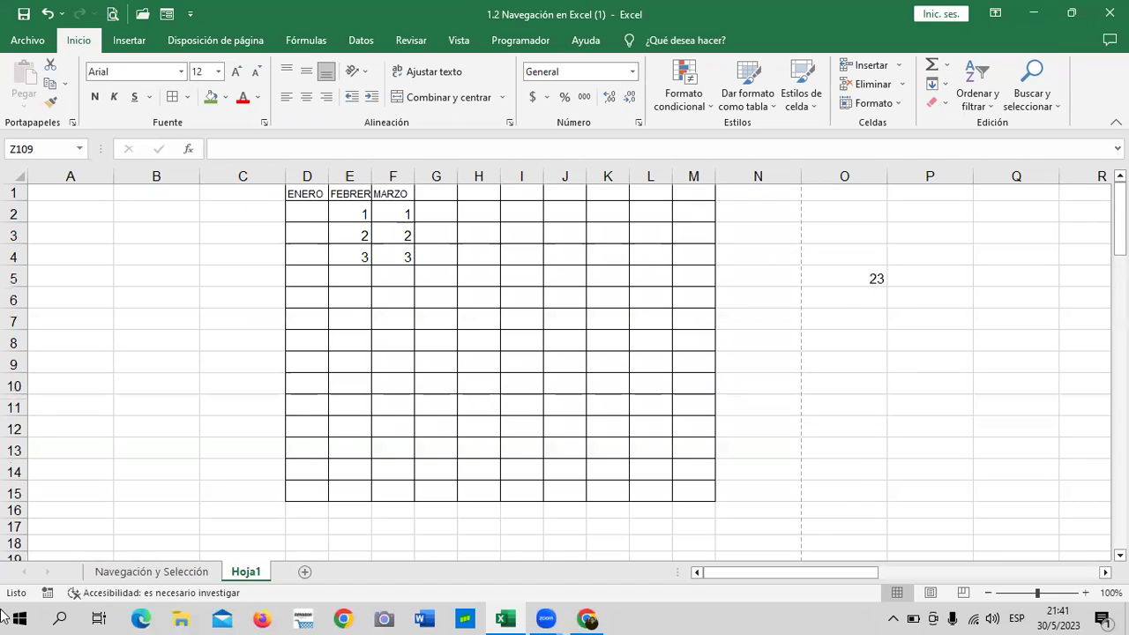
left_click(151, 575)
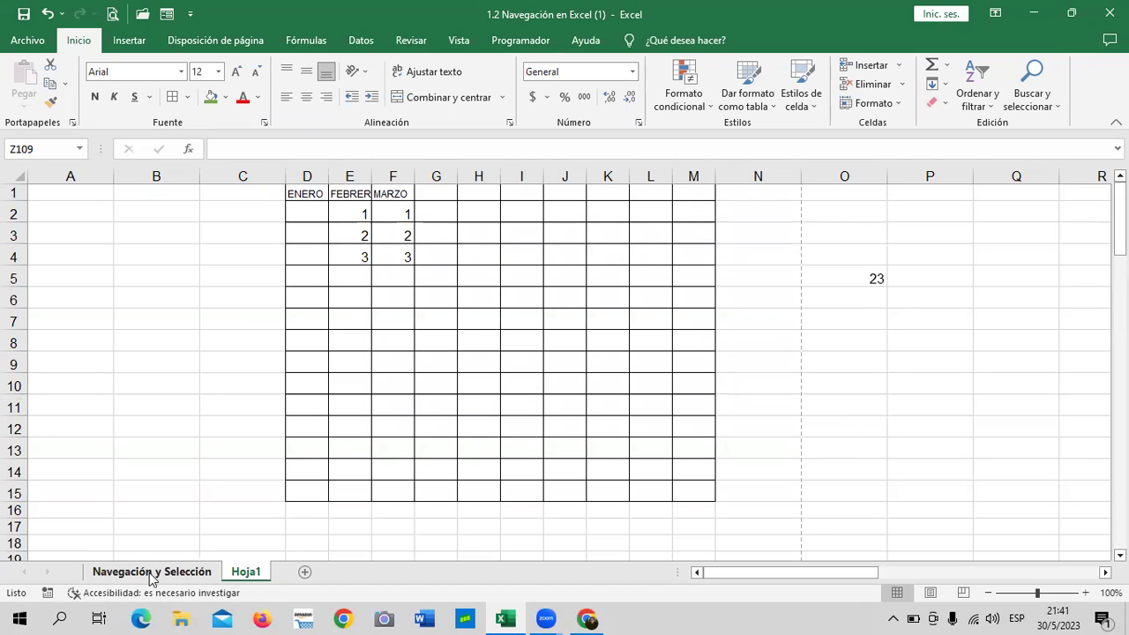
left_click(306, 573)
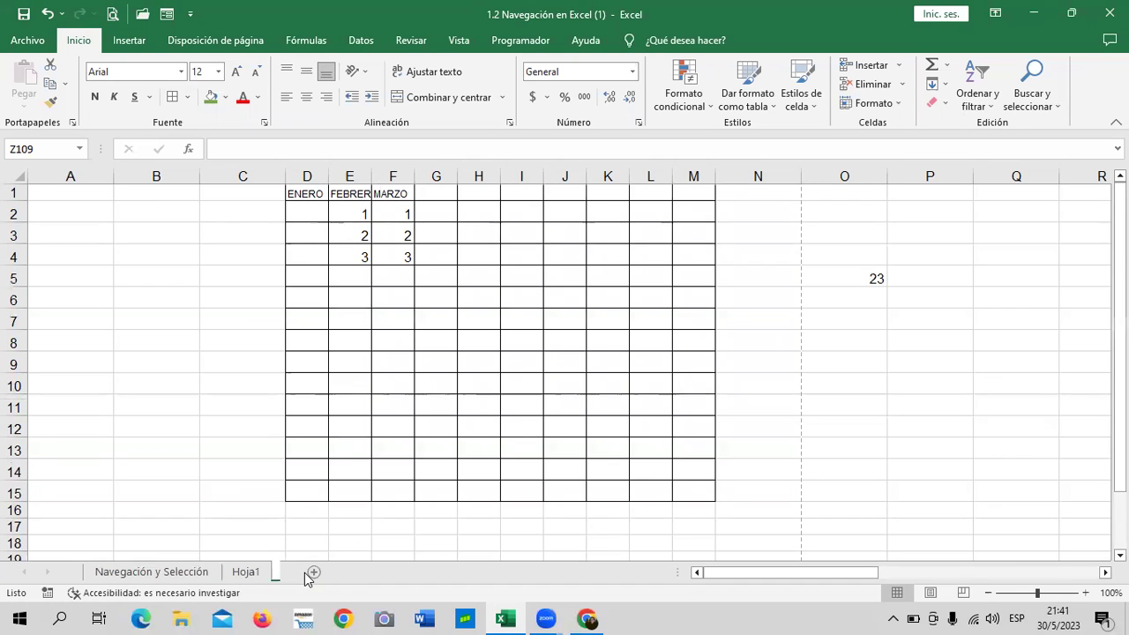
left_click(354, 571)
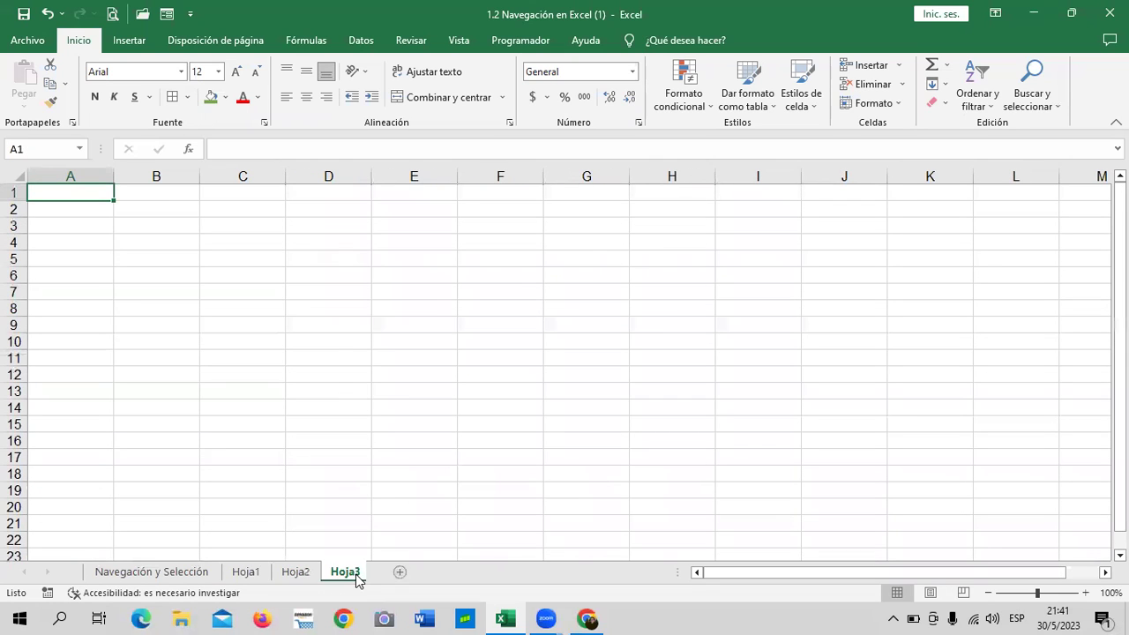
left_click(401, 574)
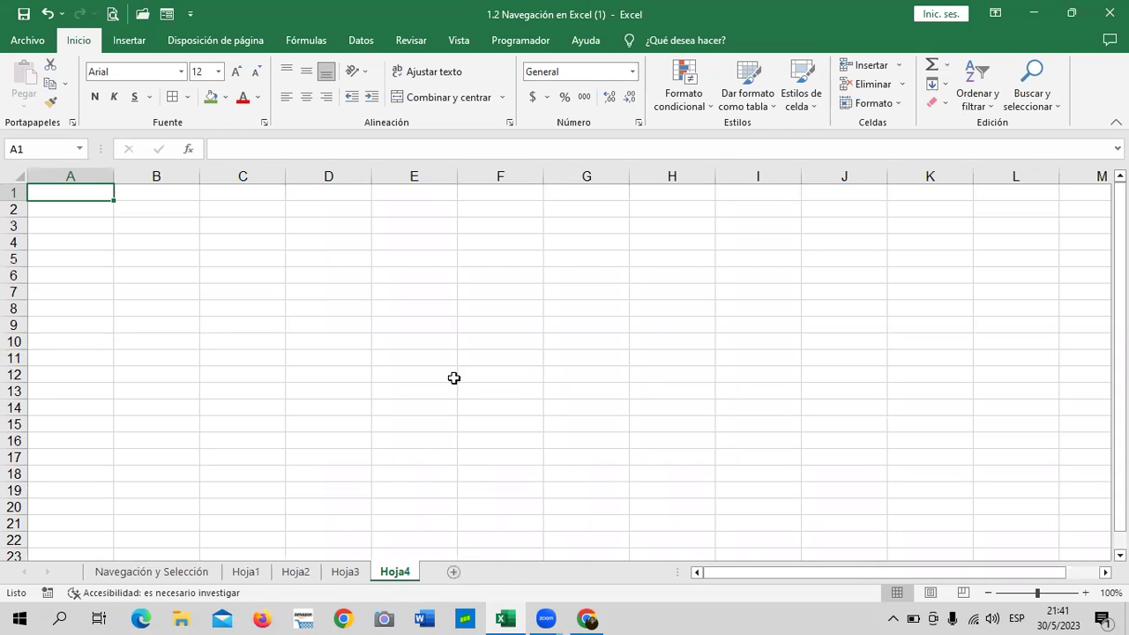
- Flip through the Navegación y Selección, Hoja1 and new Hoja2–Hoja4 tabs
left_click(121, 575)
left_click(246, 574)
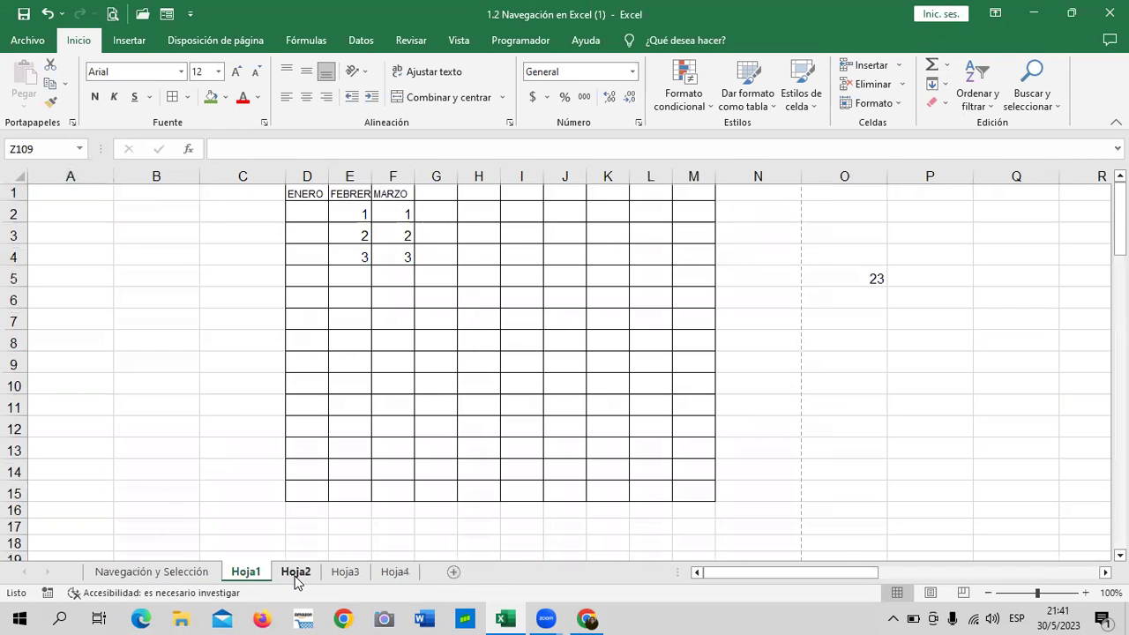
left_click(296, 574)
left_click(345, 573)
left_click(167, 573)
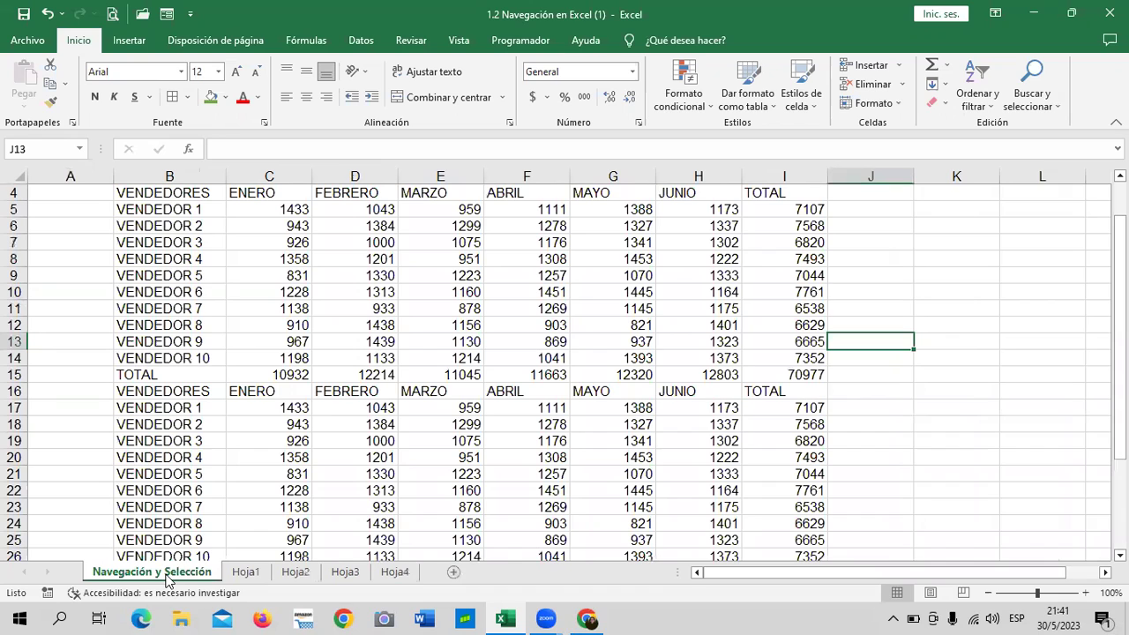
left_click(245, 574)
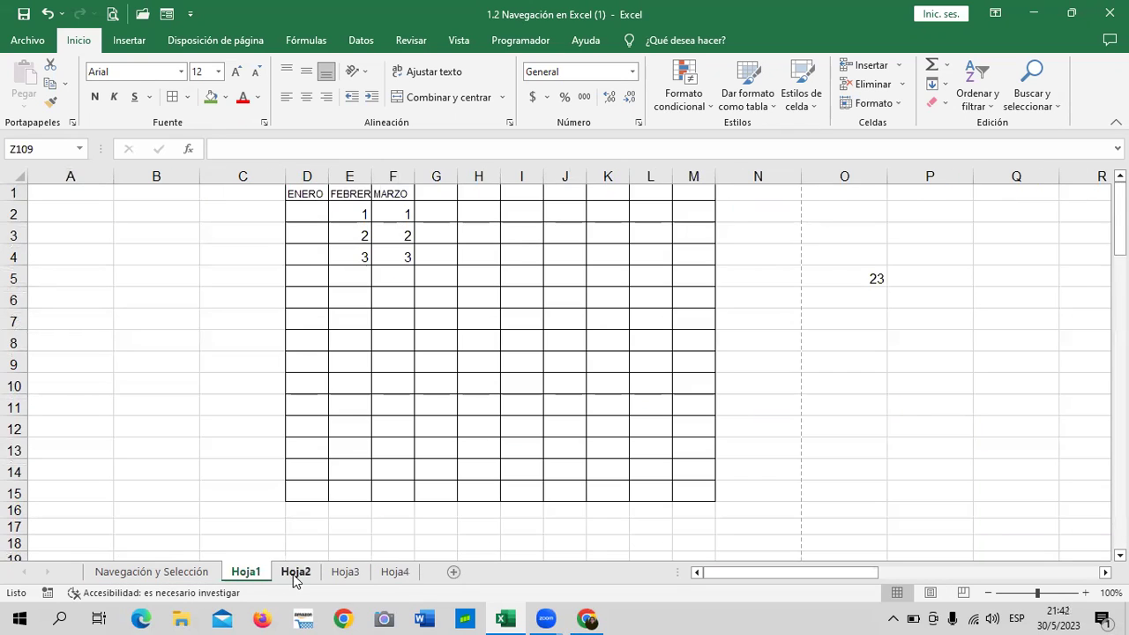
left_click(294, 574)
left_click(346, 574)
left_click(394, 573)
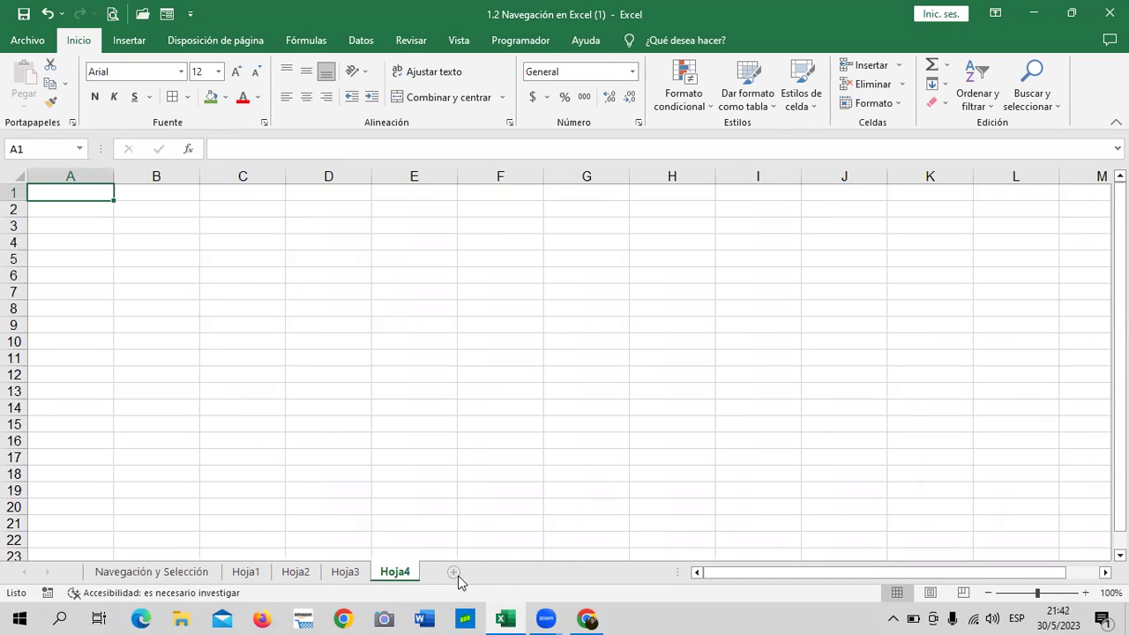
- Add the remaining blank sheets up to Hoja10 and scroll the tab bar to review them
left_click(454, 572)
left_click(502, 572)
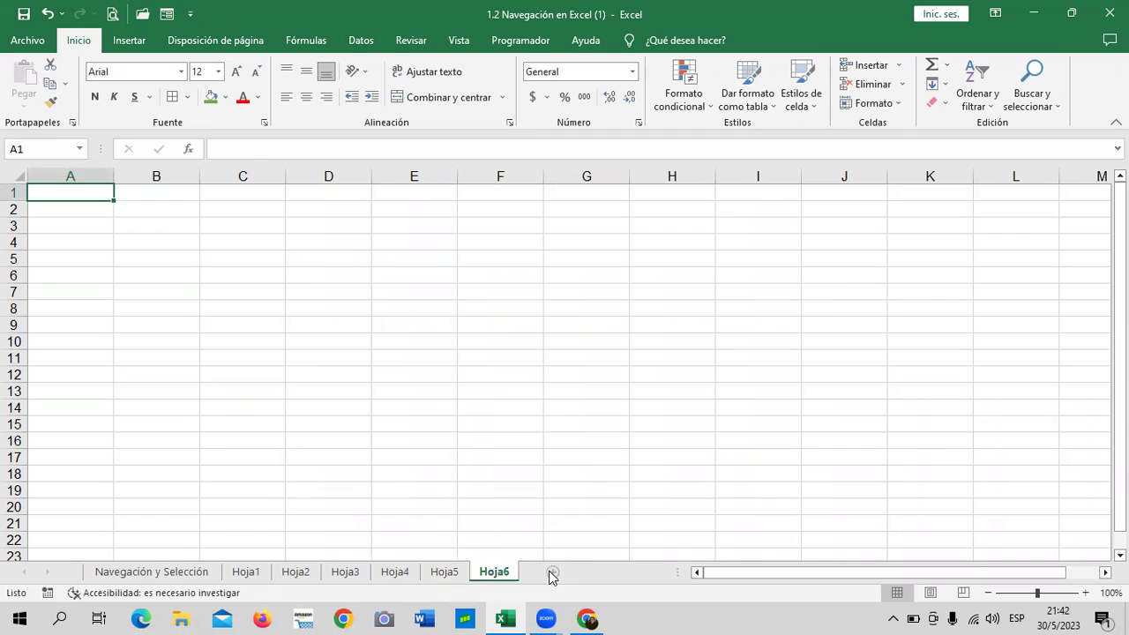
left_click(552, 572)
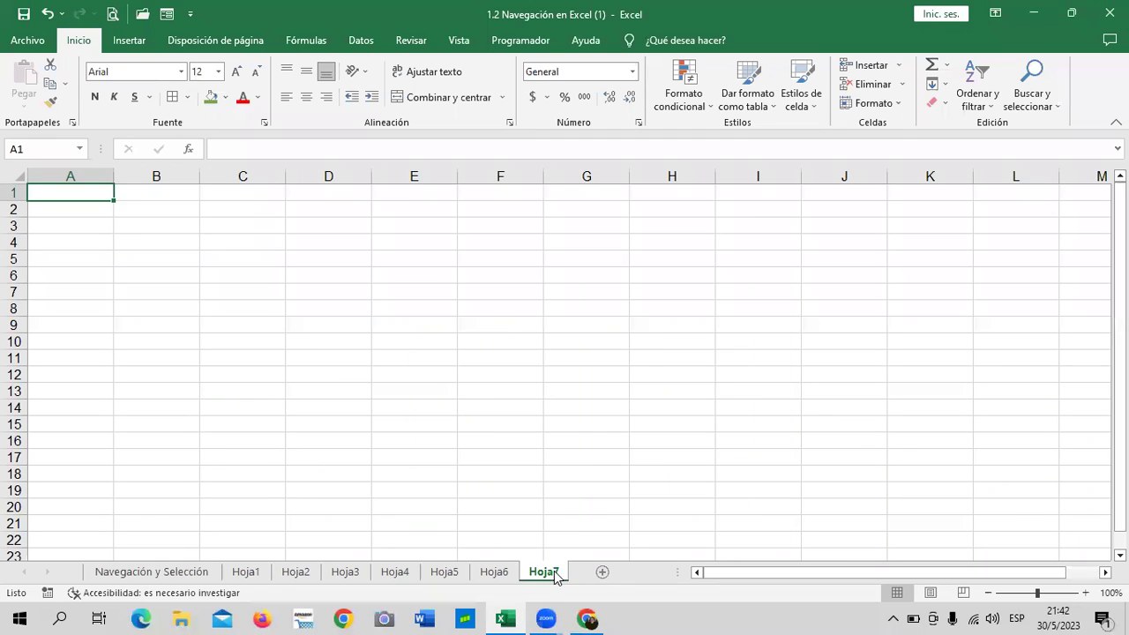
left_click(604, 574)
left_click(652, 574)
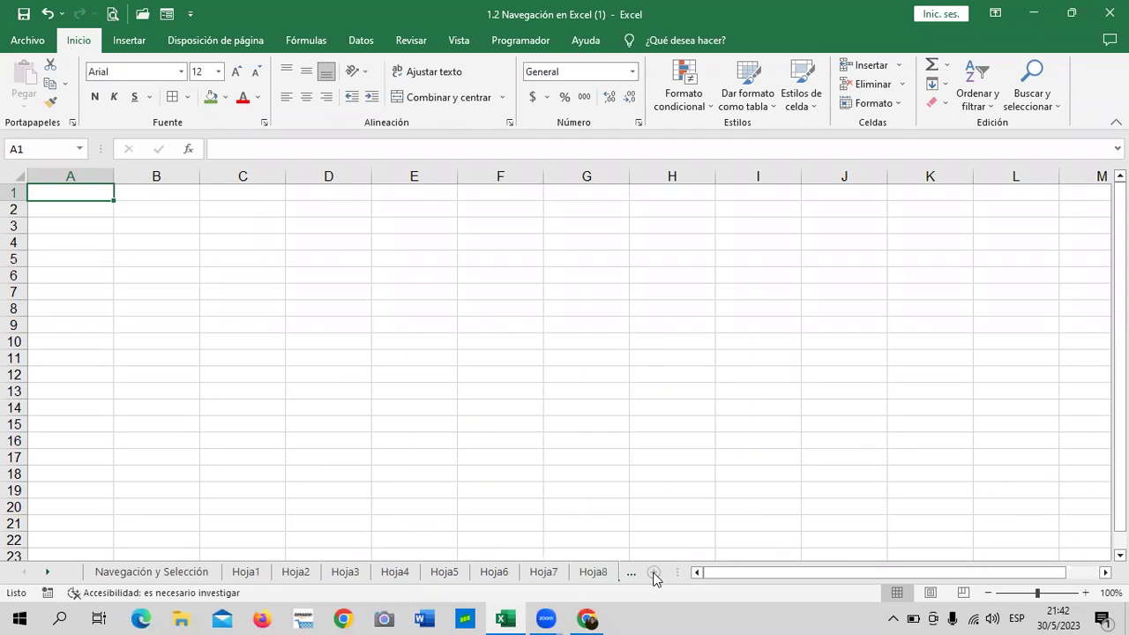
left_click(49, 573)
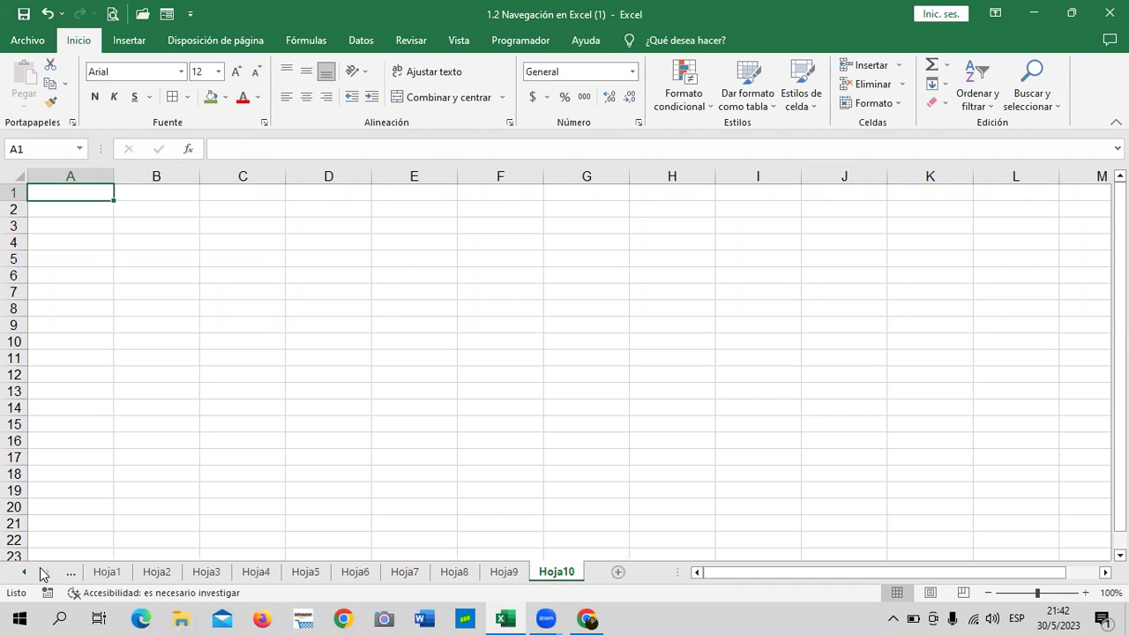
left_click(24, 572)
left_click(24, 573)
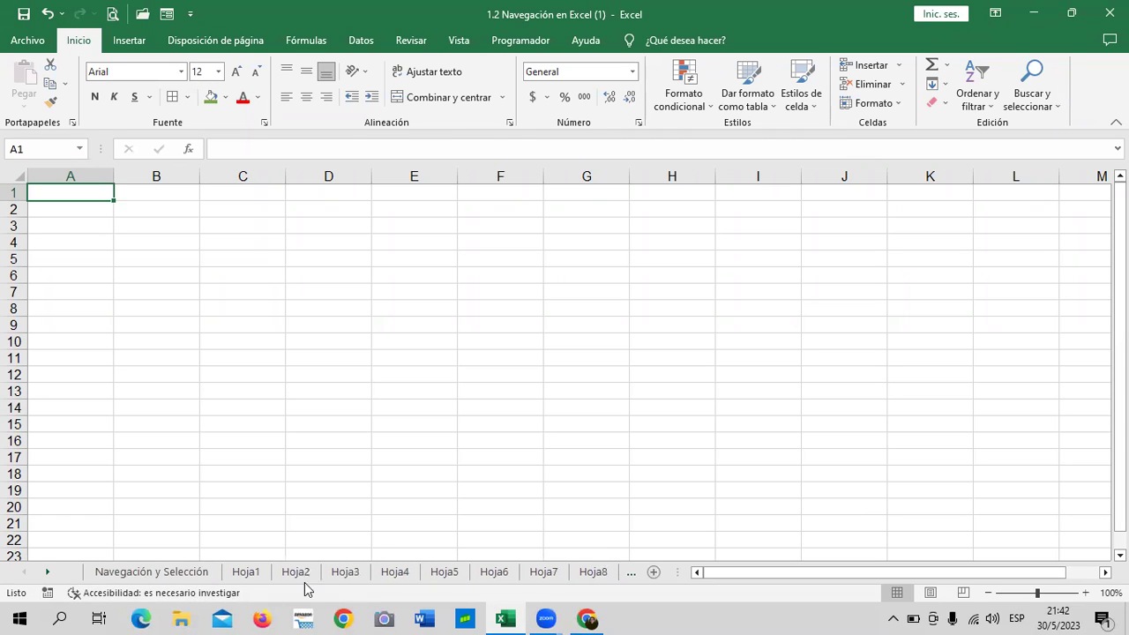
- Rename the Hoja1 tab to DOS, dismissing the invalid-name warnings on the way
right_click(251, 573)
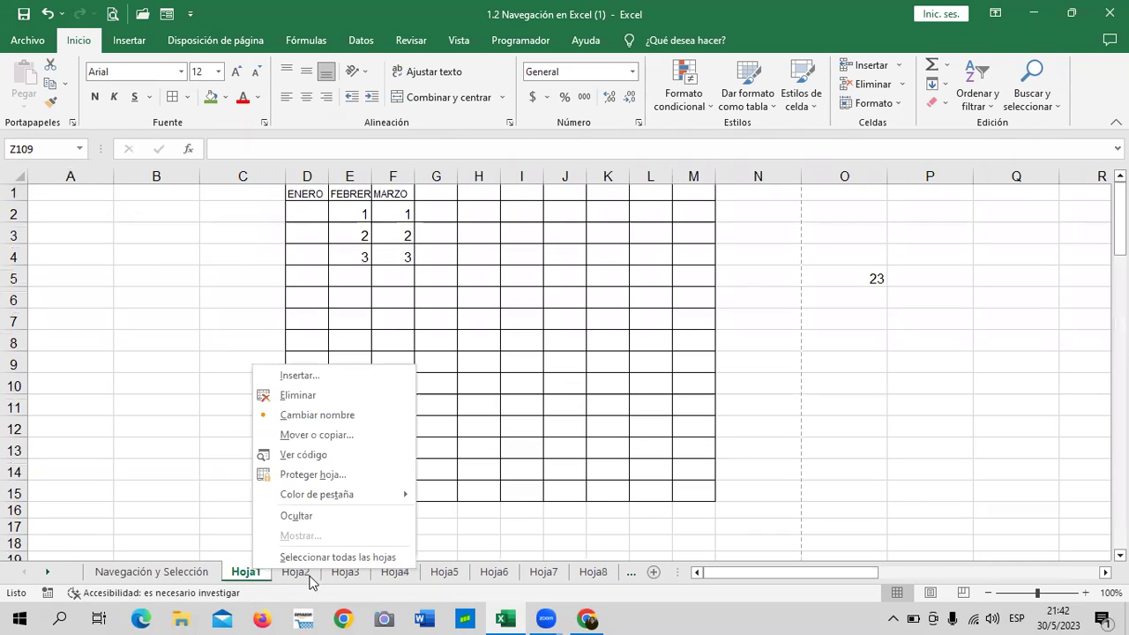
left_click(342, 414)
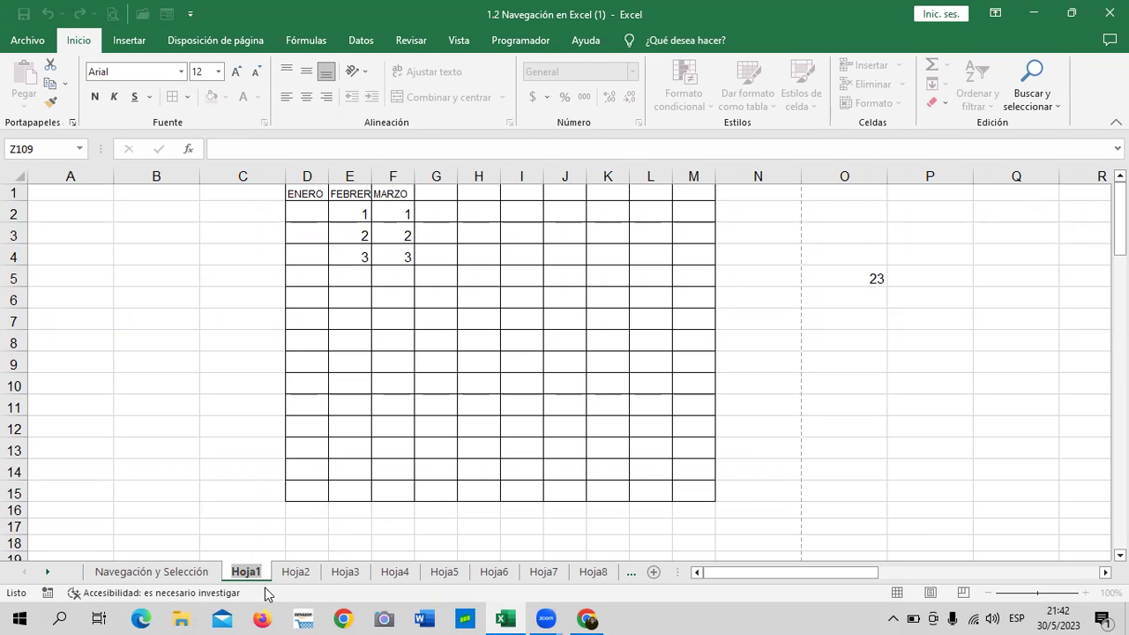
key("BackSpace")
key("BackSpace")
key("BackSpace")
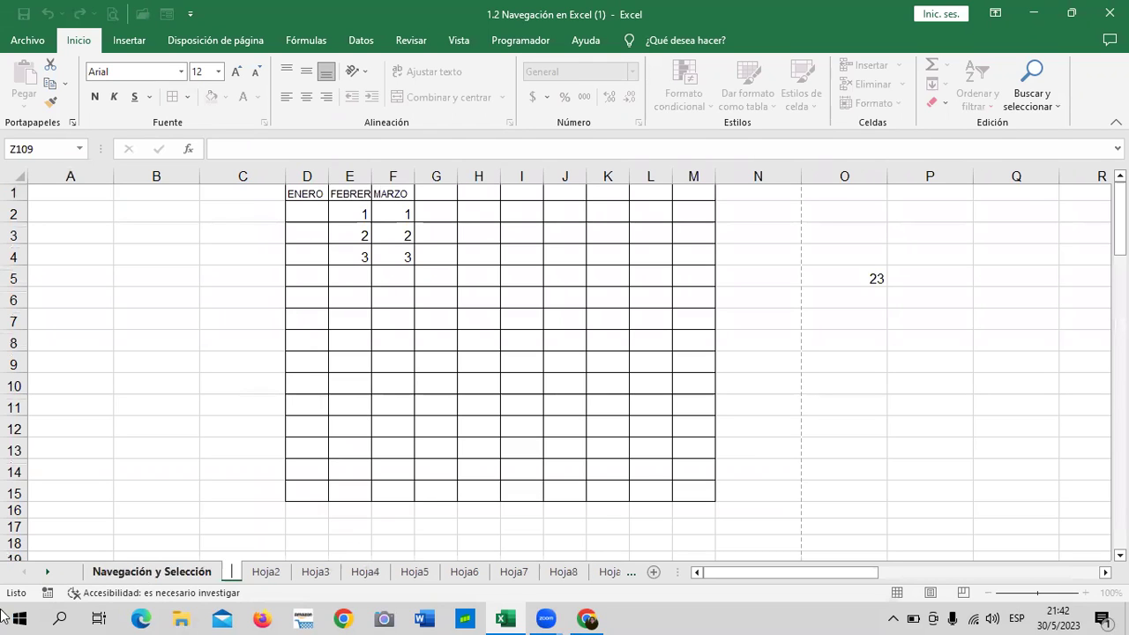
left_click(805, 351)
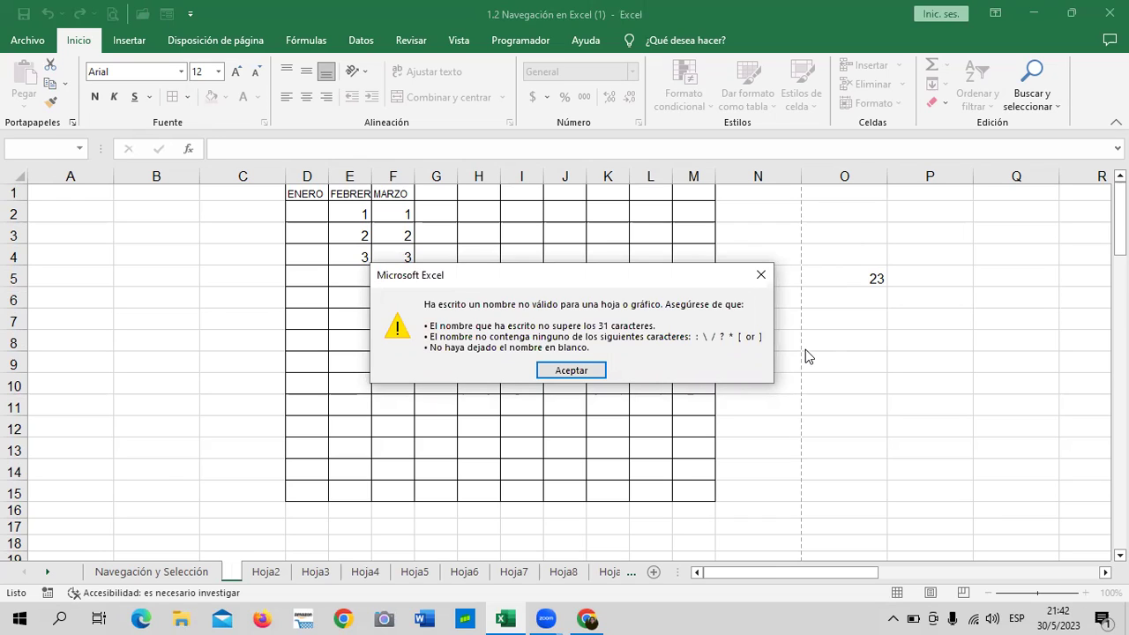
left_click(582, 370)
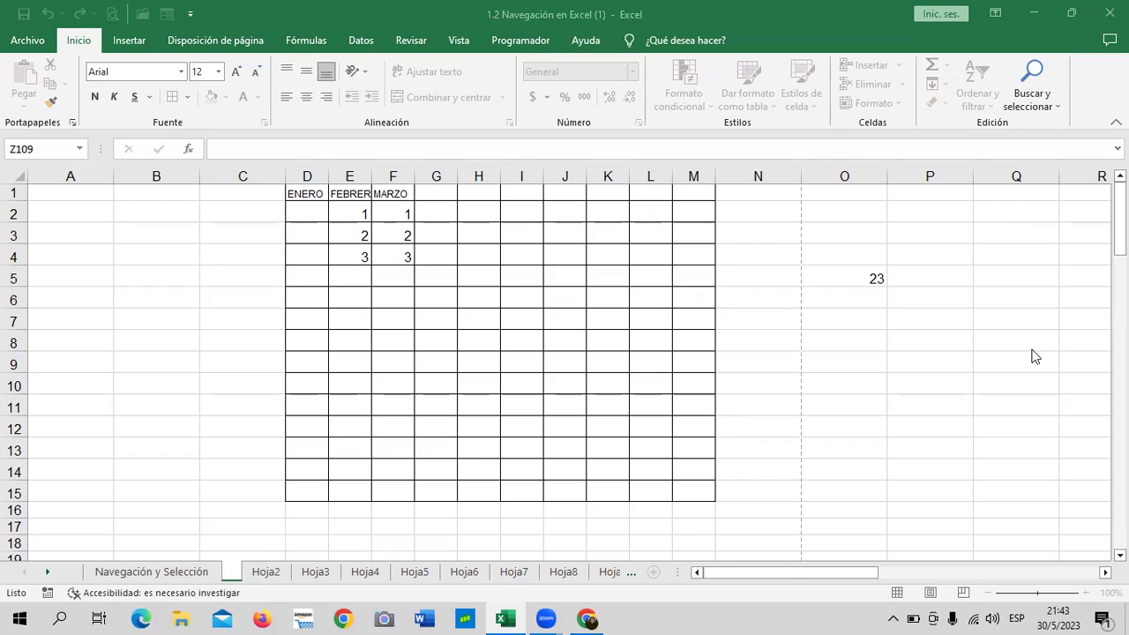
left_click(768, 382)
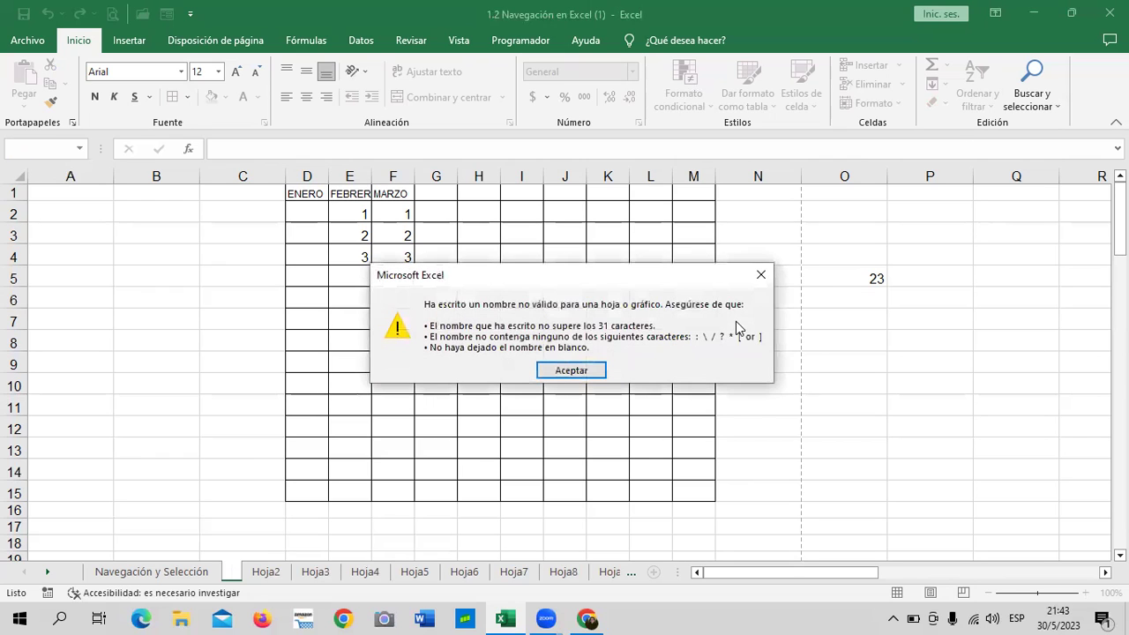
left_click(589, 370)
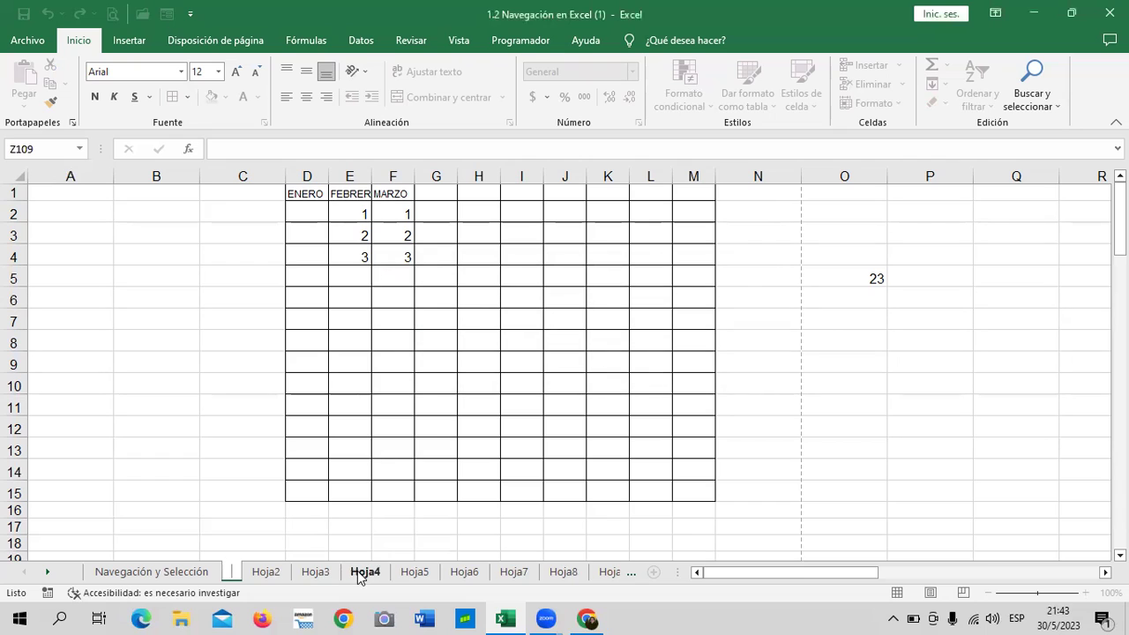
type("DOS")
key("Return")
- Return to the DOS sheet's grid and select cell B11
left_click(379, 527)
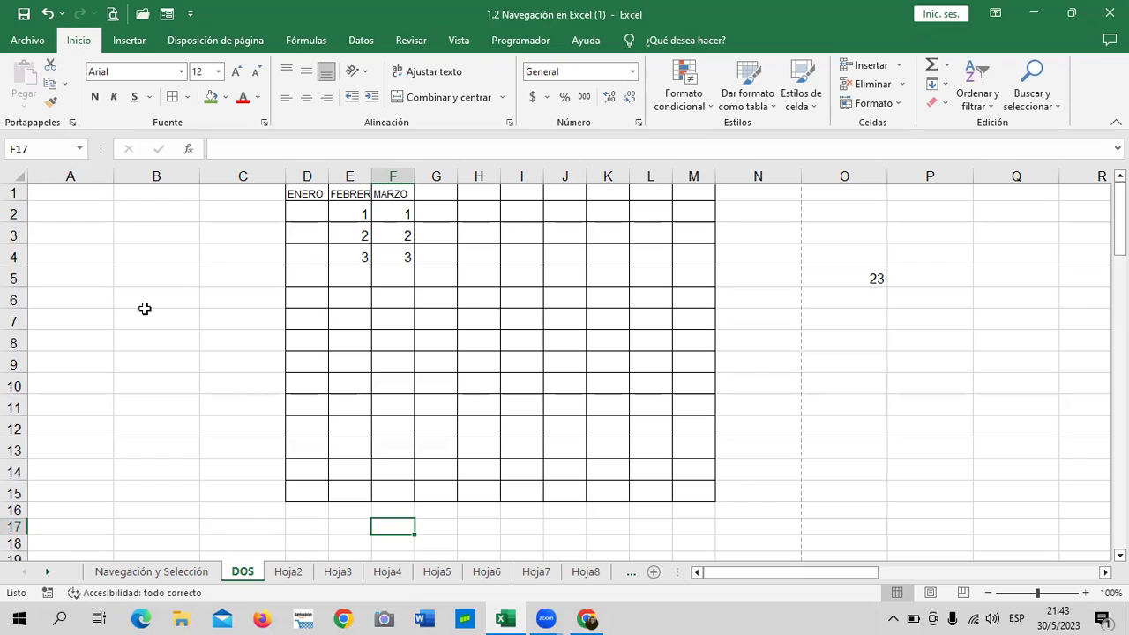
scroll(115, 385, "down", 5)
scroll(116, 386, "up", 1)
scroll(117, 386, "up", 5)
left_click(153, 408)
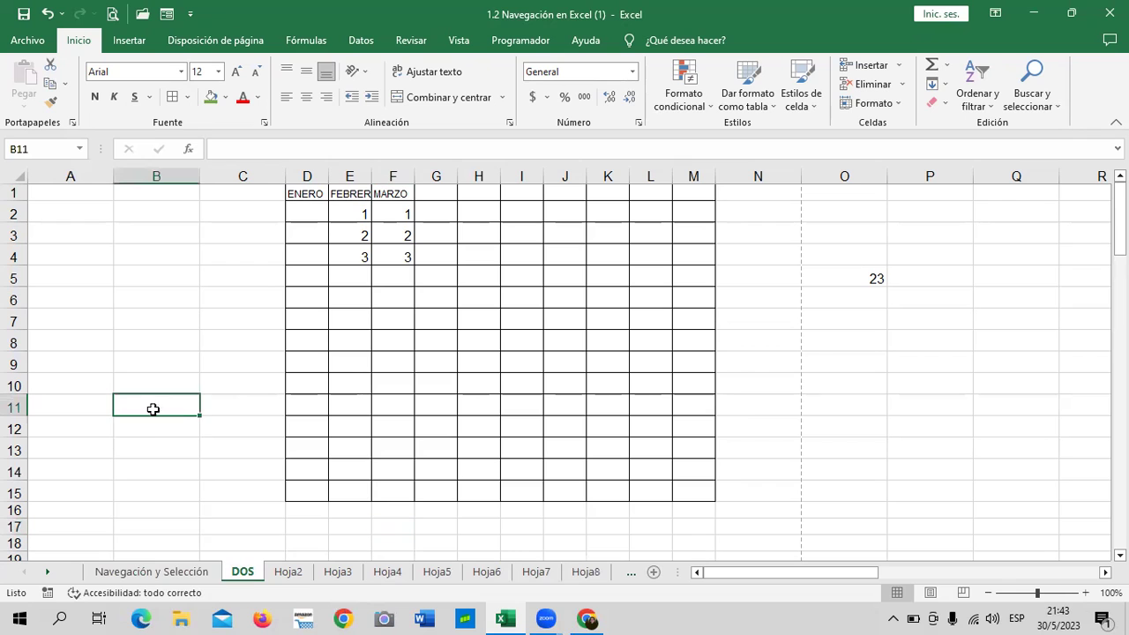
- Step through the DOS and Hoja2–Hoja8 tabs, then go back to Navegación y Selección
left_click(144, 573)
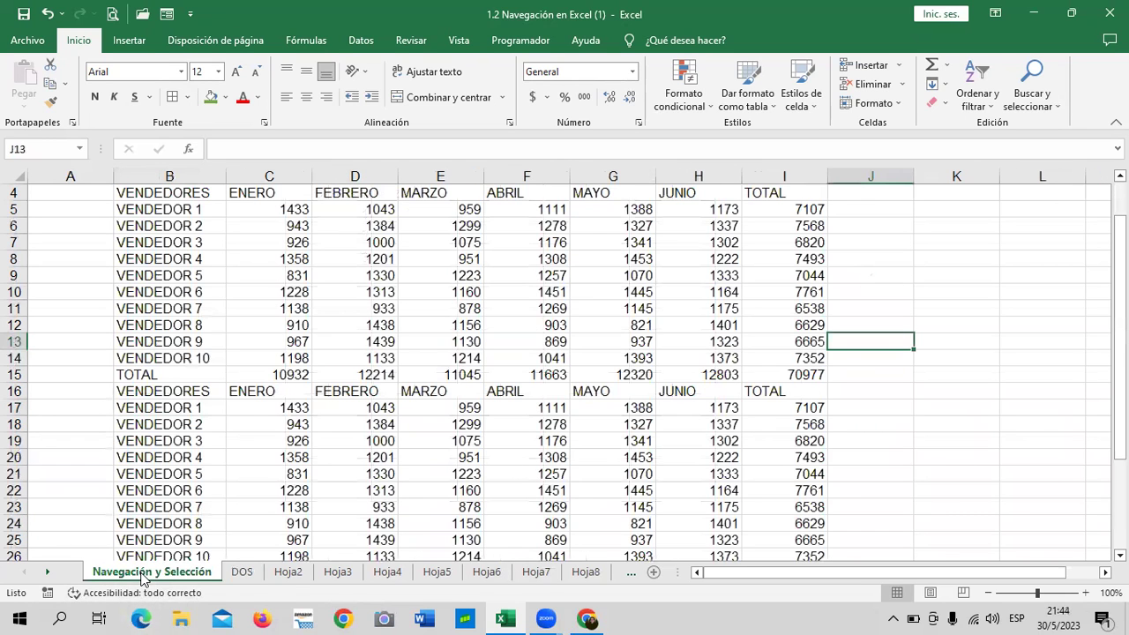
left_click(242, 572)
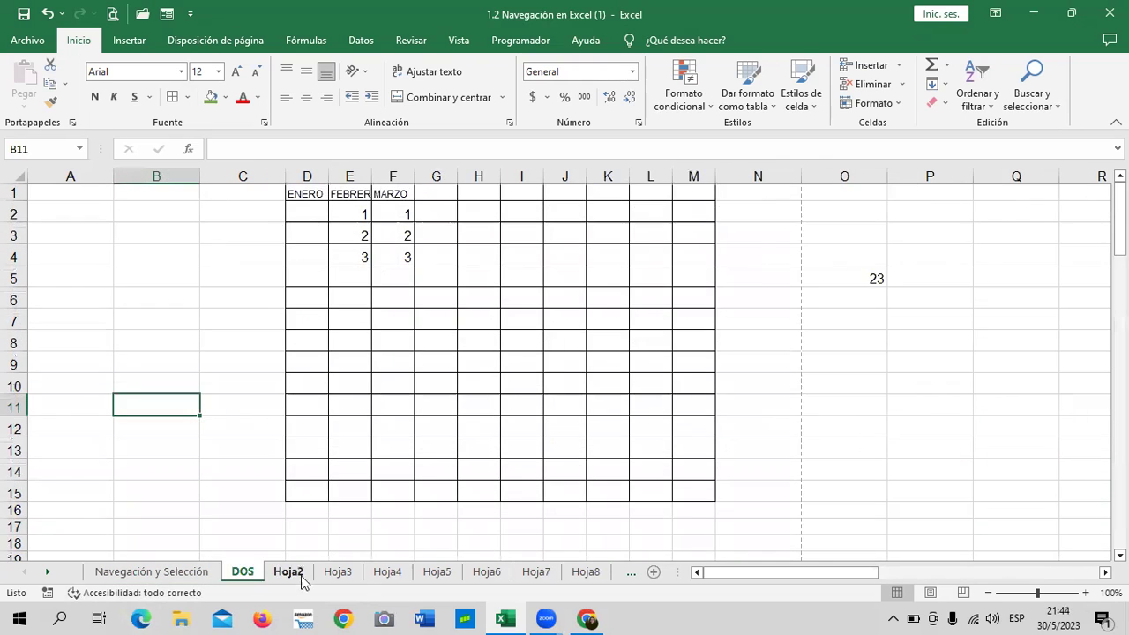
left_click(289, 572)
left_click(337, 572)
left_click(387, 572)
left_click(487, 572)
left_click(586, 571)
left_click(535, 571)
left_click(486, 571)
left_click(387, 571)
left_click(130, 573)
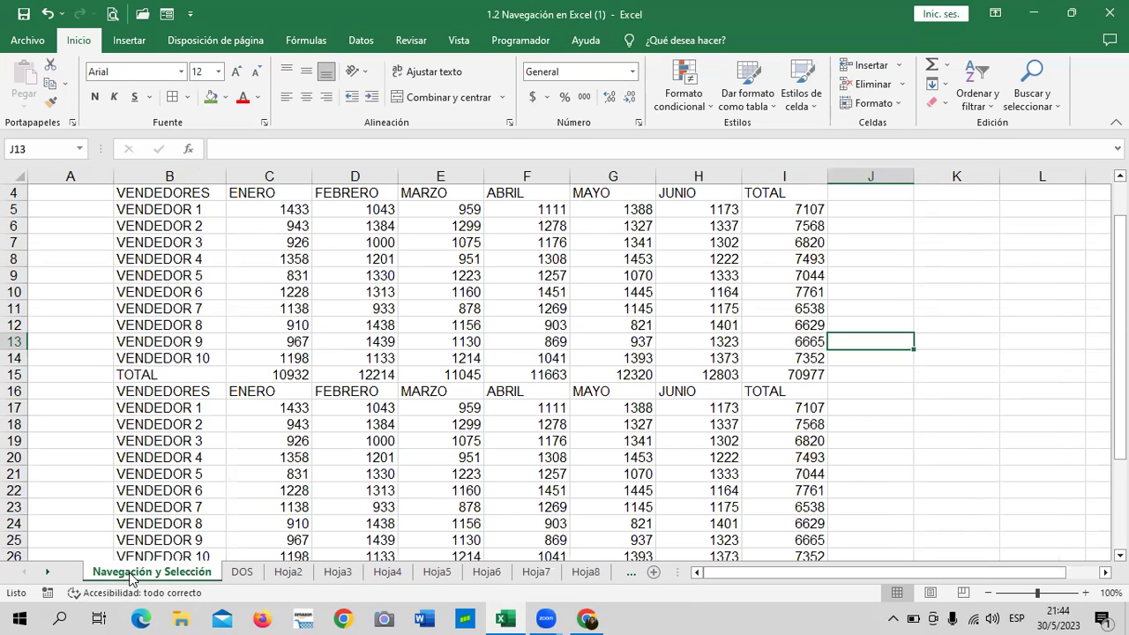
right_click(130, 577)
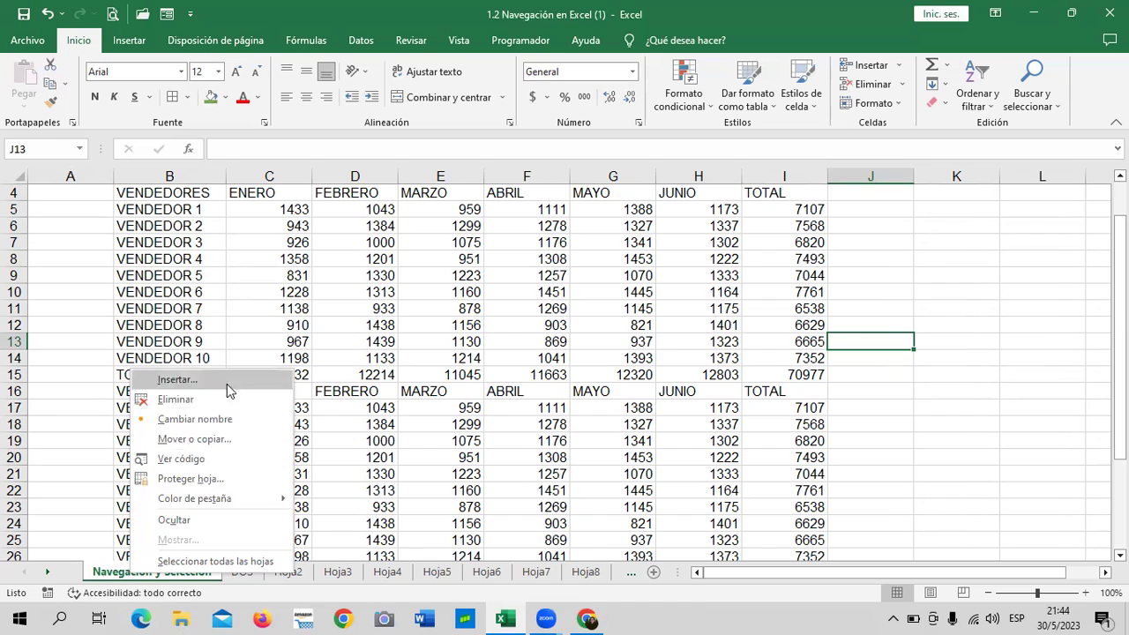
left_click(236, 440)
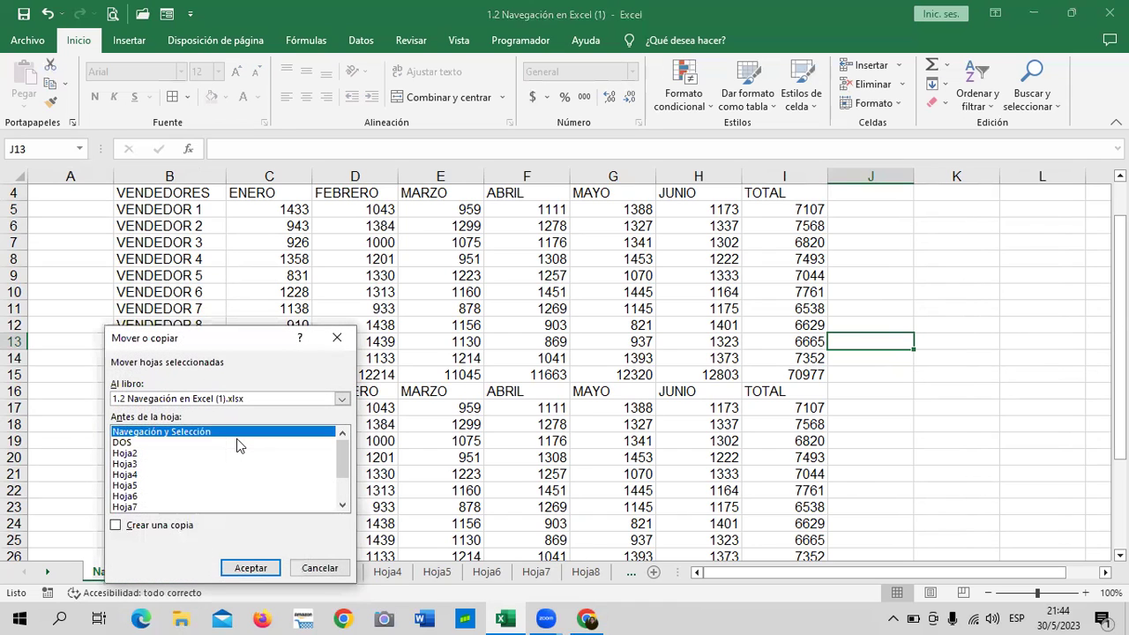
left_click_drag(256, 340, 471, 220)
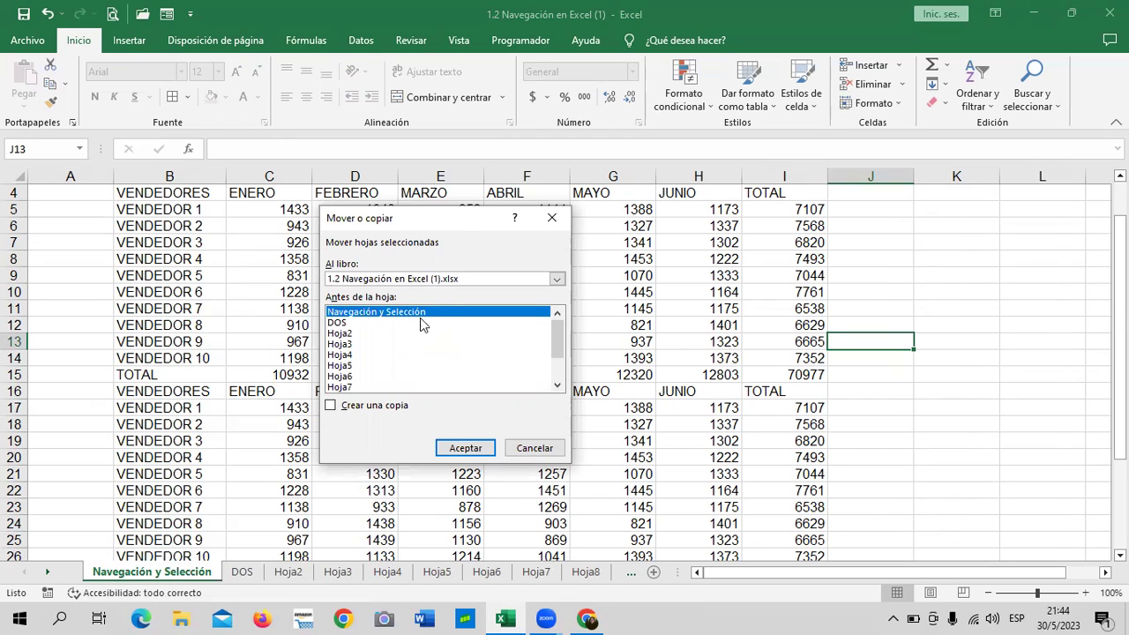
left_click(555, 278)
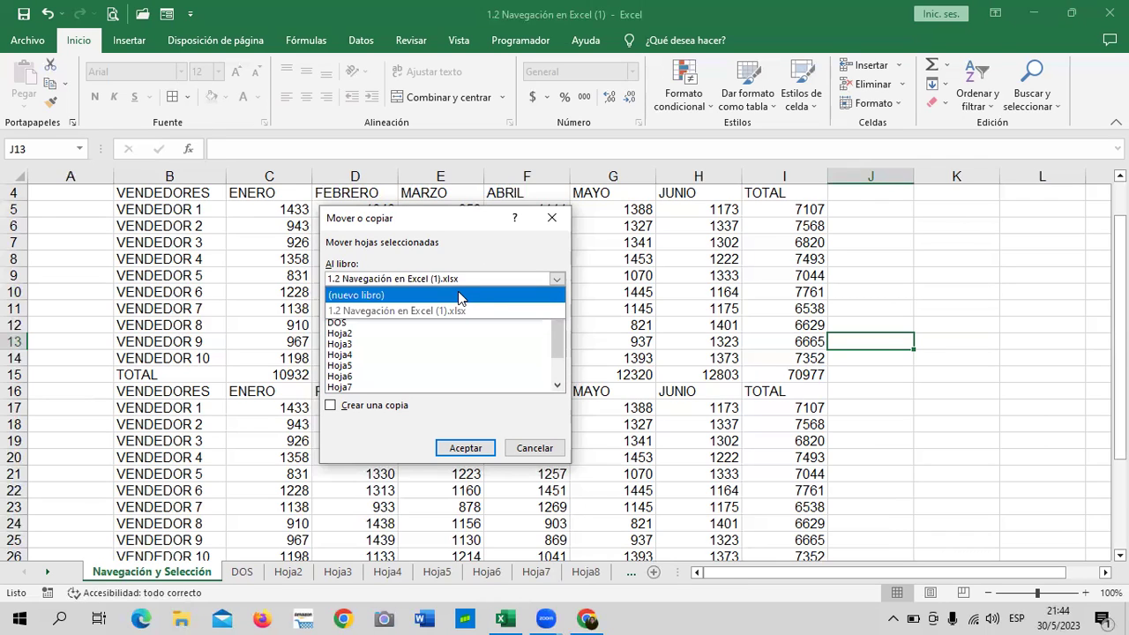
left_click(535, 448)
left_click(534, 448)
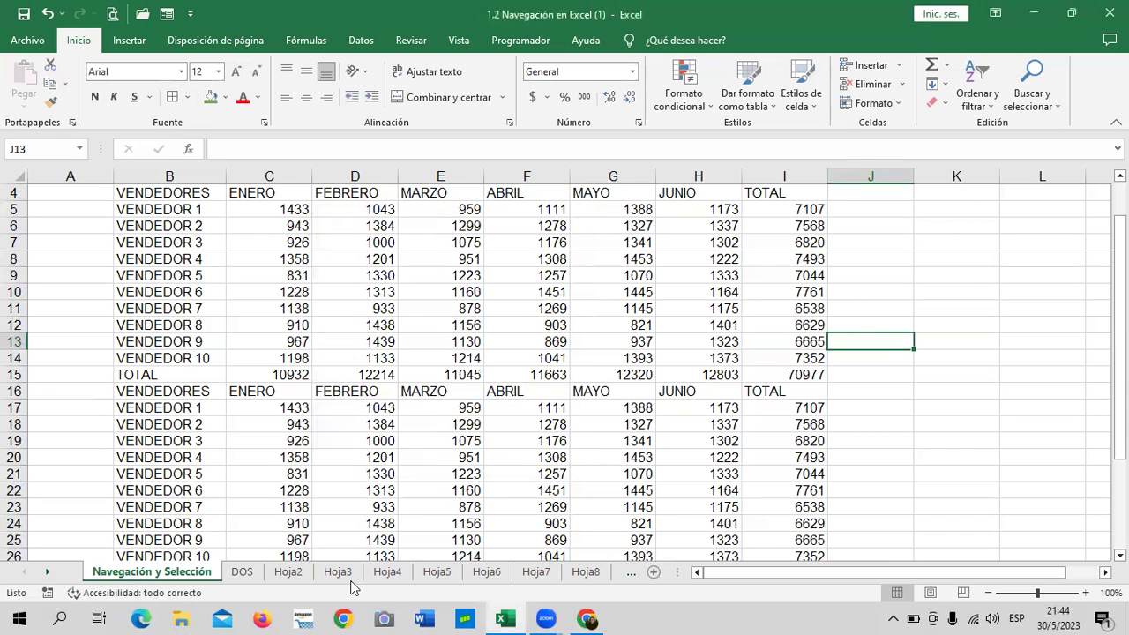
- Copy Navegación y Selección to (nuevo libro) via Mover o copiar with Crear una copia ticked
right_click(132, 578)
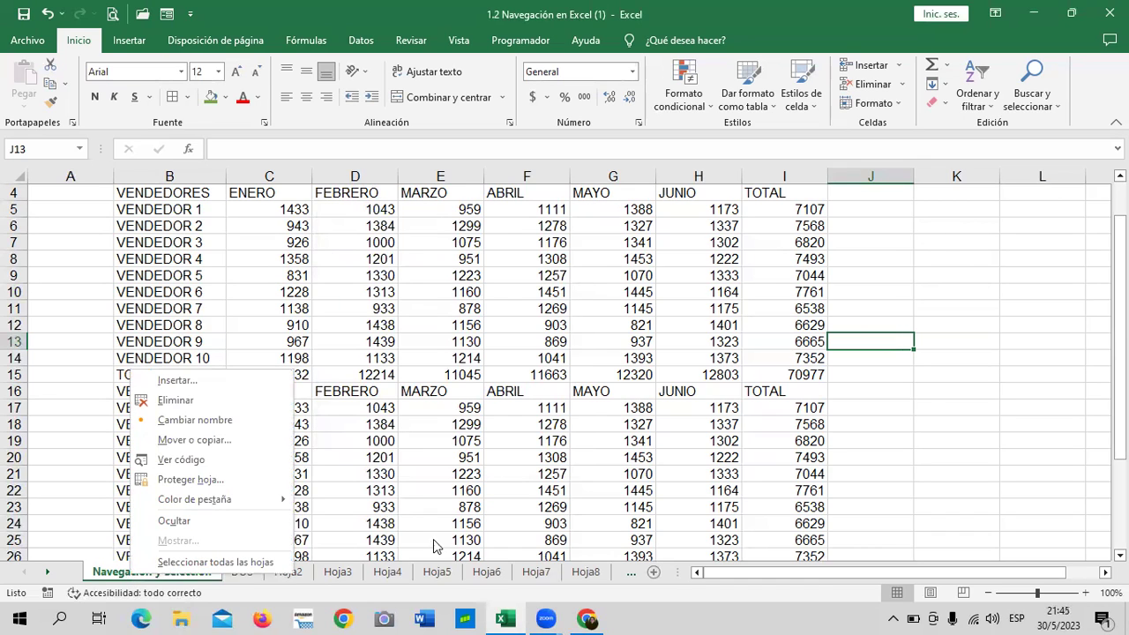
left_click(509, 506)
right_click(146, 575)
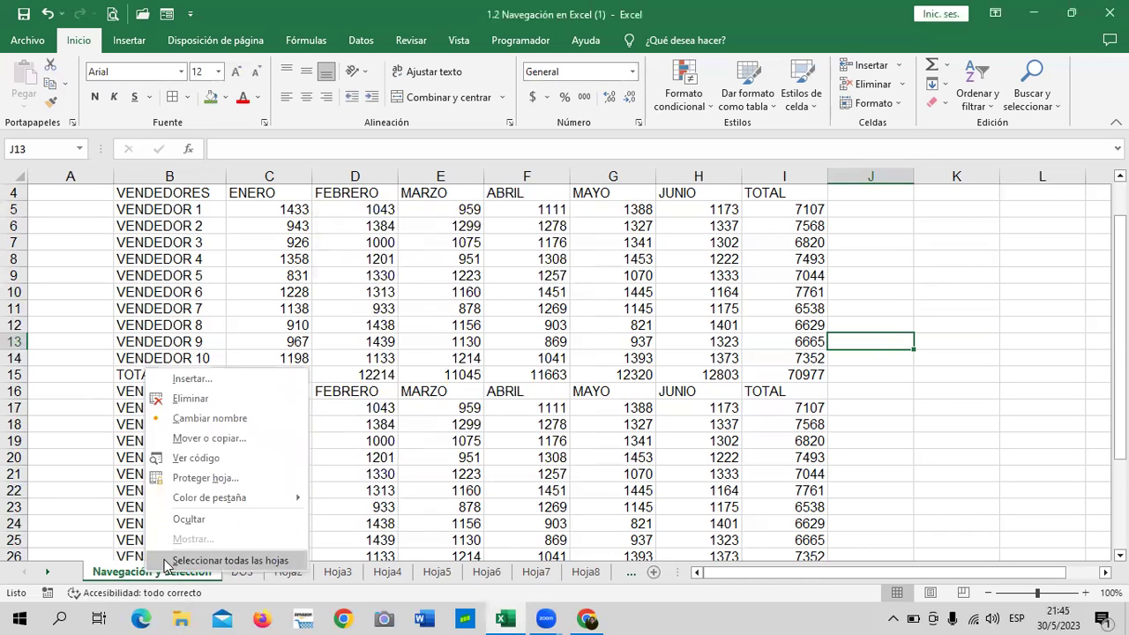
left_click(220, 439)
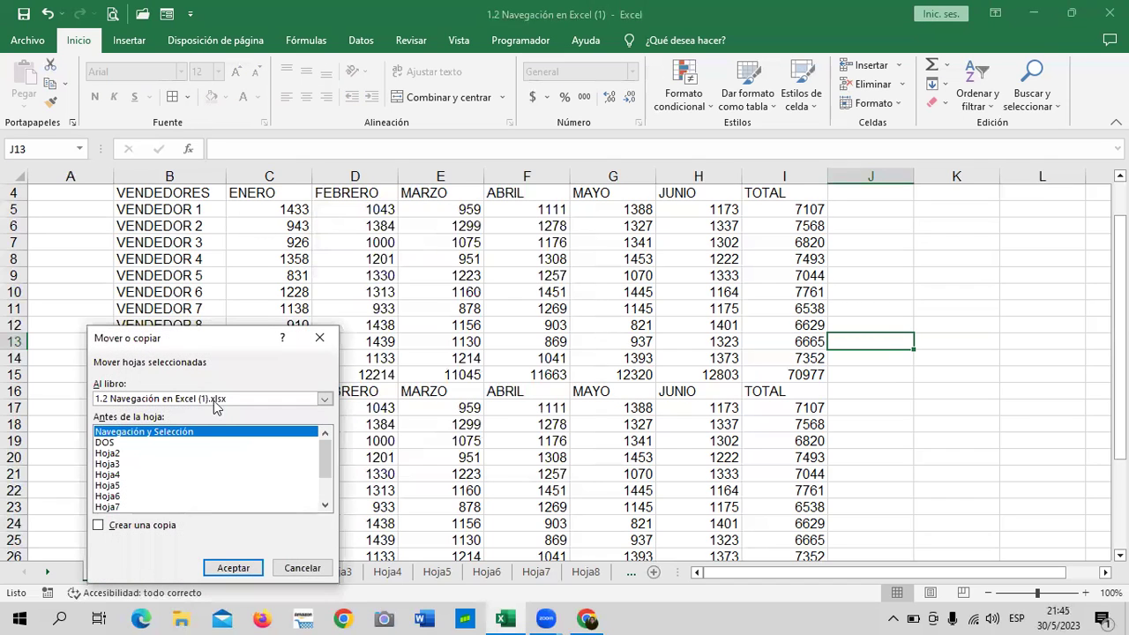
left_click(662, 297)
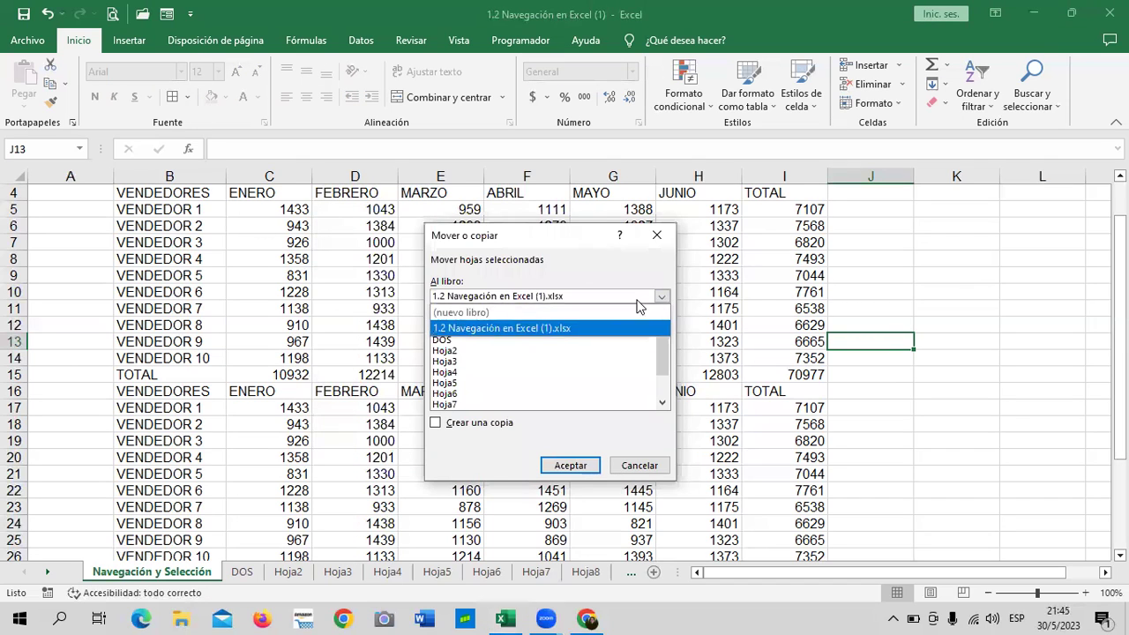
left_click(516, 310)
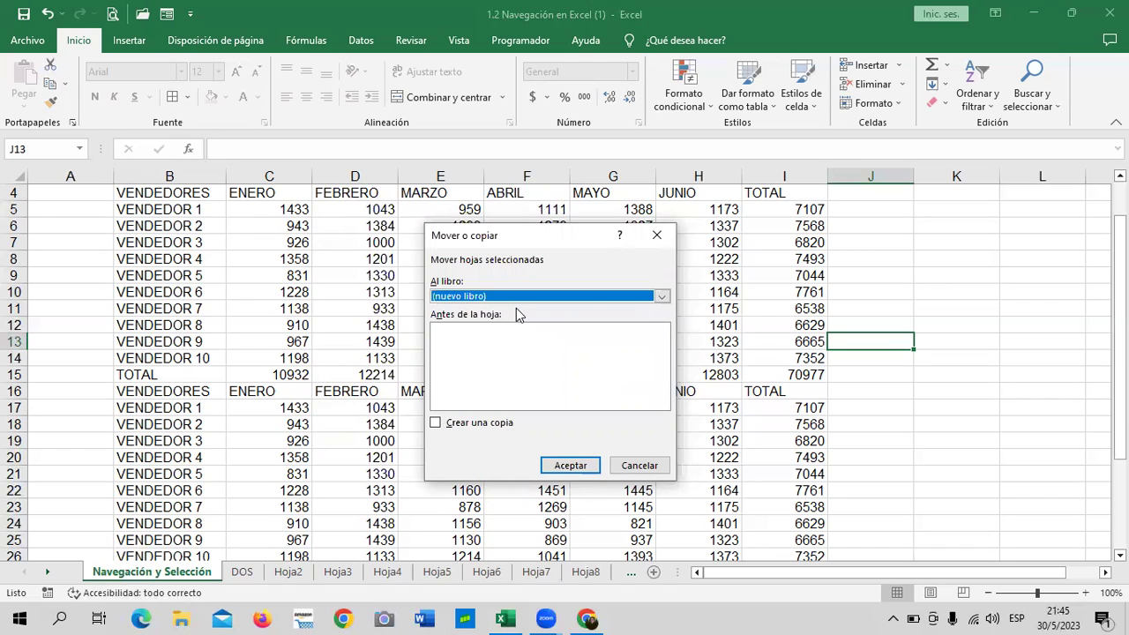
left_click(437, 423)
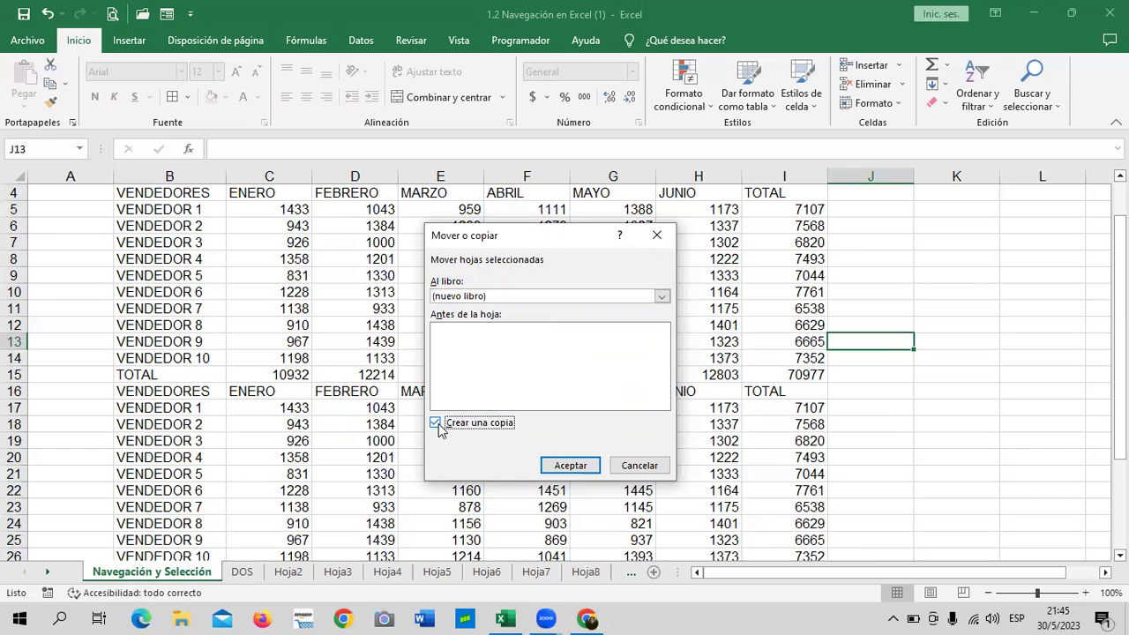
left_click(585, 462)
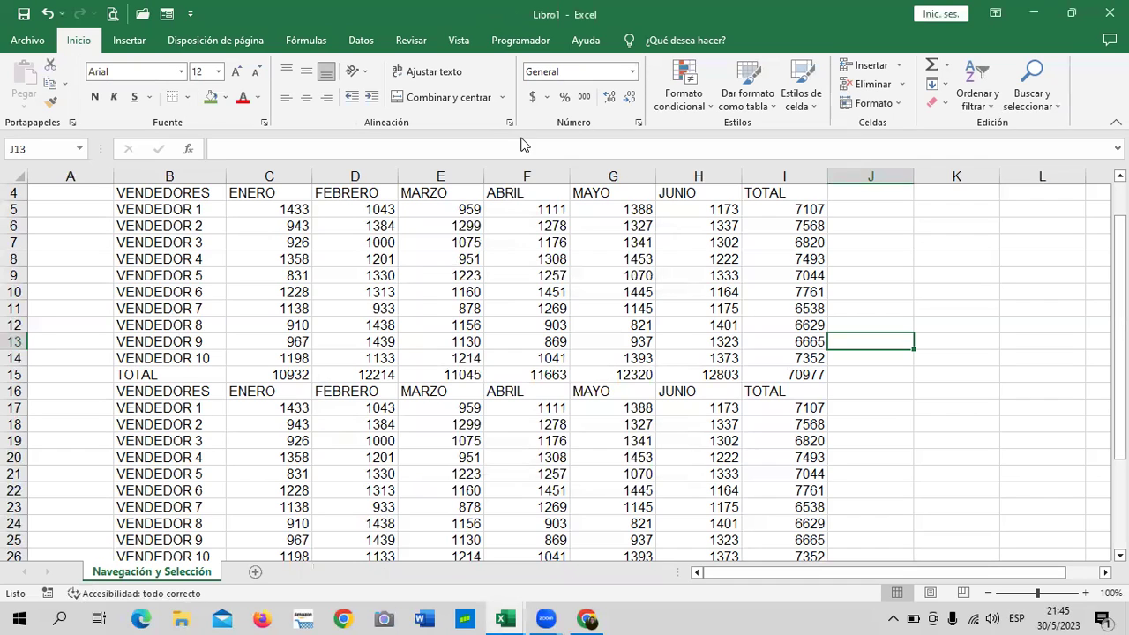
mouse_move(505, 619)
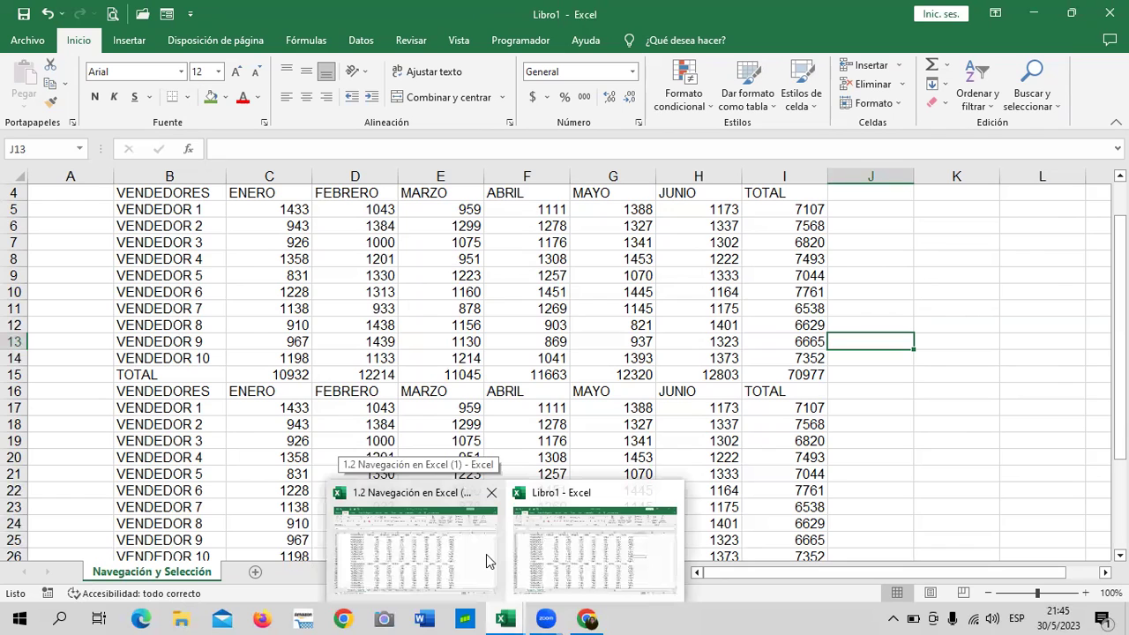
left_click(640, 548)
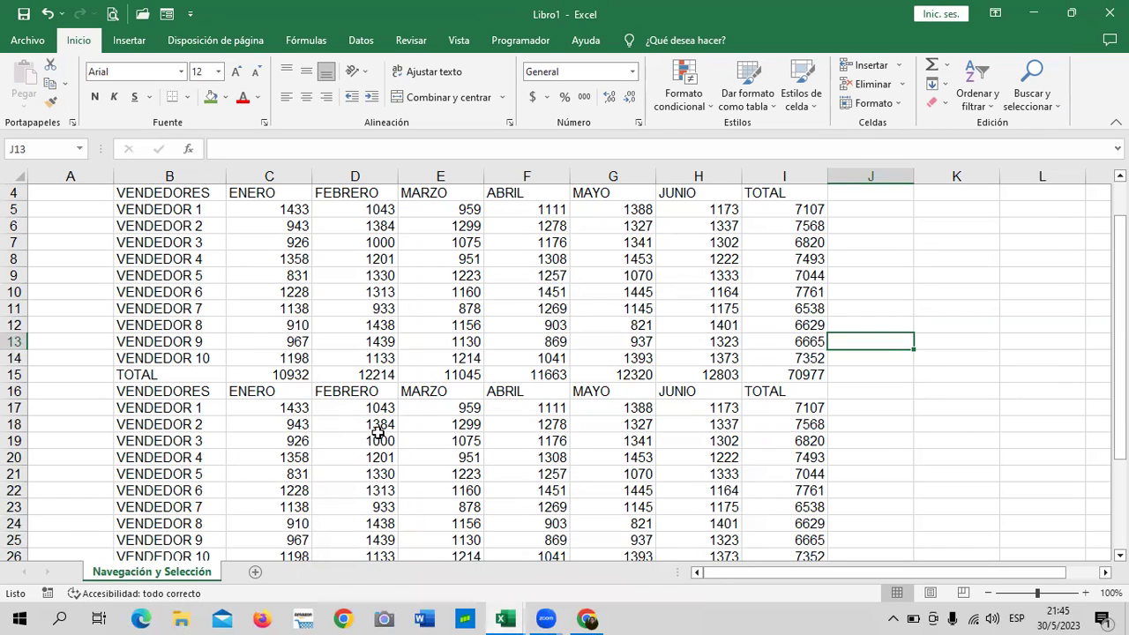
scroll(535, 408, "up", 1)
scroll(535, 408, "up", 1)
scroll(523, 409, "down", 5)
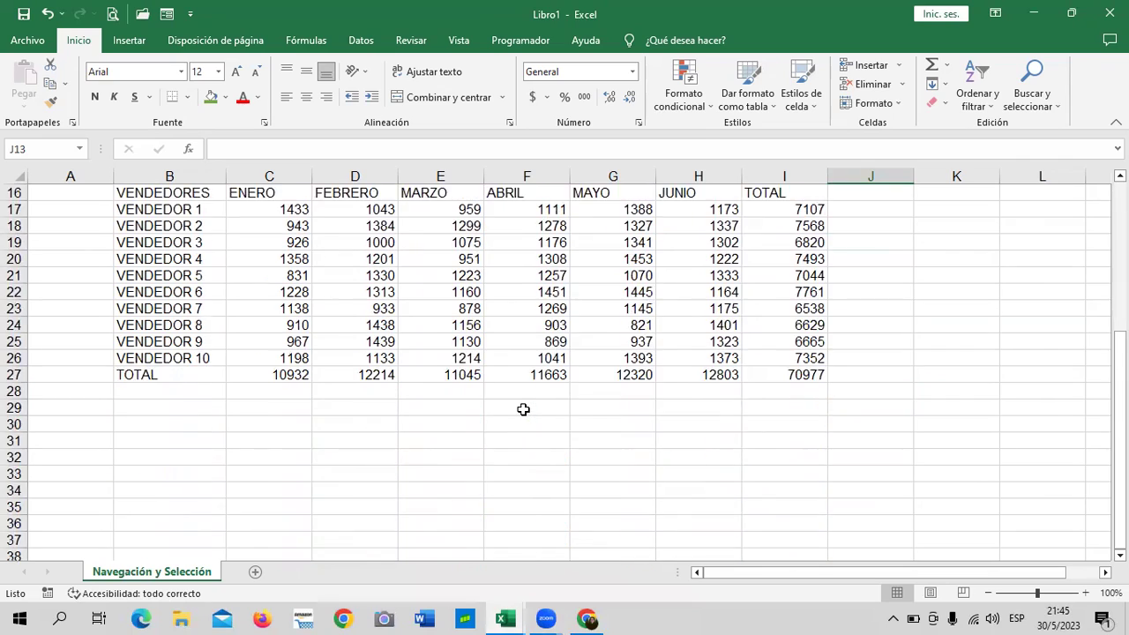
scroll(523, 409, "down", 3)
scroll(523, 409, "up", 5)
scroll(523, 409, "up", 3)
scroll(523, 409, "down", 4)
scroll(523, 409, "up", 4)
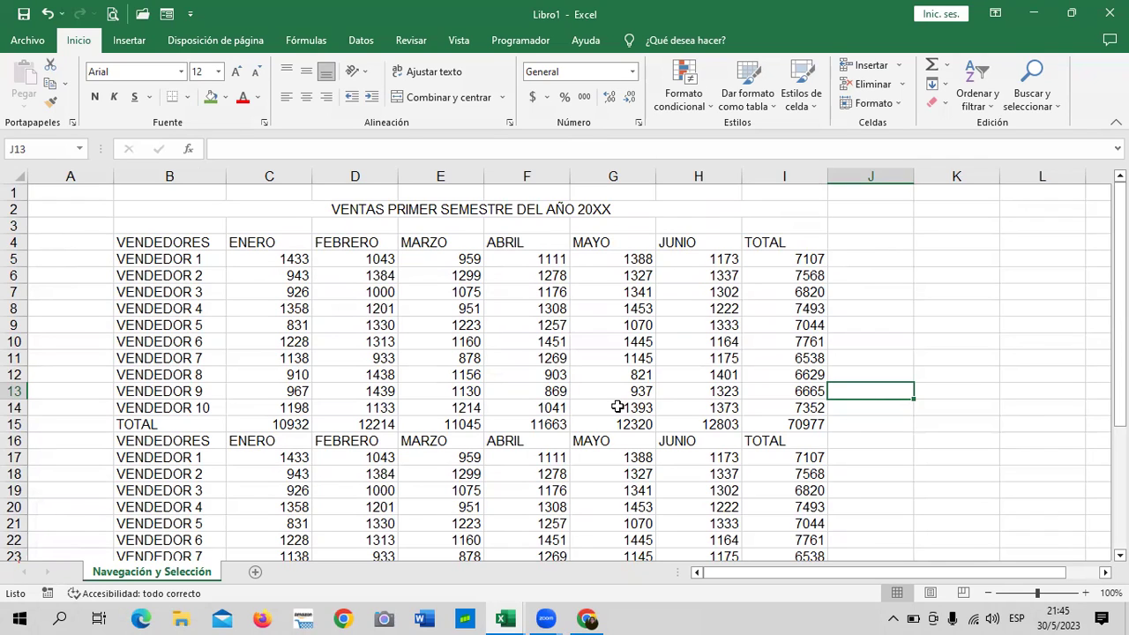
scroll(628, 408, "down", 2)
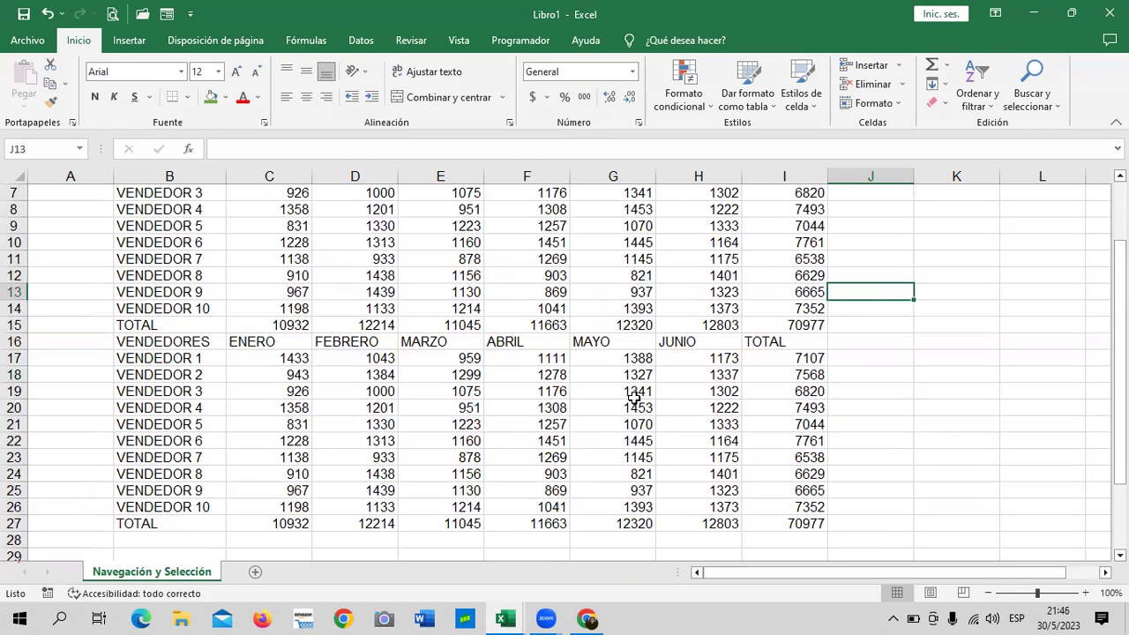
scroll(313, 391, "up", 2)
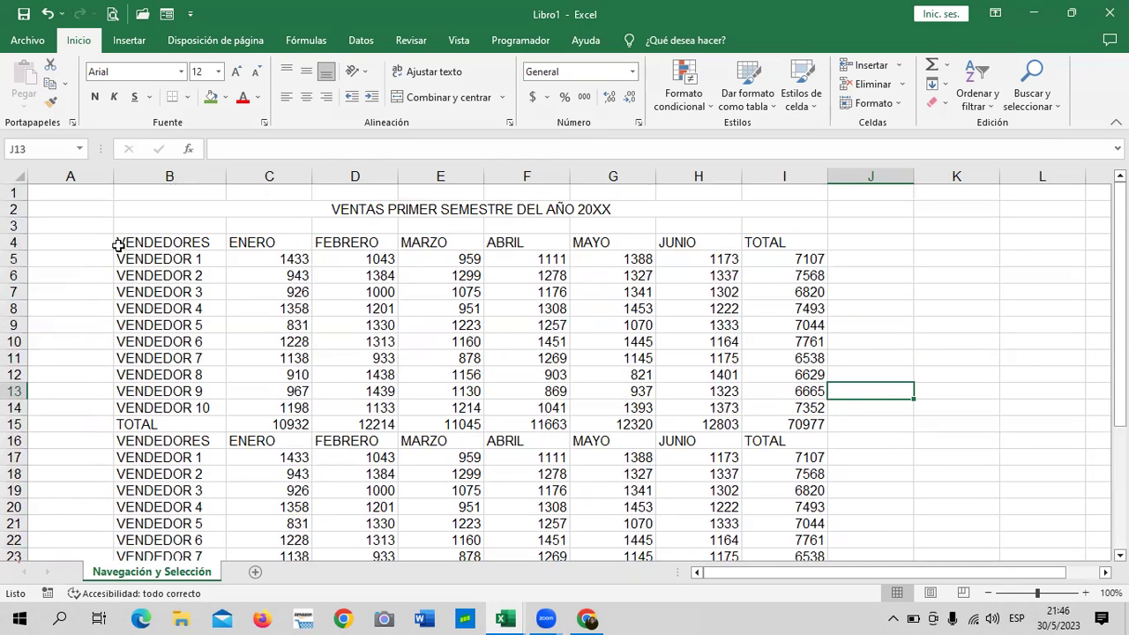
- Copy the titled first sales table B2:I15 and paste it at B2 of a new Hoja2
left_click(170, 211)
left_click_drag(170, 331, 670, 430)
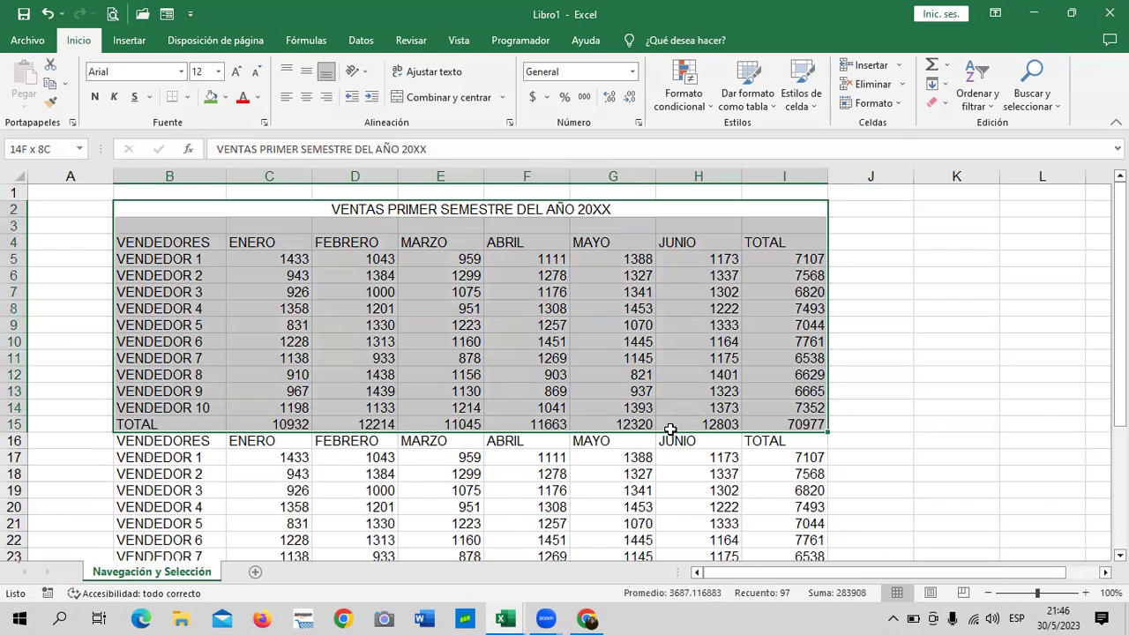
left_click_drag(671, 429, 671, 429)
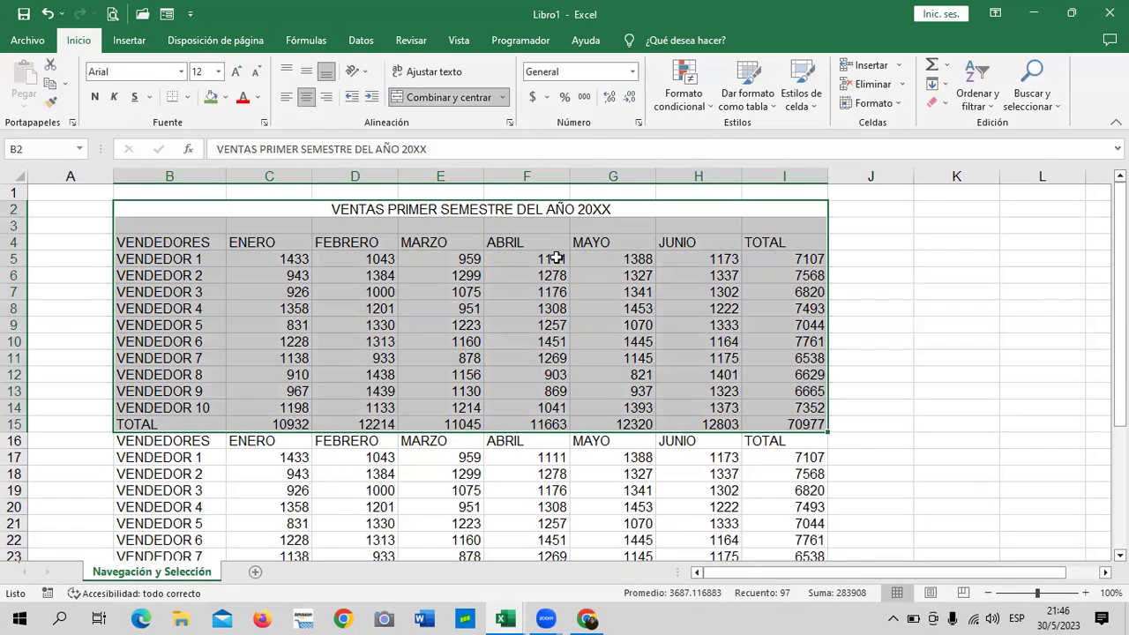
right_click(555, 257)
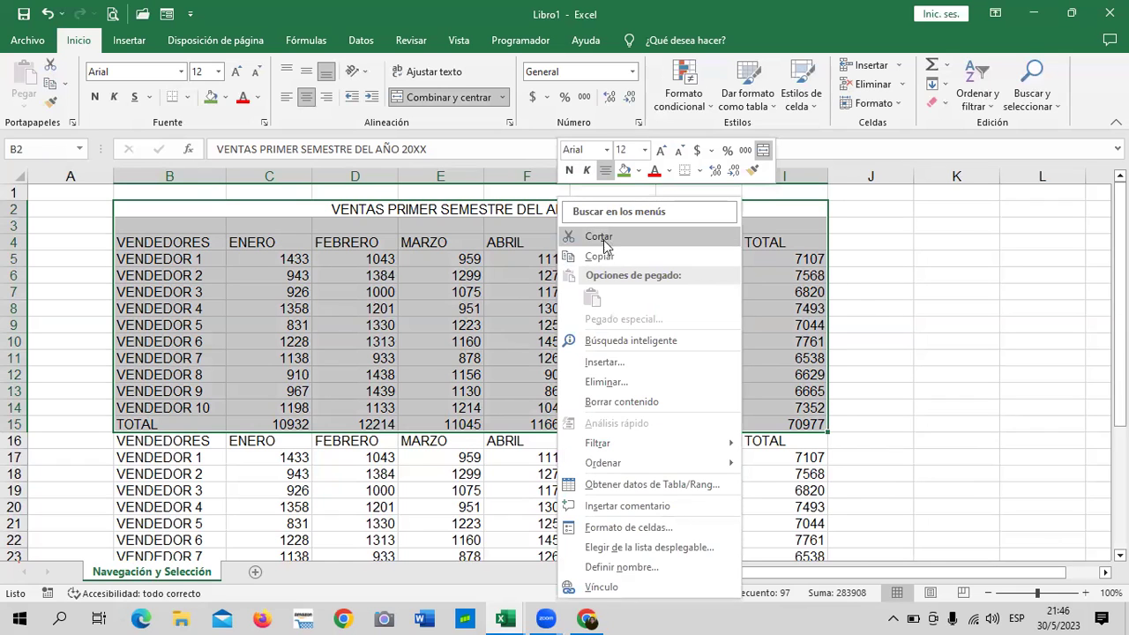
left_click(600, 256)
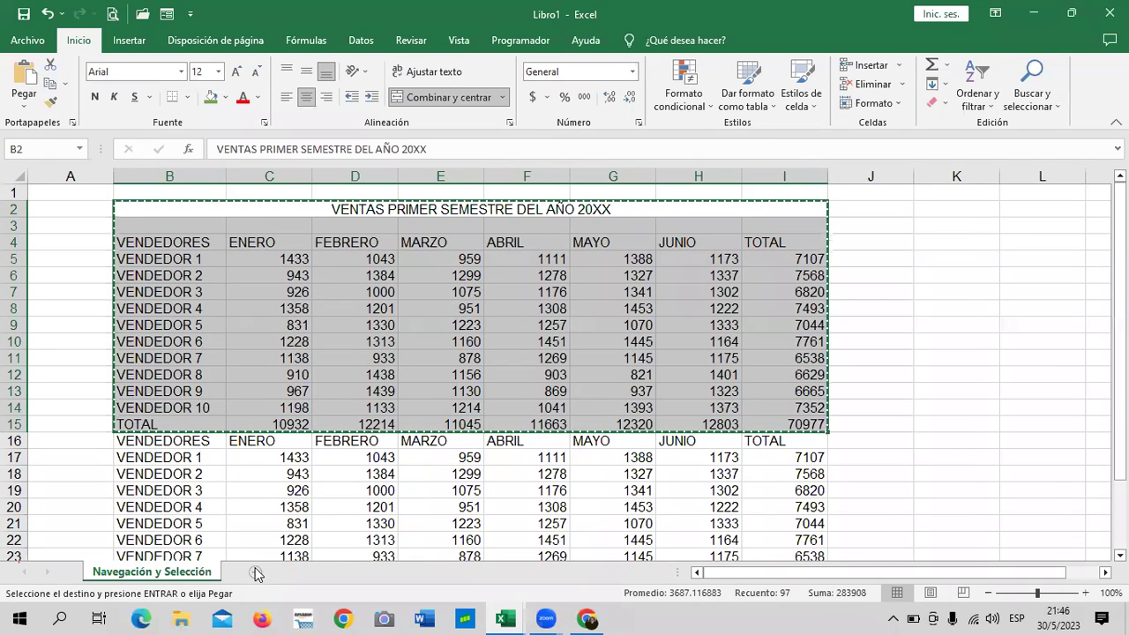
left_click(255, 572)
left_click(145, 209)
key("ctrl+v")
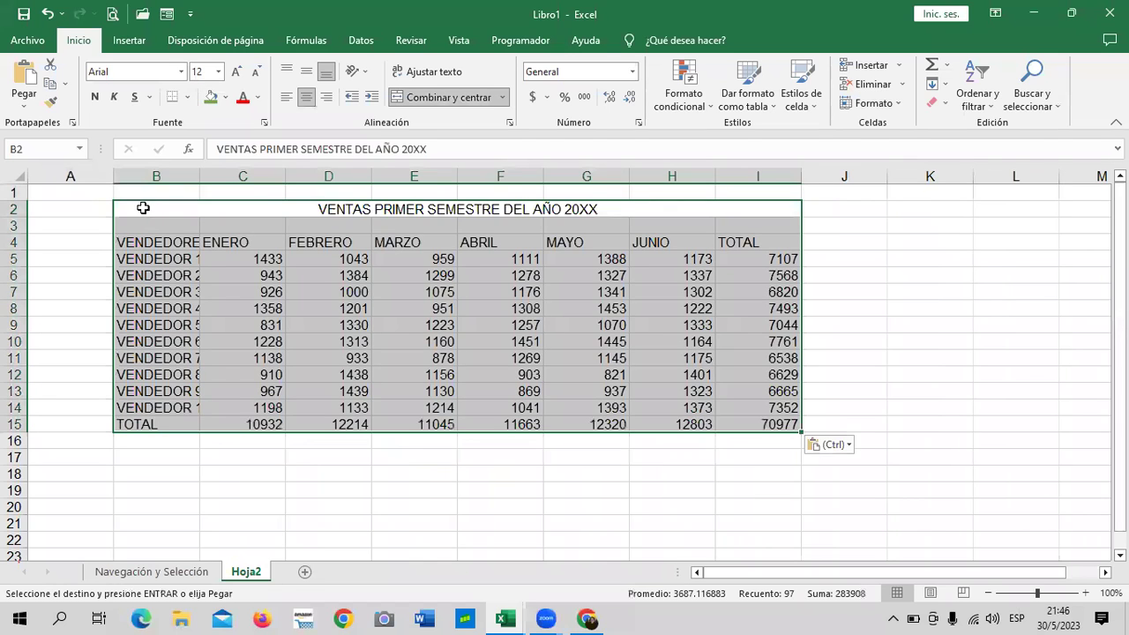
left_click(929, 309)
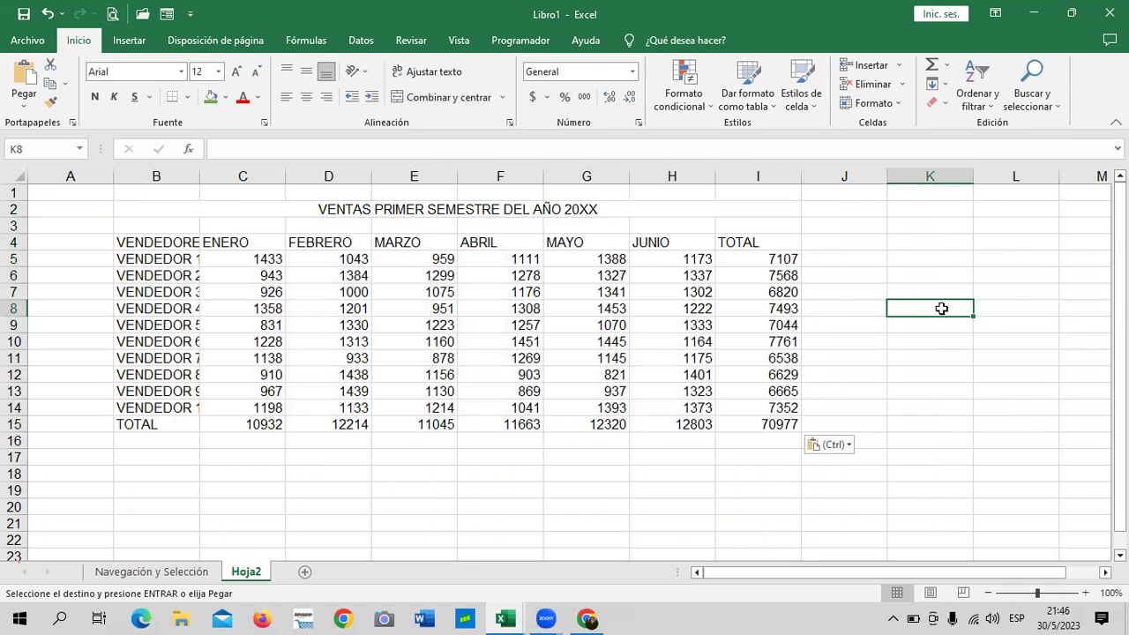
- Rename Libro1's Hoja2 sheet, holding the pasted sales table, to DATOS
right_click(254, 575)
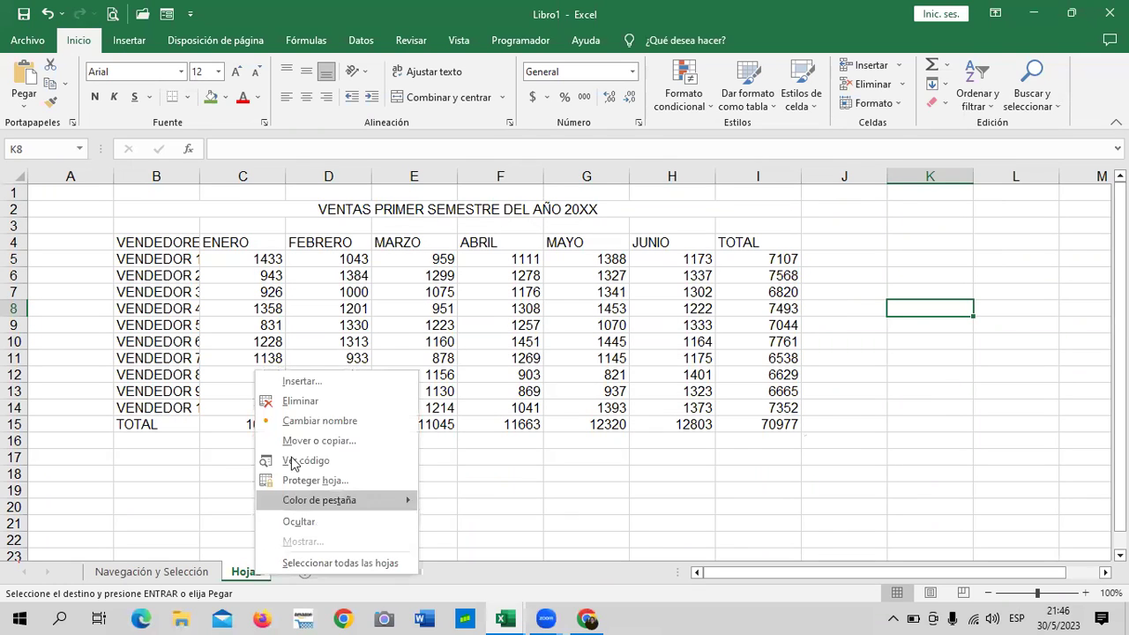
key("Escape")
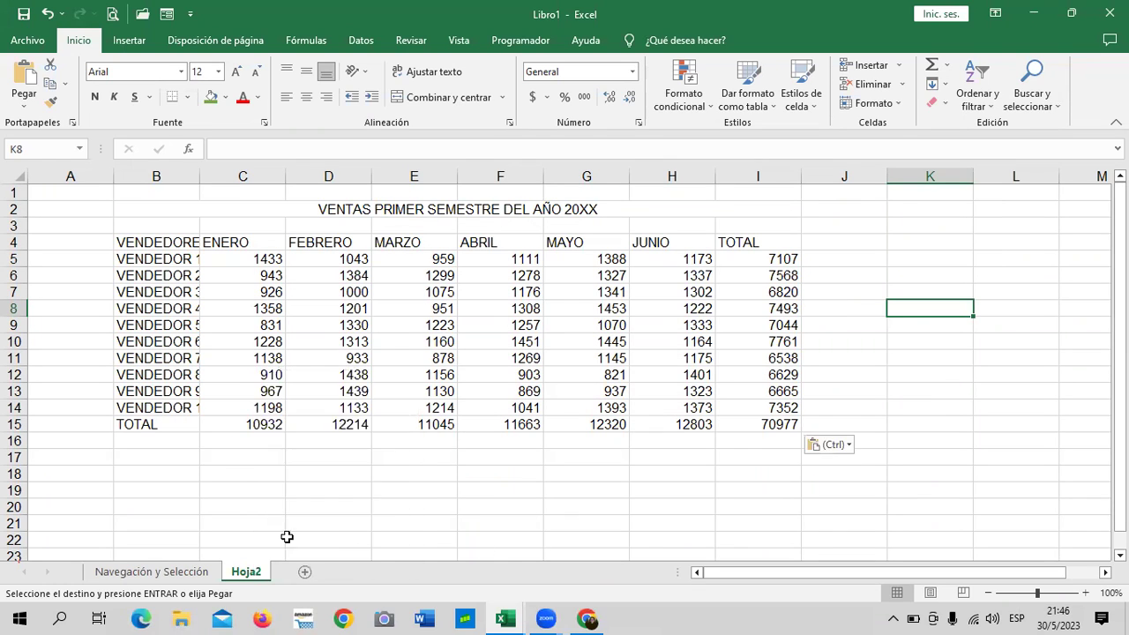
double_click(254, 569)
type("DATOS")
key("Return")
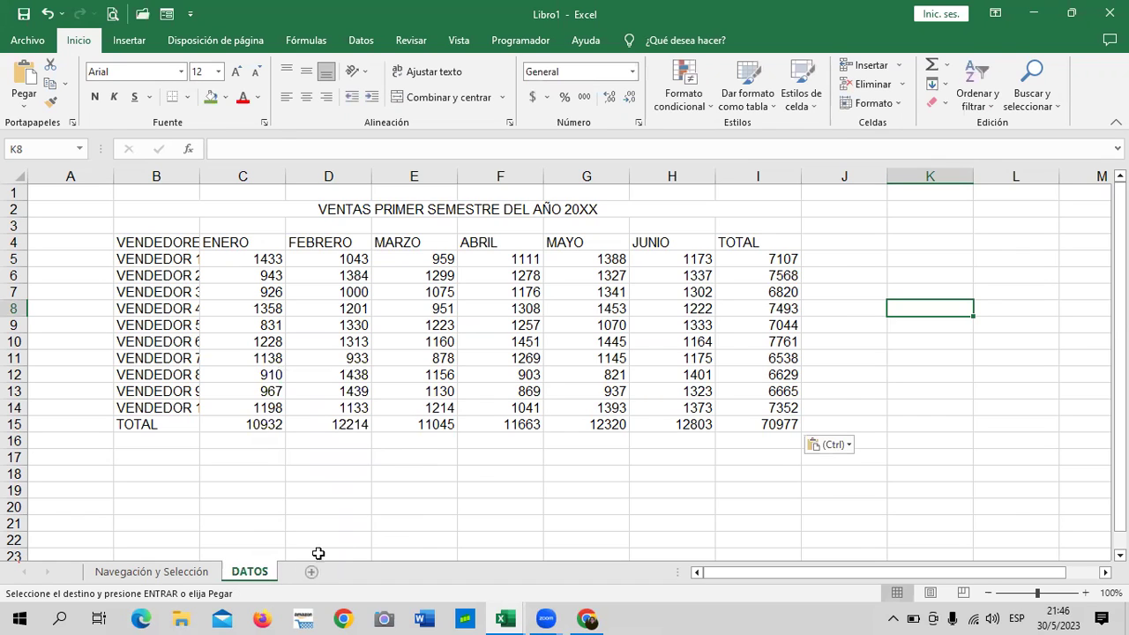
left_click(335, 538)
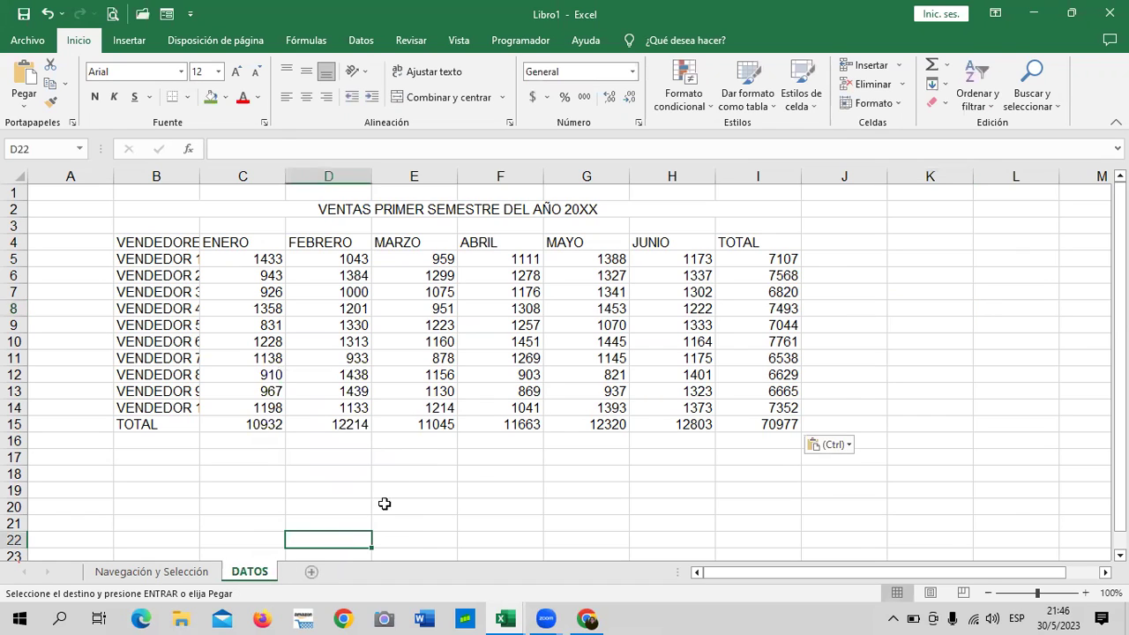
right_click(254, 571)
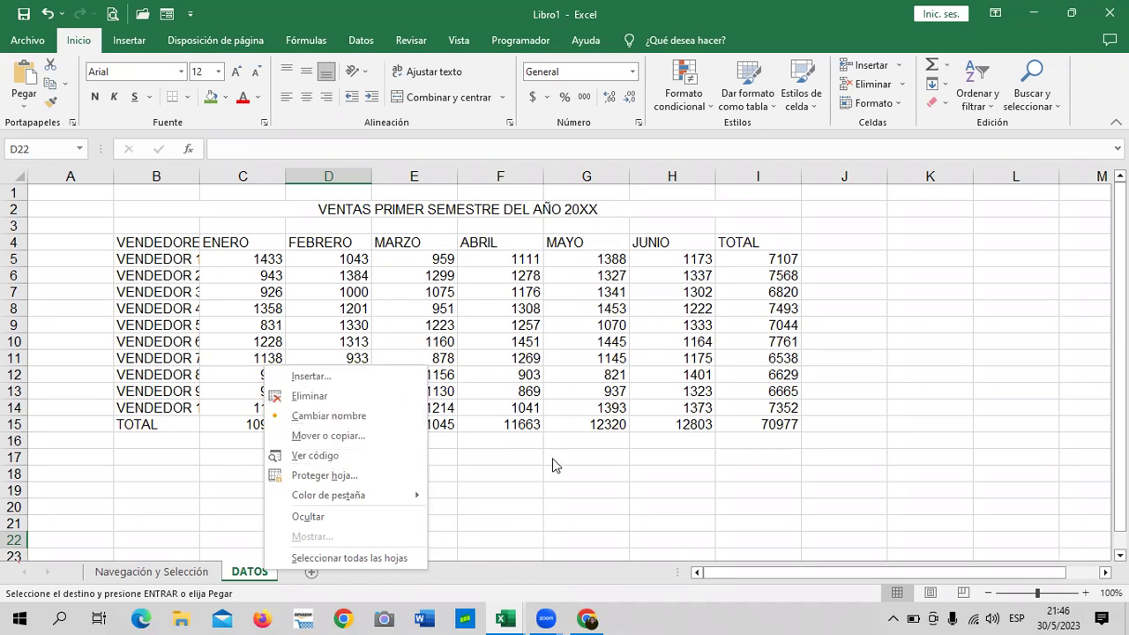
key("Escape")
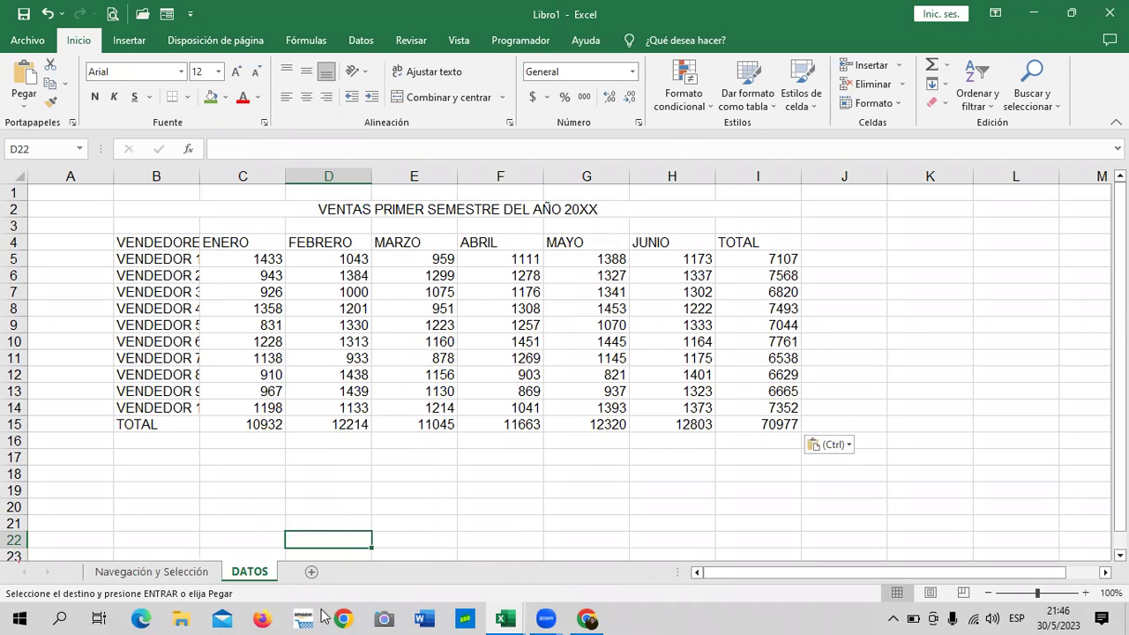
- Switch to the 1.2 Navegación en Excel workbook and open Mover o copiar for Navegación y Selección
mouse_move(501, 618)
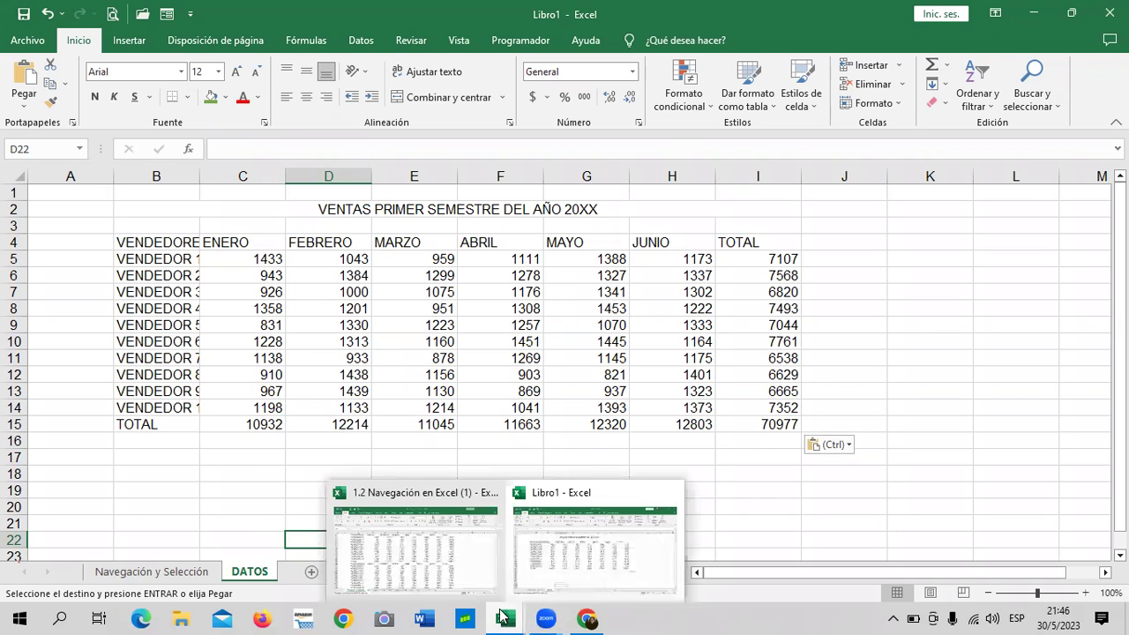
left_click(485, 567)
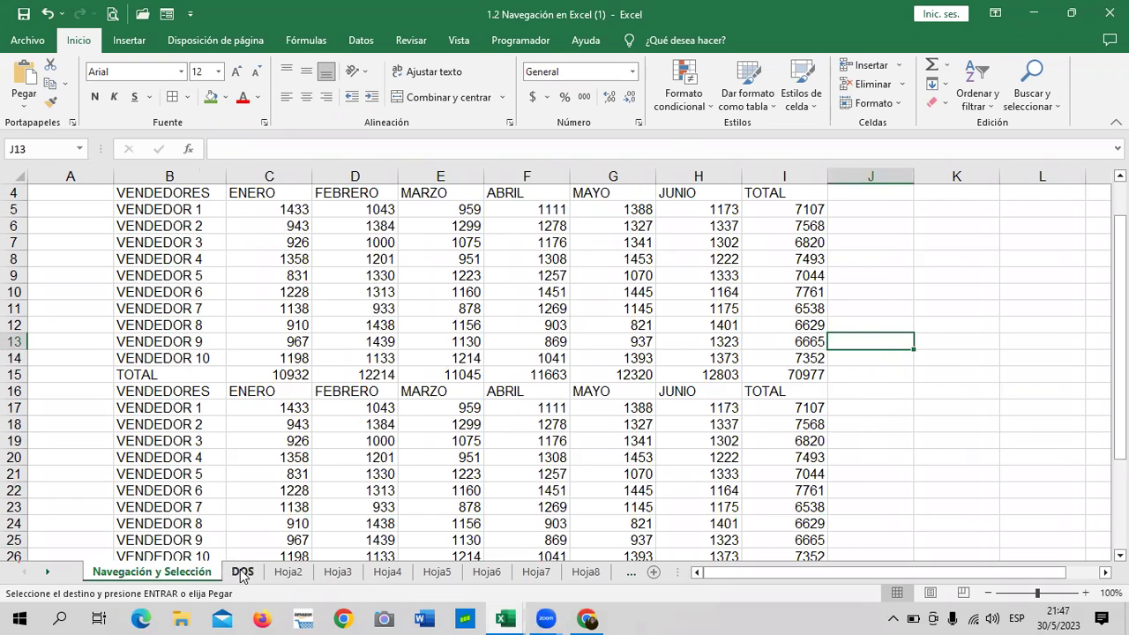
left_click(242, 574)
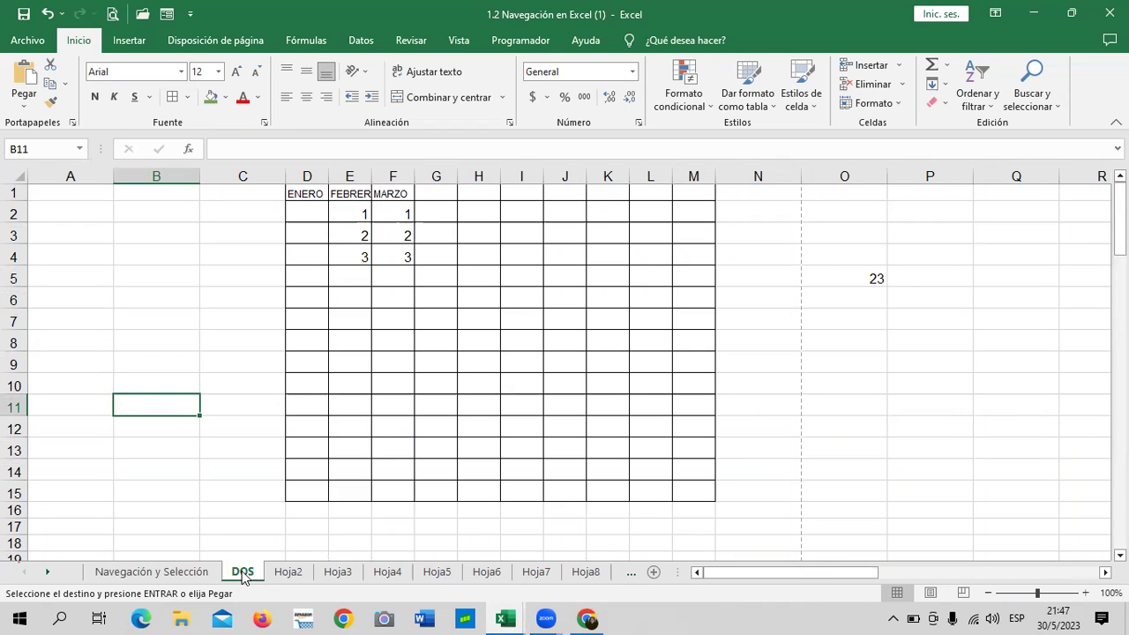
right_click(244, 575)
right_click(180, 575)
right_click(180, 575)
left_click(253, 433)
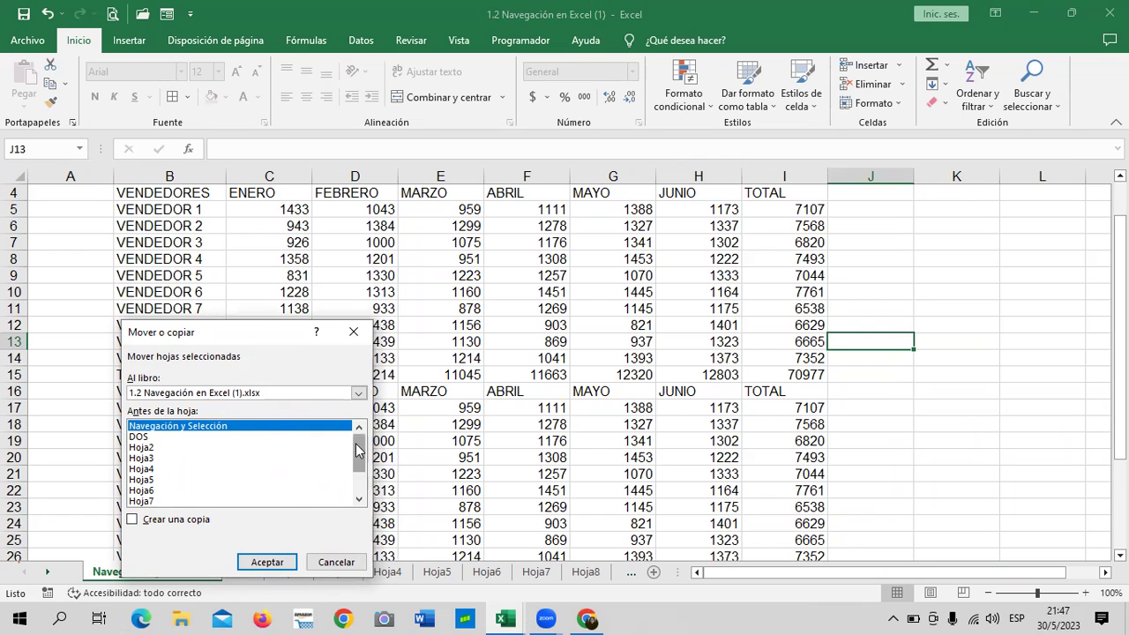
- Cancel the move dialog and drag Navegación y Selección between Hoja6 and Hoja7
left_click_drag(359, 451, 358, 480)
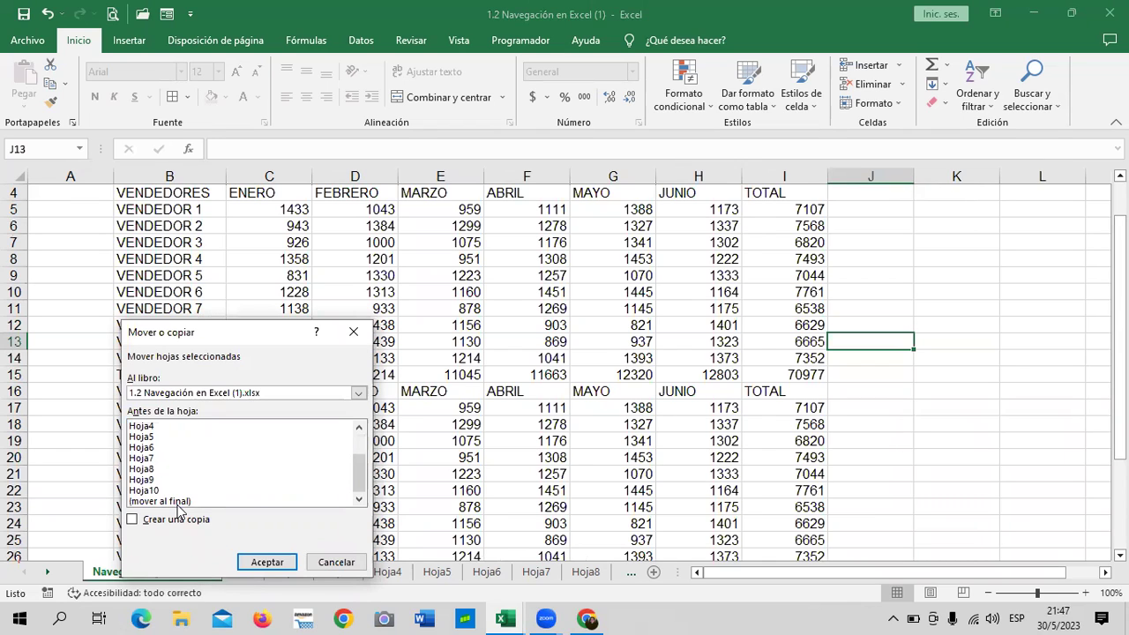
left_click(326, 564)
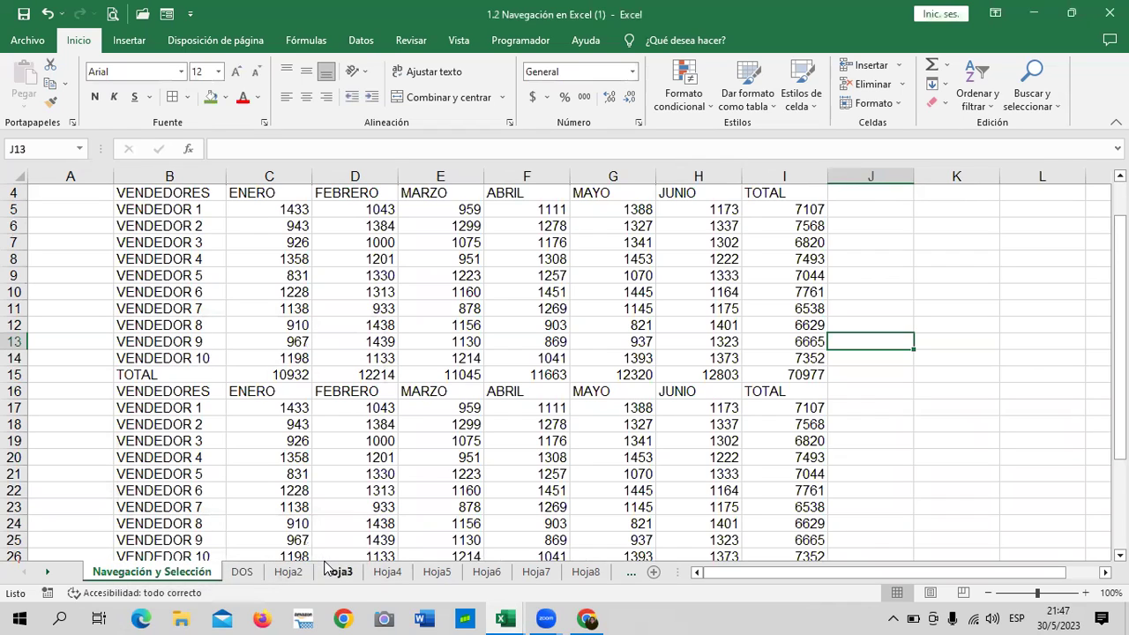
mouse_move(144, 579)
left_mouse_down()
mouse_move(297, 544)
mouse_move(544, 558)
left_mouse_up()
left_click_drag(544, 558, 545, 560)
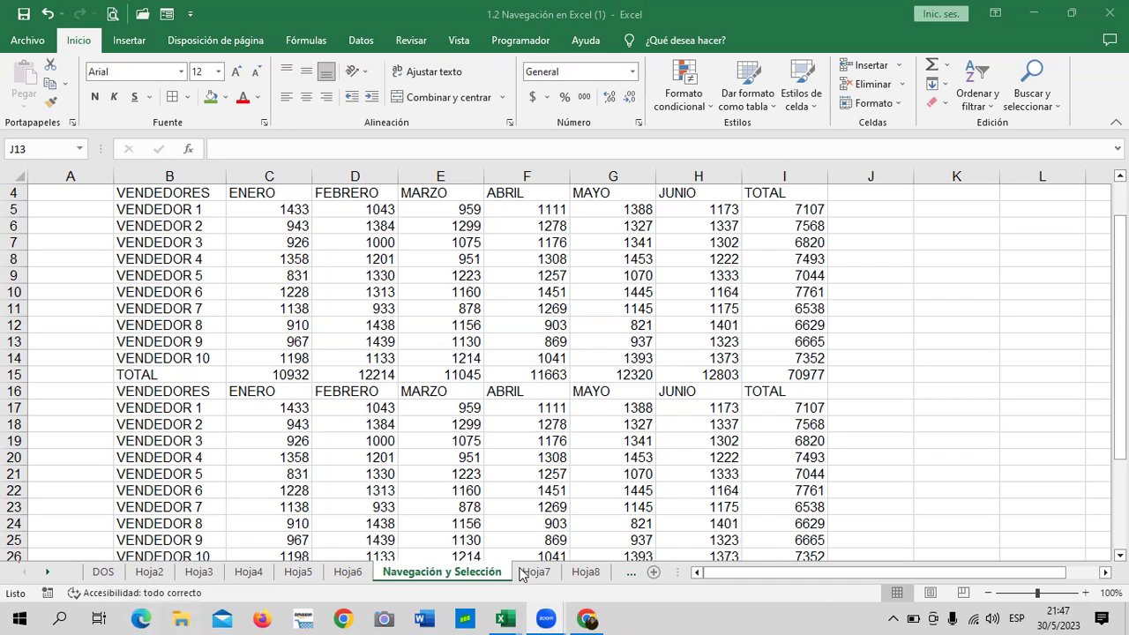
- Drag the Hoja7 tab to the front of the sheet order
left_click(505, 619)
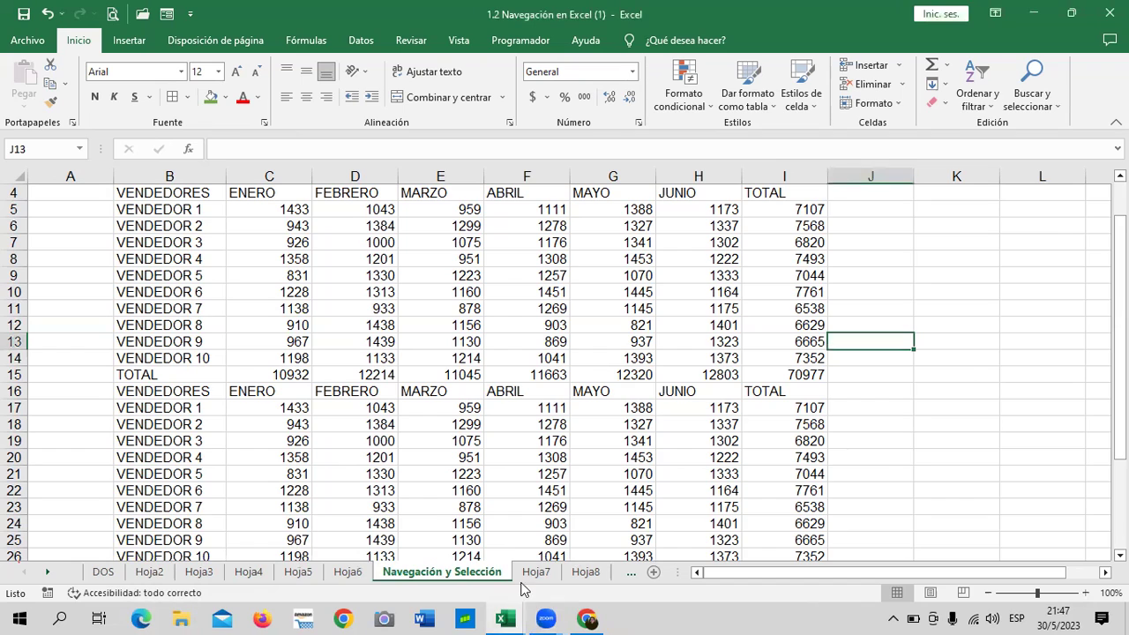
left_click(535, 574)
left_click_drag(535, 575, 300, 575)
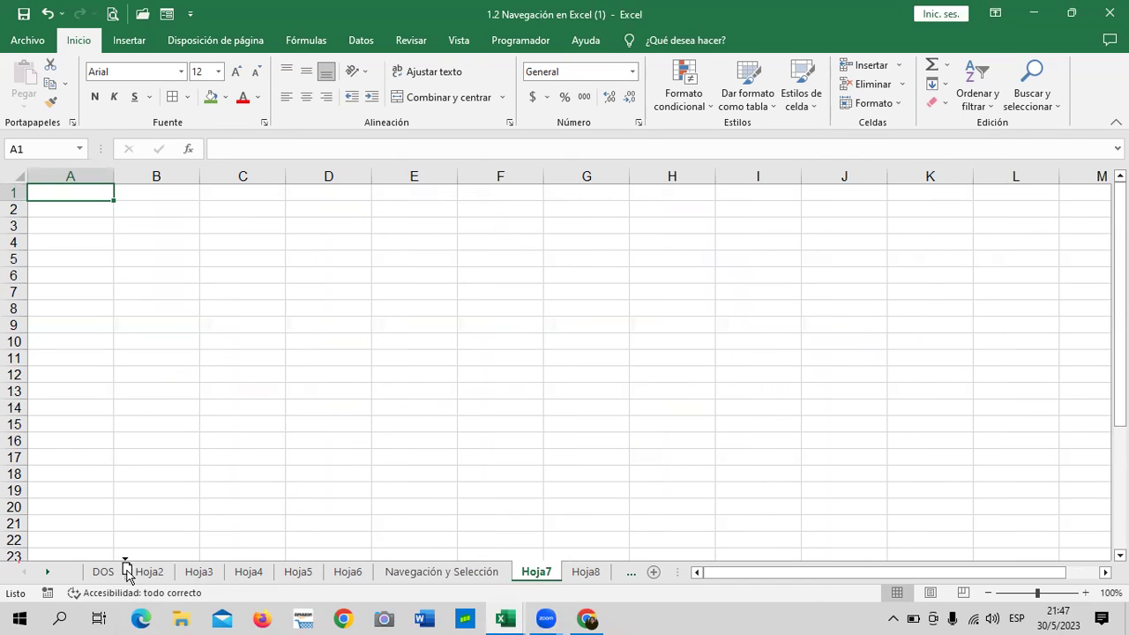
mouse_move(300, 576)
left_mouse_down()
mouse_move(107, 575)
mouse_move(538, 571)
mouse_move(88, 571)
left_mouse_up()
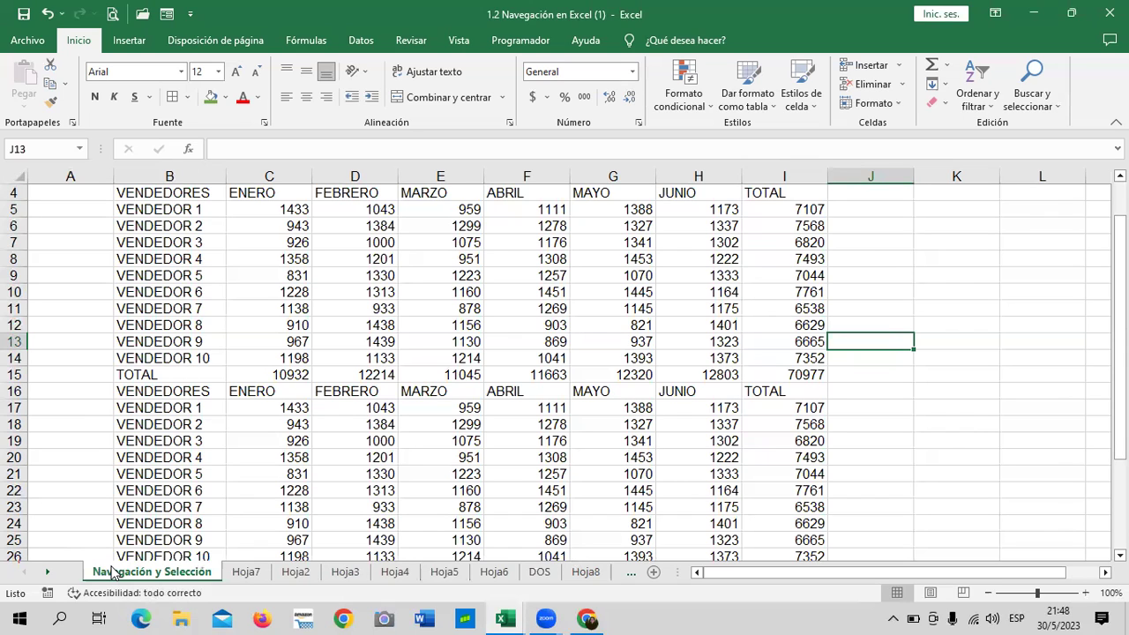
- Move Navegación y Selección to the end with (mover al final), then reopen its tab options
right_click(113, 571)
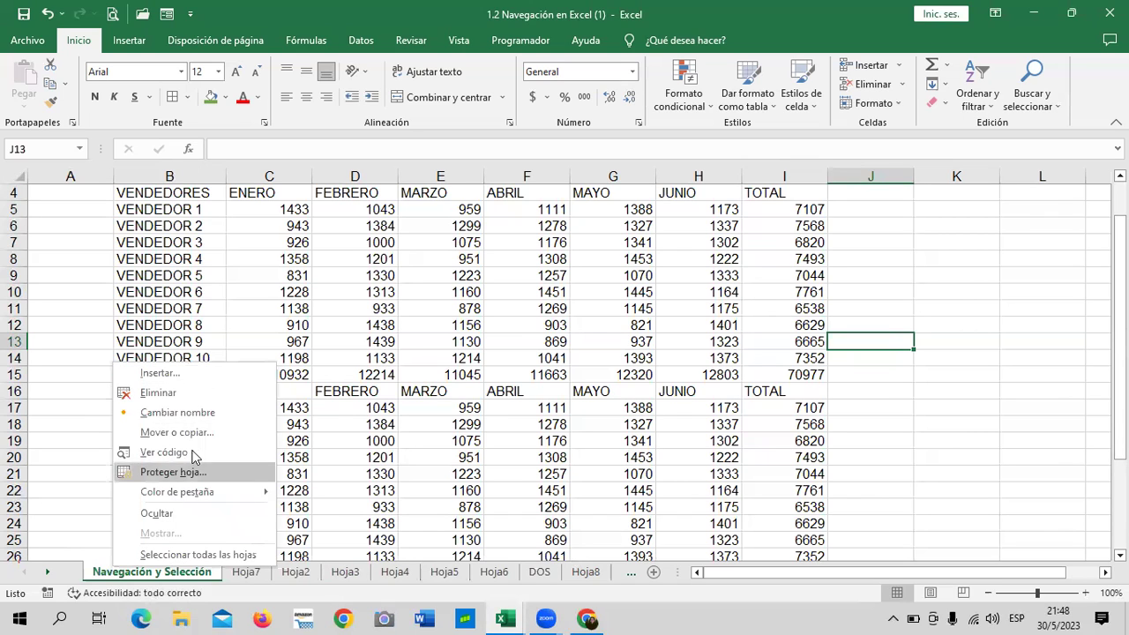
left_click(223, 432)
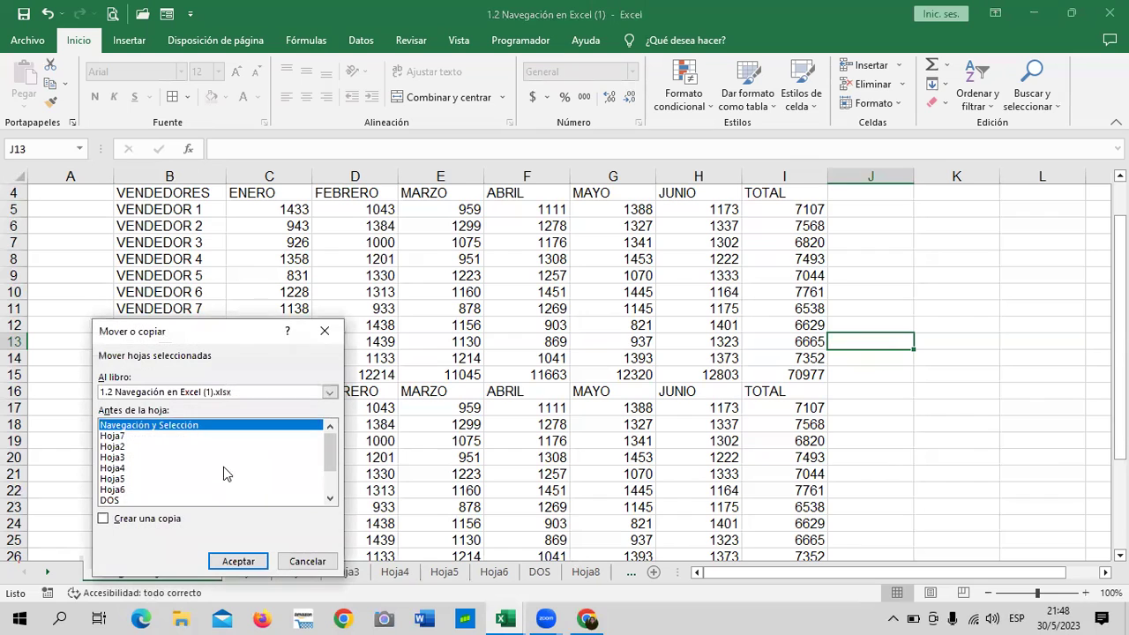
left_click_drag(332, 458, 332, 479)
left_click(128, 500)
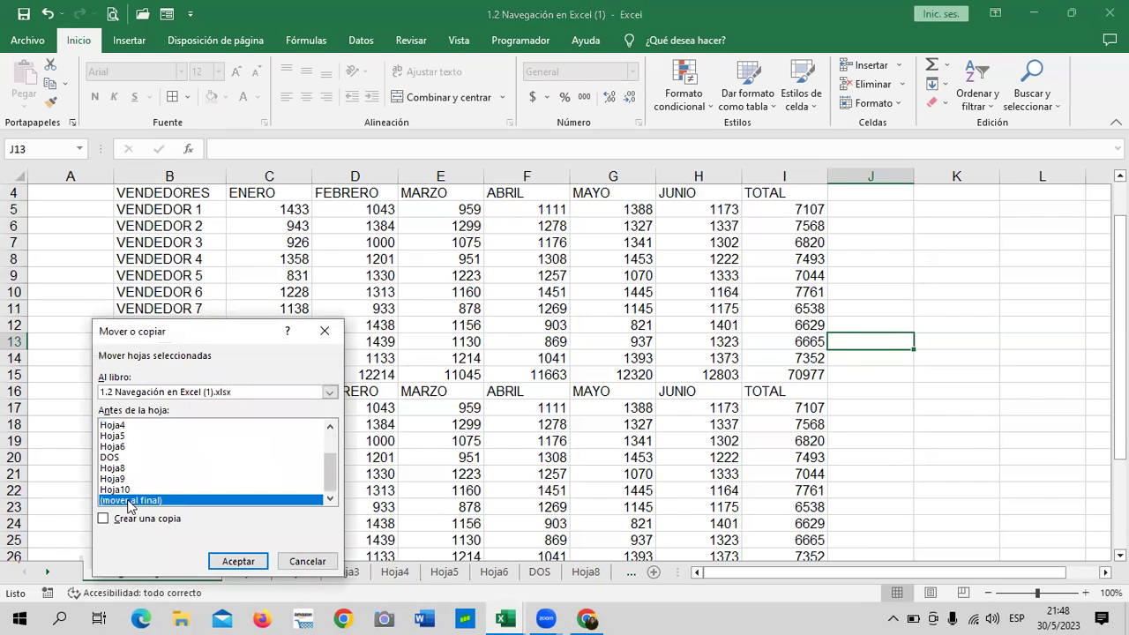
left_click(238, 561)
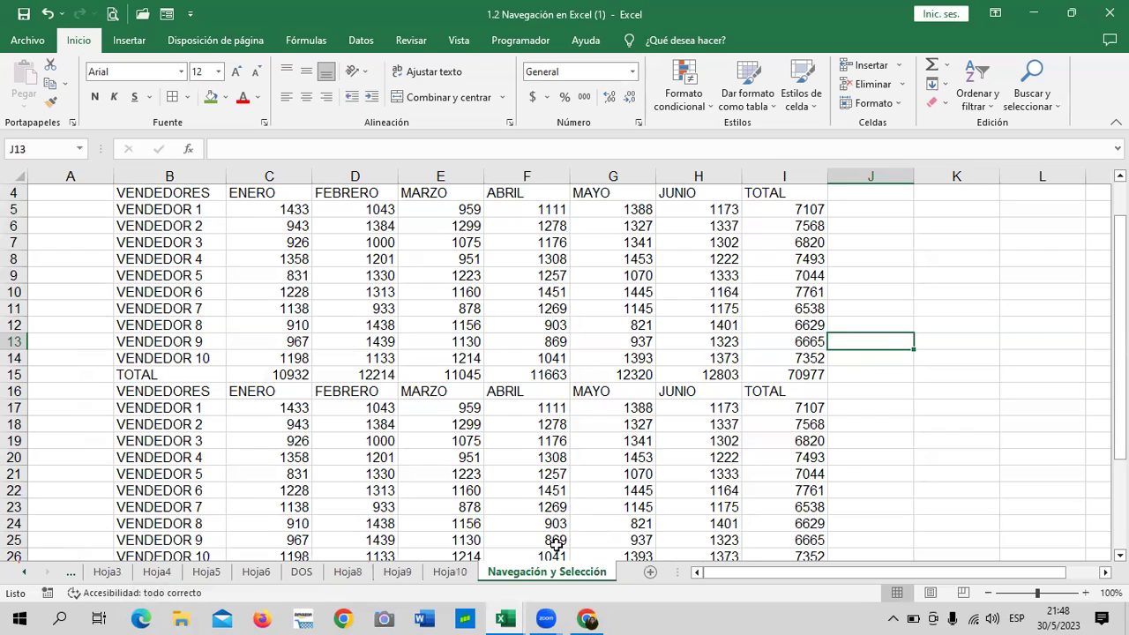
right_click(561, 574)
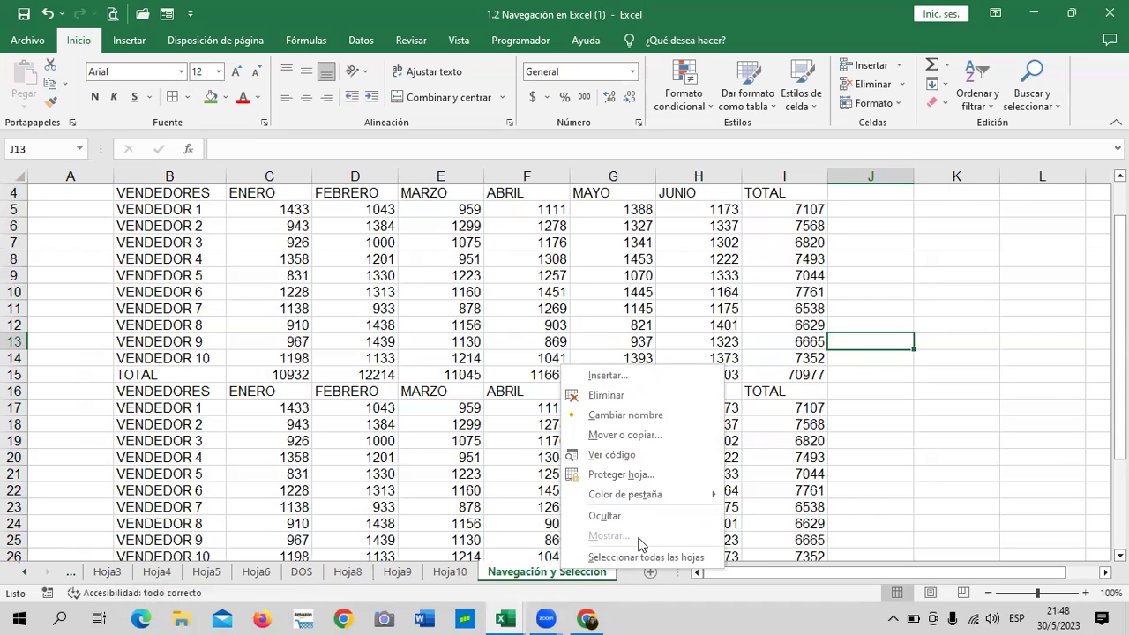
- Hide the Navegación y Selección sheet and scroll the tabs back to the first sheets
left_click(600, 516)
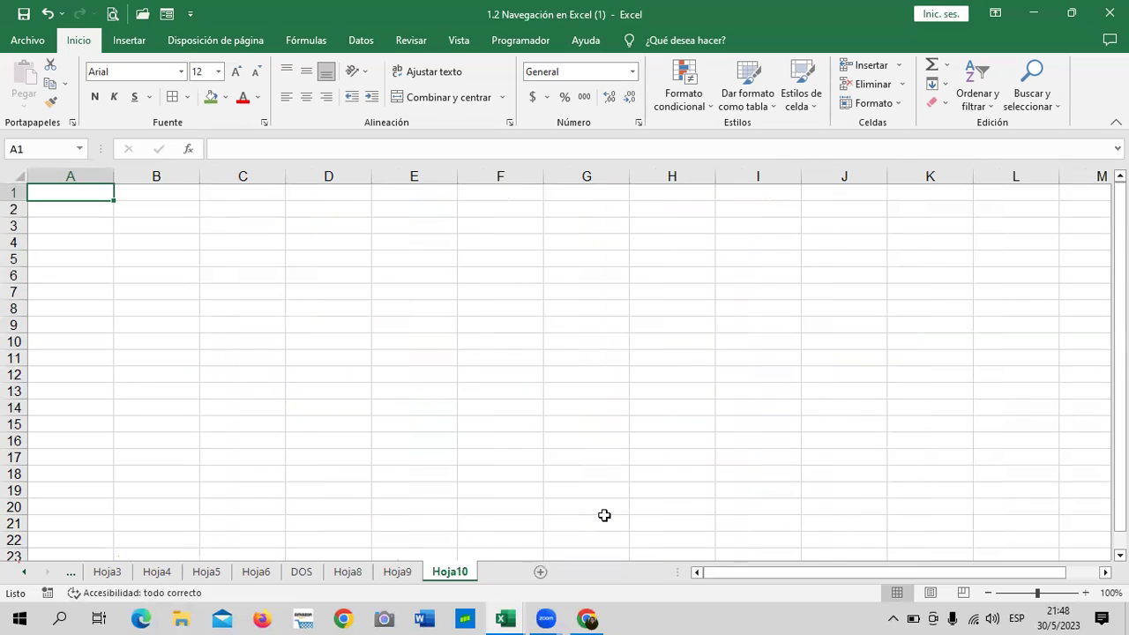
left_click(586, 456)
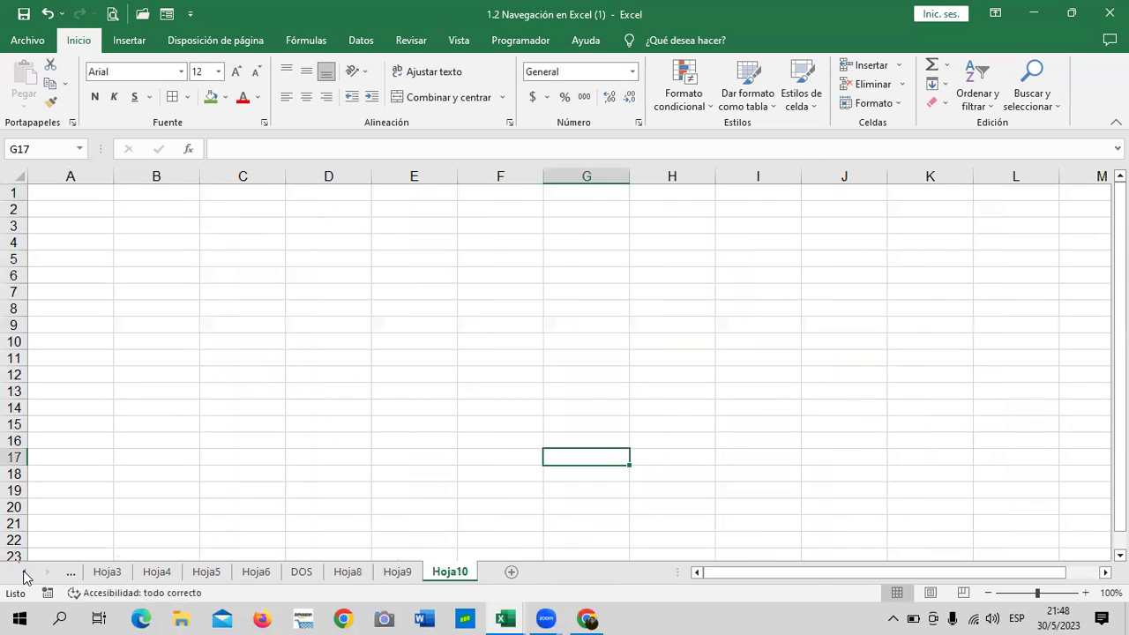
left_click(24, 573)
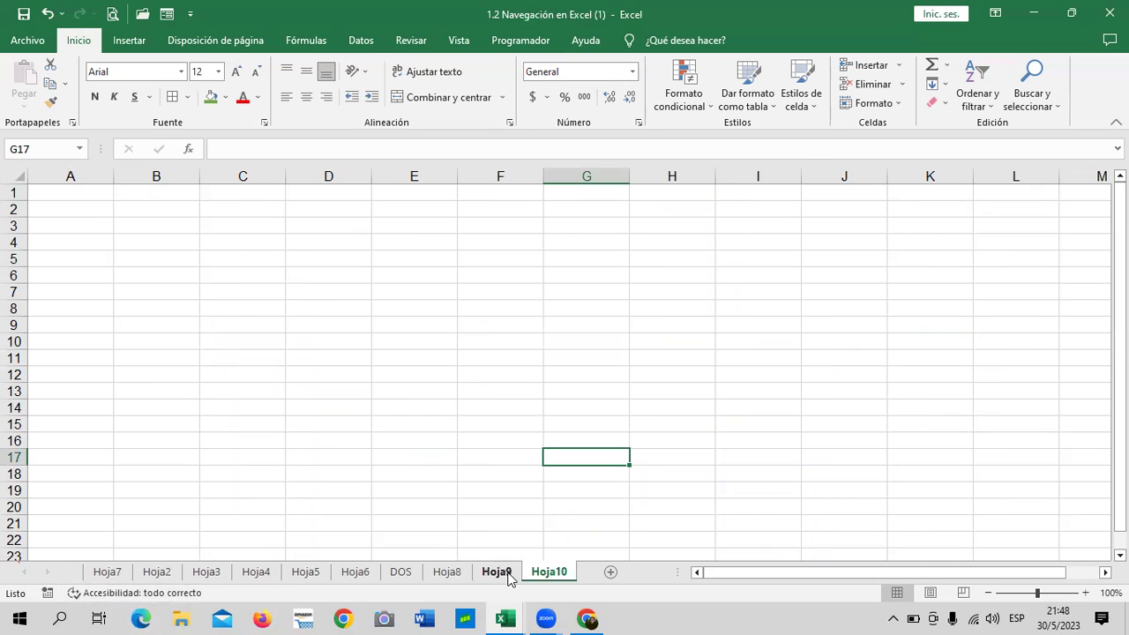
- Hide the DOS sheet via Ocultar
left_click(496, 571)
left_click(447, 572)
left_click(401, 573)
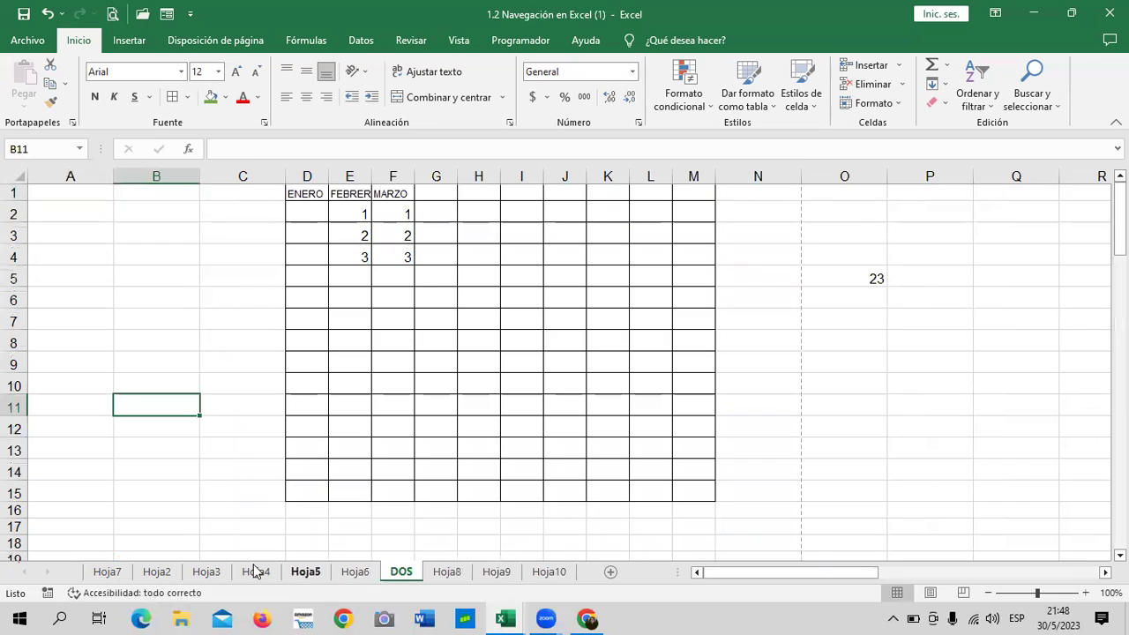
right_click(401, 570)
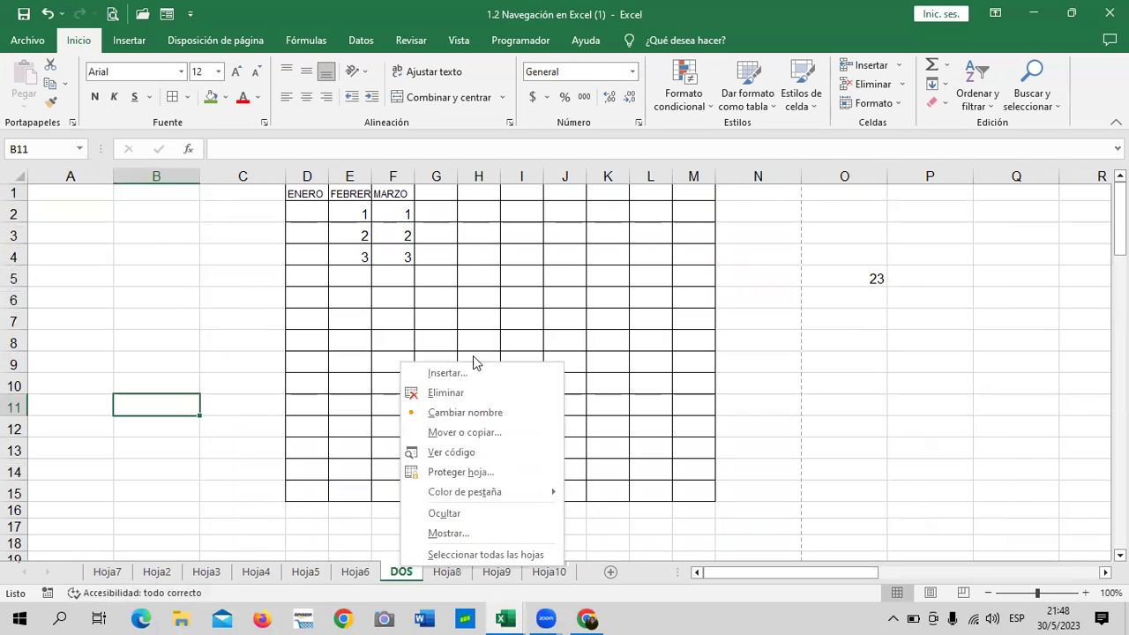
left_click(487, 513)
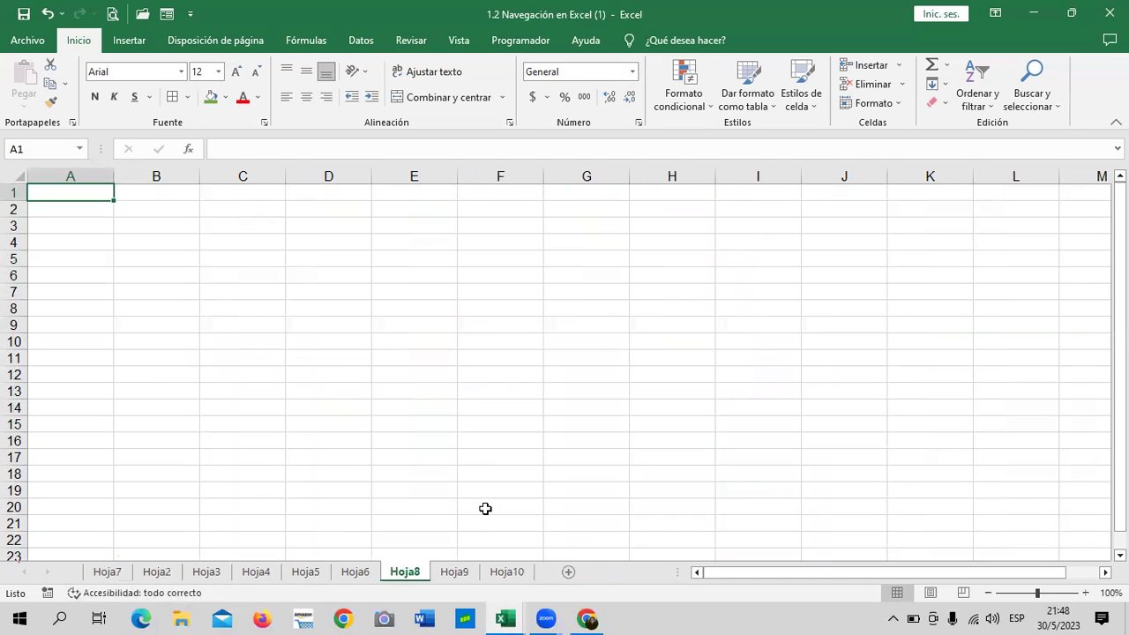
- Check the remaining sheets, stepping from Hoja10 back through Hoja6 to Hoja2 and Hoja7
left_click(575, 406)
left_click(90, 575)
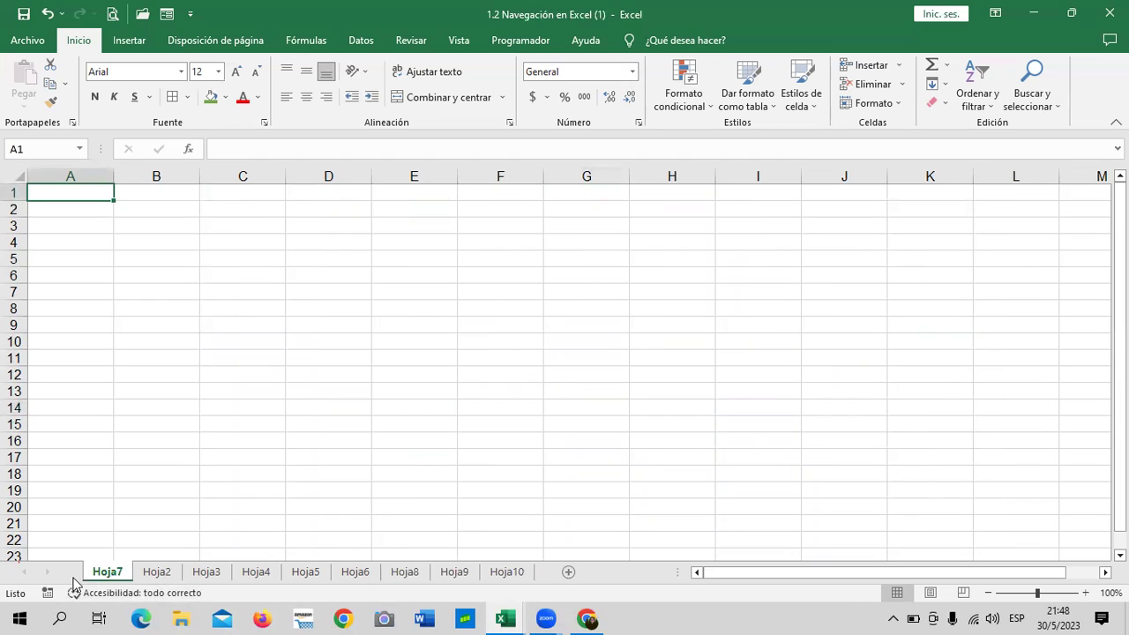
left_click(507, 571)
left_click(454, 573)
left_click(352, 574)
left_click(305, 573)
left_click(256, 573)
left_click(207, 574)
left_click(156, 573)
left_click(109, 574)
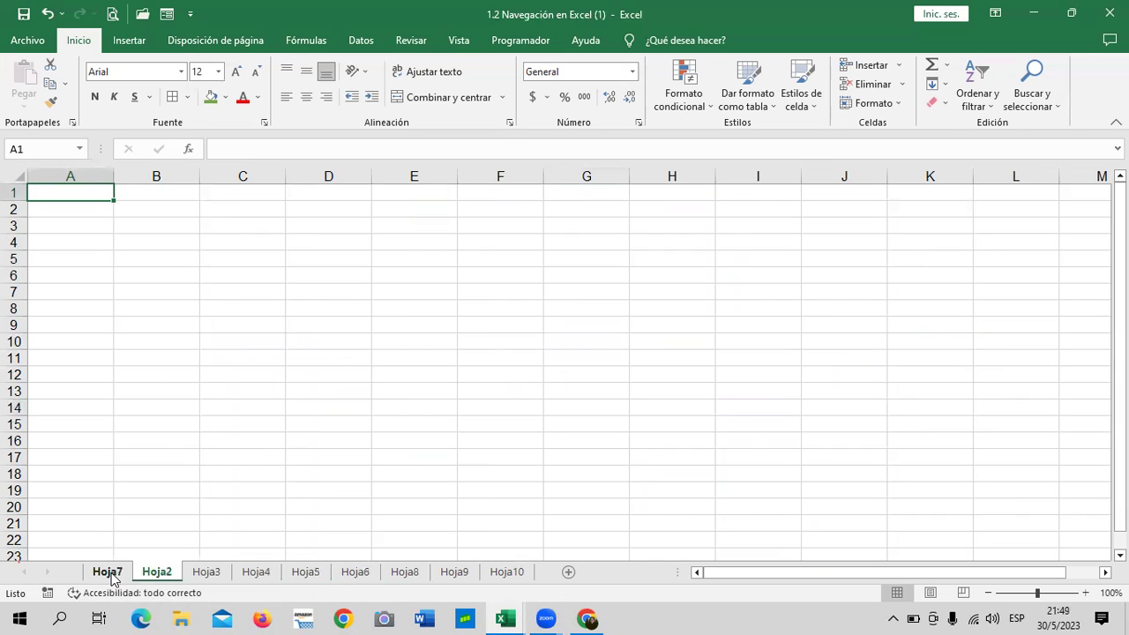
- Step forward through Hoja2 to Hoja10 again, ending on cell E21
left_click(159, 575)
left_click(213, 575)
left_click(249, 575)
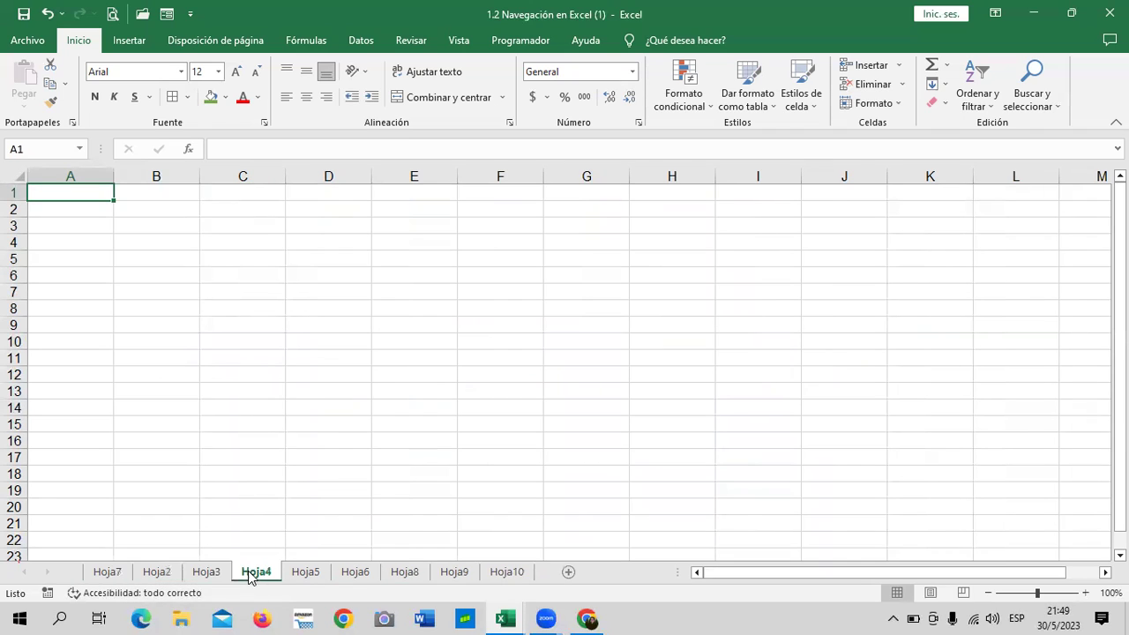
left_click(304, 573)
left_click(356, 573)
left_click(404, 574)
left_click(460, 573)
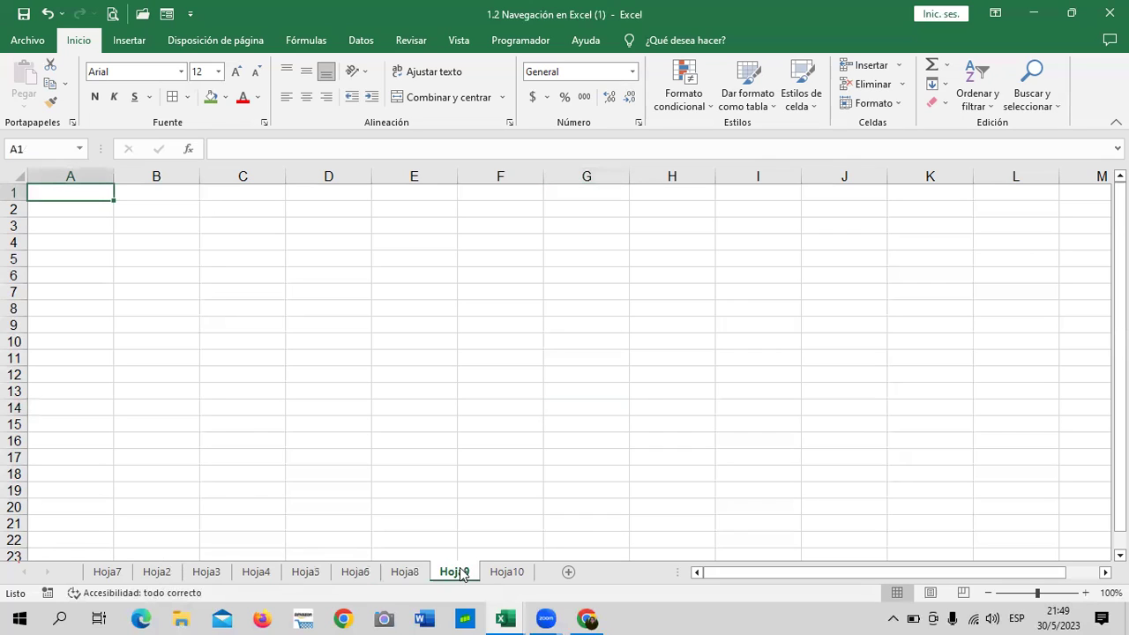
left_click(511, 574)
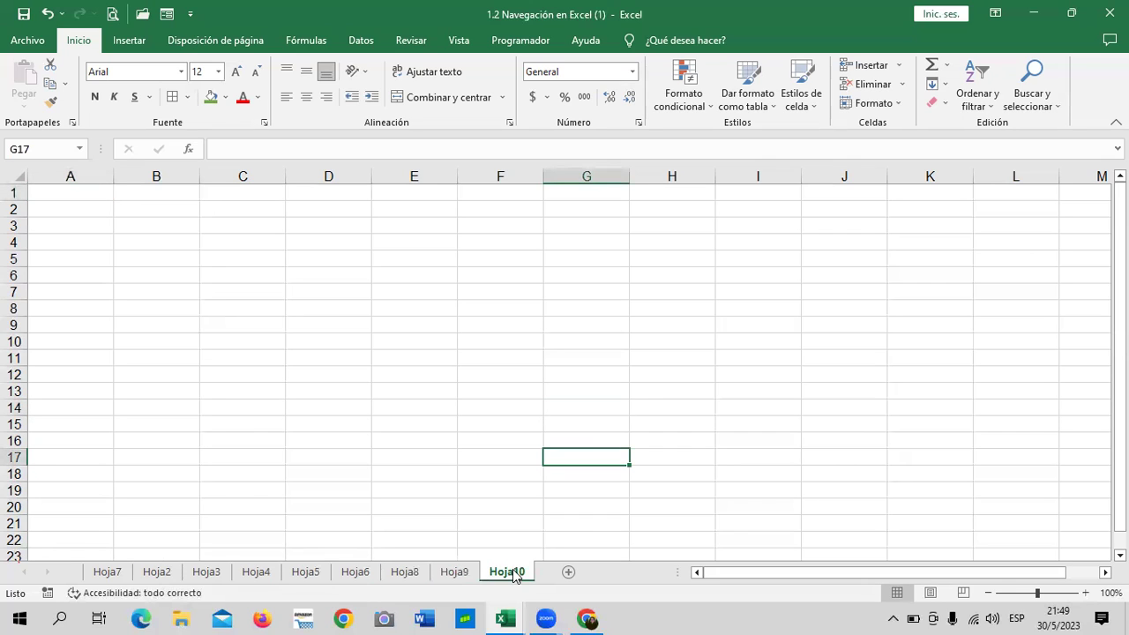
left_click(424, 525)
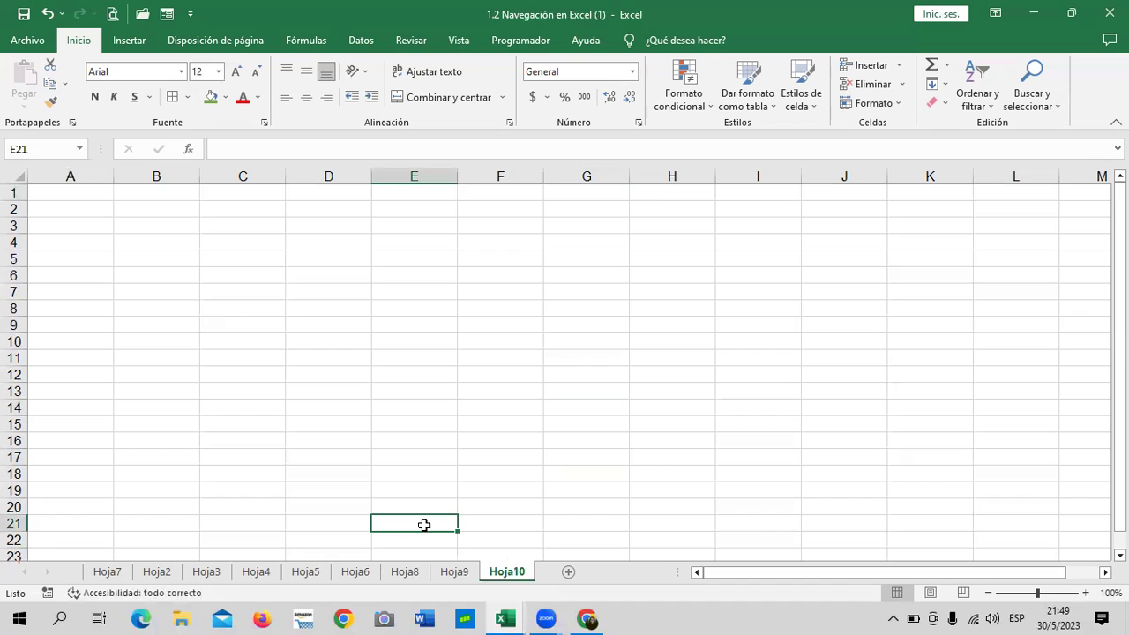
- Unhide the DOS sheet from the Mostrar dialog
right_click(447, 570)
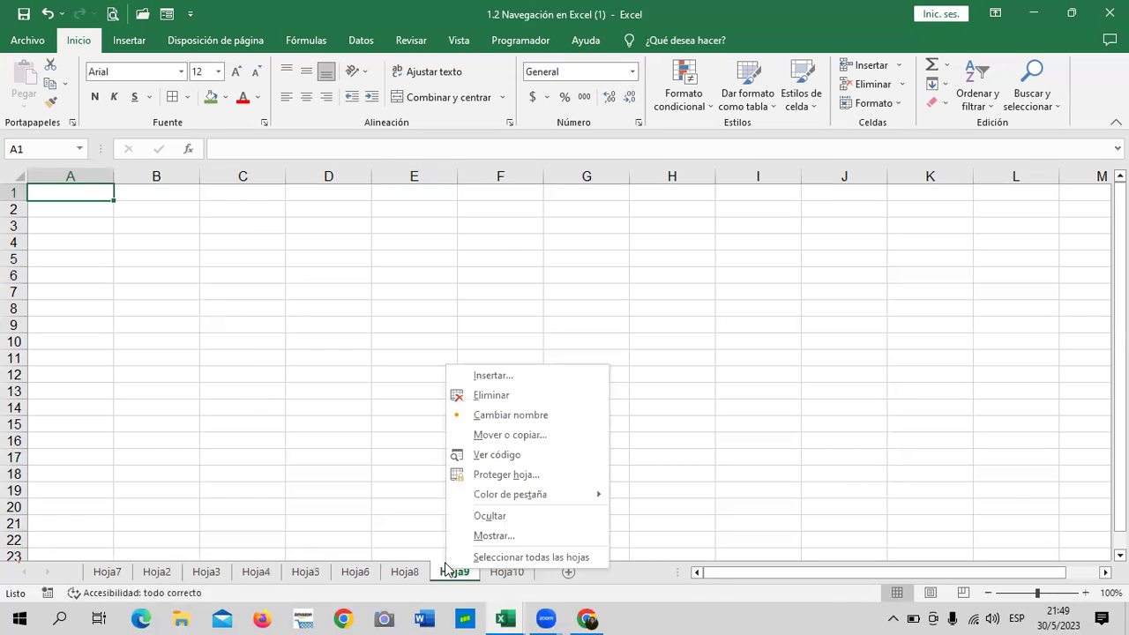
left_click(527, 537)
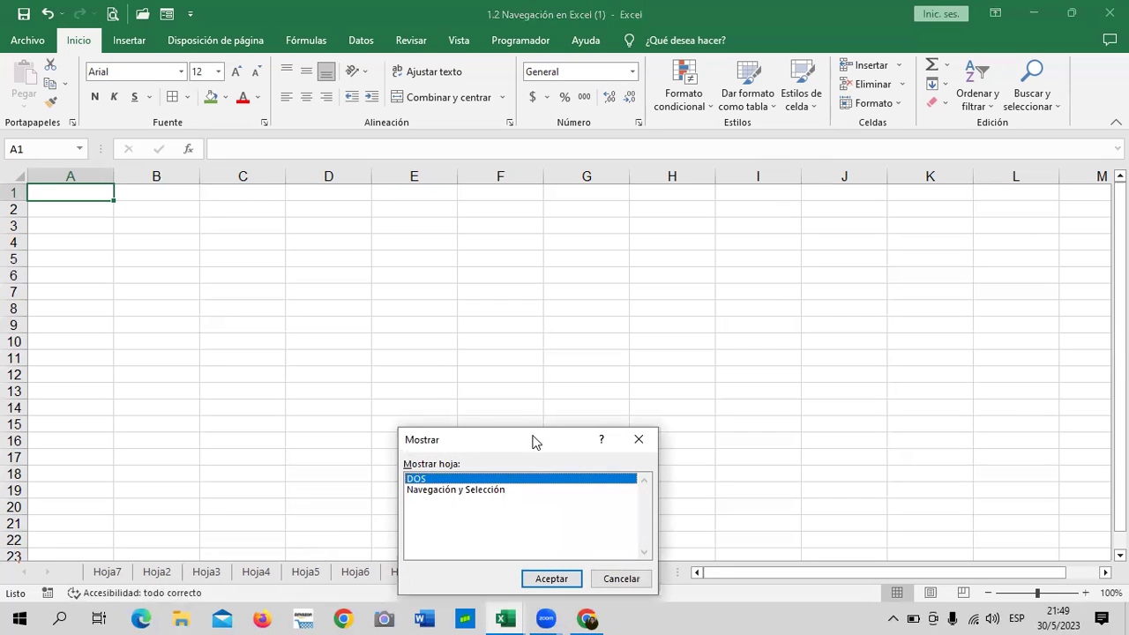
left_click_drag(535, 439, 518, 283)
left_click(422, 334)
key("Up")
left_click(422, 335)
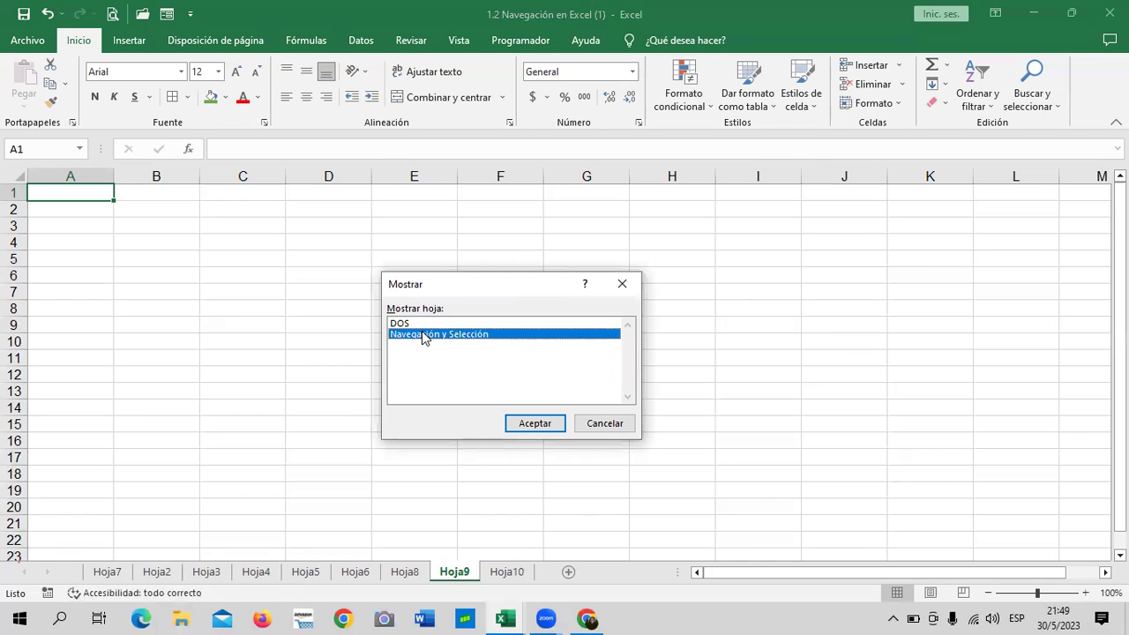
key("Up")
left_click(532, 422)
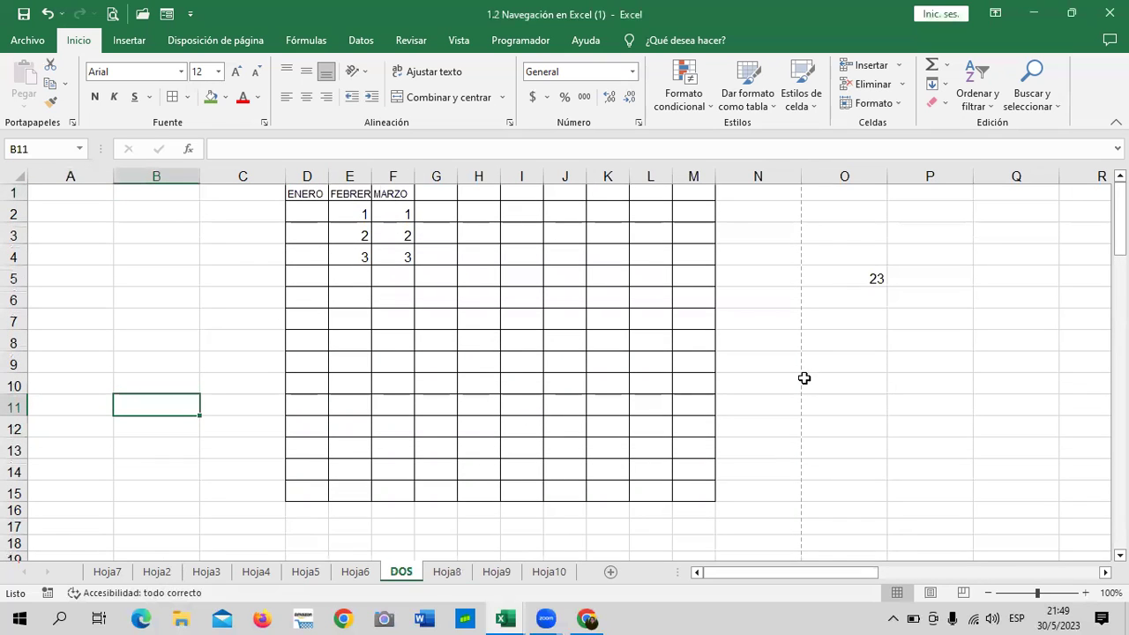
- Unhide the Navegación y Selección sheet as well
scroll(778, 365, "down", 4)
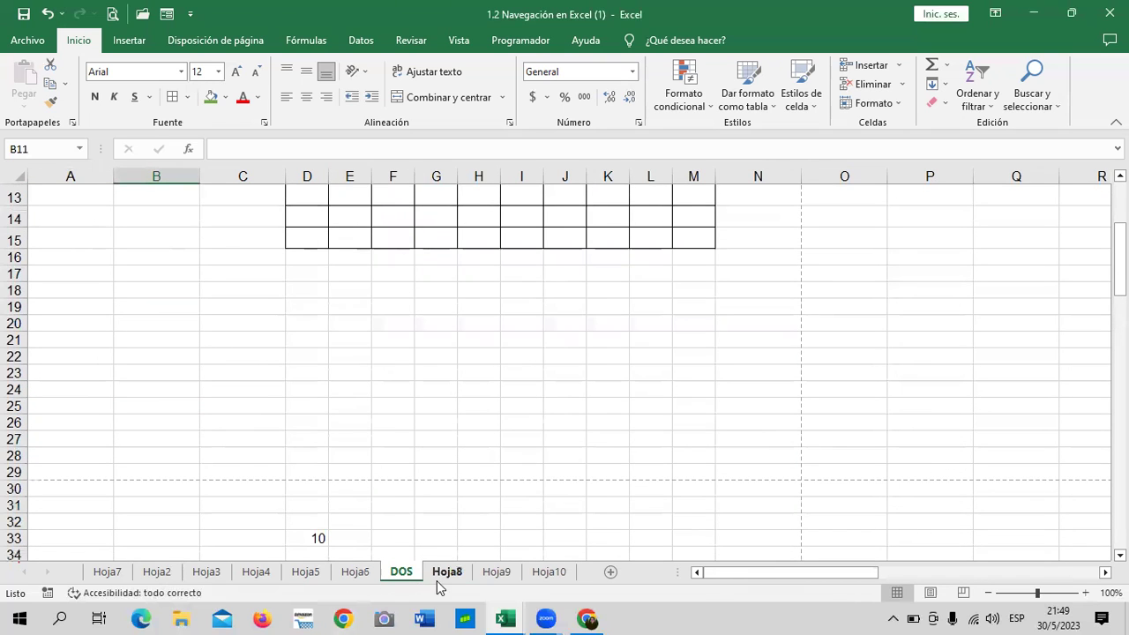
right_click(444, 579)
left_click(489, 543)
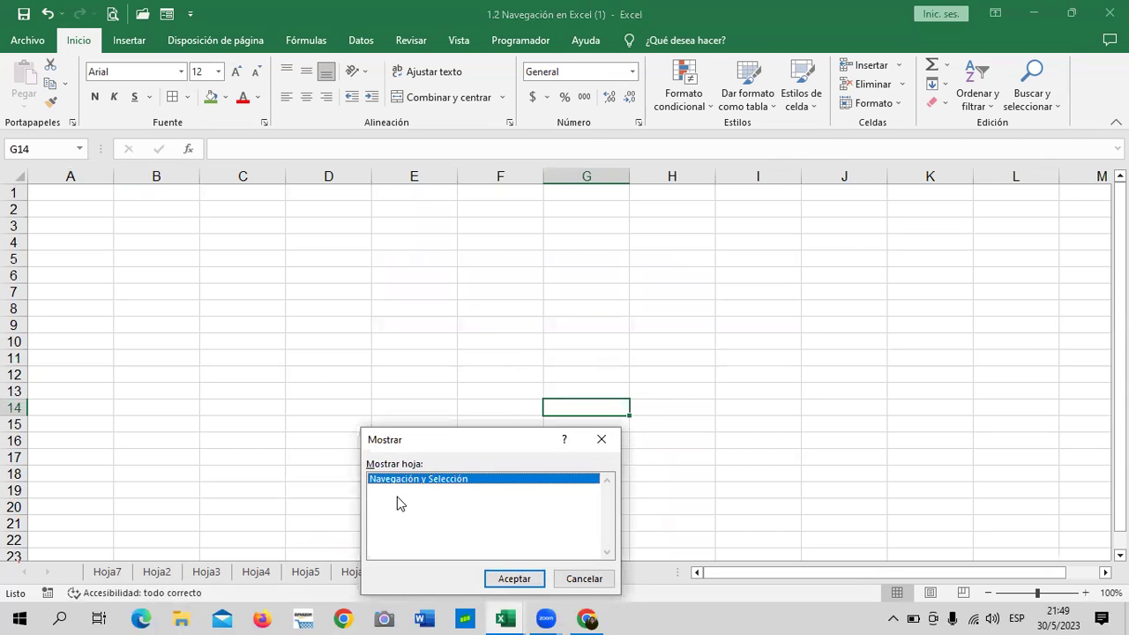
left_click(520, 580)
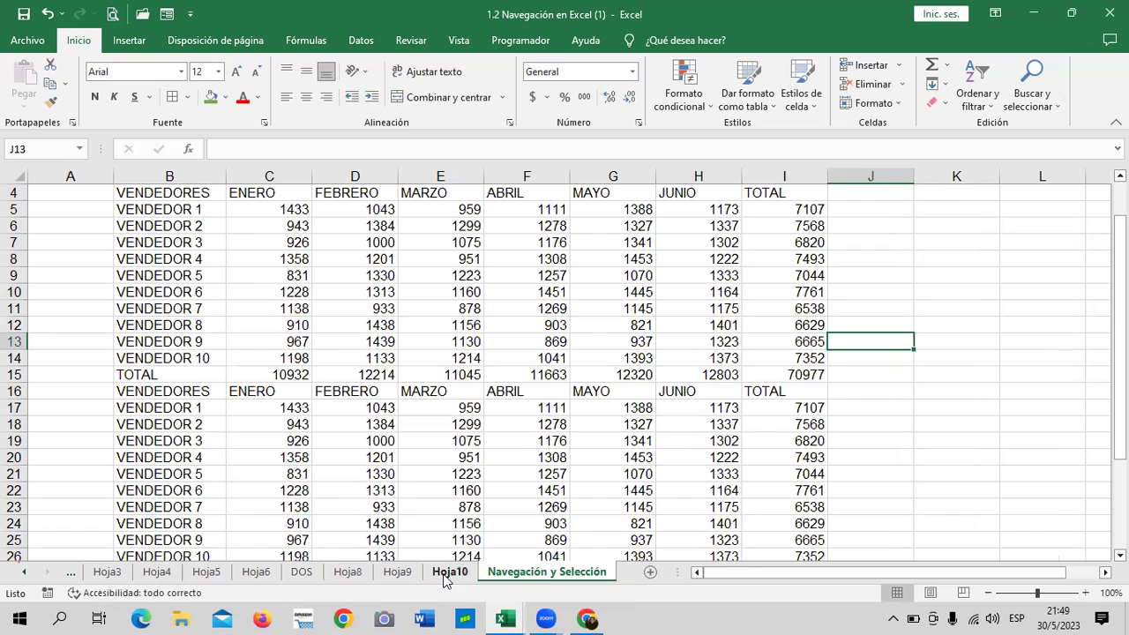
- Rename the first sheet, Hoja7, to ENERO
left_click(24, 573)
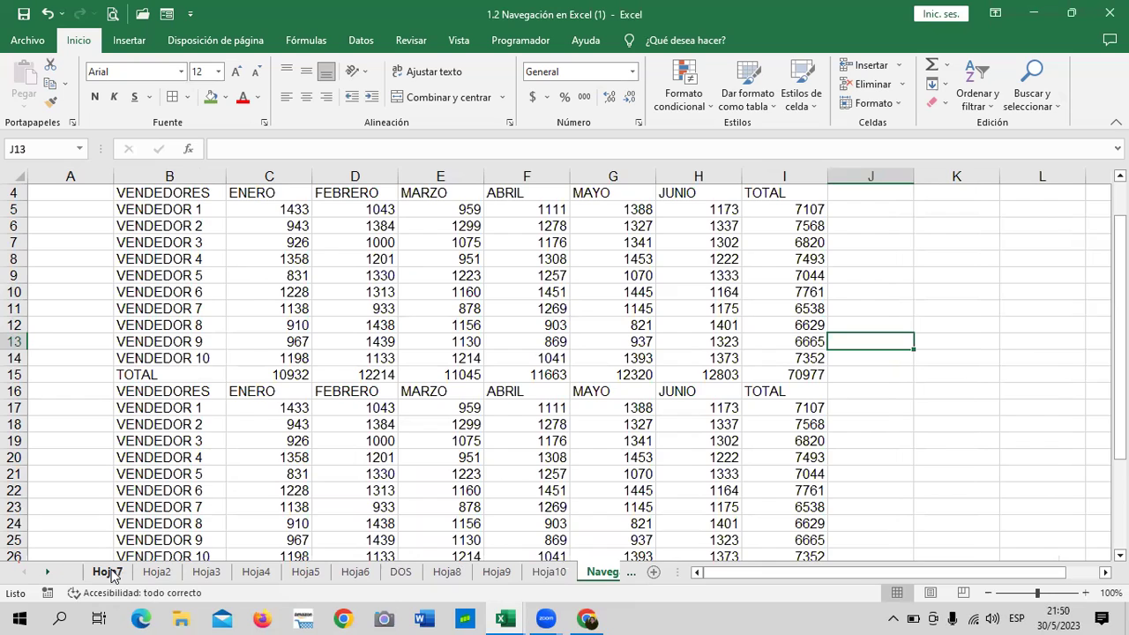
left_click(110, 573)
type("ENERO")
key("Return")
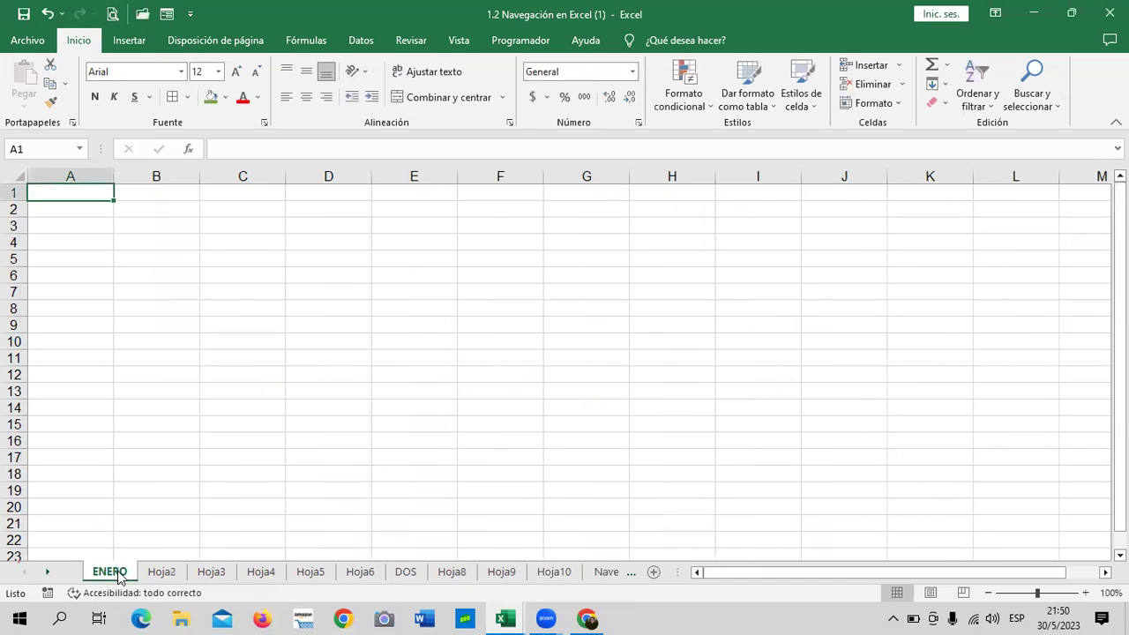
- Rename Hoja2 to FEBRERO, correcting the misspelled FECBRERO
left_click(159, 570)
type("FEBRERO")
key("Return")
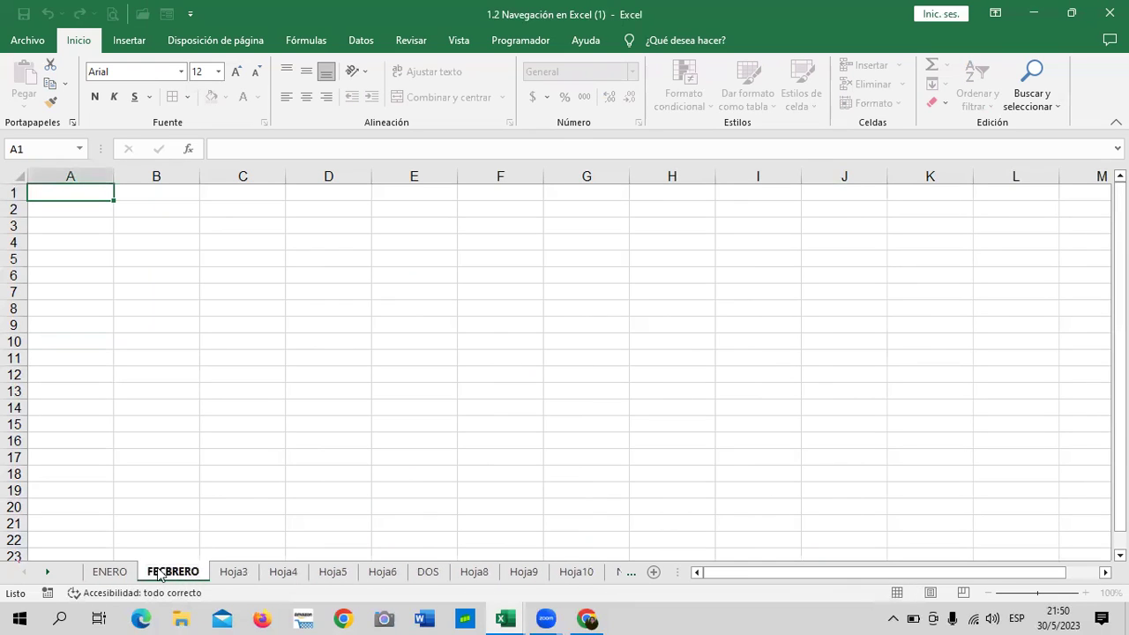
double_click(185, 573)
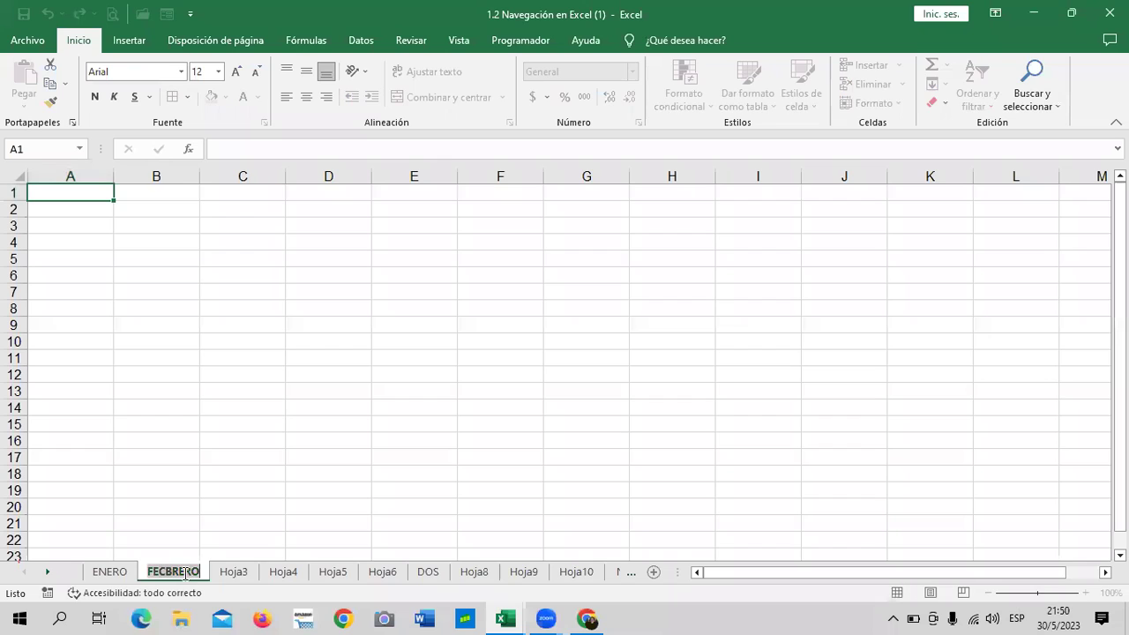
key("BackSpace")
type("FEBRERO")
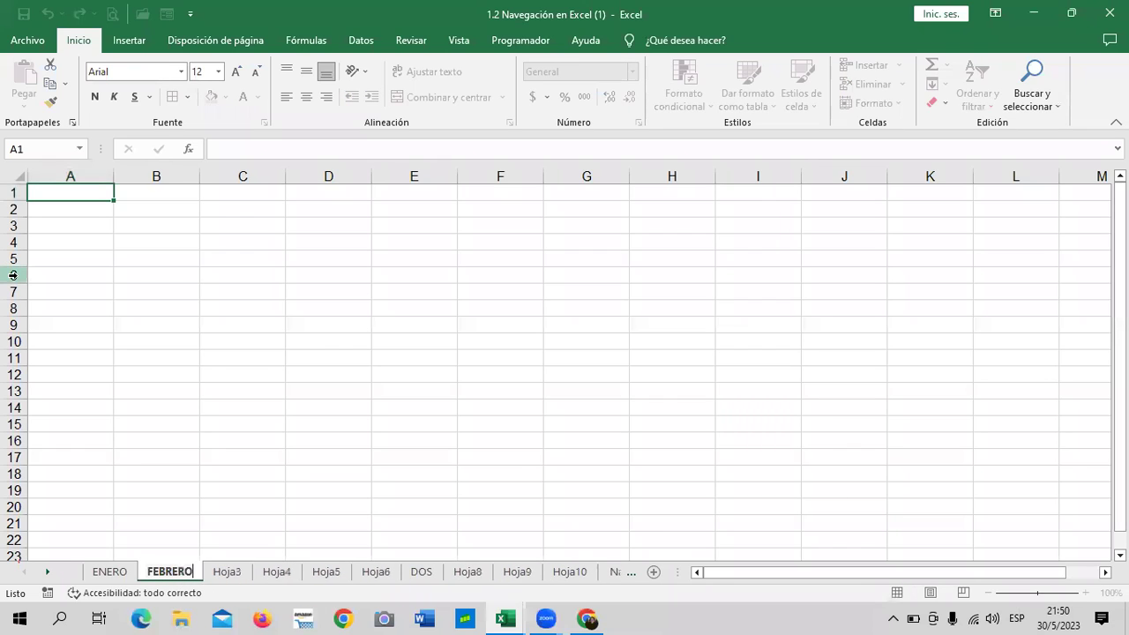
key("Return")
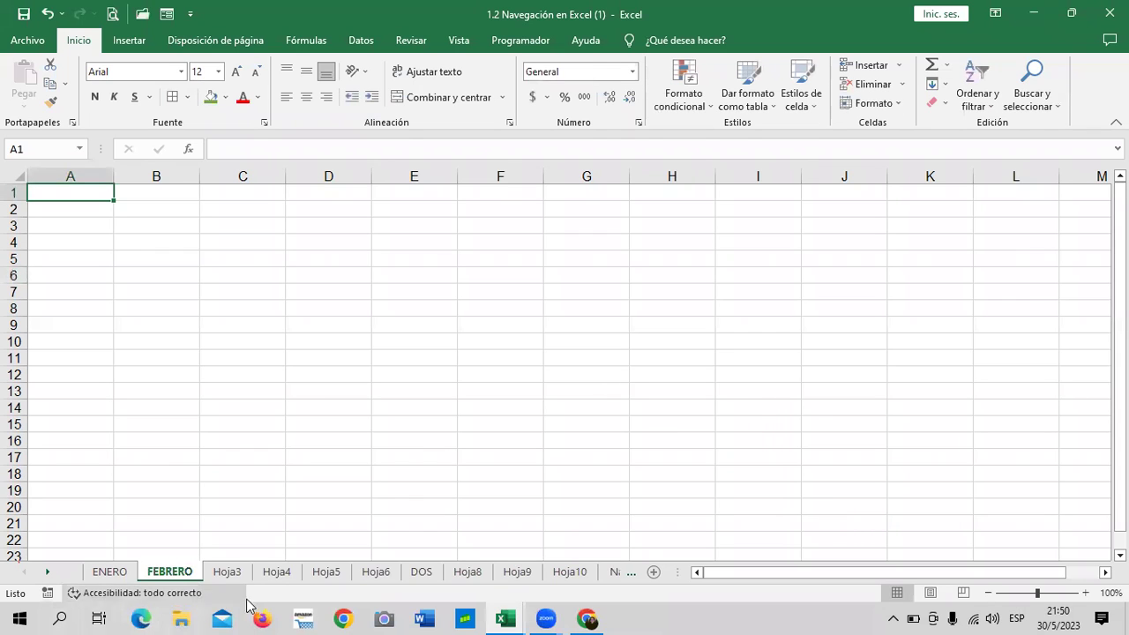
- Rename Hoja3 to MARZO, then browse Hoja5, Hoja9 and Hoja10
double_click(248, 574)
type("MARZO")
key("Return")
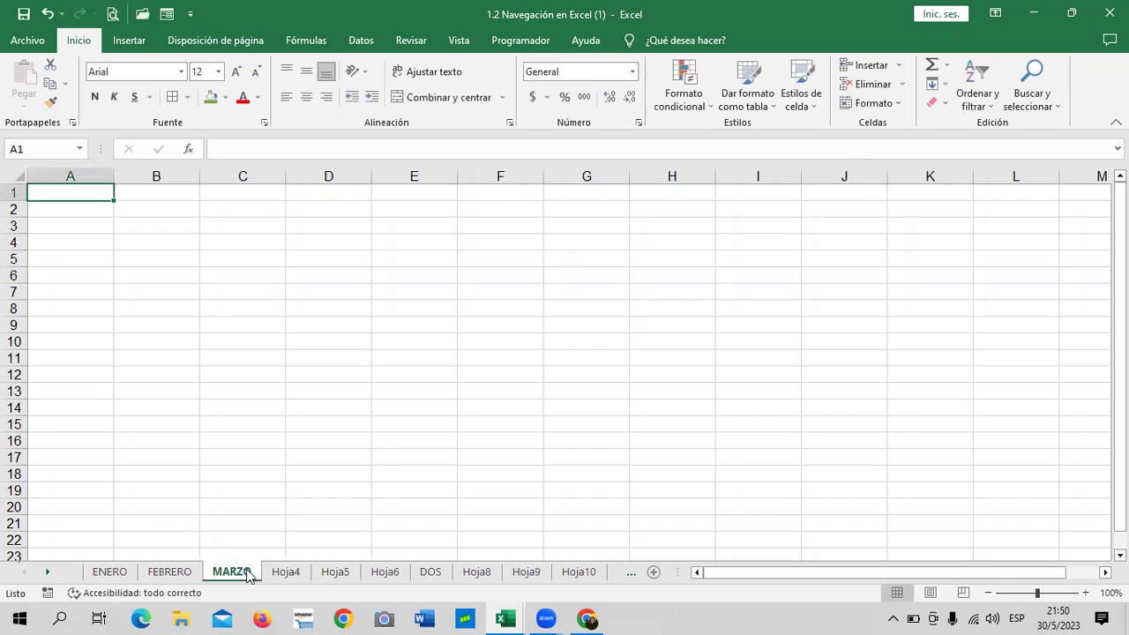
left_click(460, 380)
left_click(347, 574)
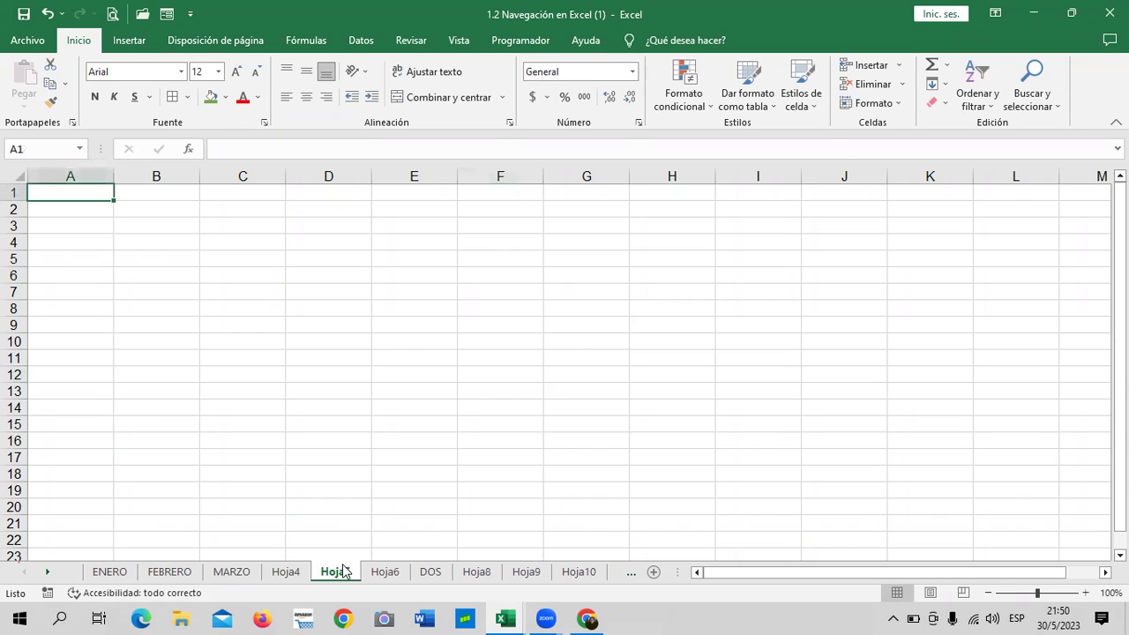
left_click(527, 574)
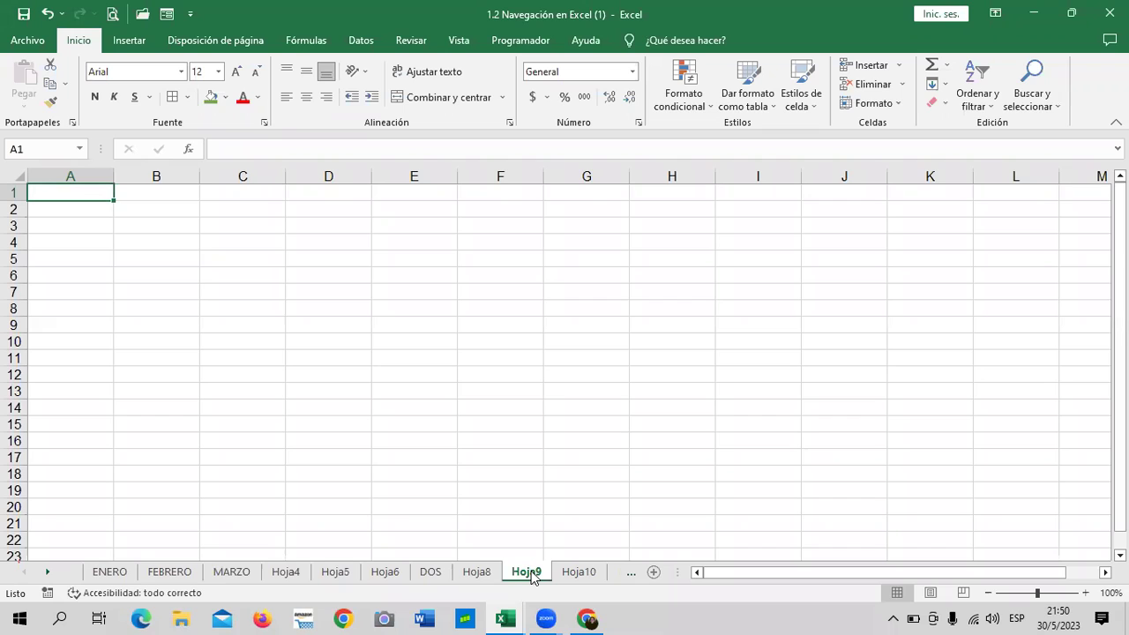
left_click(580, 573)
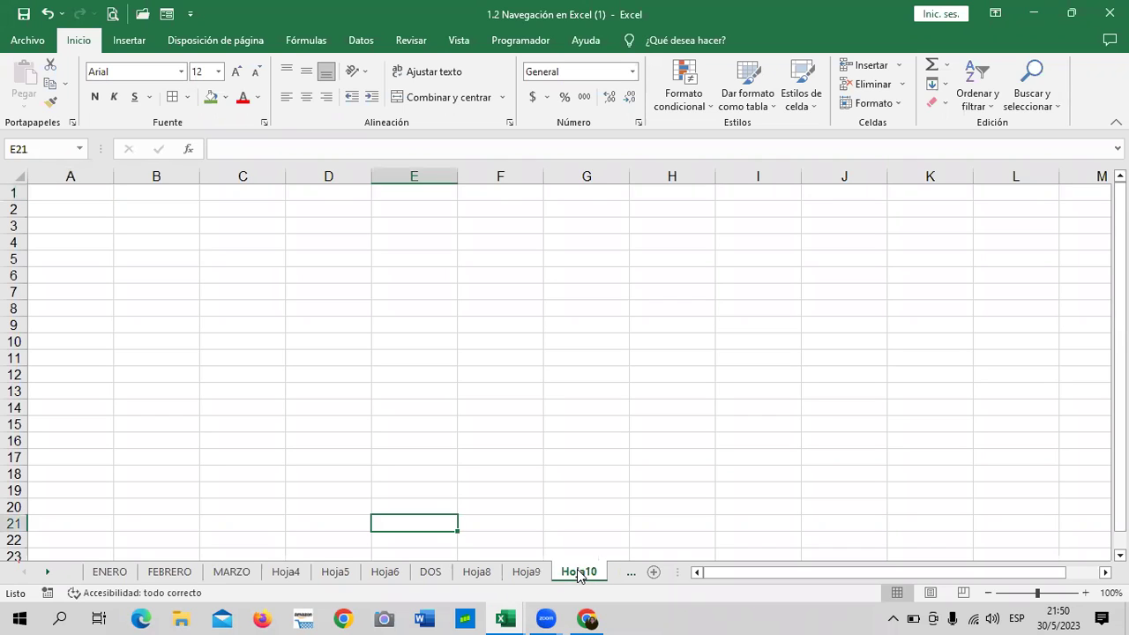
- Give the ENERO tab a gold colour and the FEBRERO tab dark blue
right_click(112, 574)
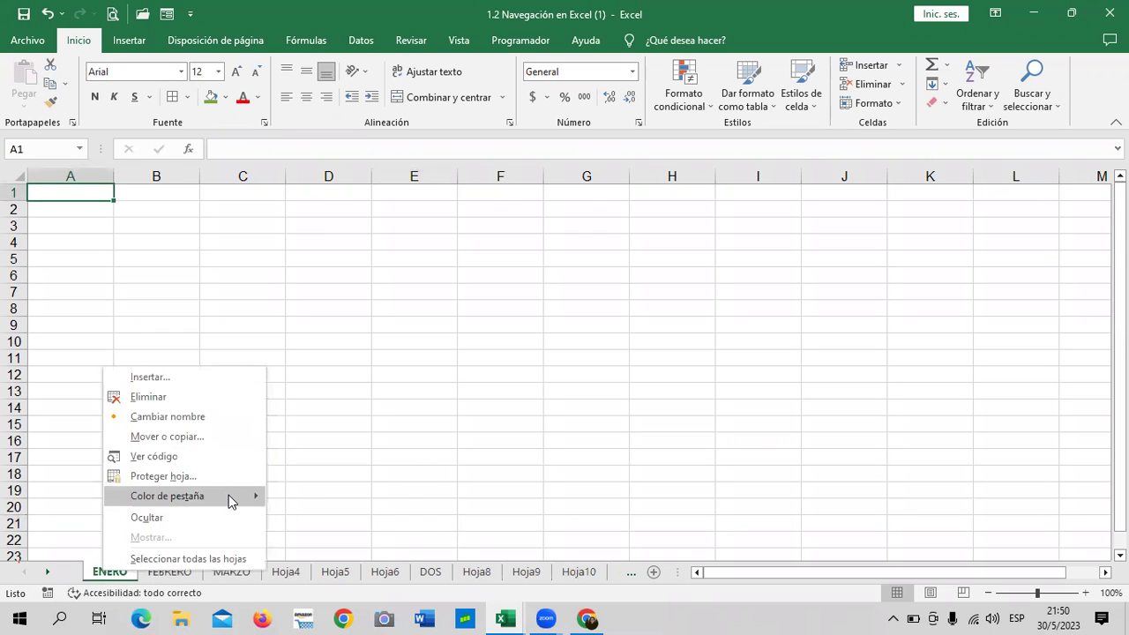
mouse_move(251, 502)
left_click(302, 549)
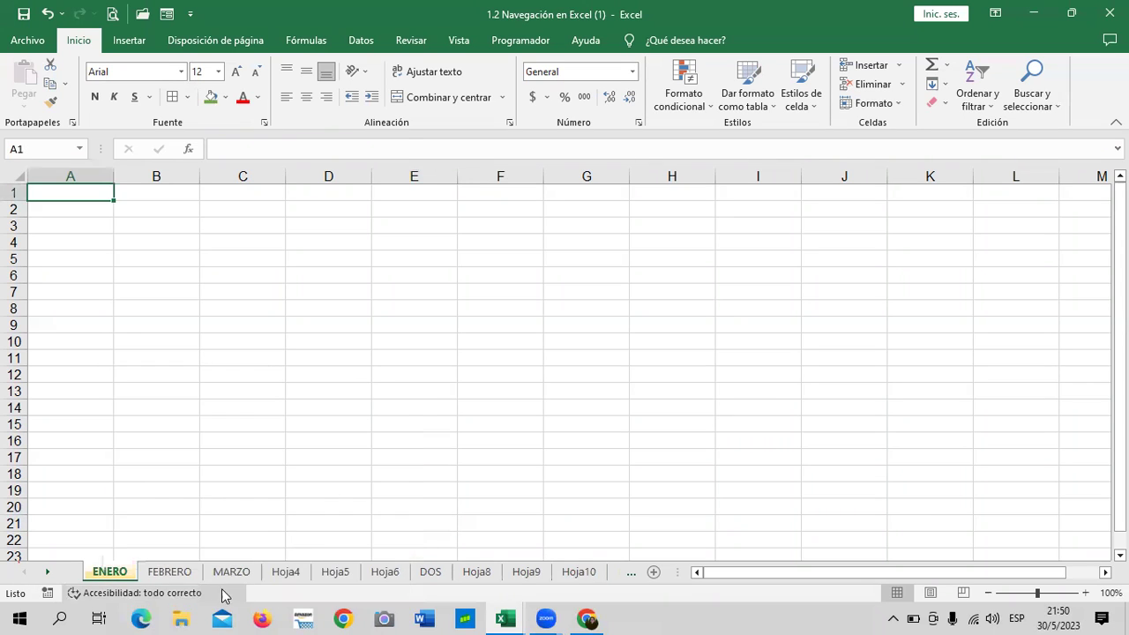
right_click(187, 575)
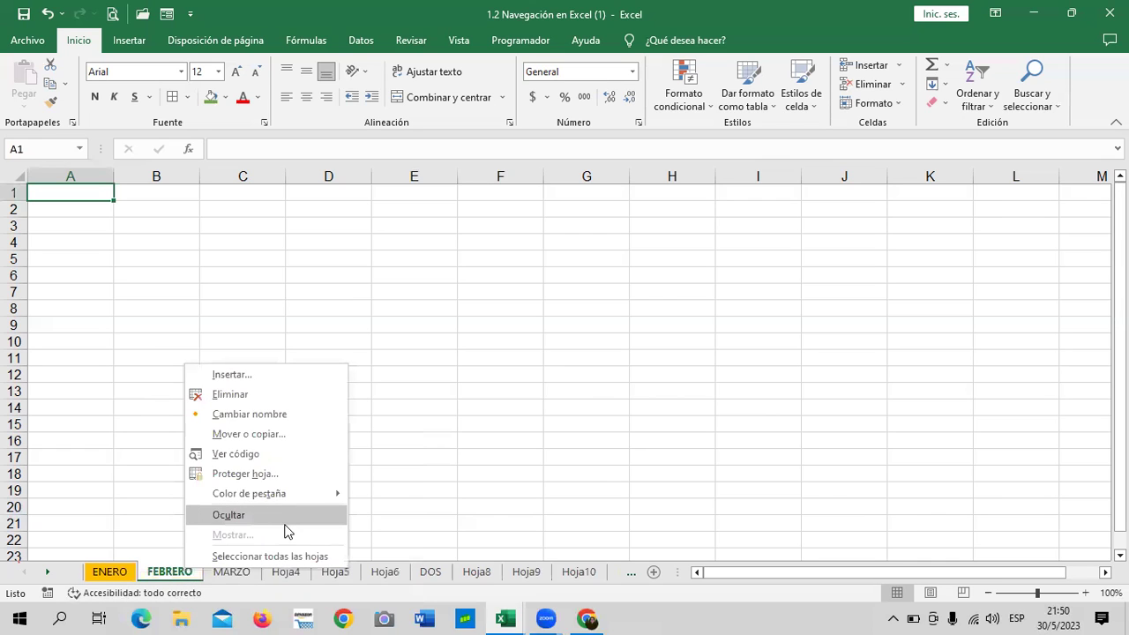
mouse_move(323, 495)
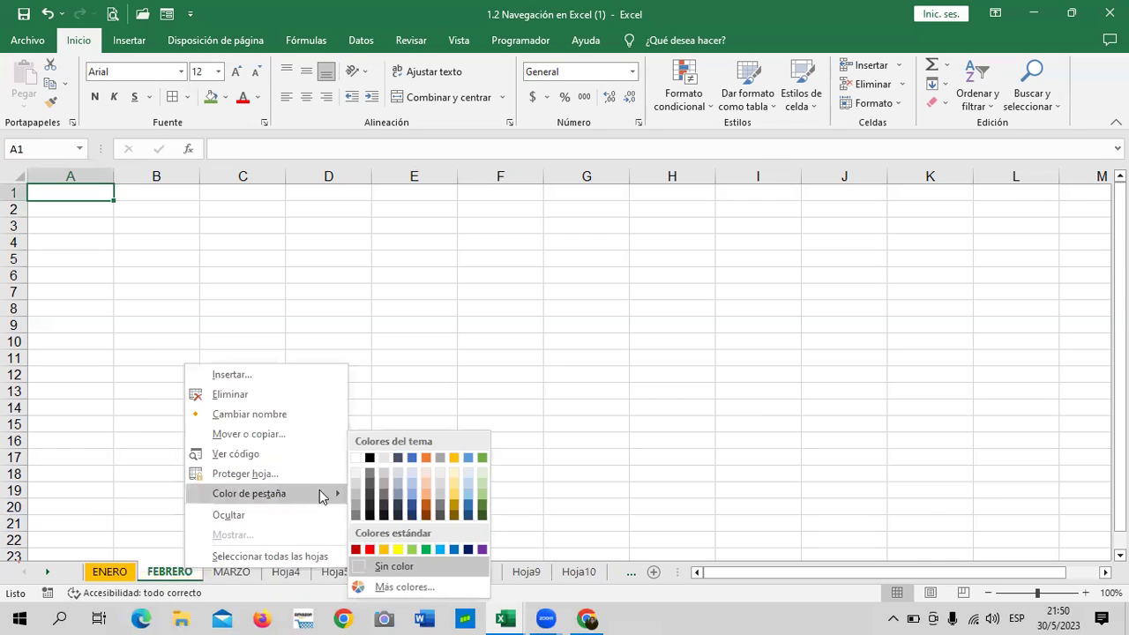
left_click(468, 553)
- Colour the MARZO tab green and the Hoja4 tab orange
left_click(231, 571)
right_click(253, 576)
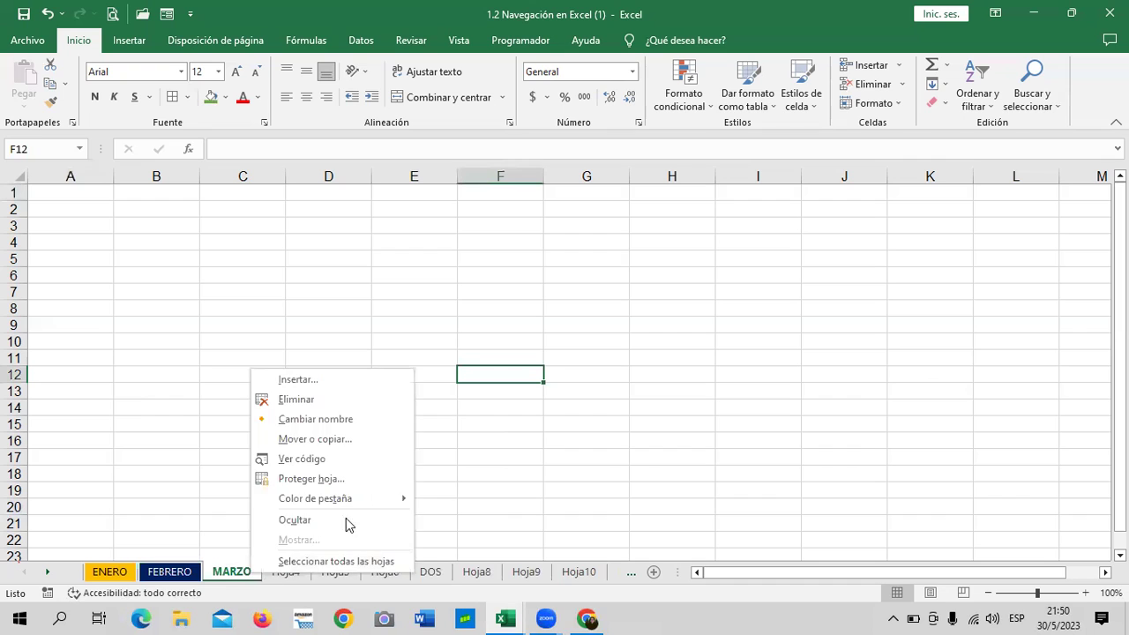
mouse_move(374, 501)
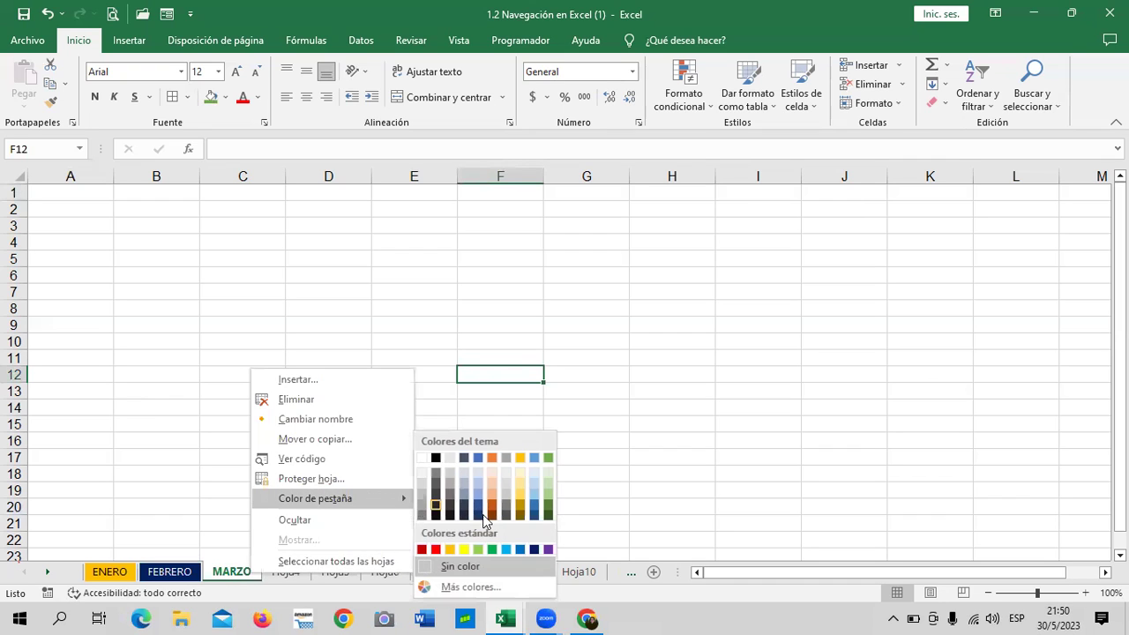
left_click(547, 512)
left_click(296, 573)
right_click(297, 574)
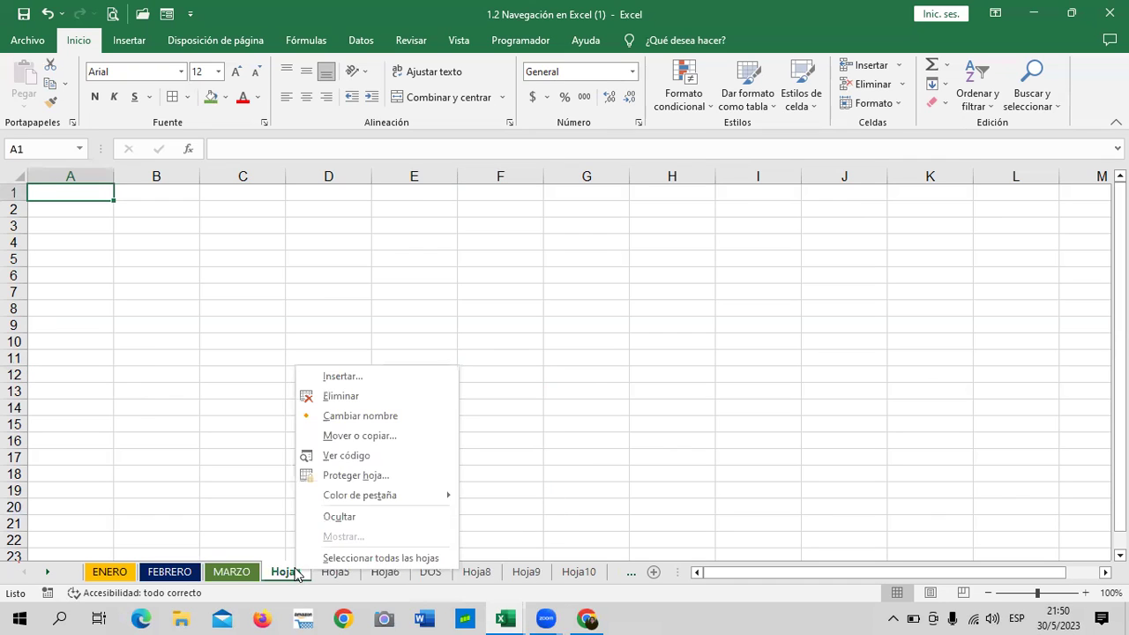
mouse_move(419, 501)
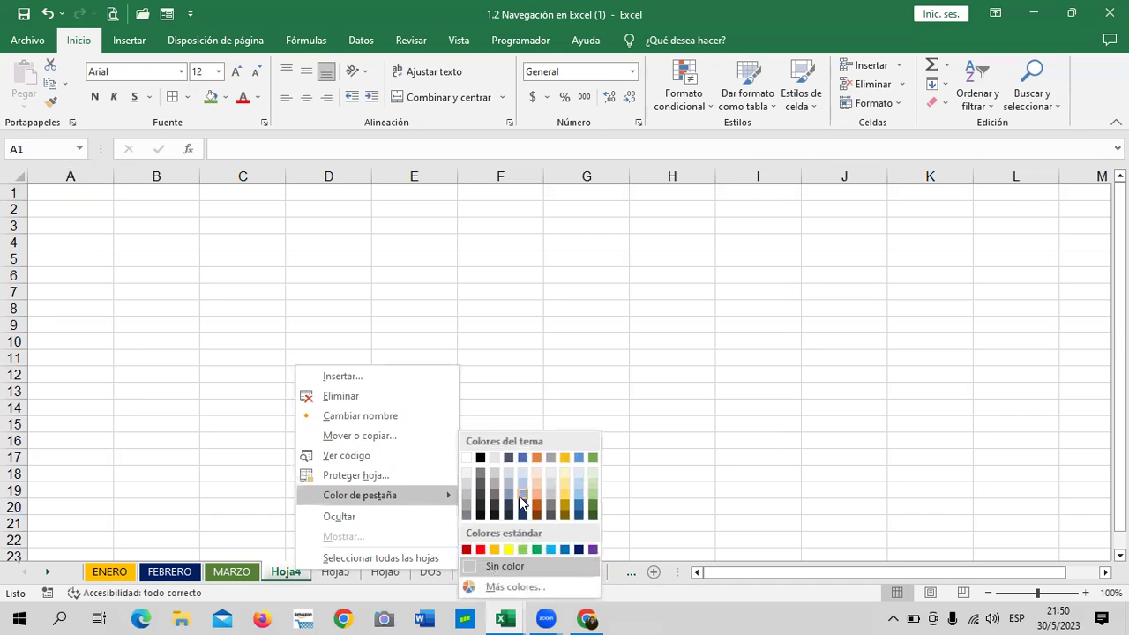
left_click(537, 505)
left_click(486, 420)
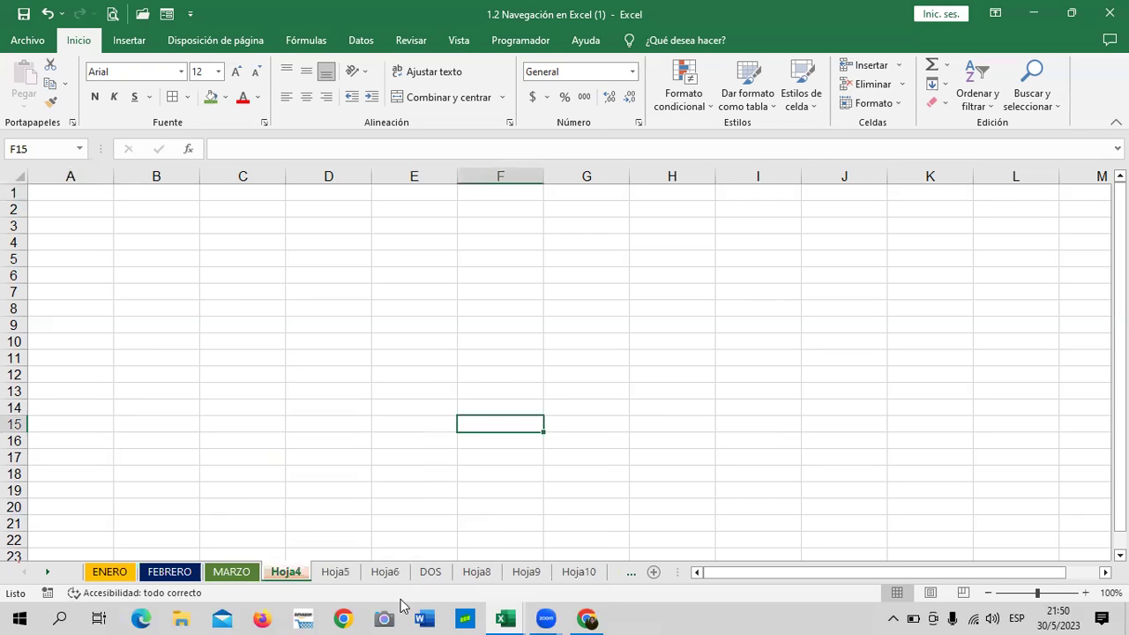
left_click(334, 573)
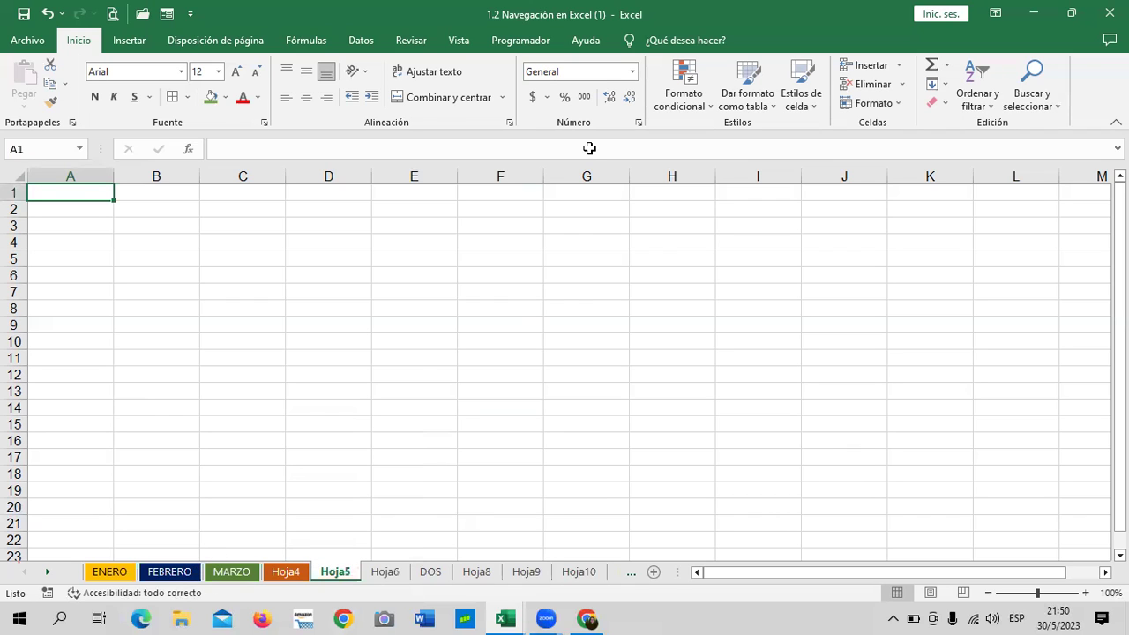
- Return to the Chrome course page and open lesson 1.4 - Navegación en la hoja de cálculo
mouse_move(586, 618)
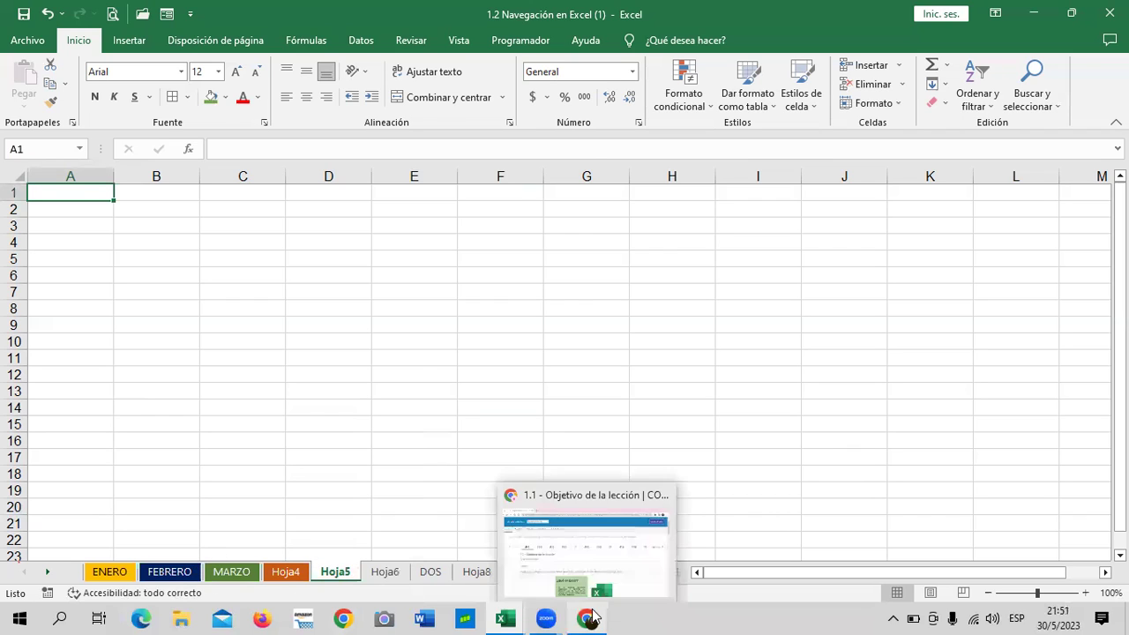
left_click(628, 552)
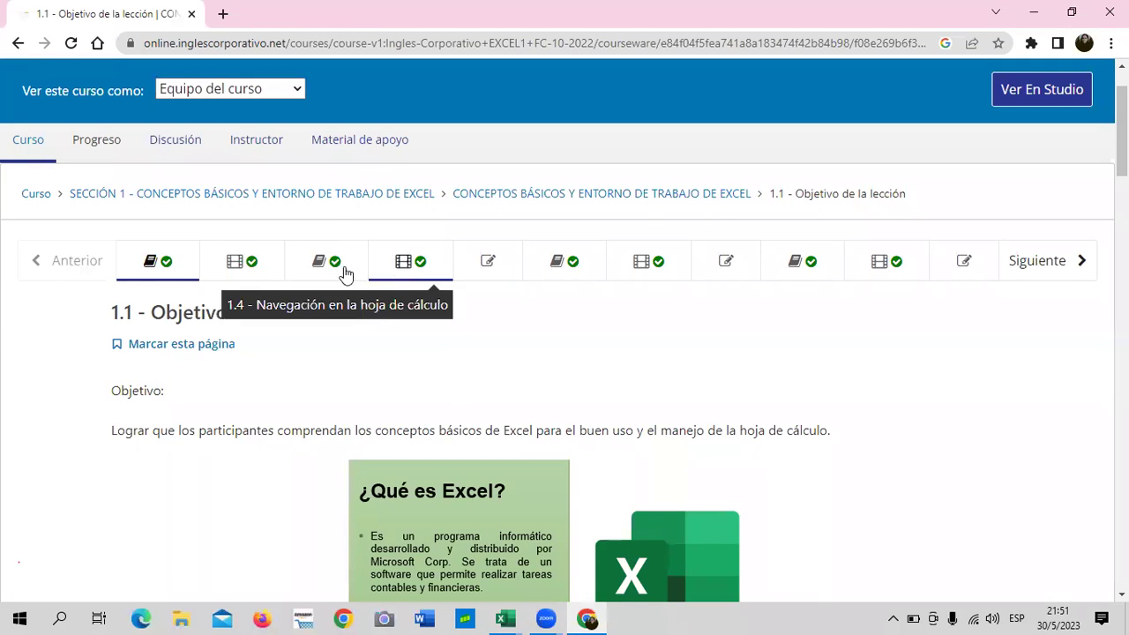
left_click(444, 265)
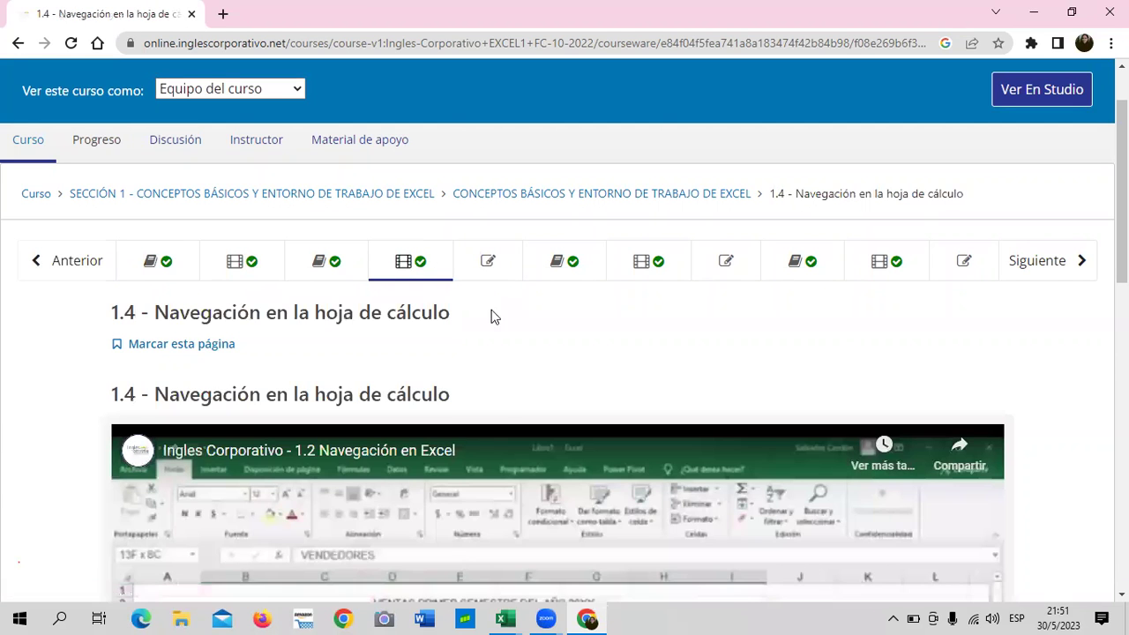
- Play the lesson's embedded video and lower the system volume
scroll(511, 335, "down", 4)
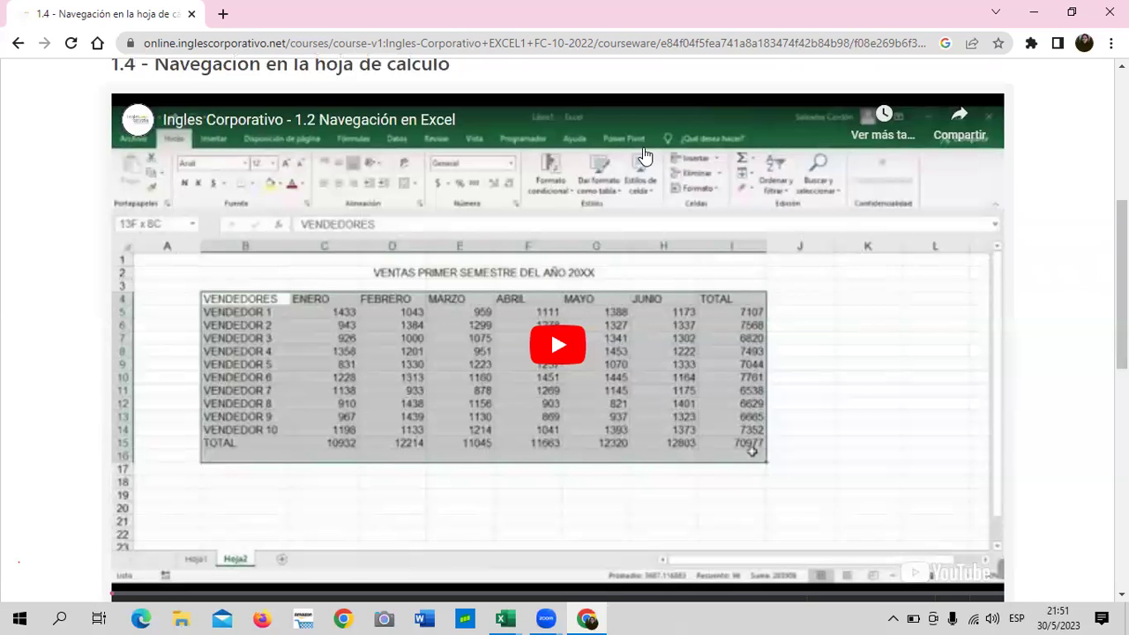
left_click(569, 348)
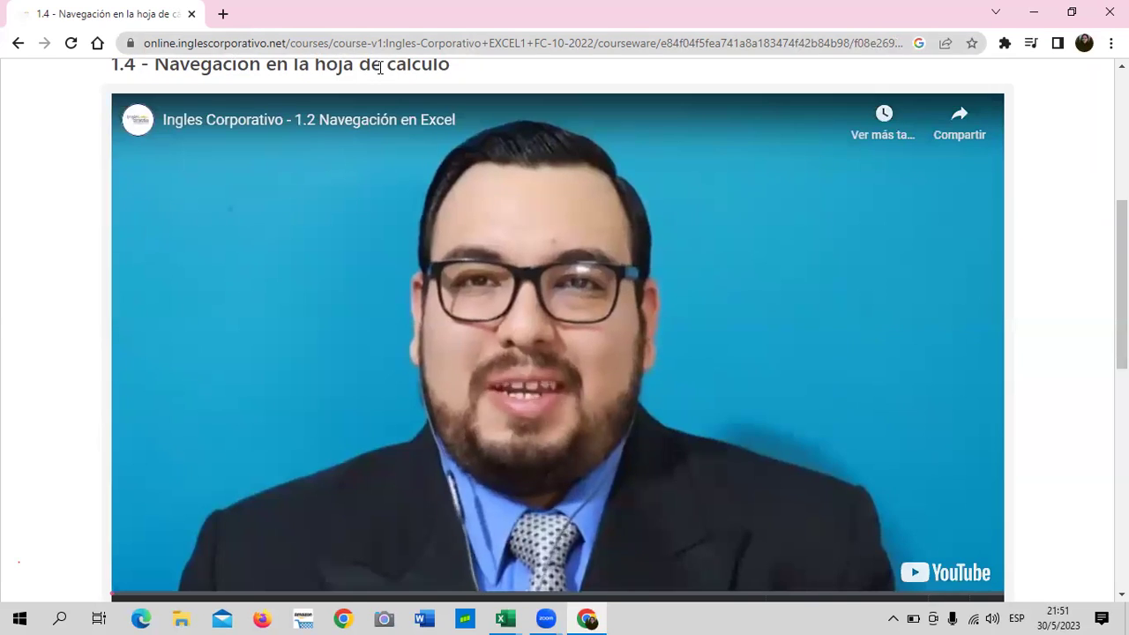
key("XF86AudioLowerVolume")
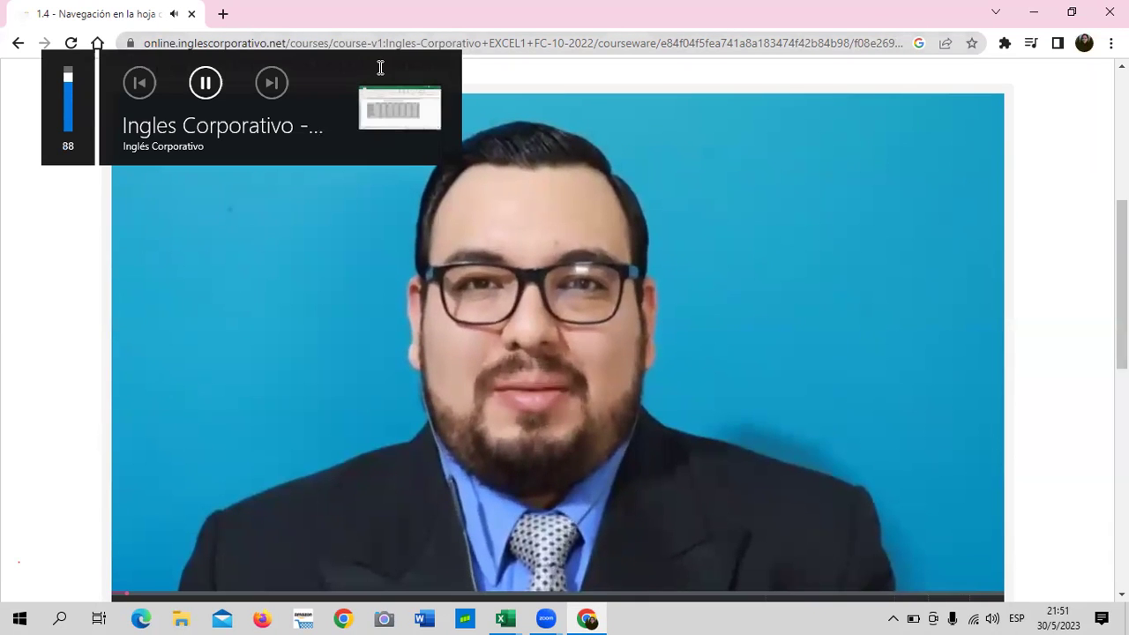
mouse_move(401, 269)
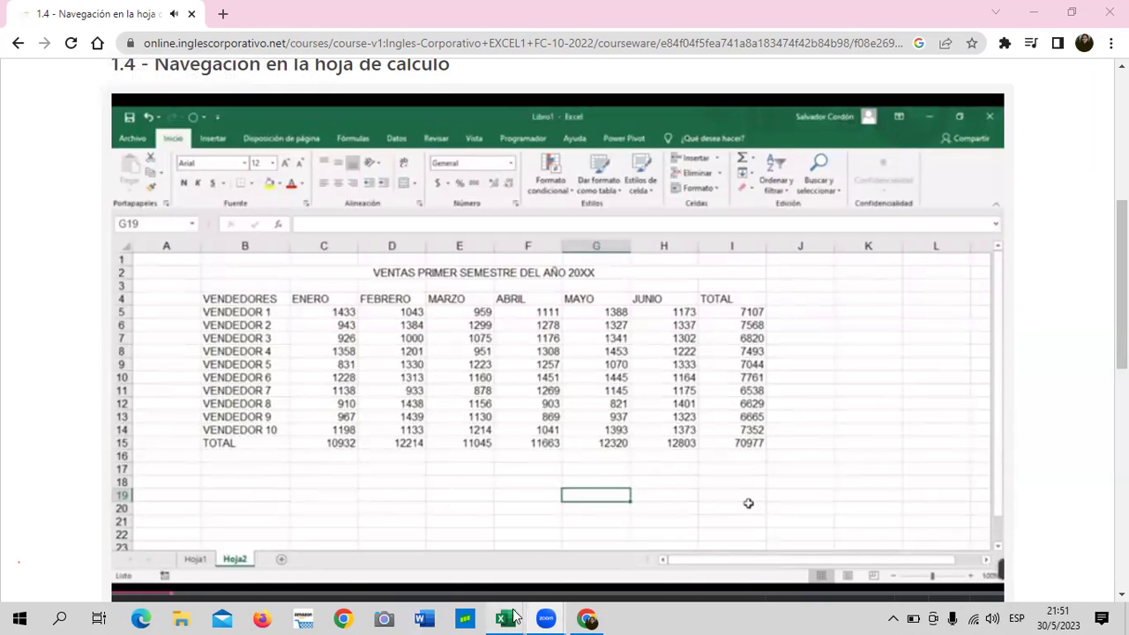
mouse_move(546, 617)
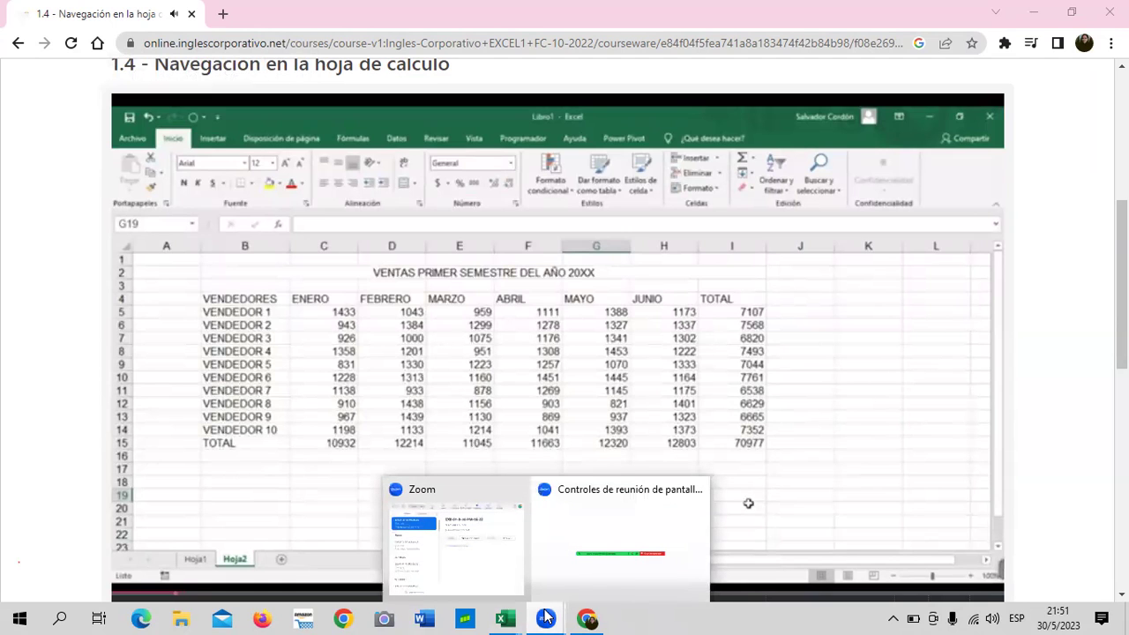
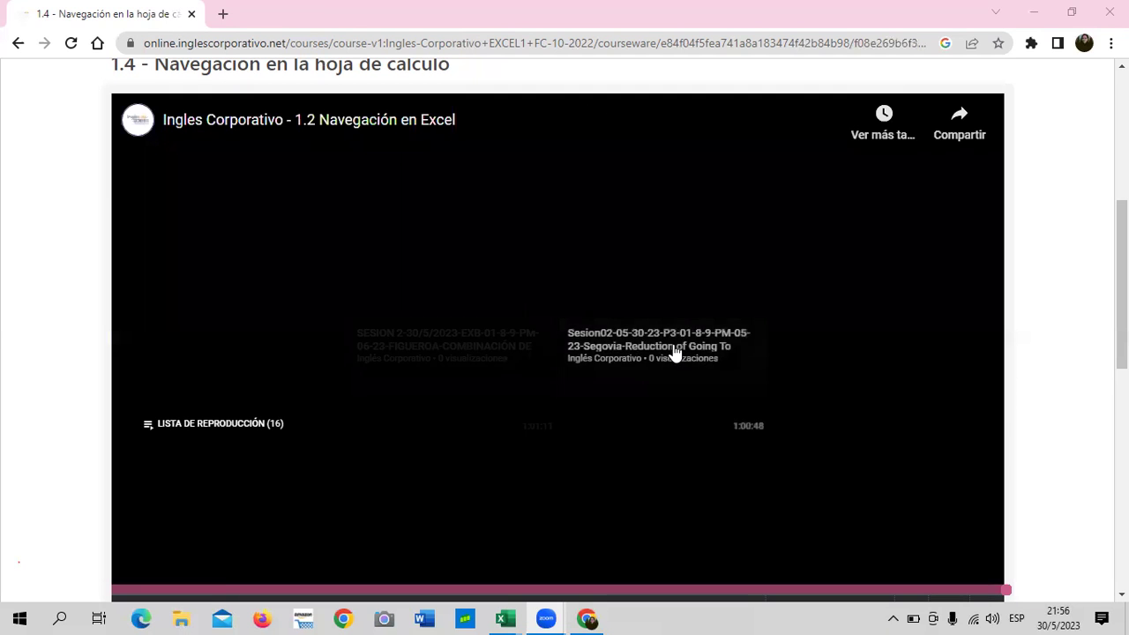
- Go to the 1.5 Laboratorio lesson in the course navigation bar
scroll(1068, 285, "down", 3)
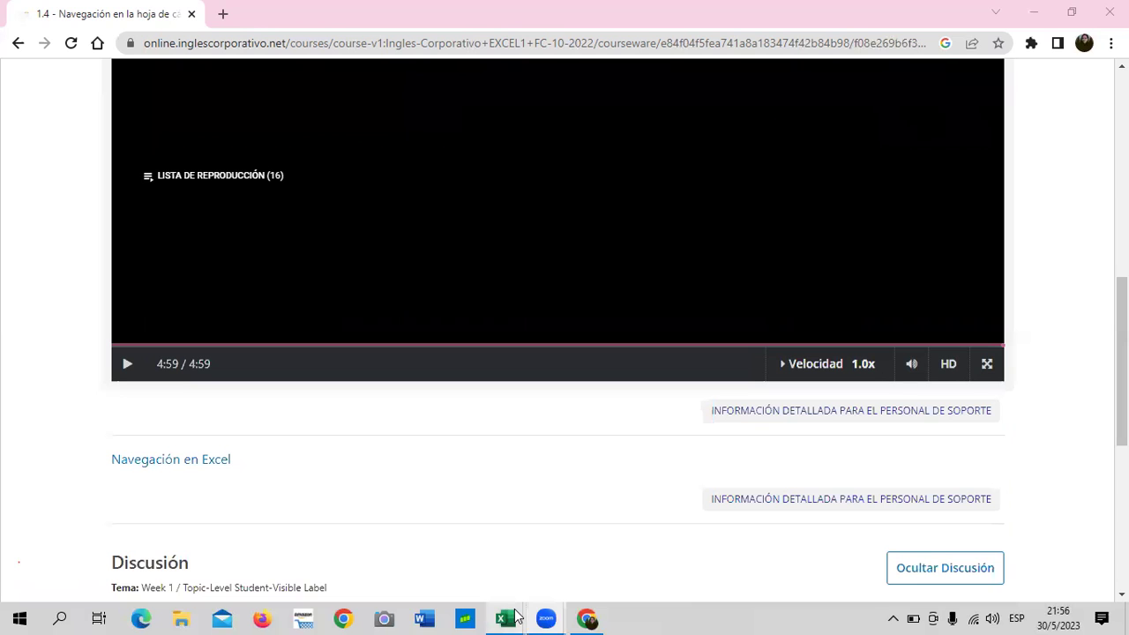
mouse_move(518, 617)
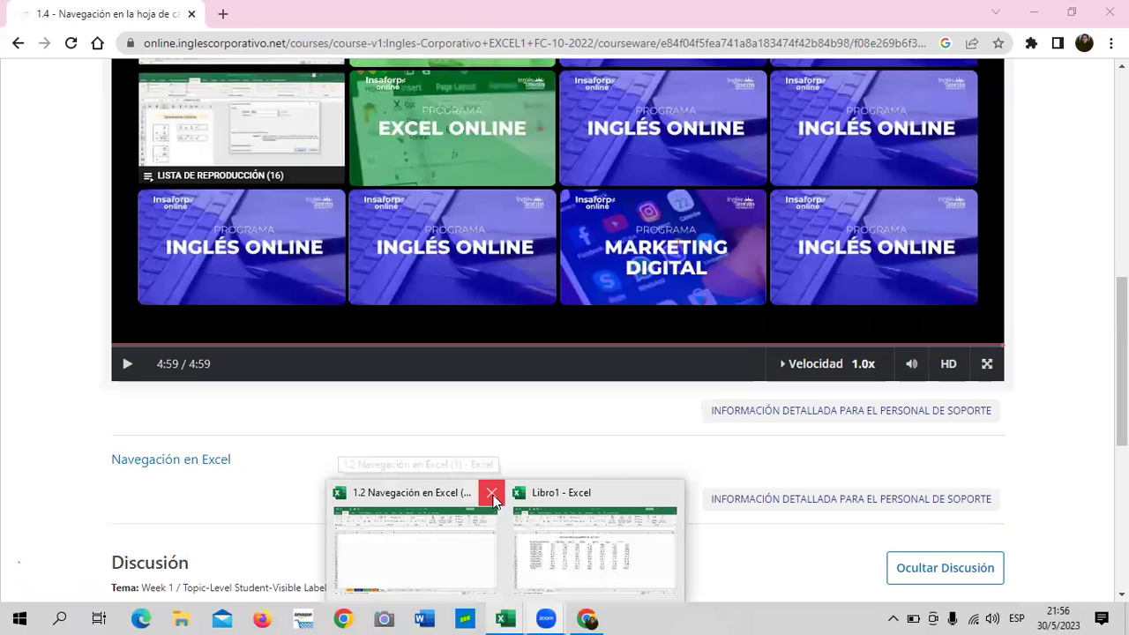
scroll(977, 185, "up", 3)
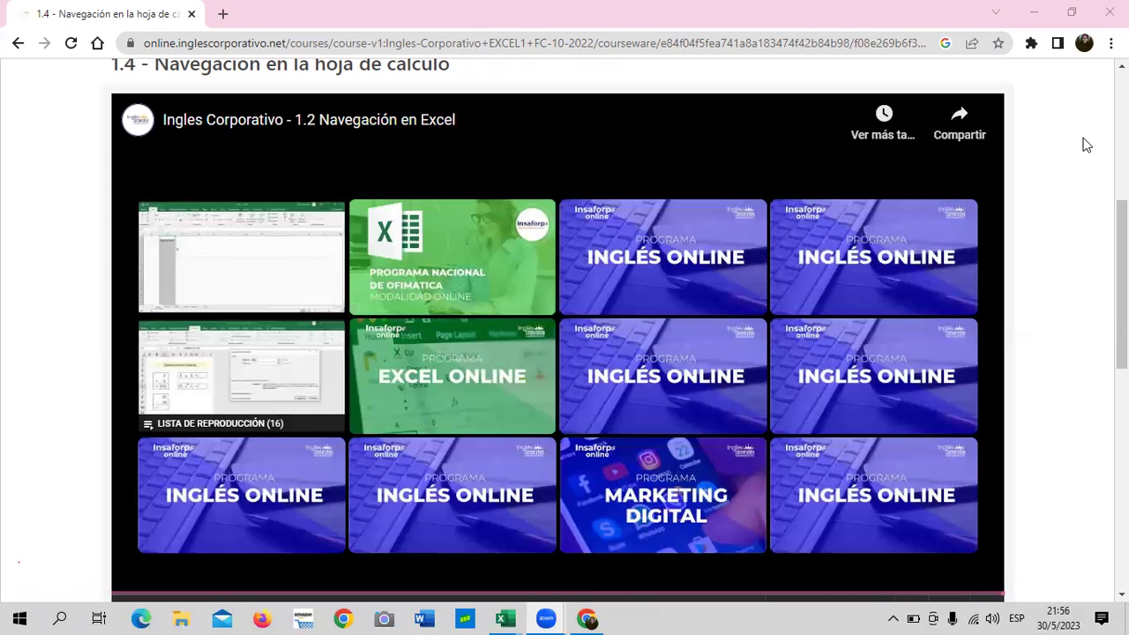
scroll(906, 108, "up", 3)
left_click(494, 179)
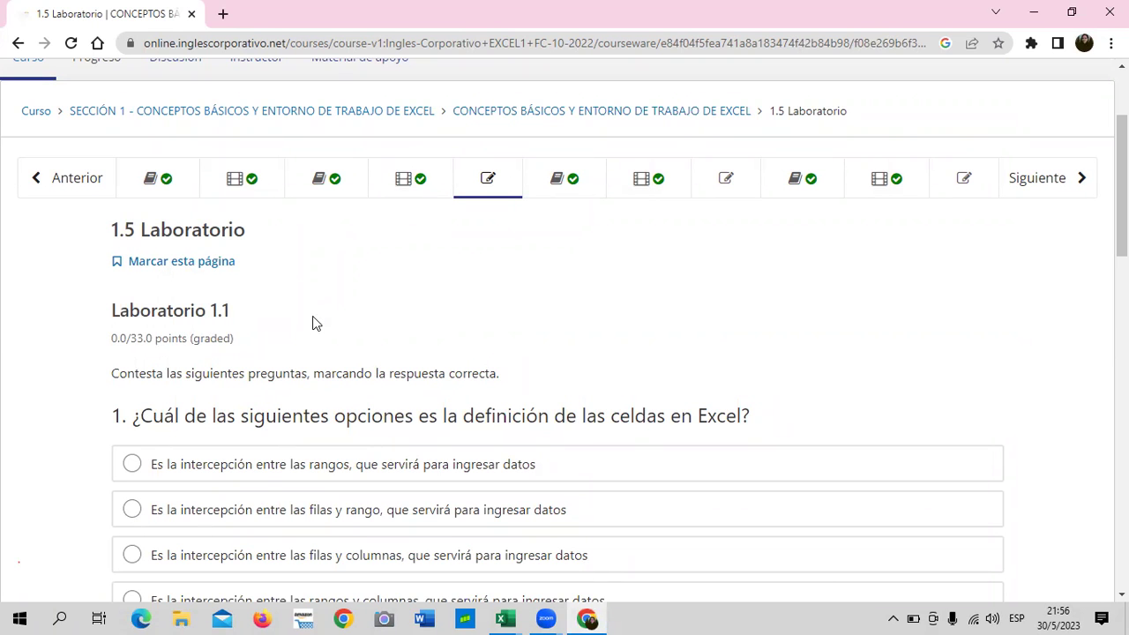
- Read through Laboratorio 1.1 quiz questions 1–4, then return to the top of the page
scroll(313, 323, "down", 2)
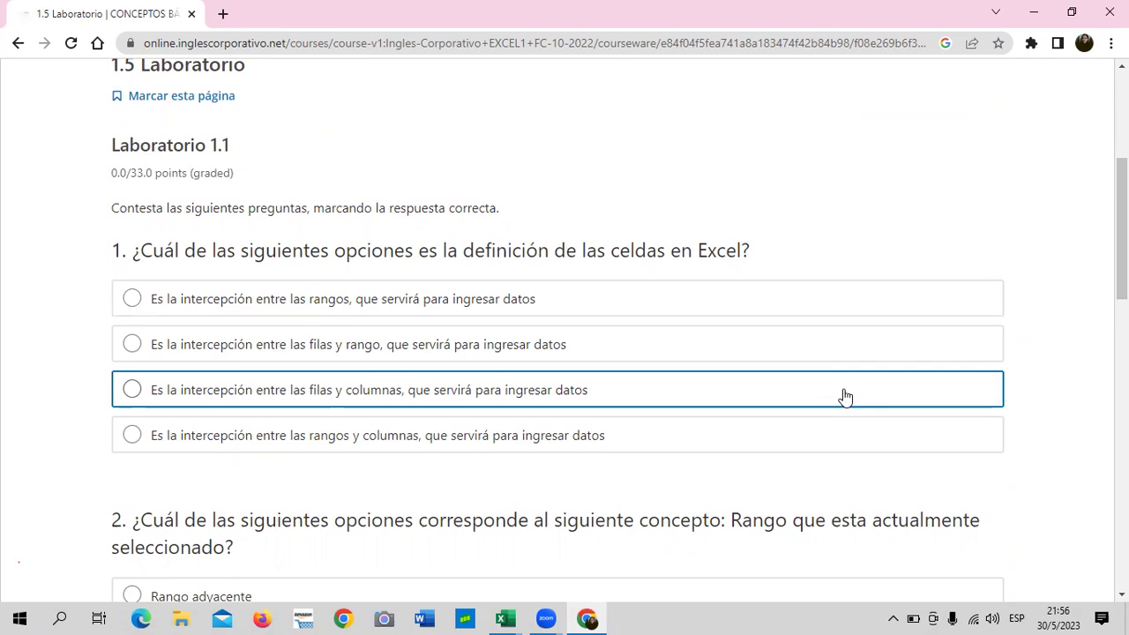
scroll(844, 397, "down", 2)
scroll(845, 388, "down", 2)
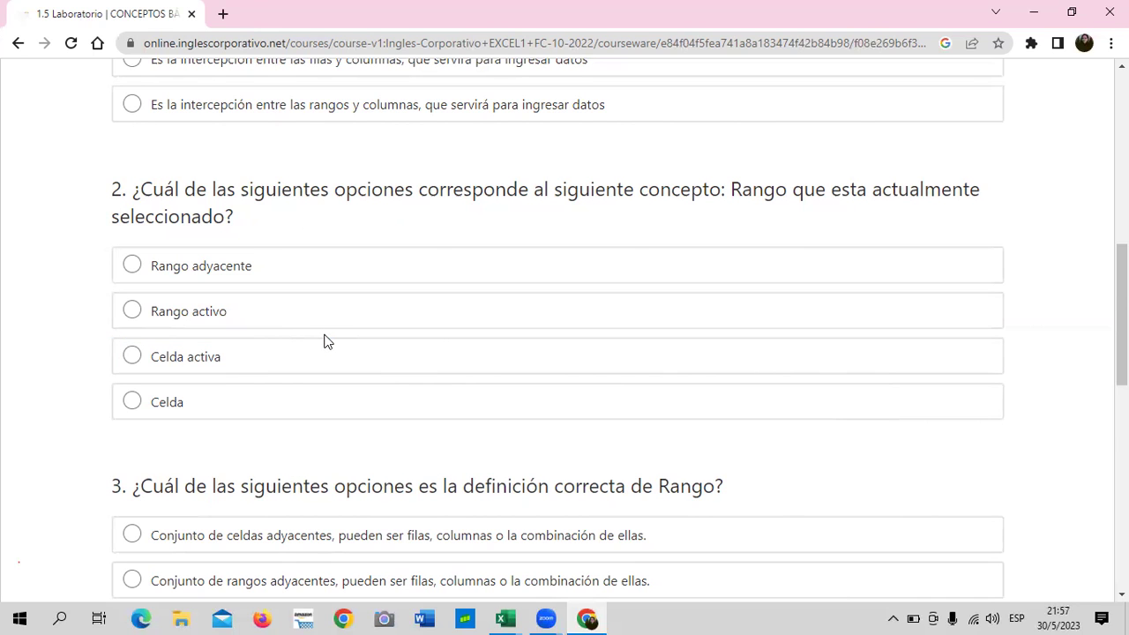
scroll(324, 342, "down", 3)
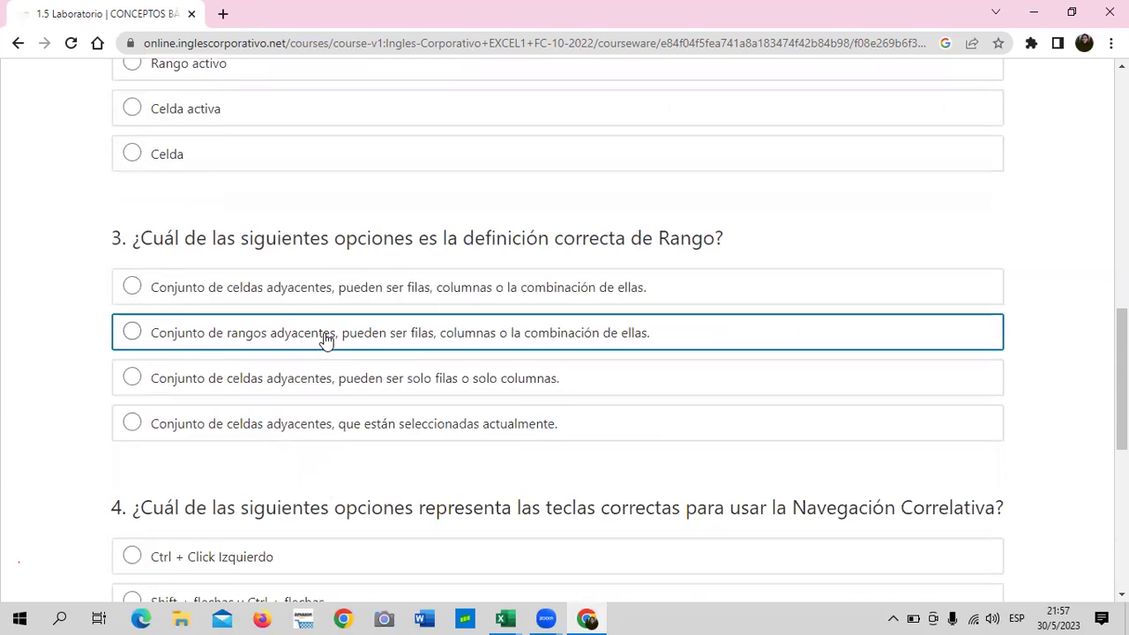
scroll(663, 285, "down", 3)
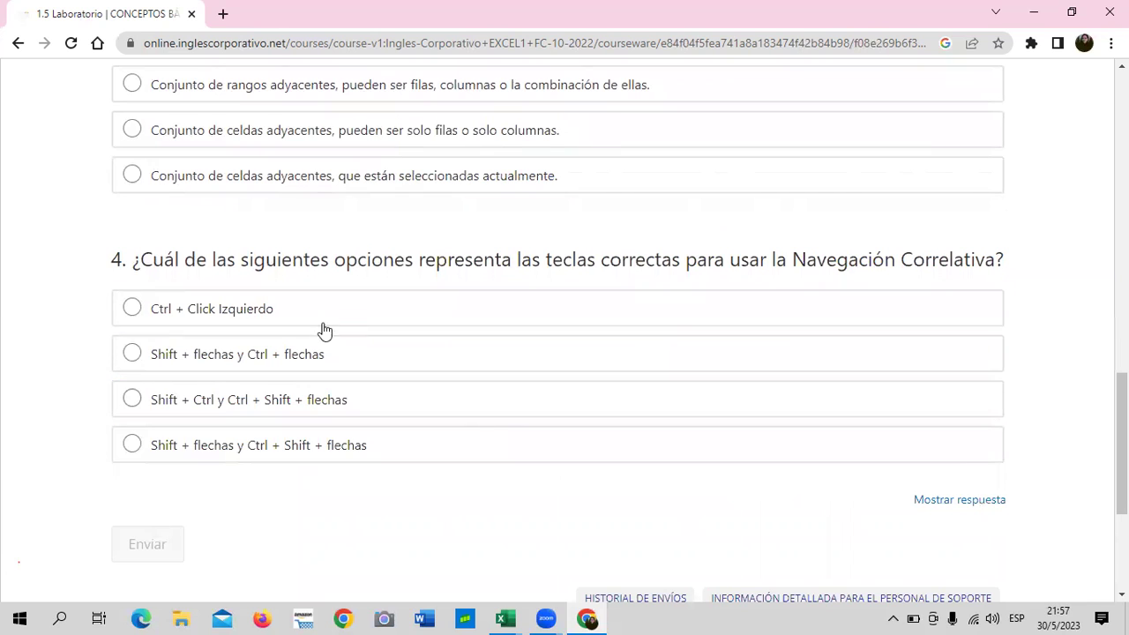
scroll(555, 485, "up", 2)
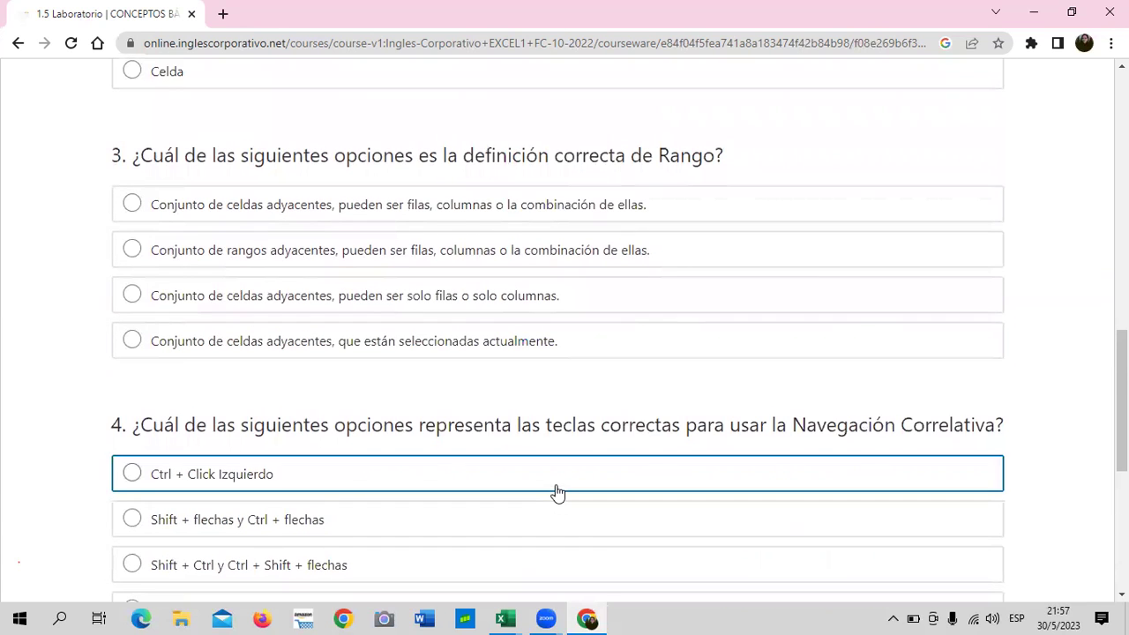
scroll(555, 492, "up", 4)
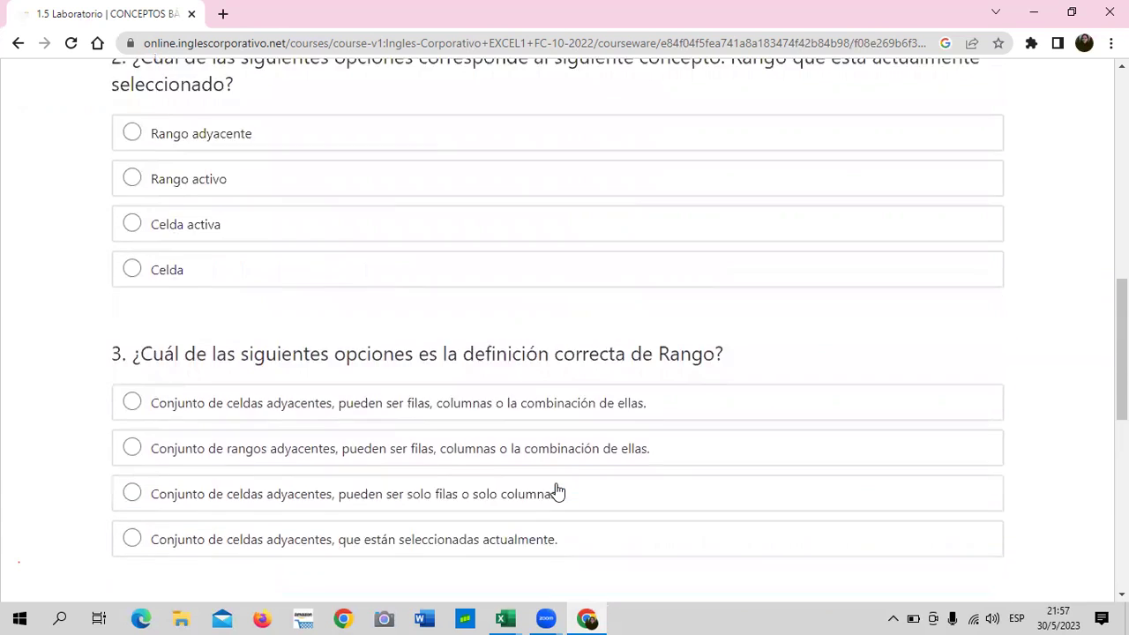
scroll(556, 485, "up", 6)
scroll(556, 483, "up", 1)
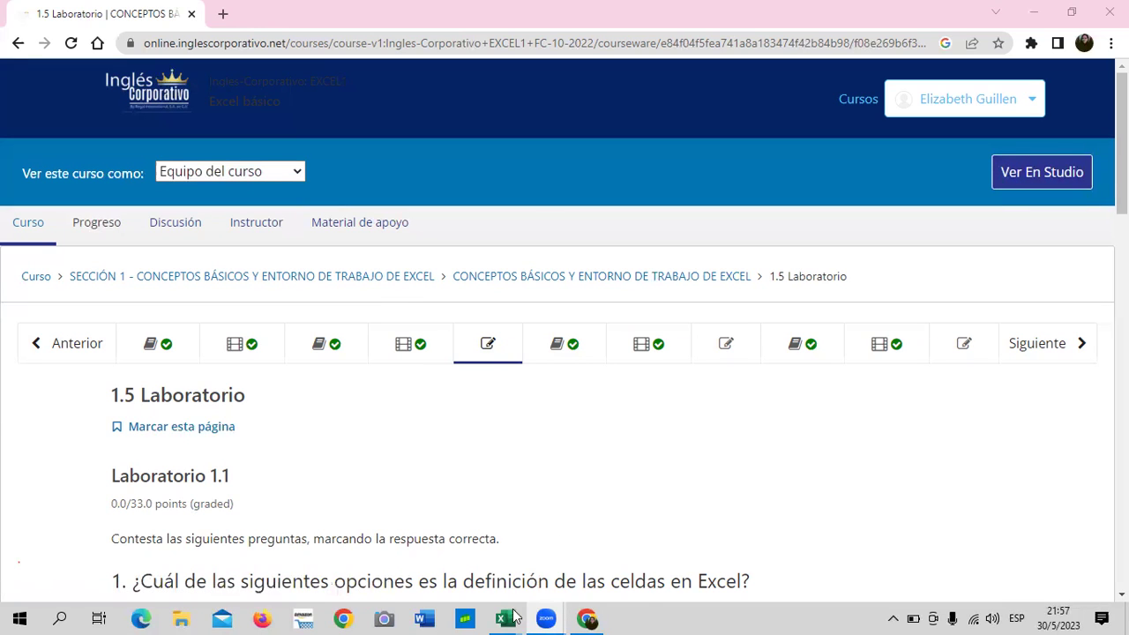
- Bring the Libro1 workbook with the VENTAS PRIMER SEMESTRE DEL AÑO 20XX table to the front
mouse_move(511, 616)
left_click(604, 545)
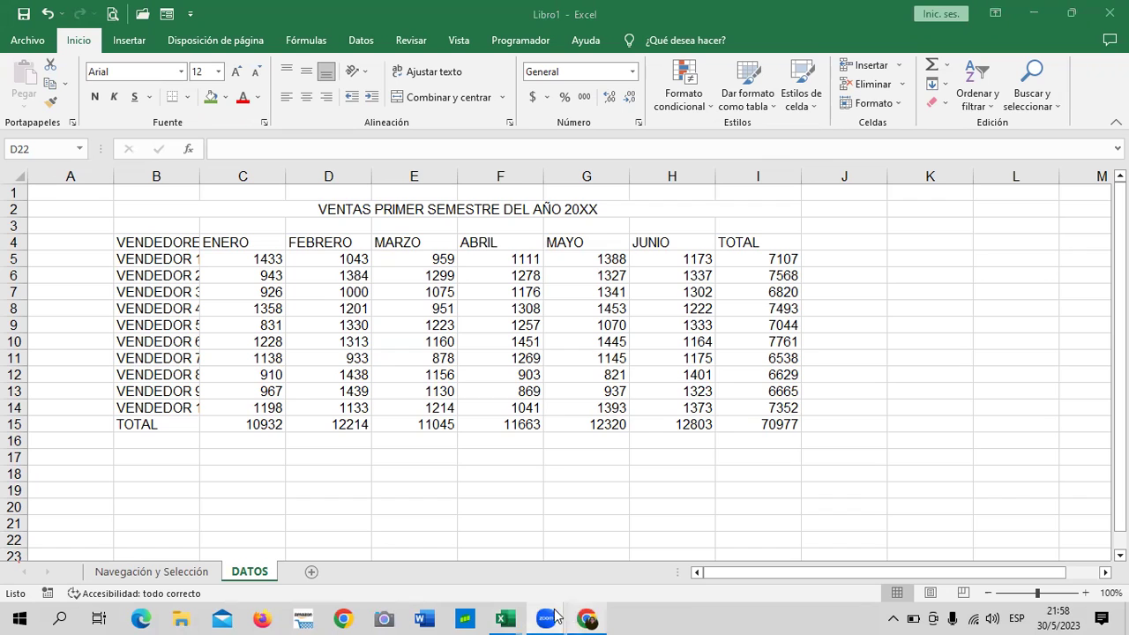
- Switch back to the Chrome course page and scroll down through the Laboratorio 1.1 questions
mouse_move(589, 617)
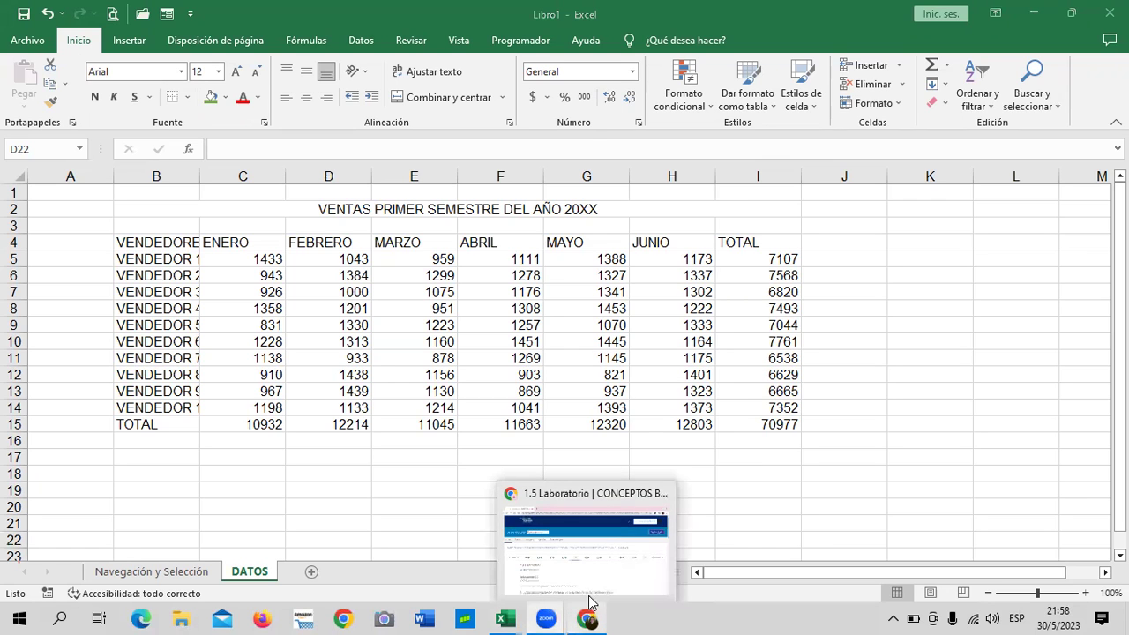
left_click(611, 584)
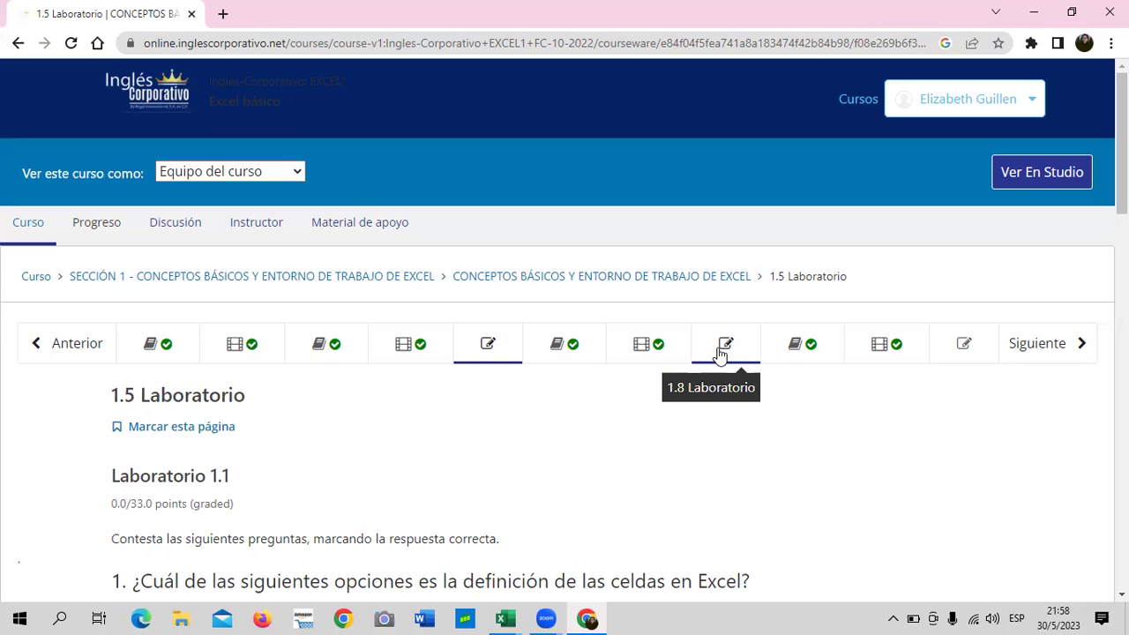
scroll(719, 351, "down", 3)
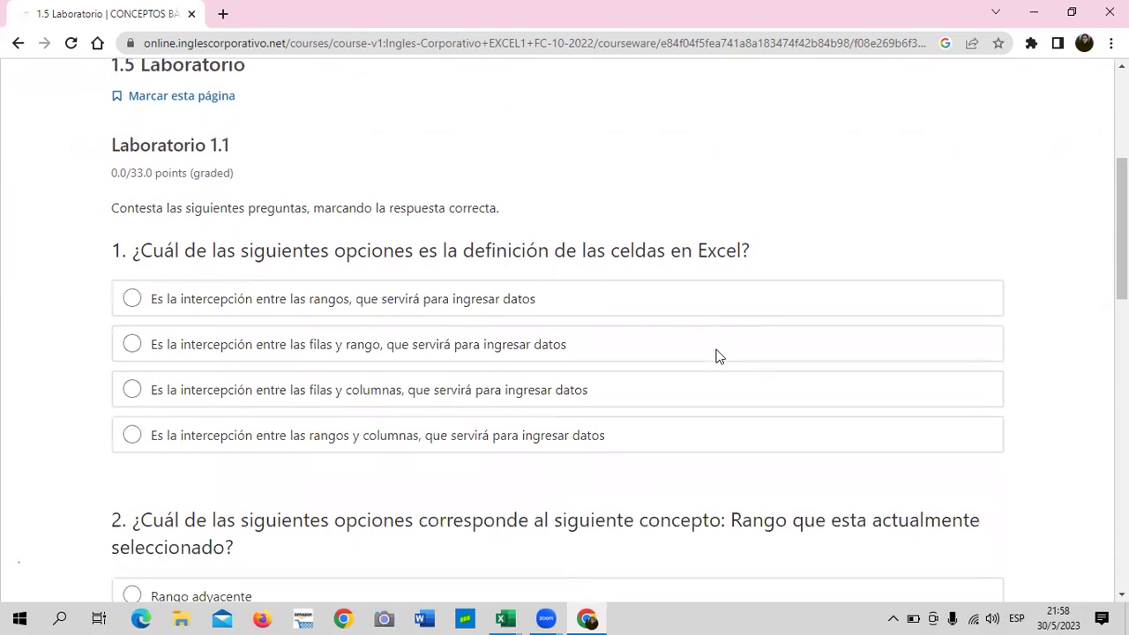
scroll(713, 357, "down", 3)
scroll(713, 356, "down", 3)
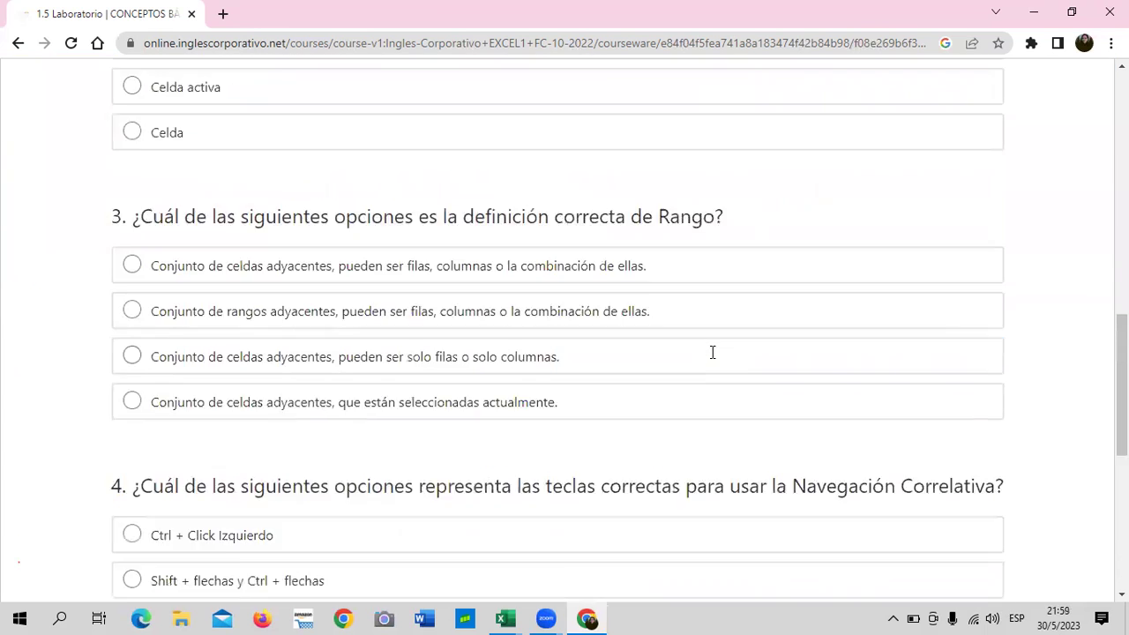
scroll(711, 353, "down", 4)
scroll(711, 361, "down", 2)
- Select the fourth answer option for question 3, then return to the top of the quiz
scroll(710, 361, "up", 5)
left_click(711, 357)
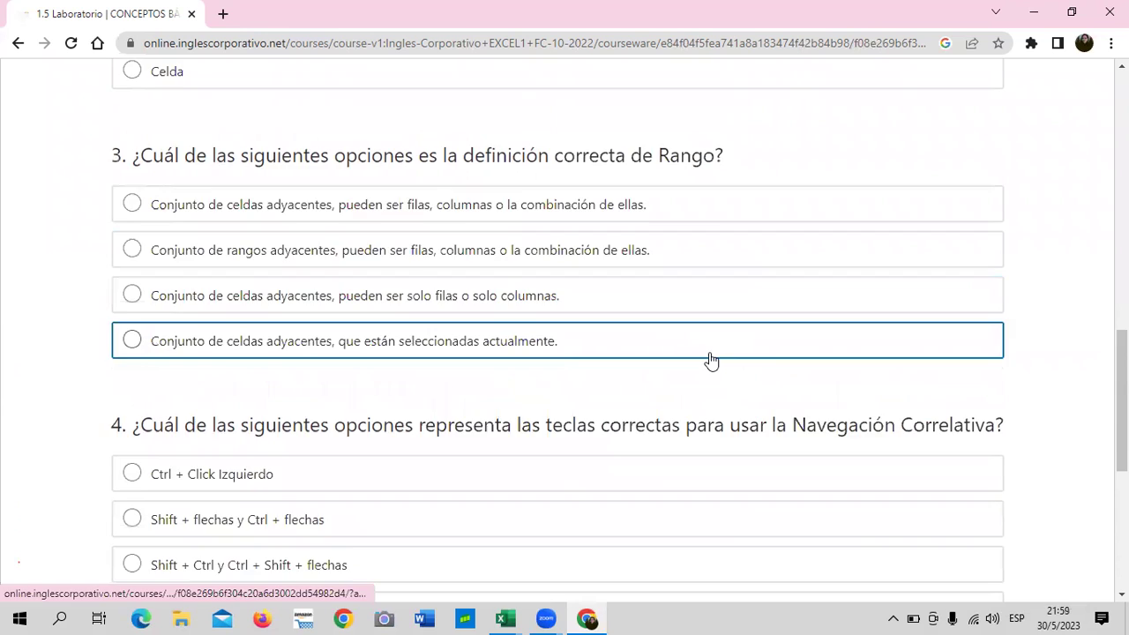
scroll(711, 361, "up", 3)
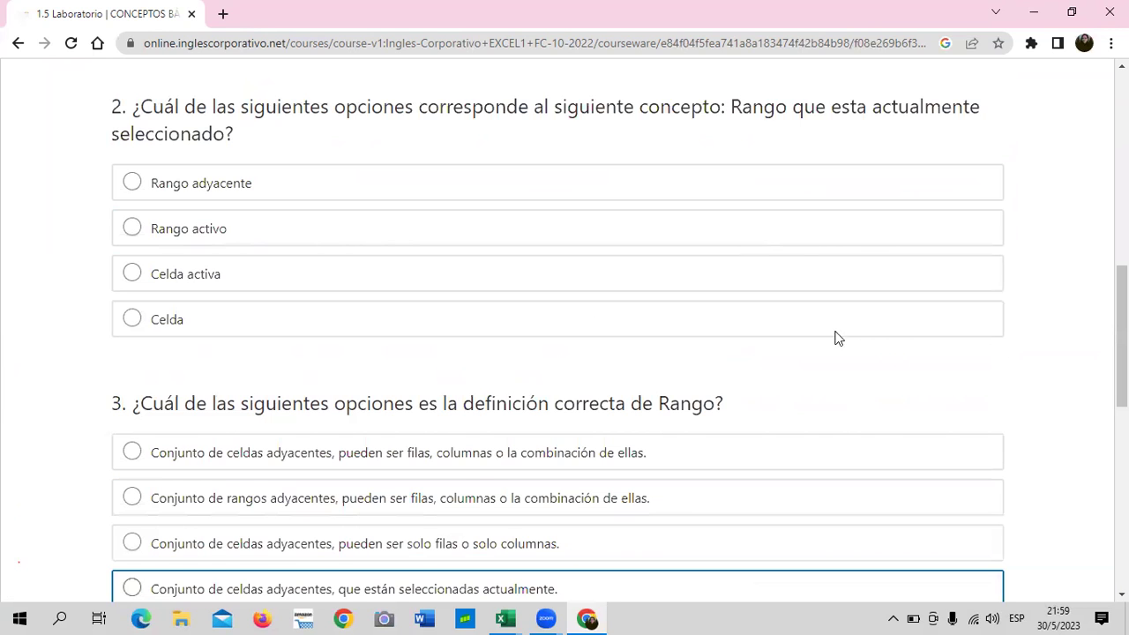
scroll(838, 338, "up", 8)
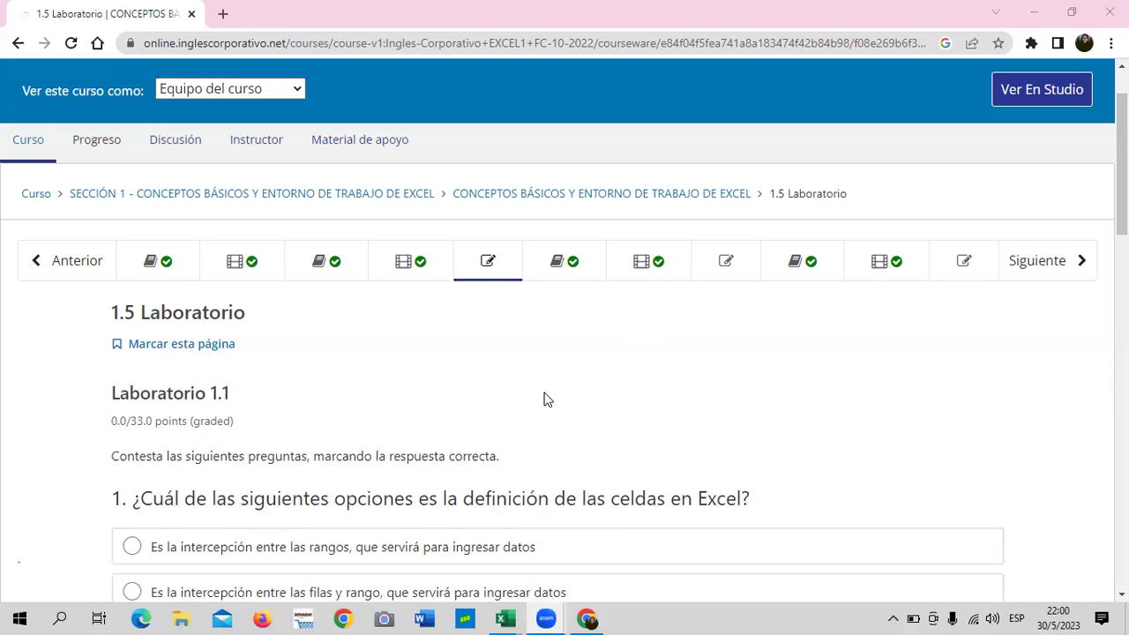
- Return to Libro1's DATOS sheet showing the semester sales table with its 70977 total
mouse_move(505, 619)
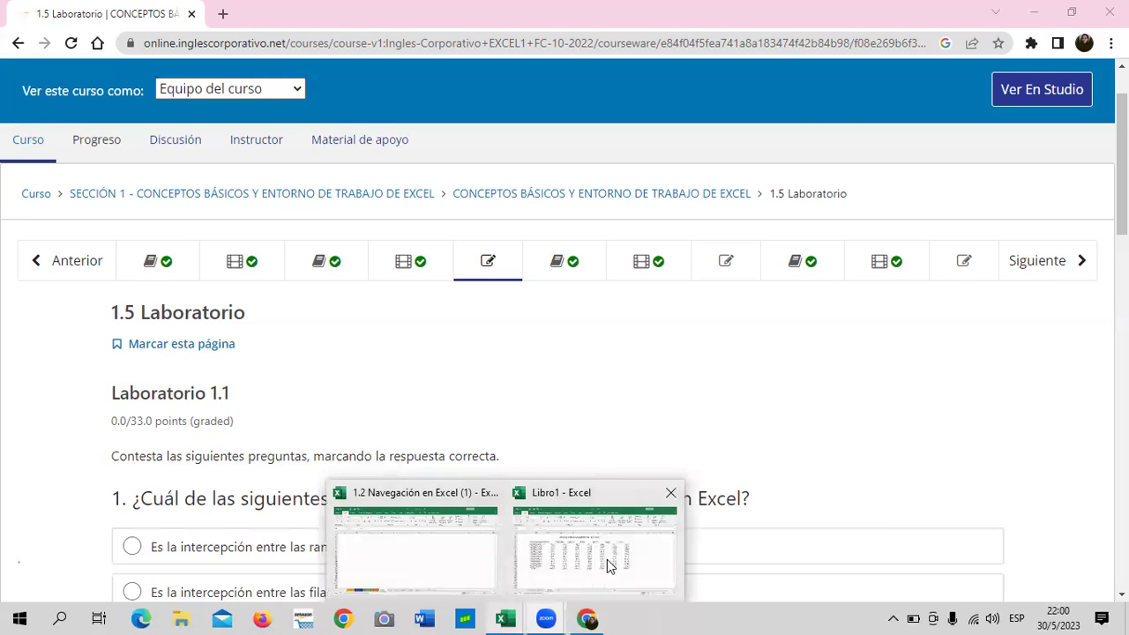
left_click(607, 558)
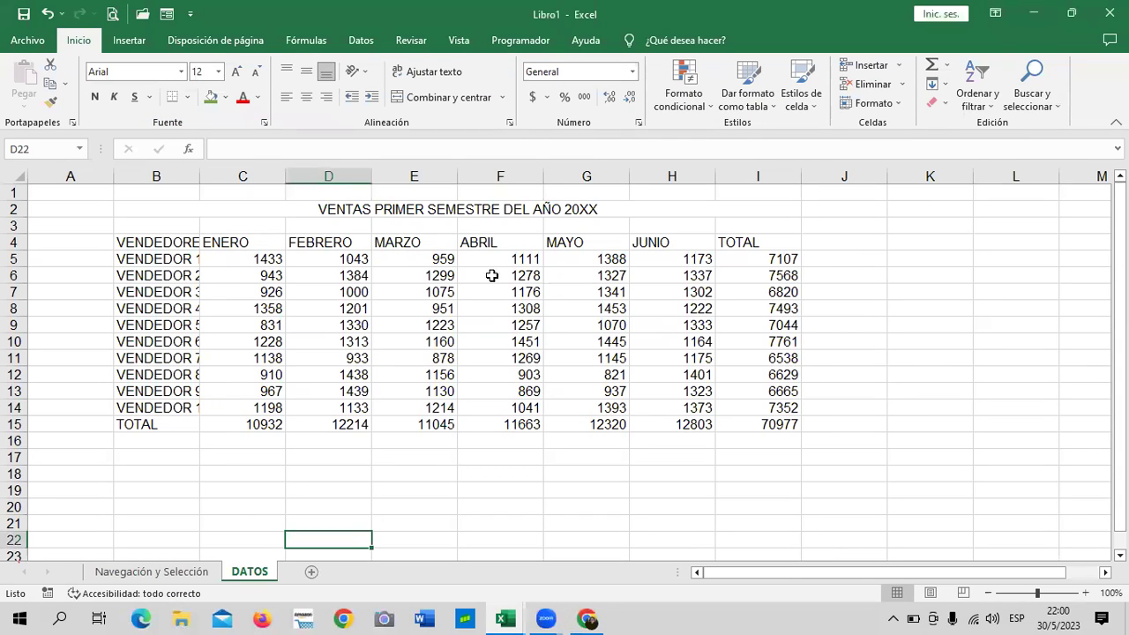
scroll(529, 344, "down", 1)
scroll(500, 359, "up", 1)
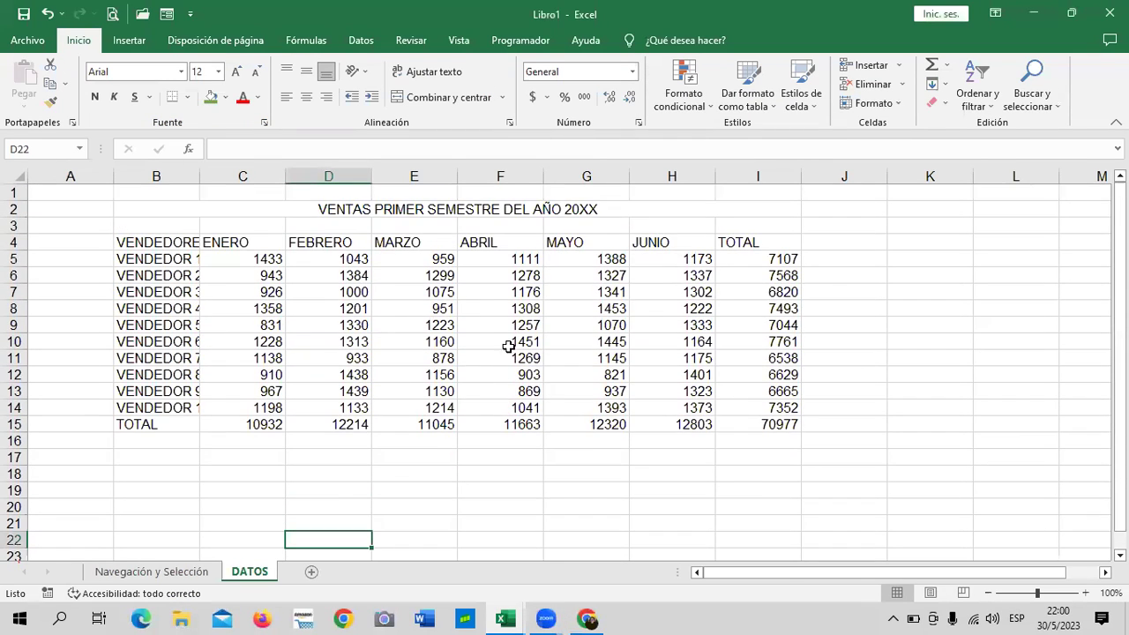